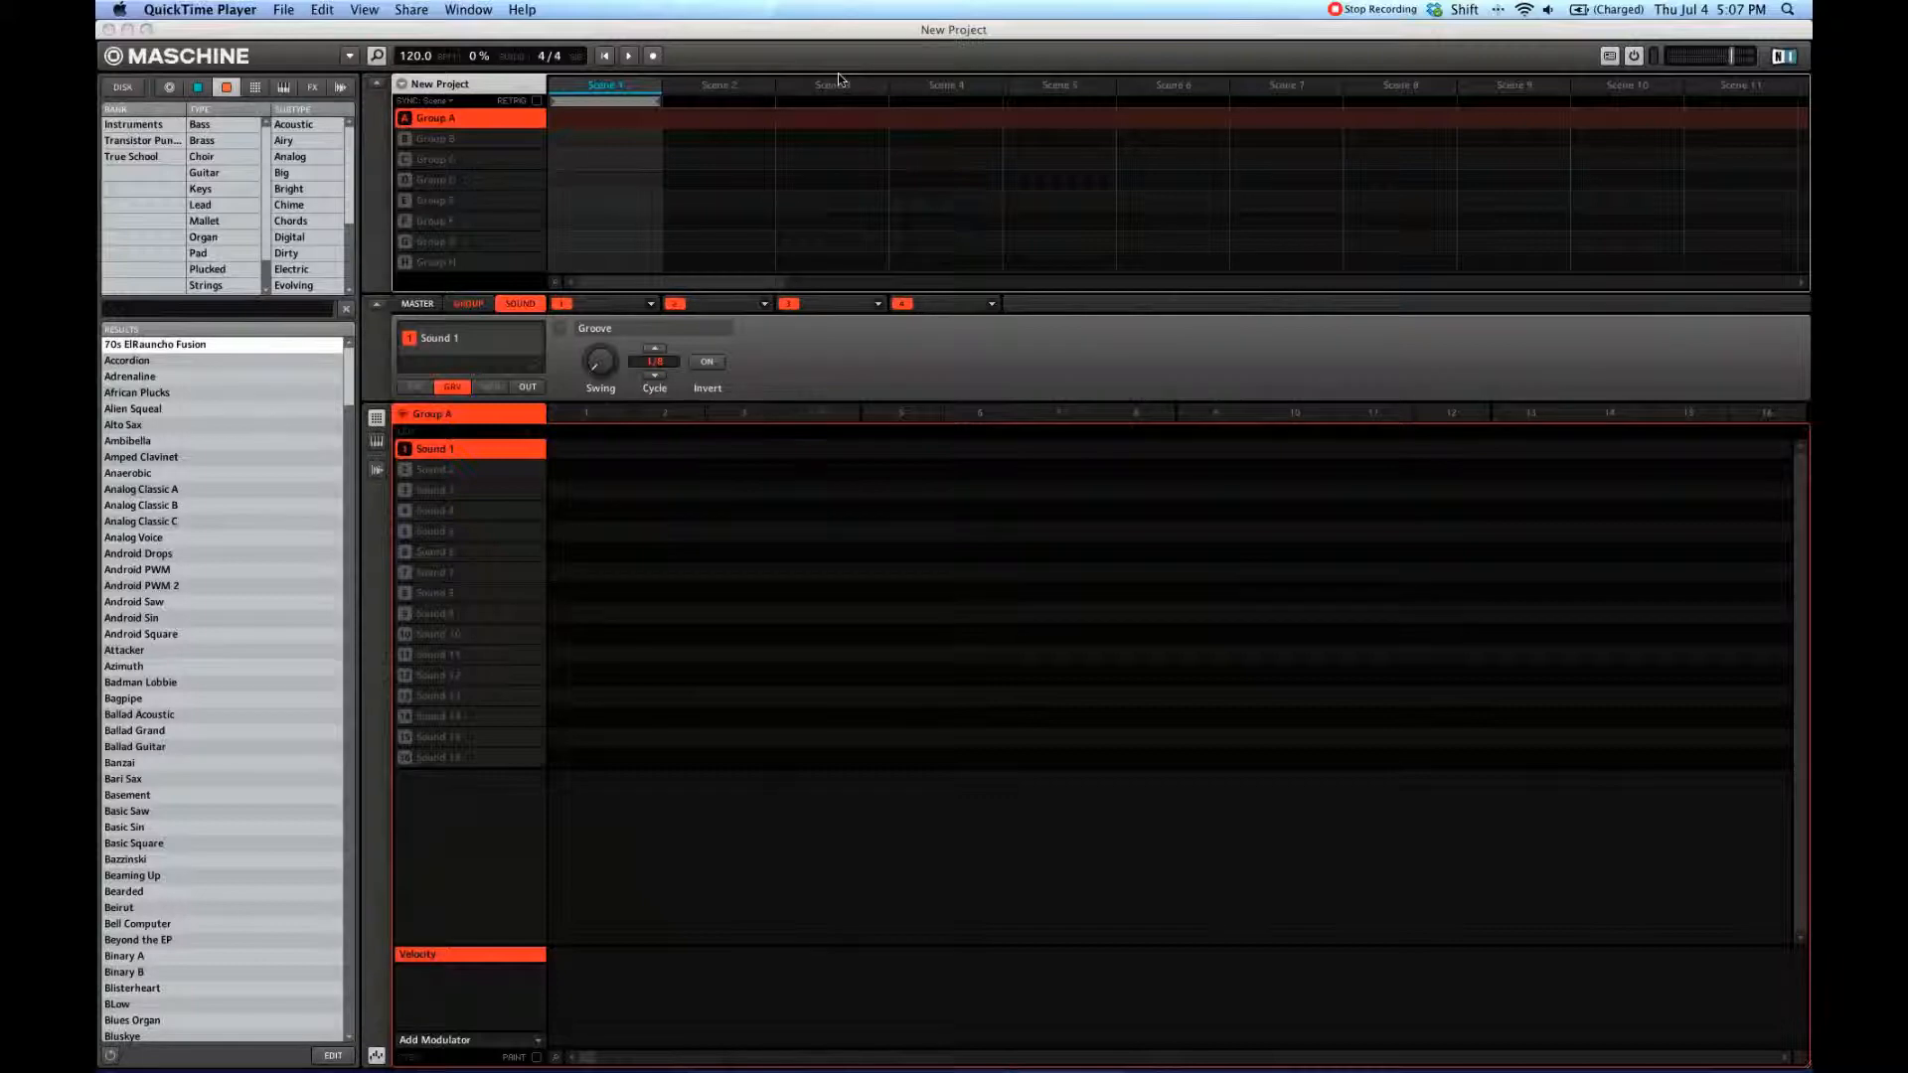
Step: Switch to Maschine and examine the disk file browser and its list of drives, ending back in the library browser
{"action": "left_click", "coordinate": [701, 38]}
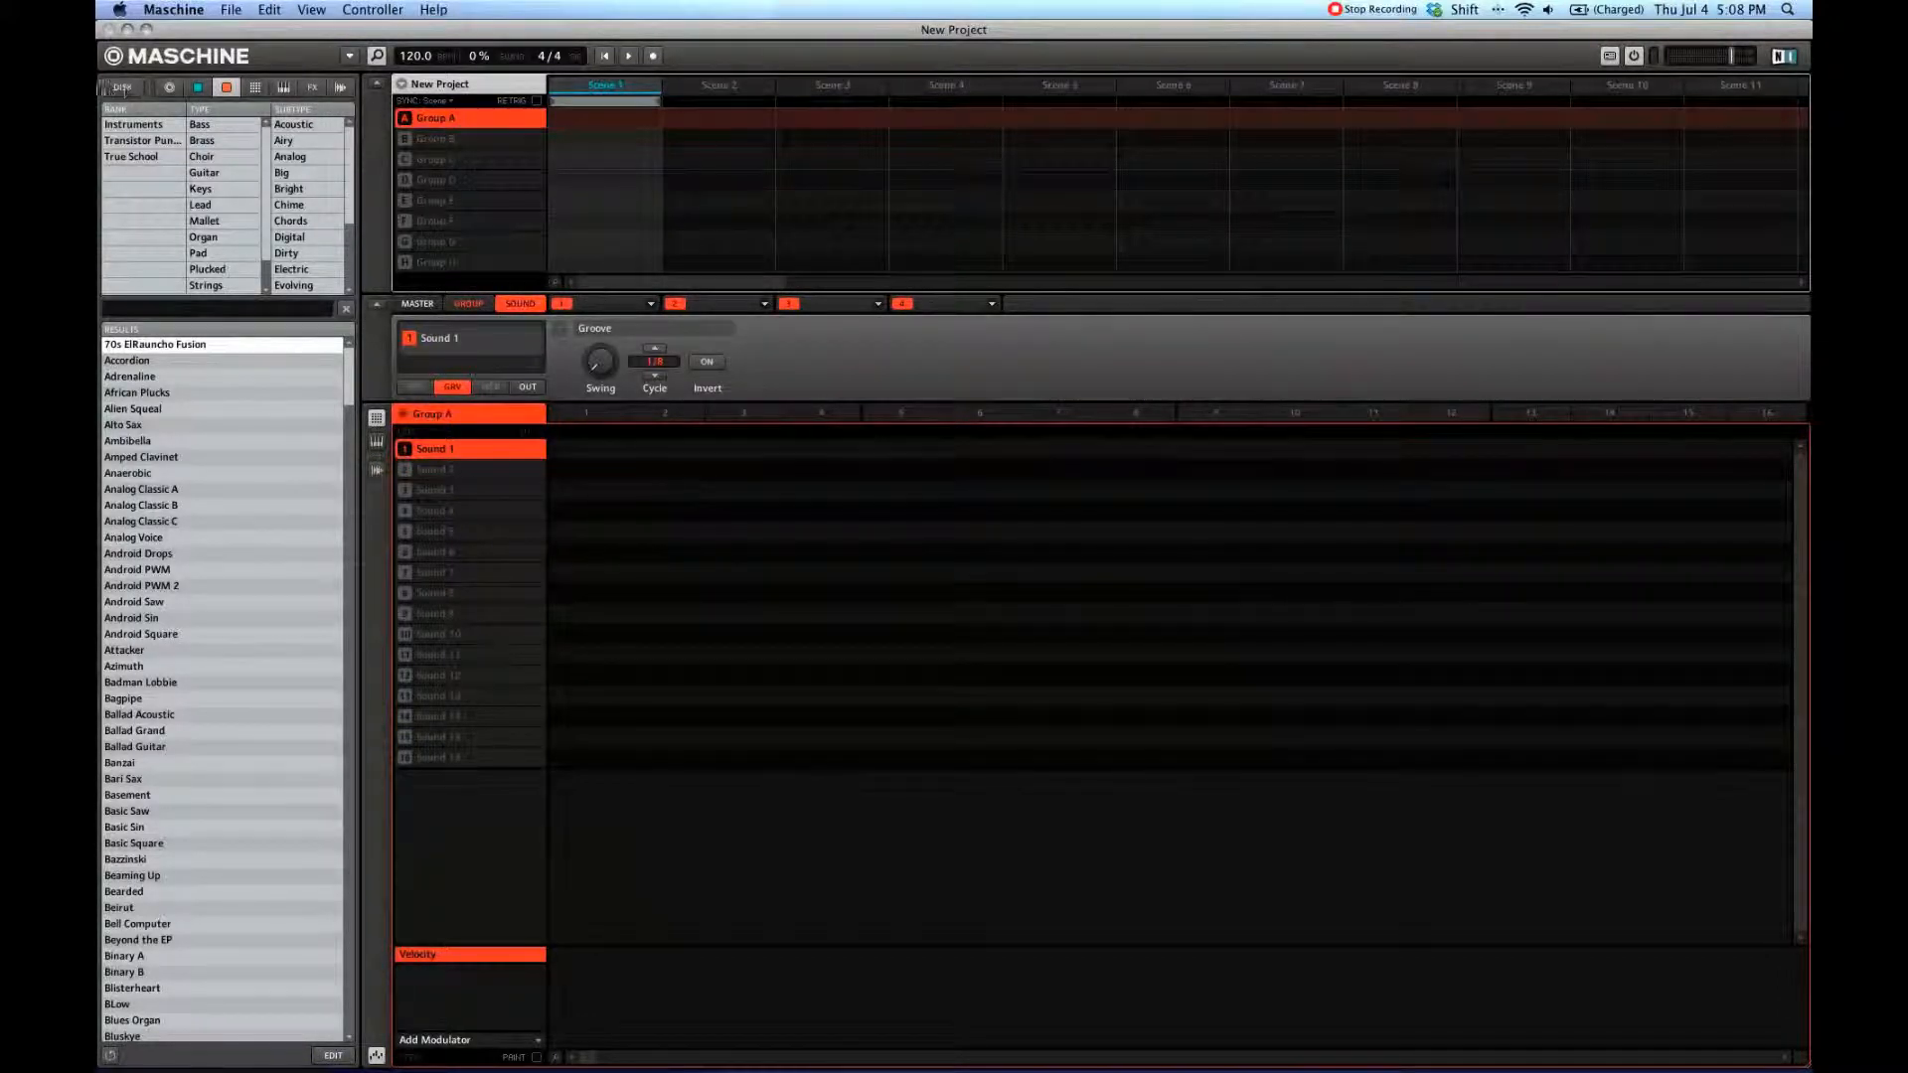
{"action": "left_click", "coordinate": [128, 90]}
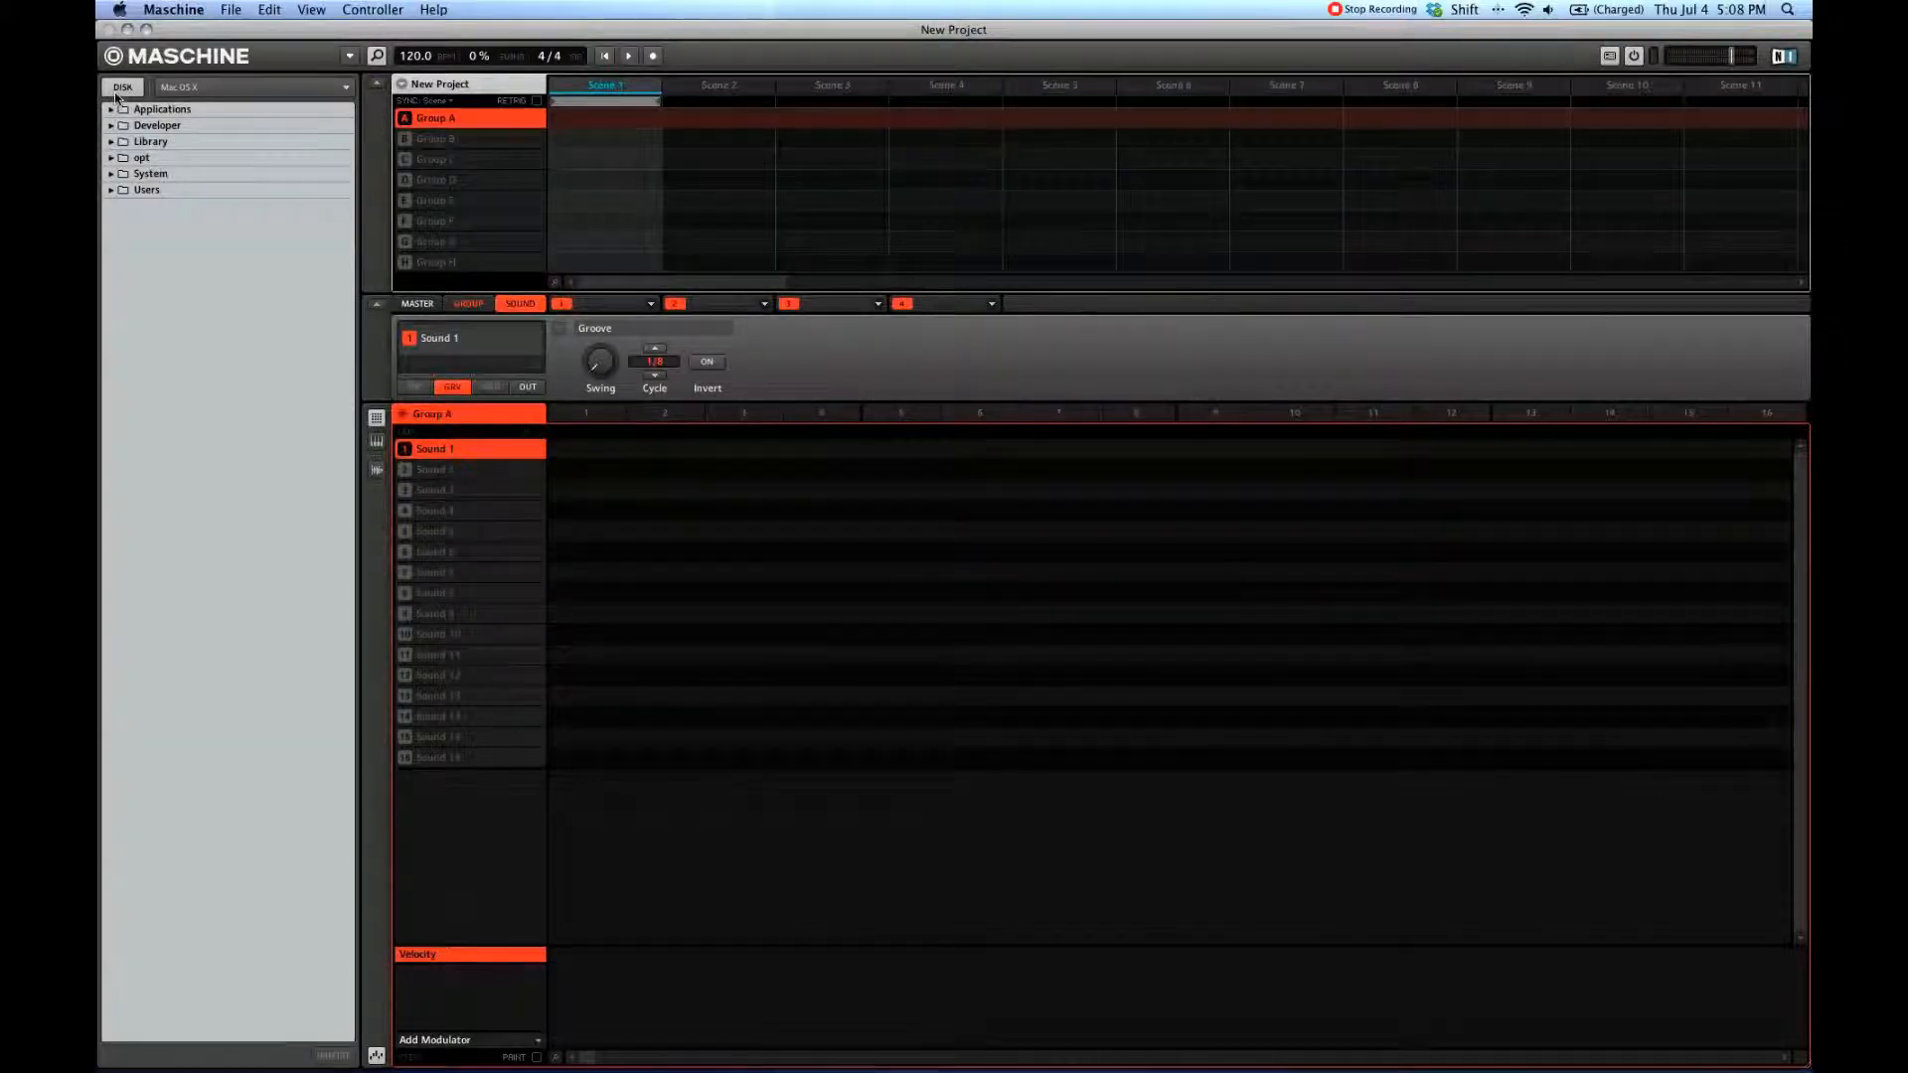
{"action": "left_click", "coordinate": [121, 86]}
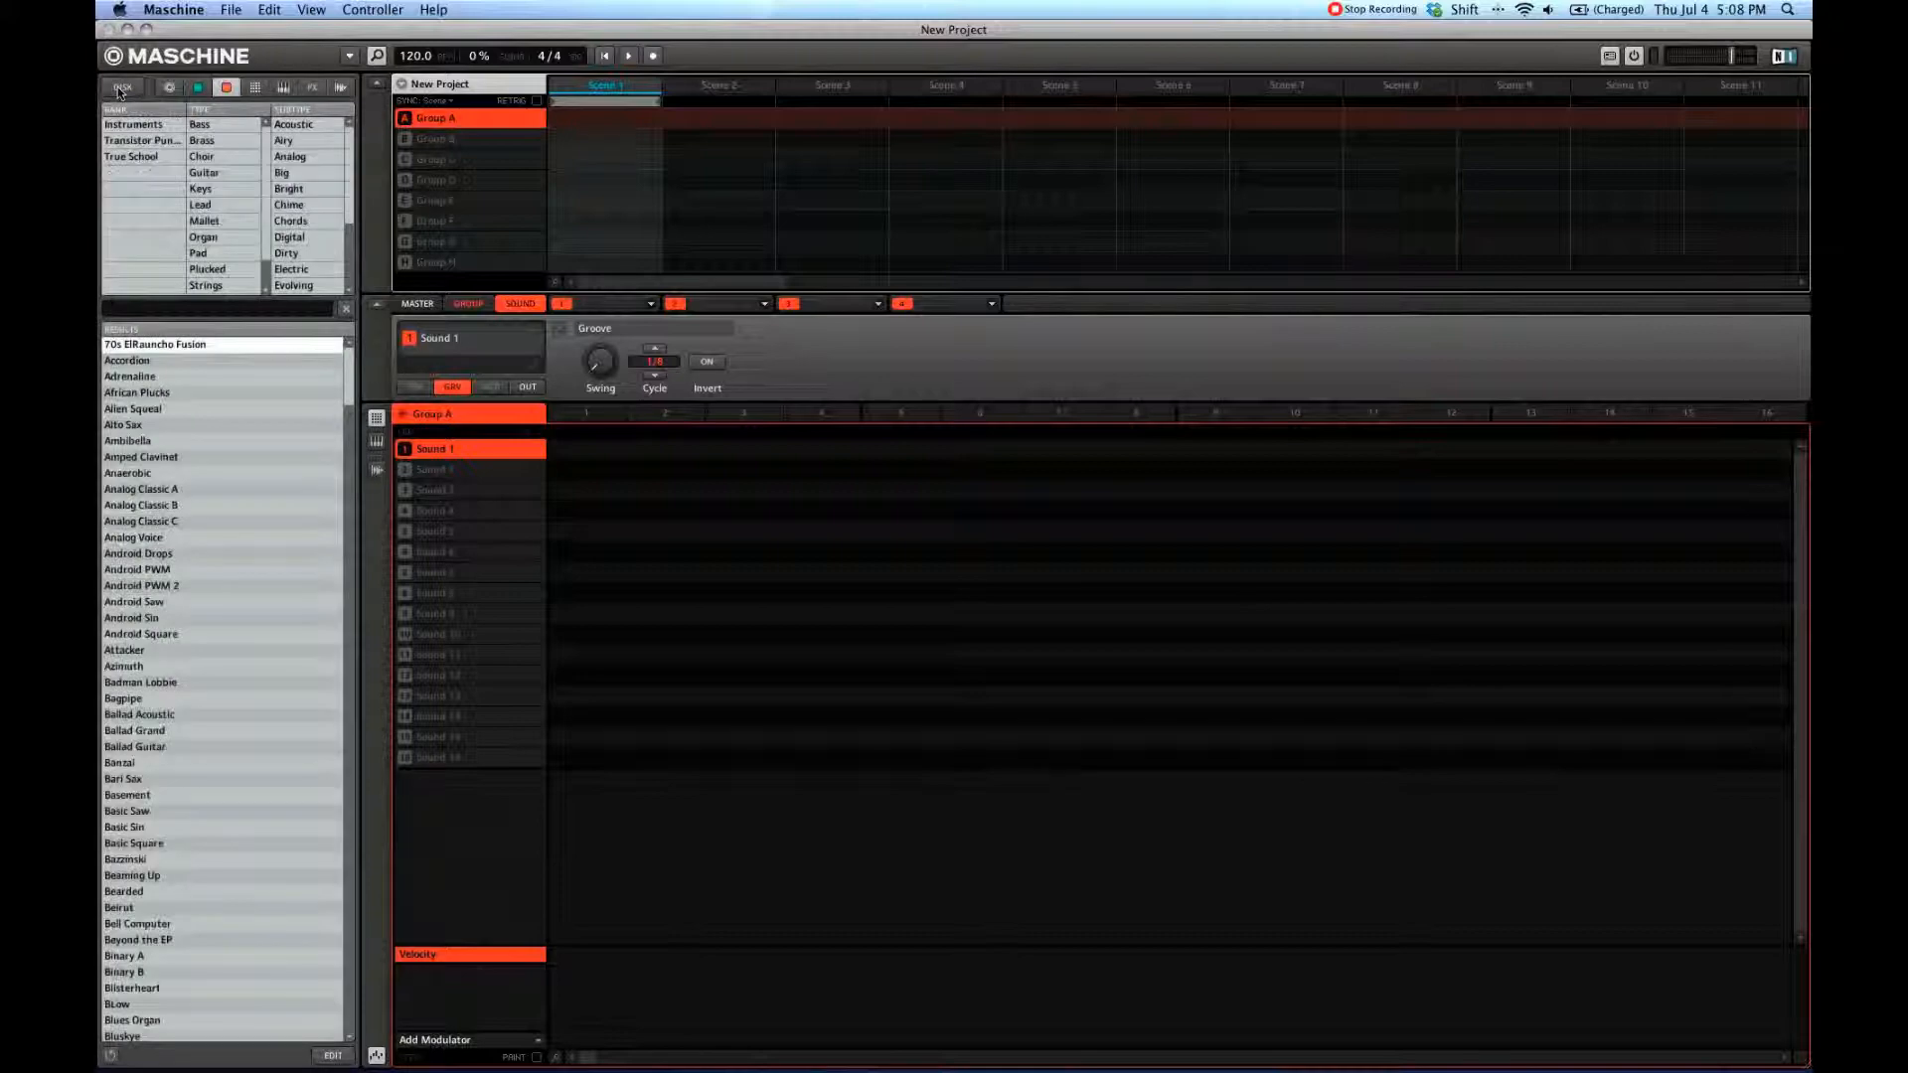
{"action": "left_click", "coordinate": [119, 87]}
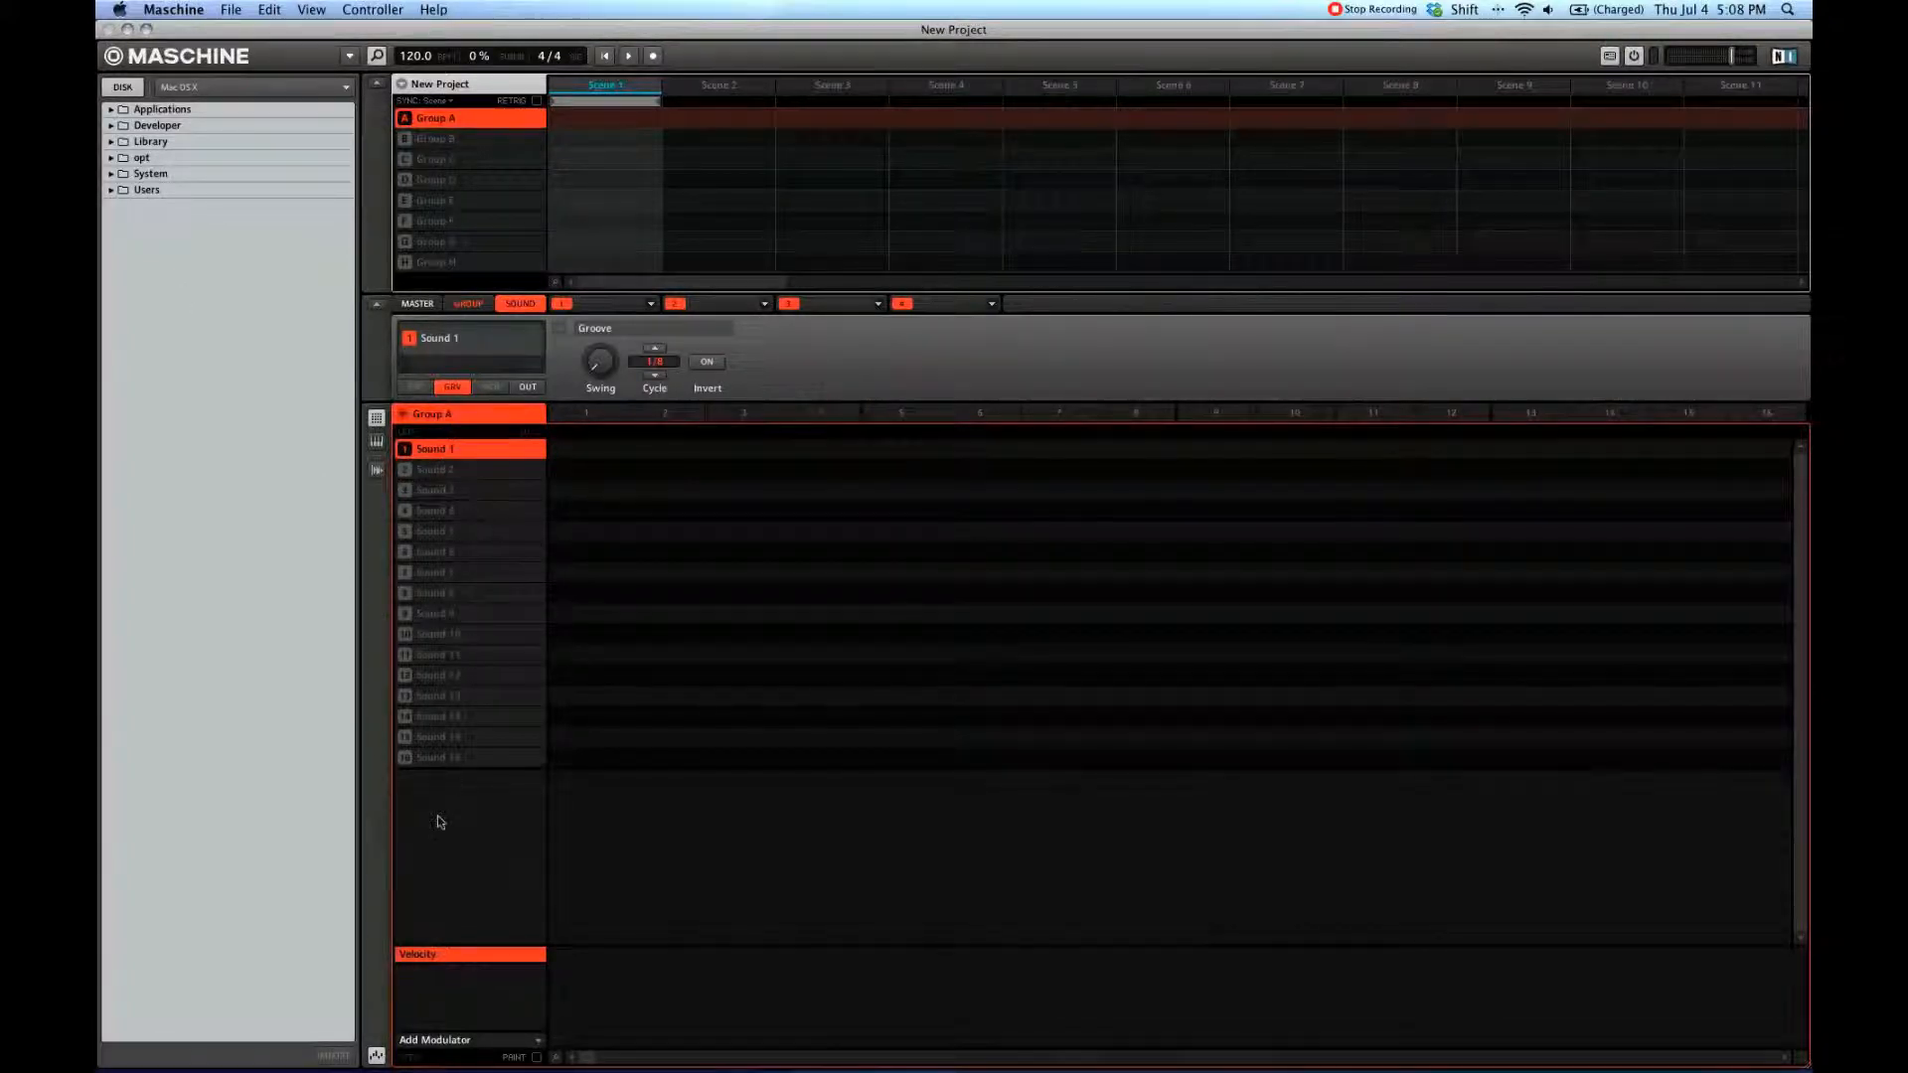
{"action": "left_click", "coordinate": [124, 87]}
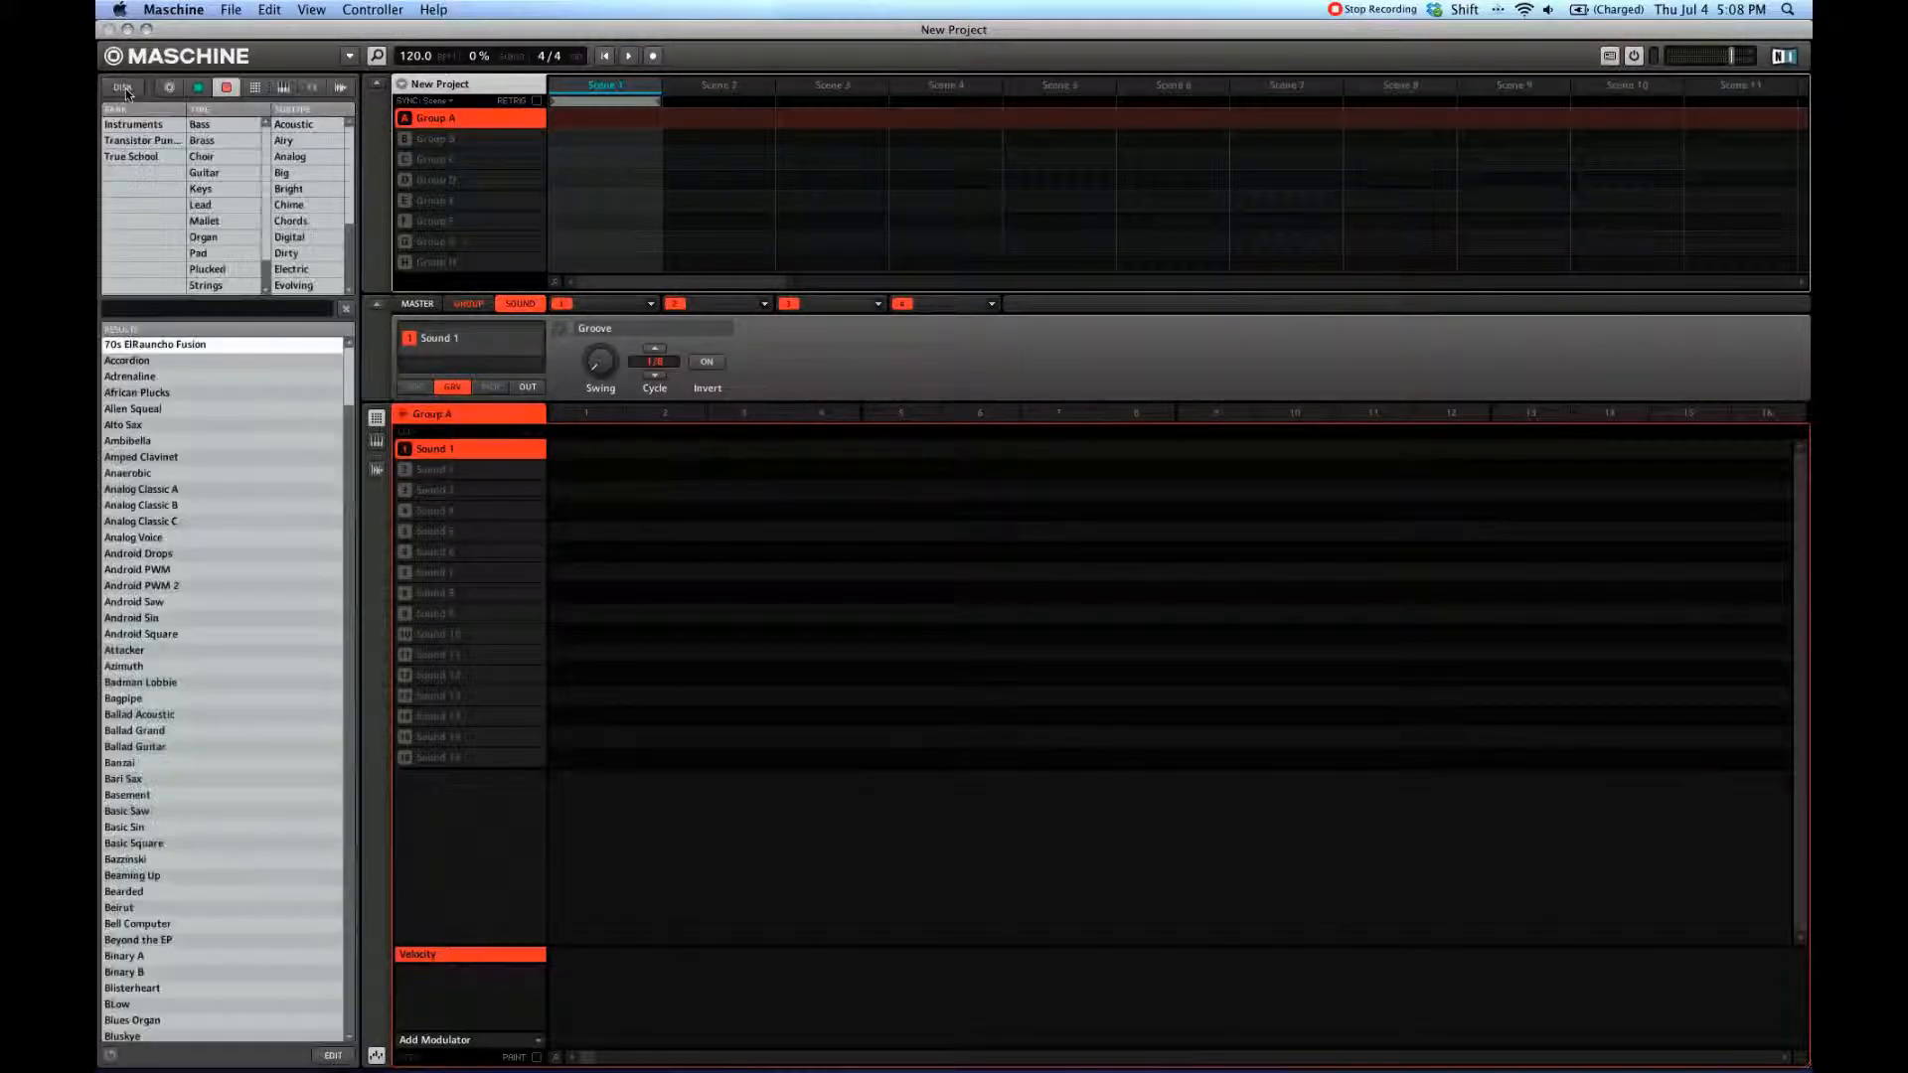
{"action": "left_click", "coordinate": [123, 87]}
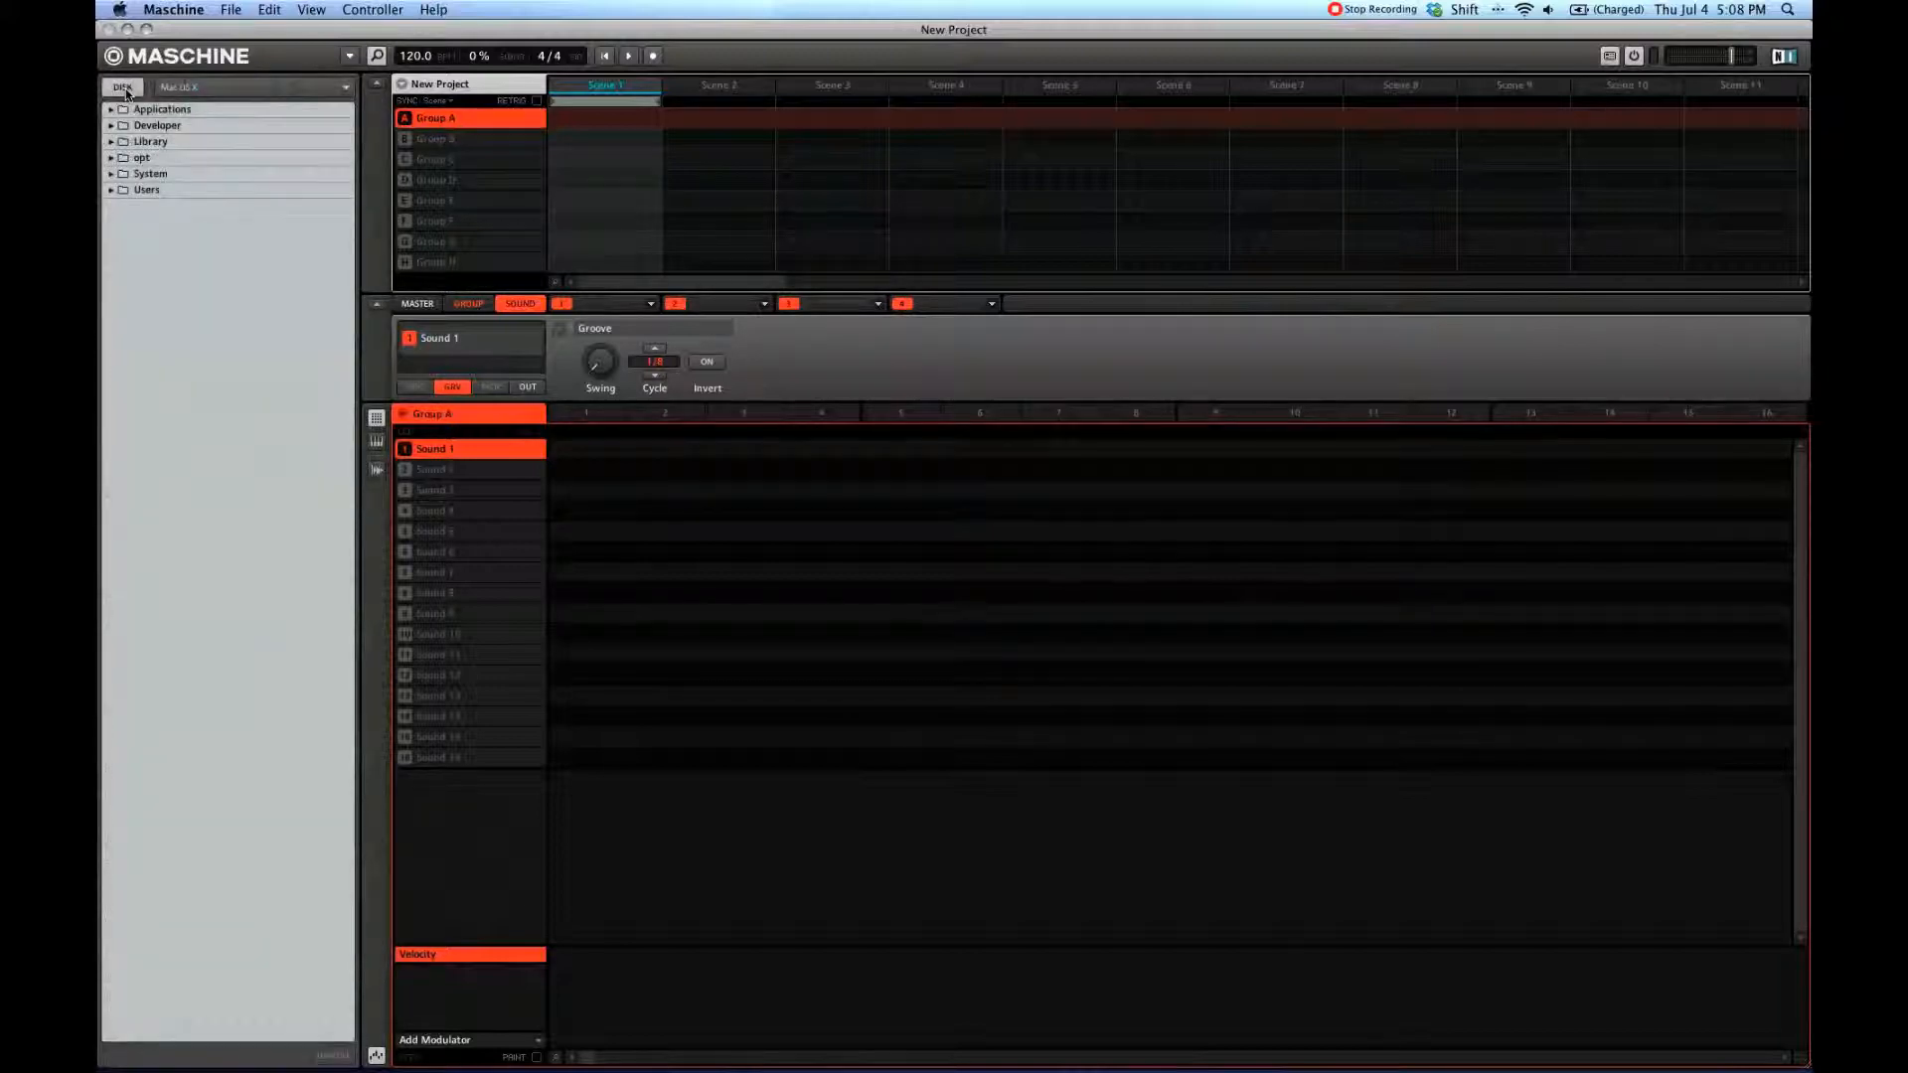
{"action": "left_click", "coordinate": [244, 89]}
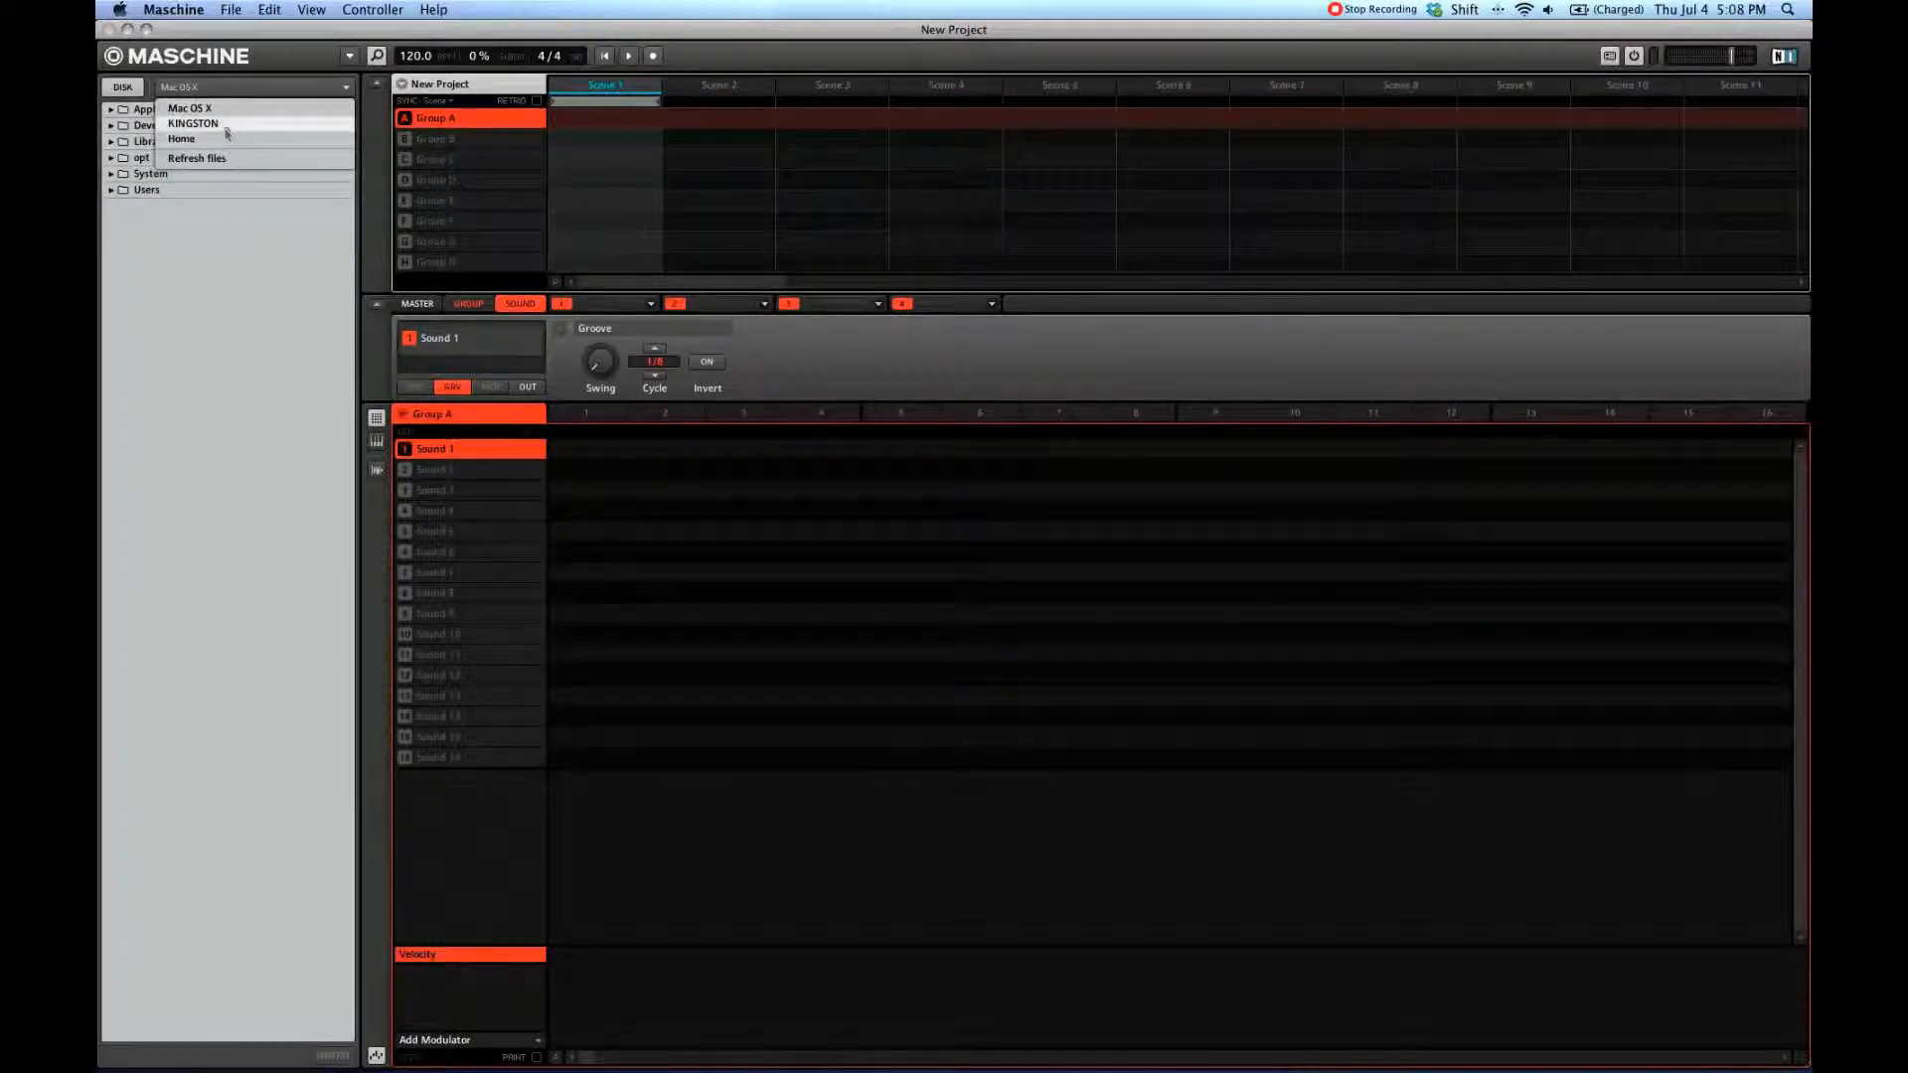
{"action": "left_click", "coordinate": [227, 130]}
{"action": "left_click", "coordinate": [121, 86]}
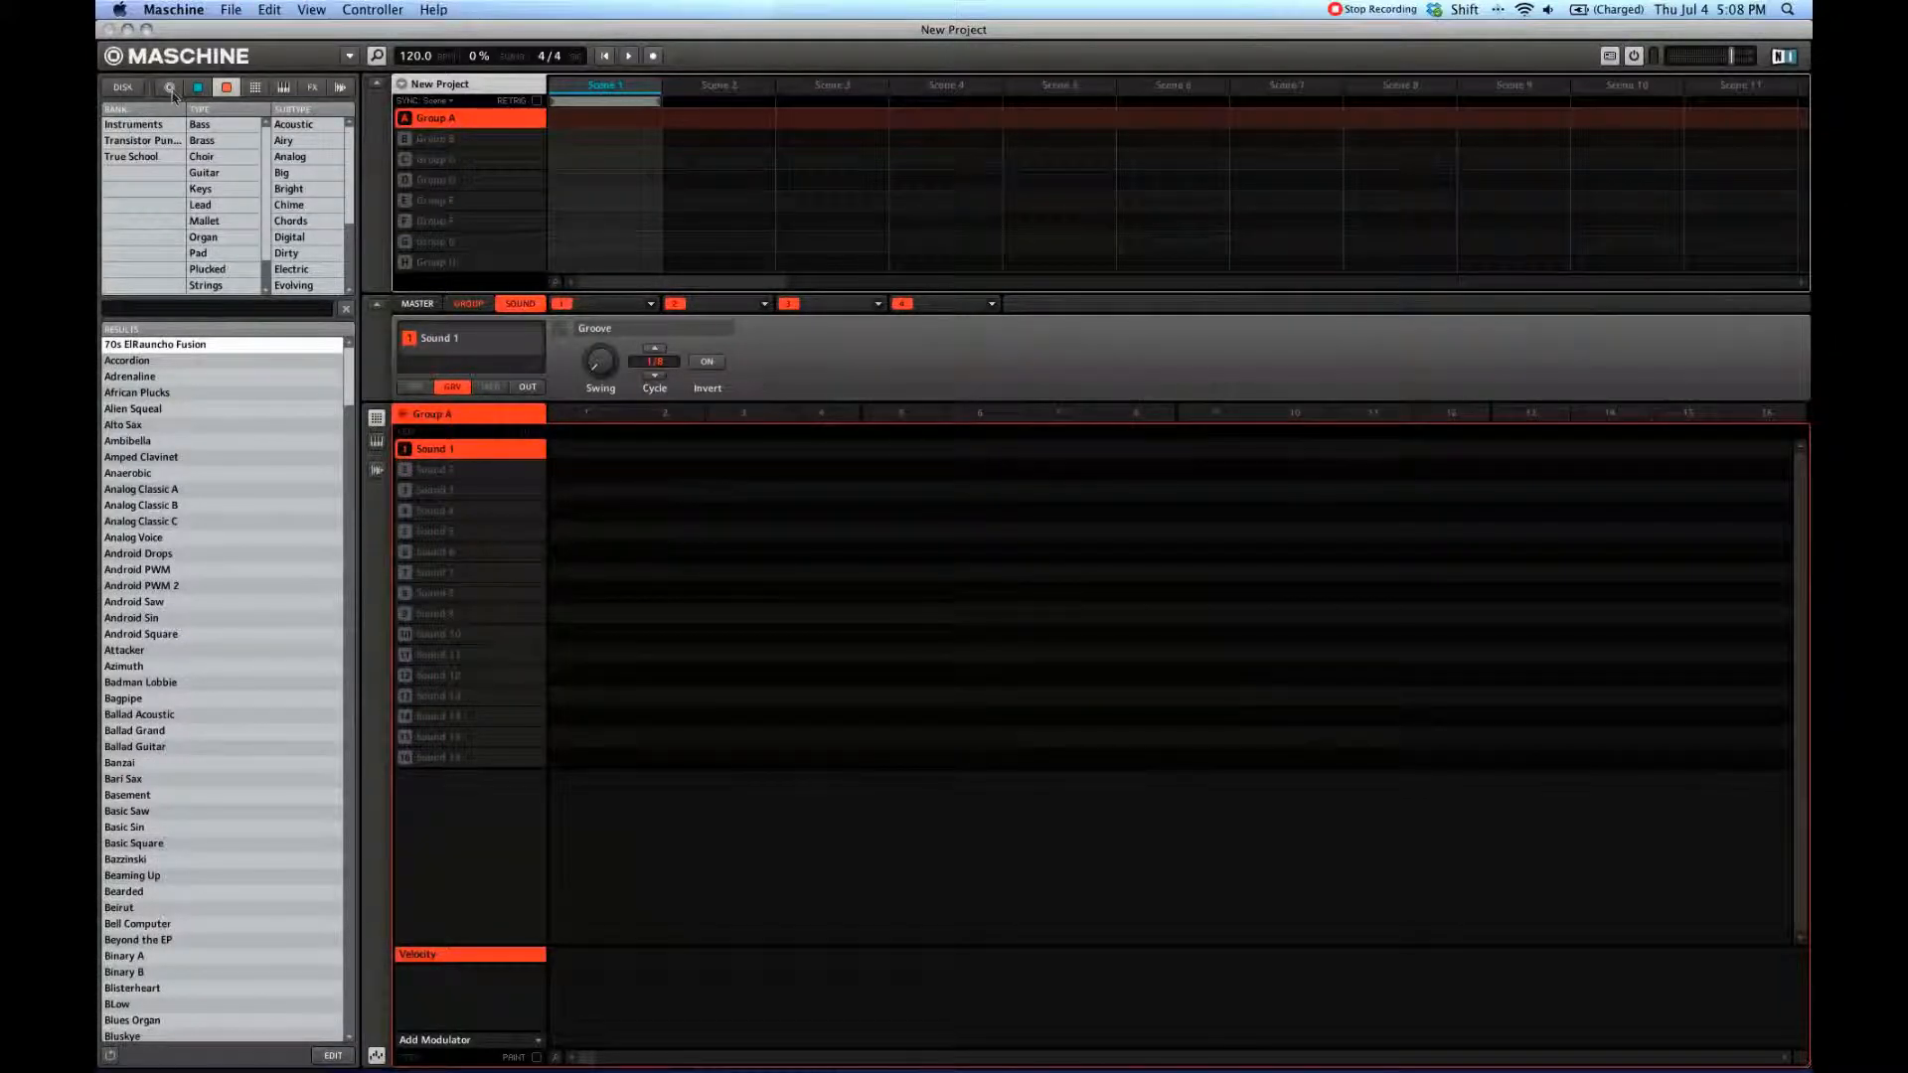
Step: Browse the library's projects by bank, viewing NI Projects, Transistor Punch, True School and User
{"action": "left_click", "coordinate": [171, 89]}
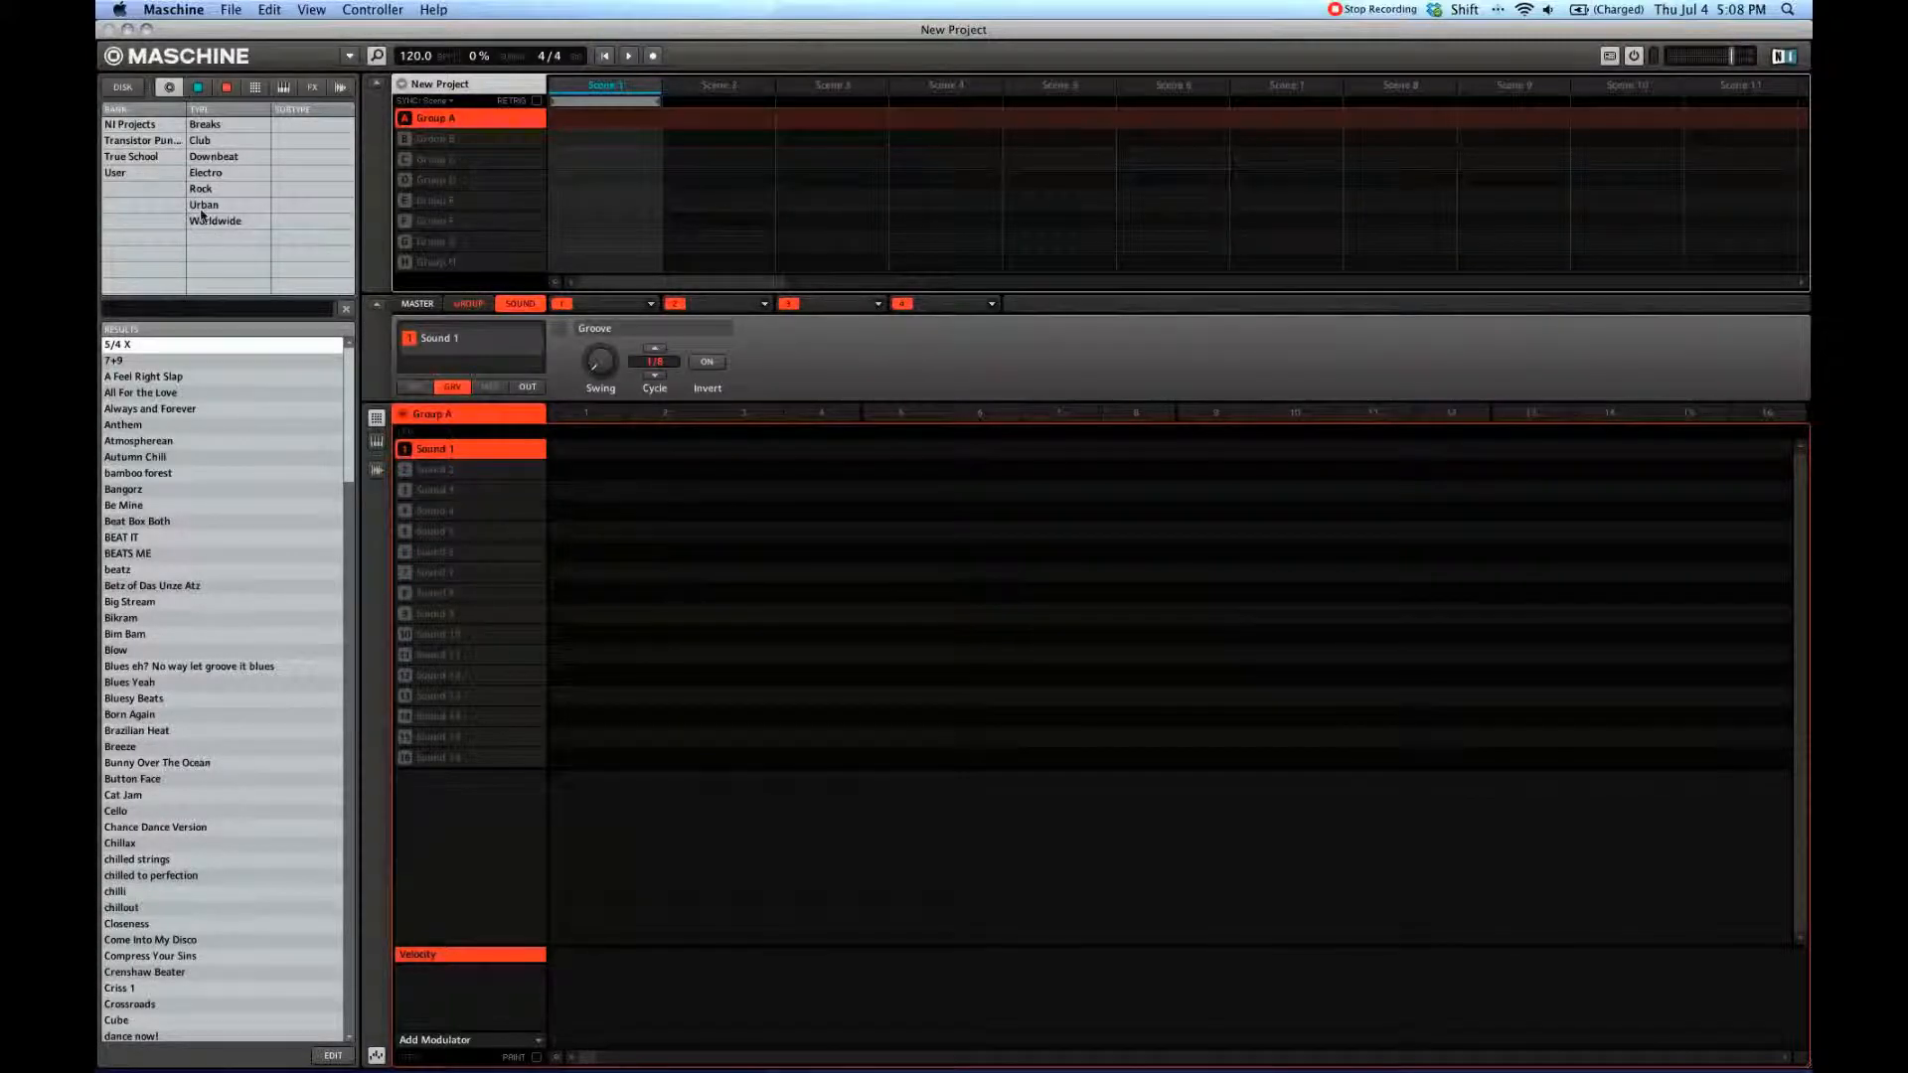
{"action": "left_click", "coordinate": [142, 127]}
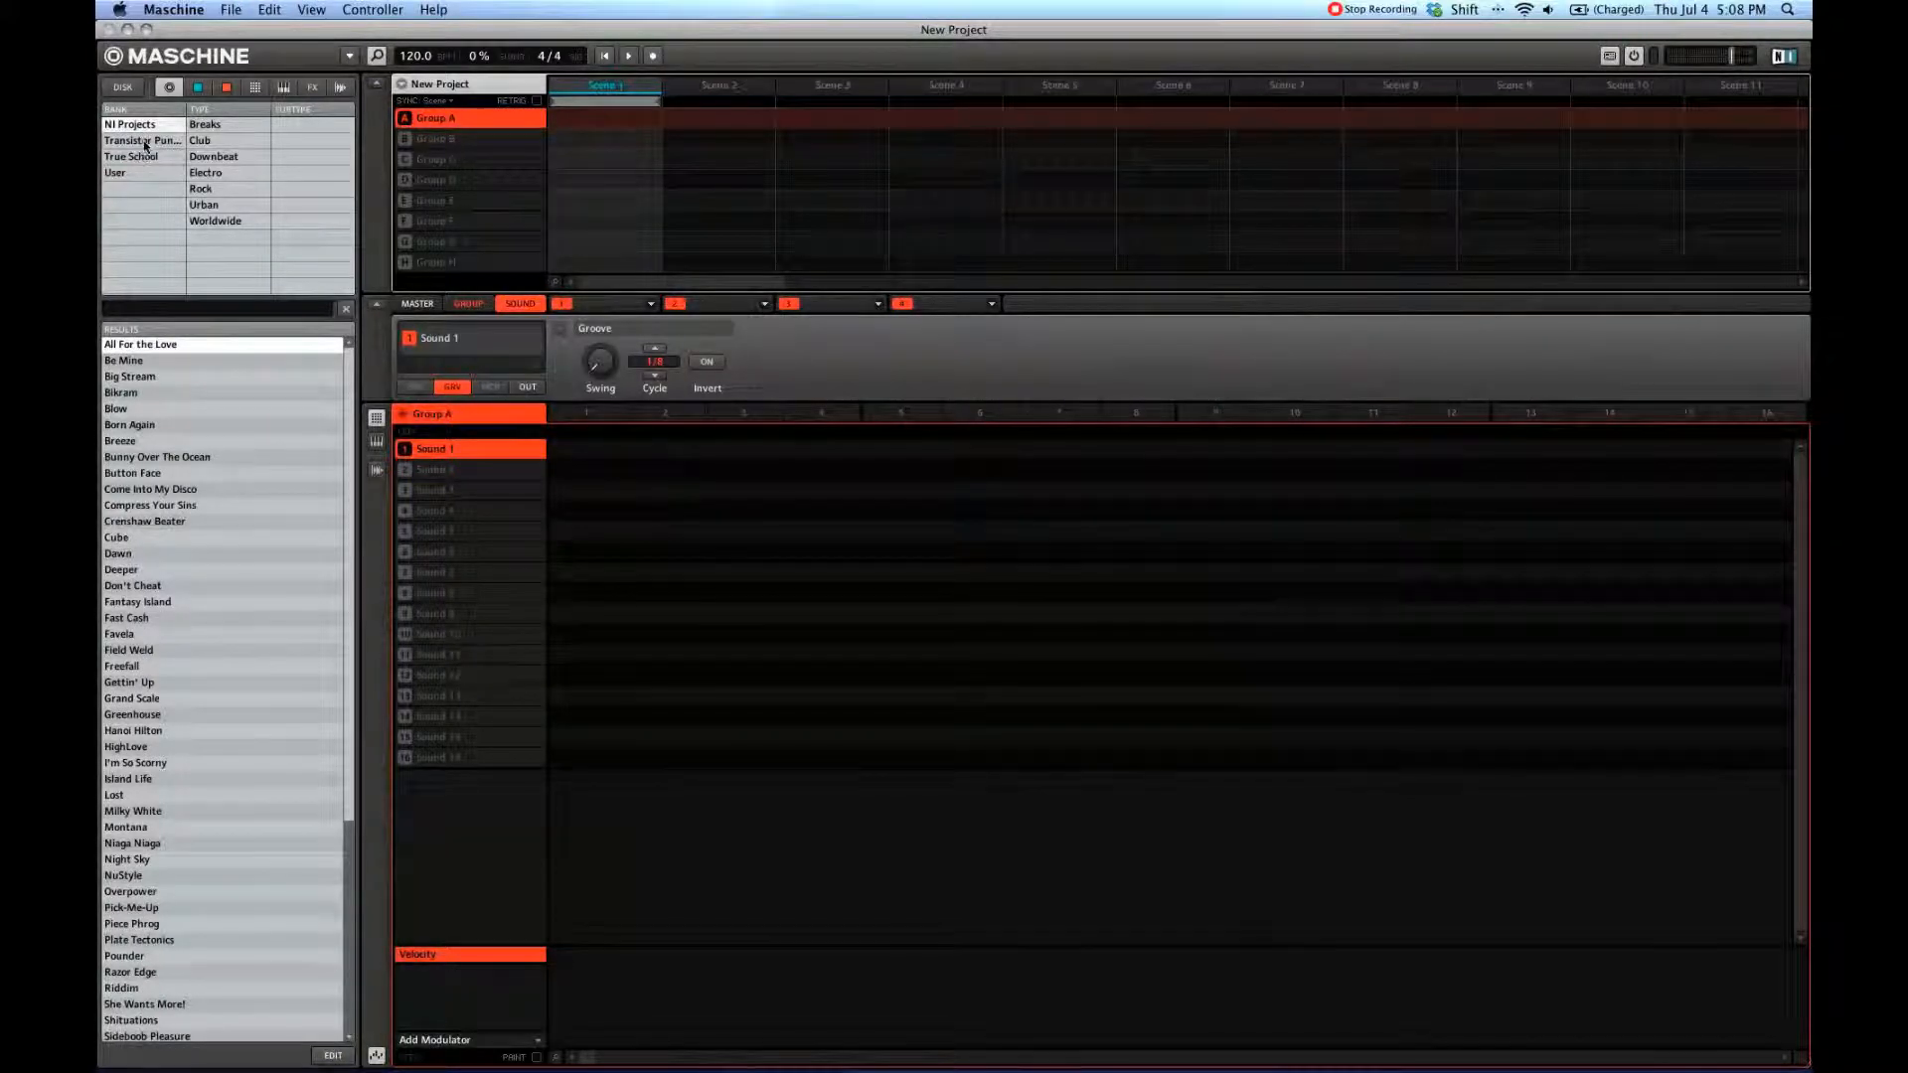
{"action": "left_click", "coordinate": [142, 141]}
{"action": "left_click", "coordinate": [145, 159]}
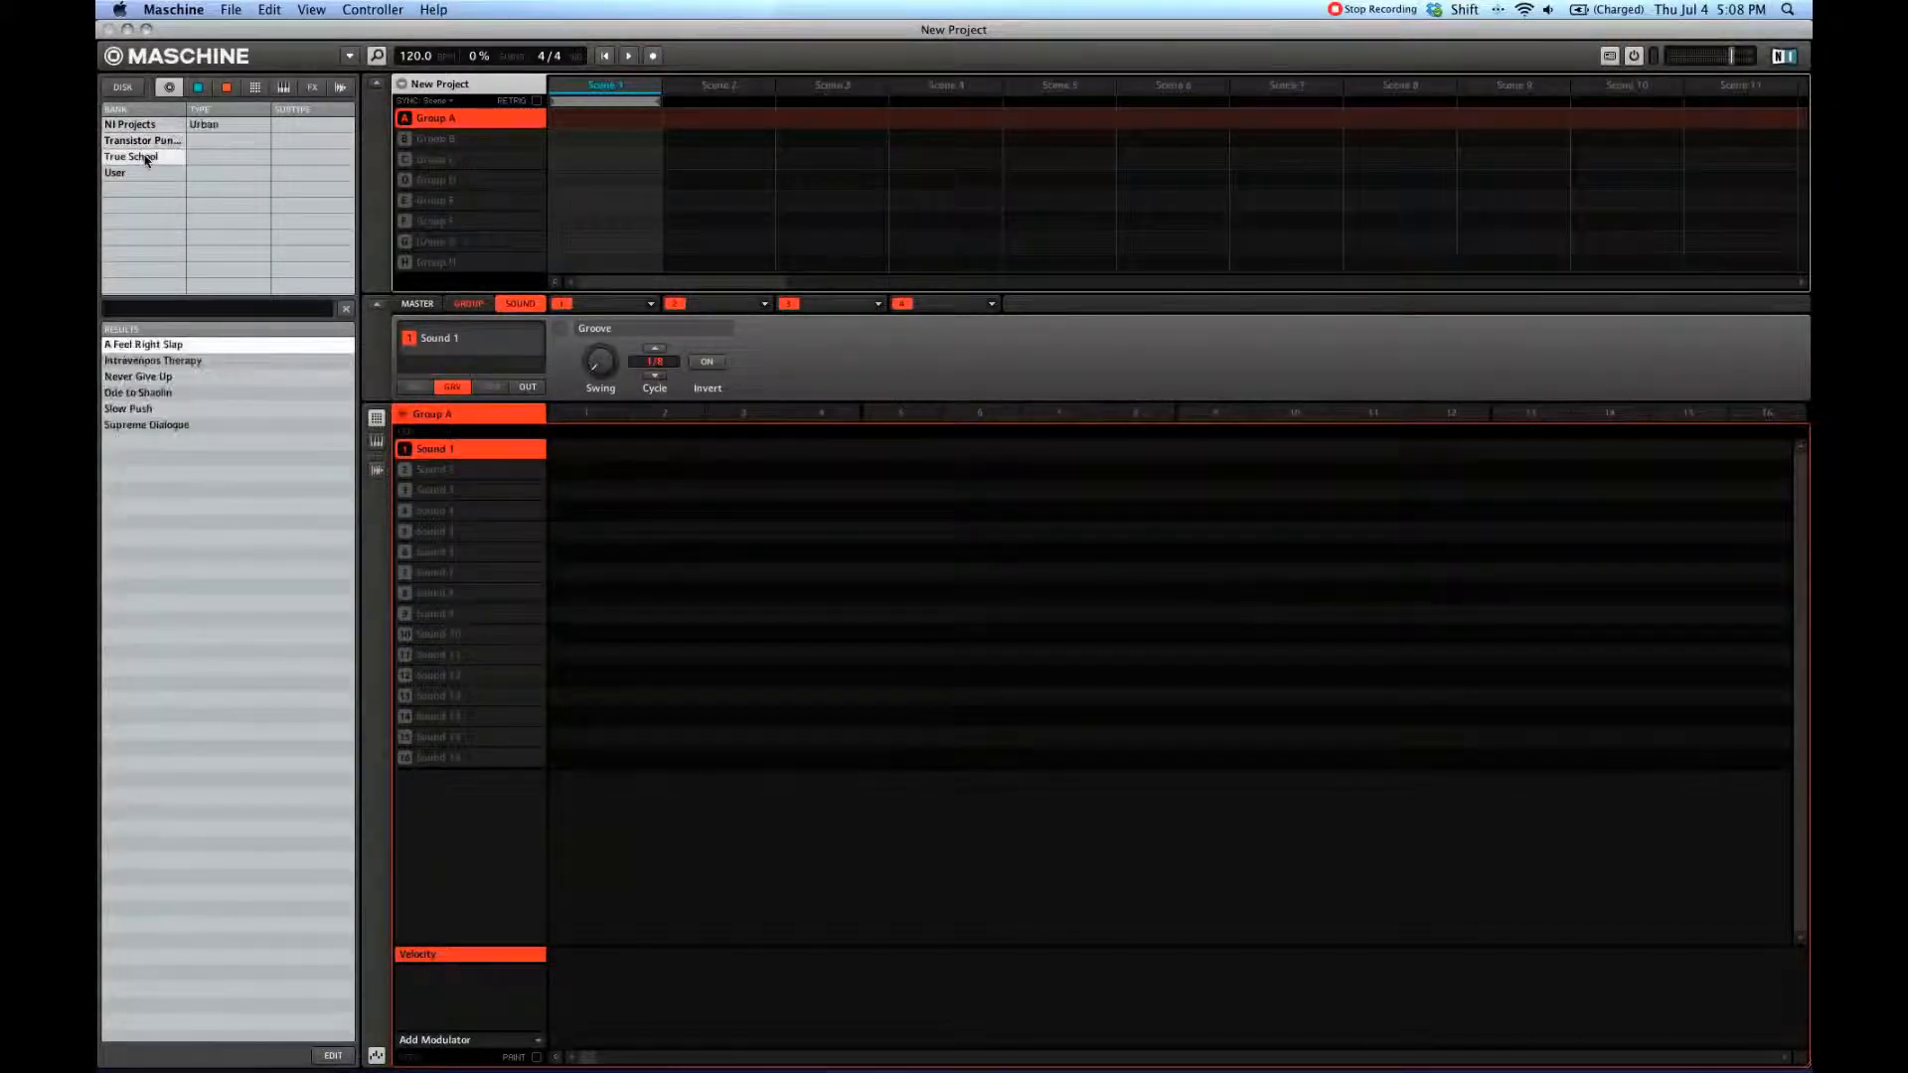
{"action": "left_click", "coordinate": [145, 174]}
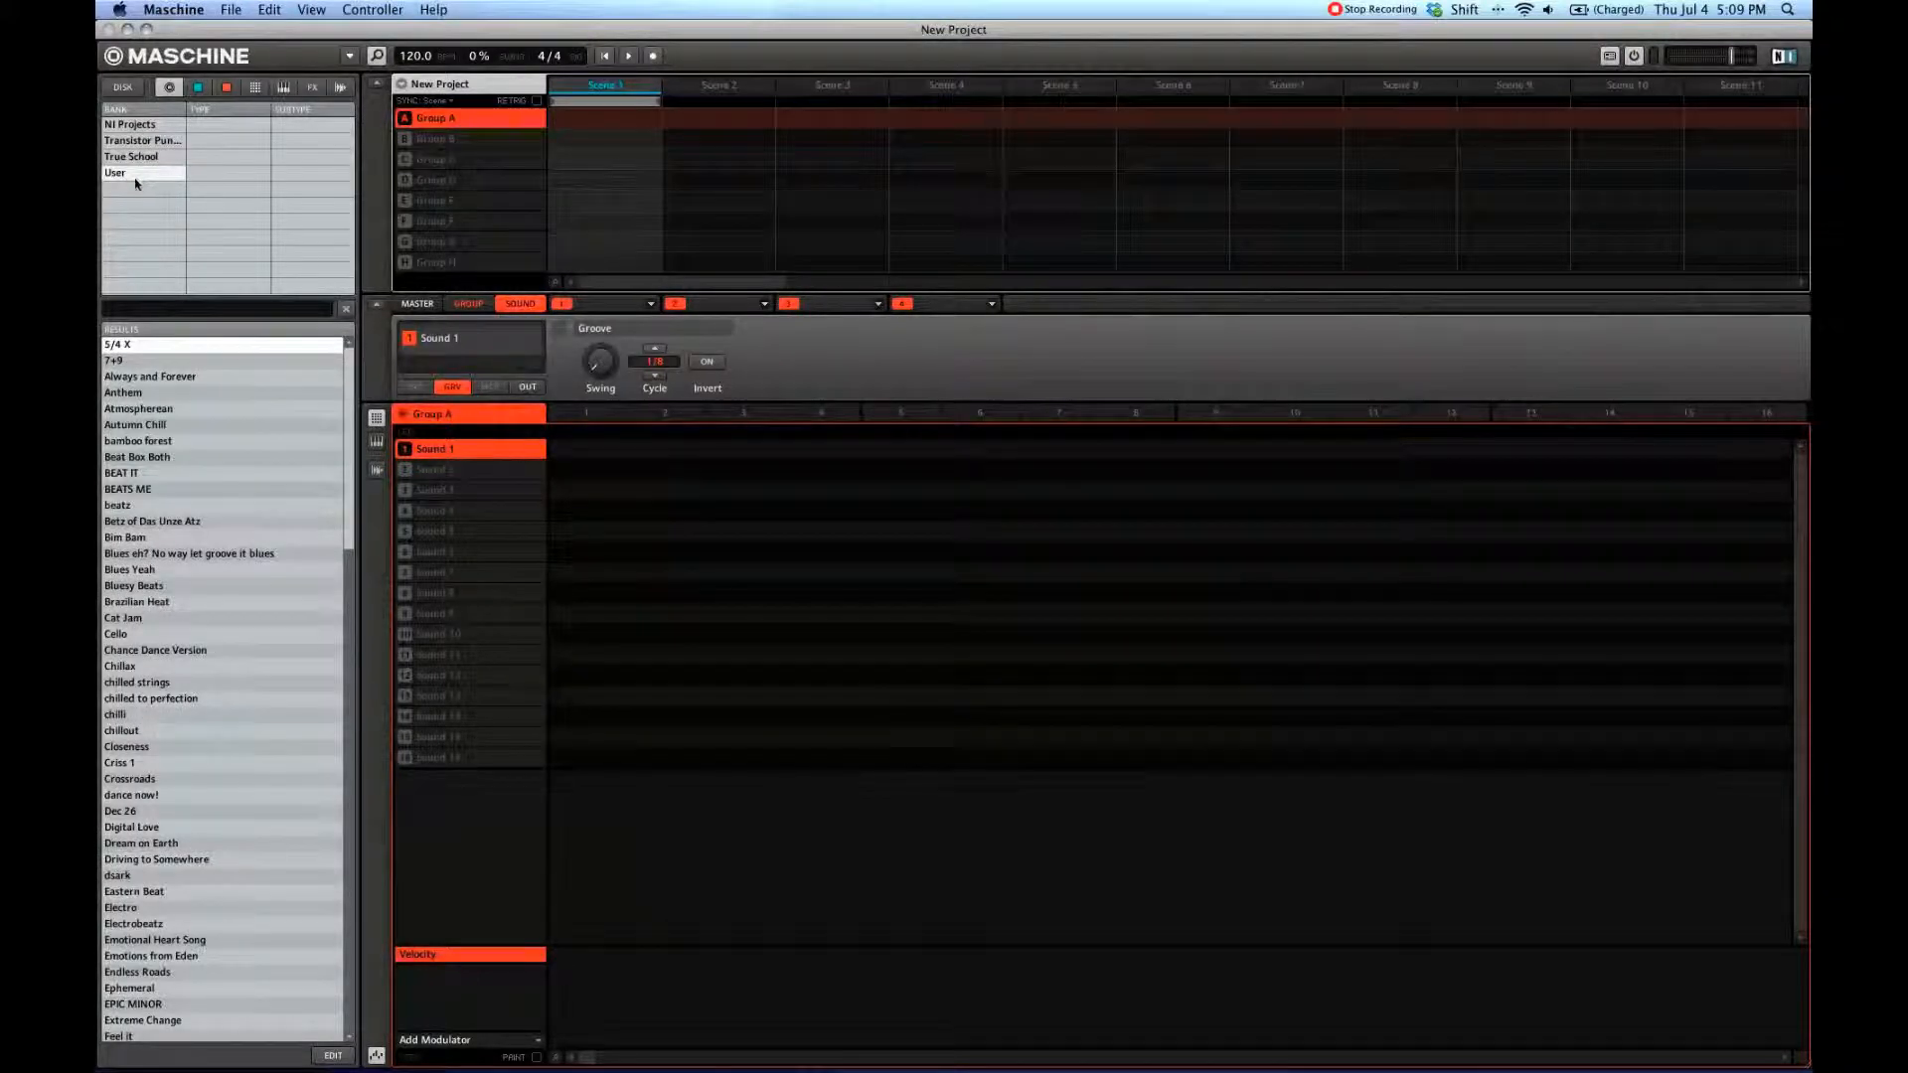
Step: Examine the NI Projects types from Breaks to Worldwide and compare them with the Transistor Punch and True School project banks
{"action": "left_click", "coordinate": [134, 125]}
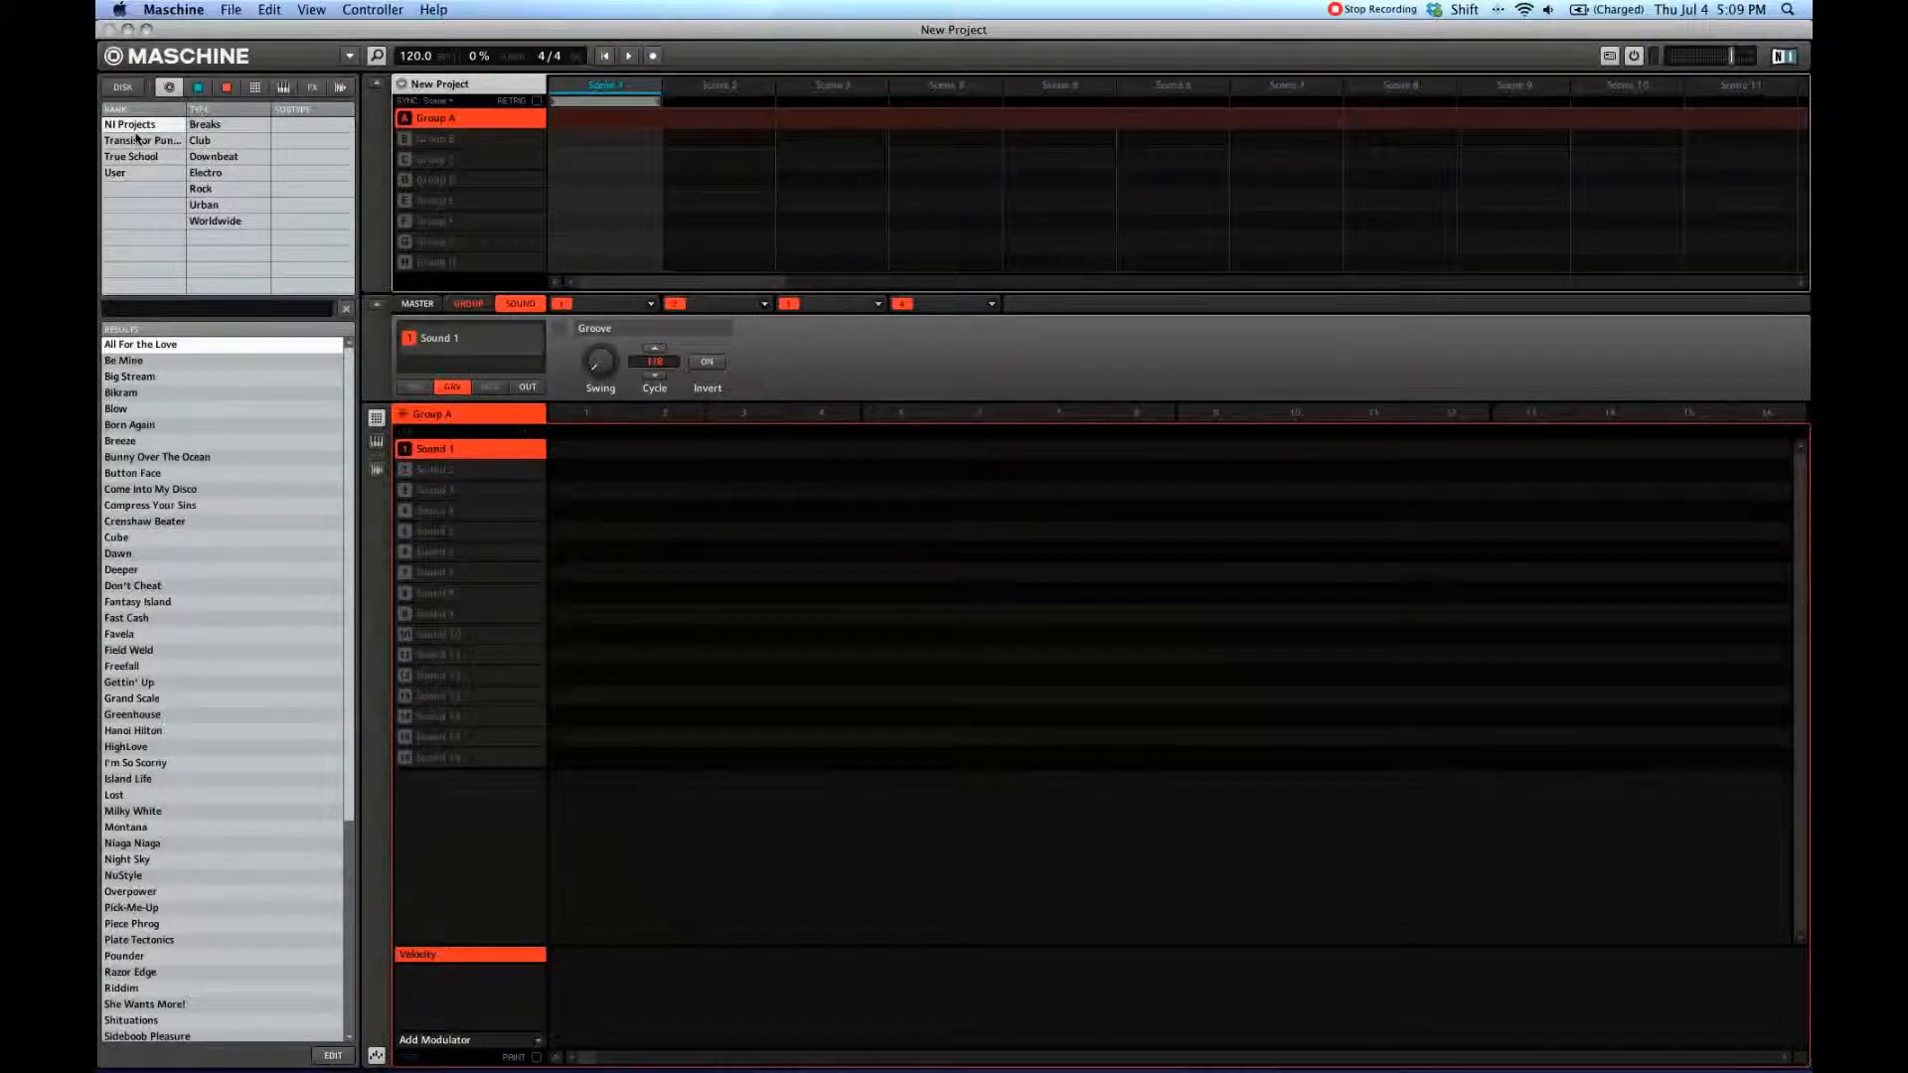
{"action": "left_click", "coordinate": [209, 137]}
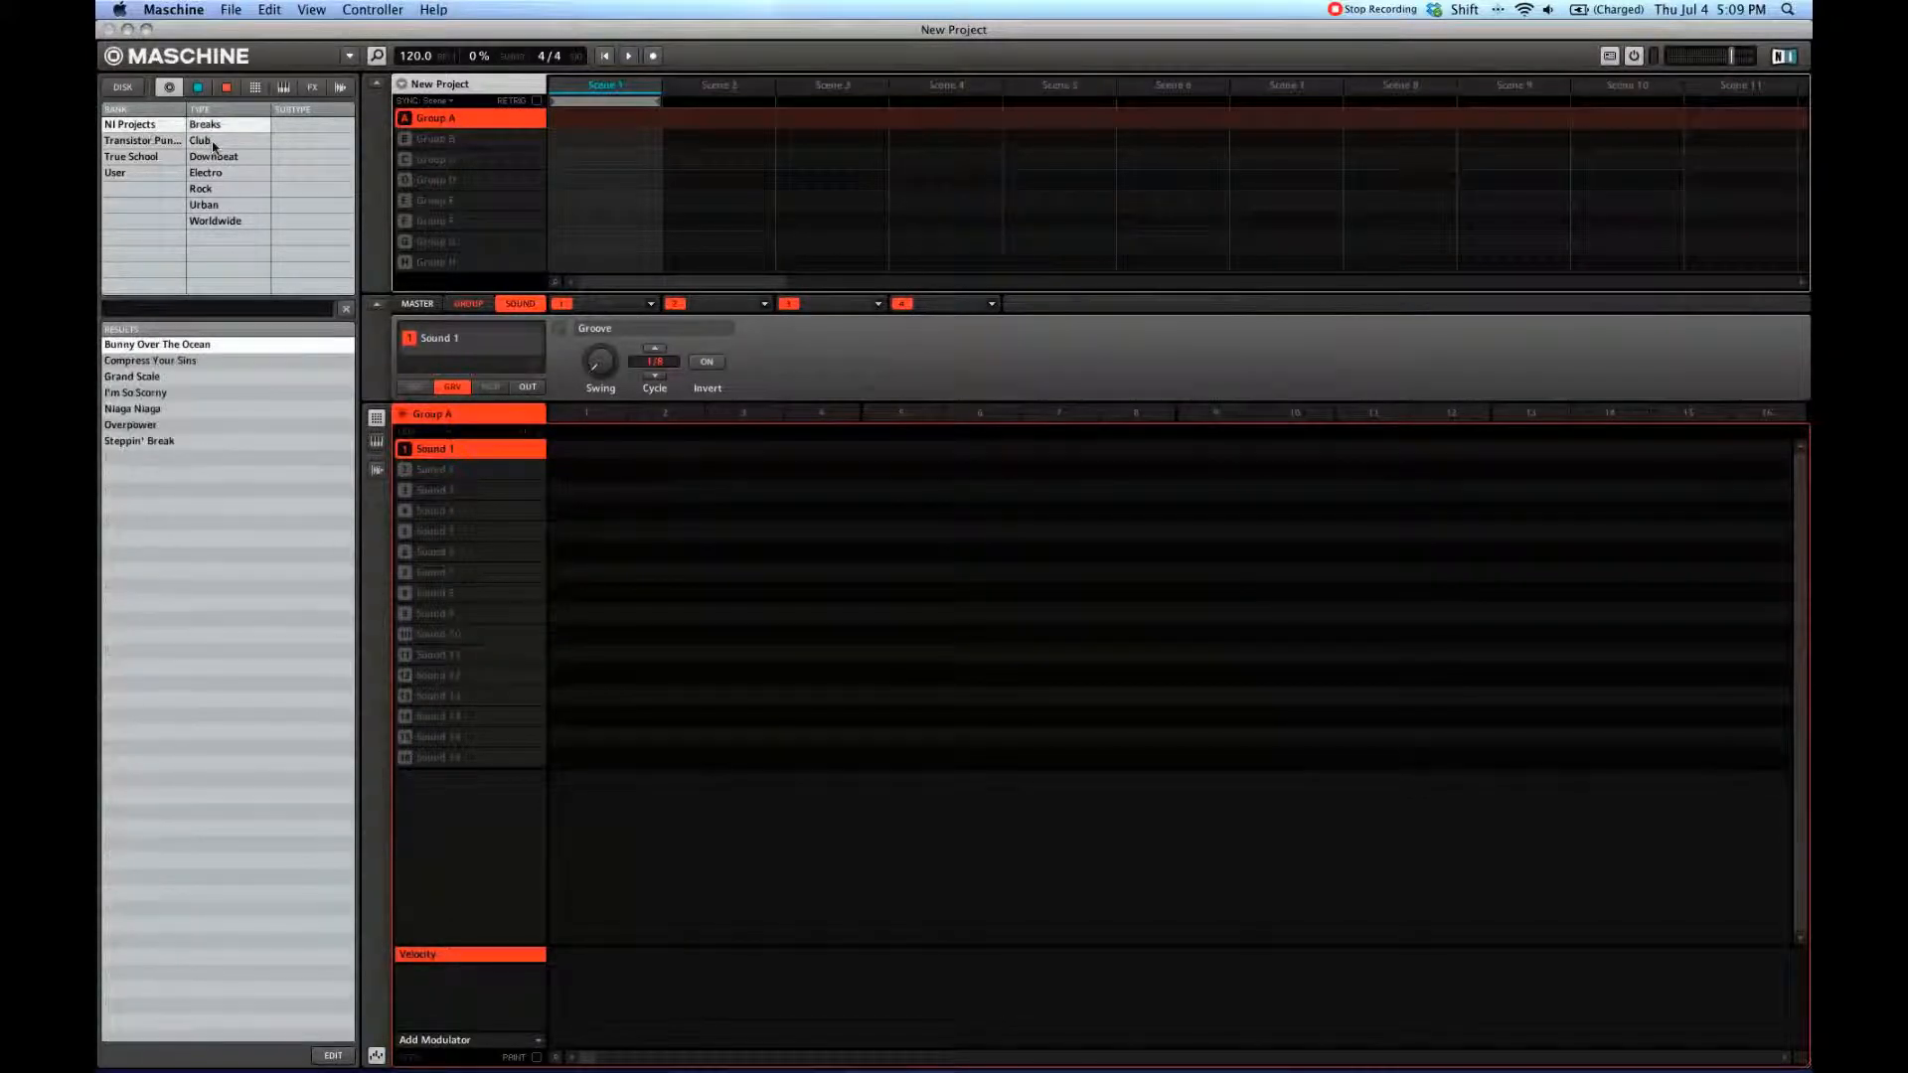
{"action": "left_click", "coordinate": [214, 158]}
{"action": "left_click", "coordinate": [214, 174]}
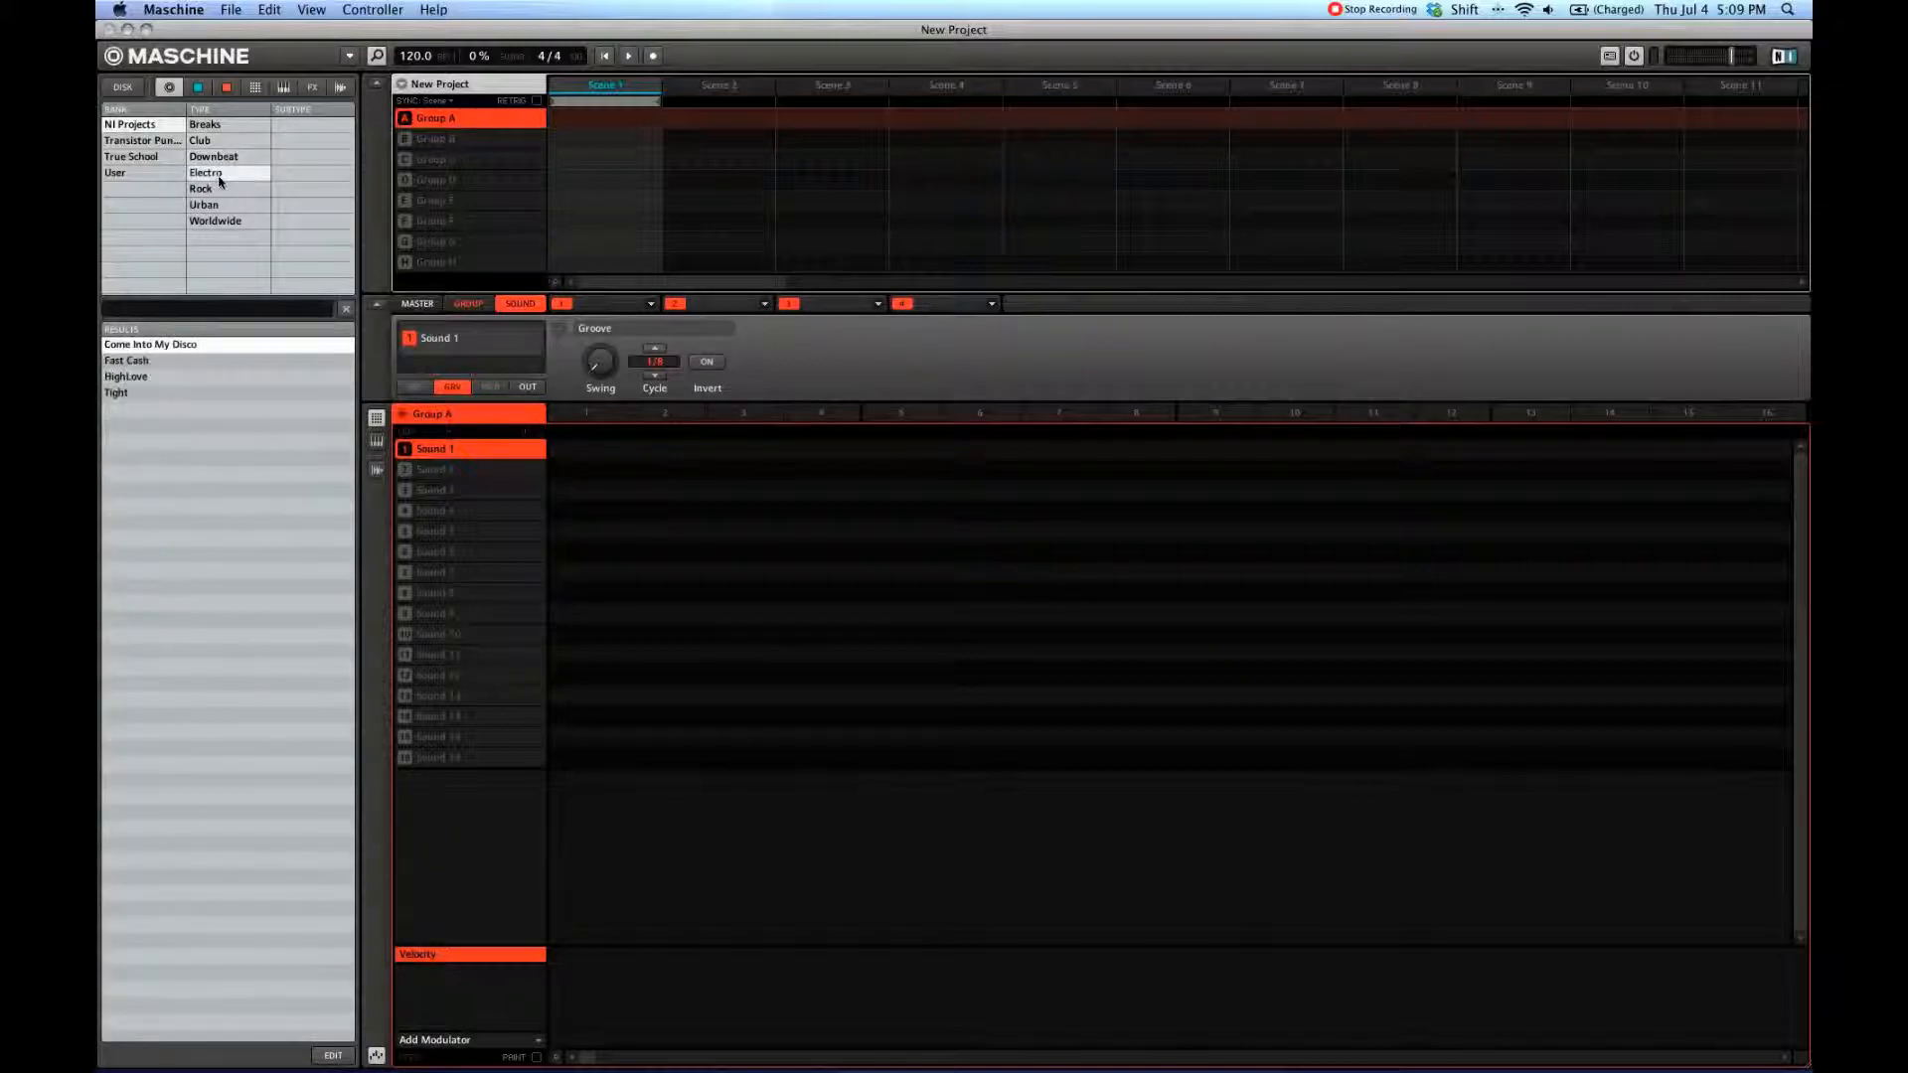
{"action": "left_click", "coordinate": [219, 190]}
{"action": "left_click", "coordinate": [218, 206]}
{"action": "left_click", "coordinate": [219, 222]}
{"action": "left_click", "coordinate": [138, 145]}
{"action": "left_click", "coordinate": [144, 155]}
{"action": "left_click", "coordinate": [146, 128]}
{"action": "left_click", "coordinate": [146, 155]}
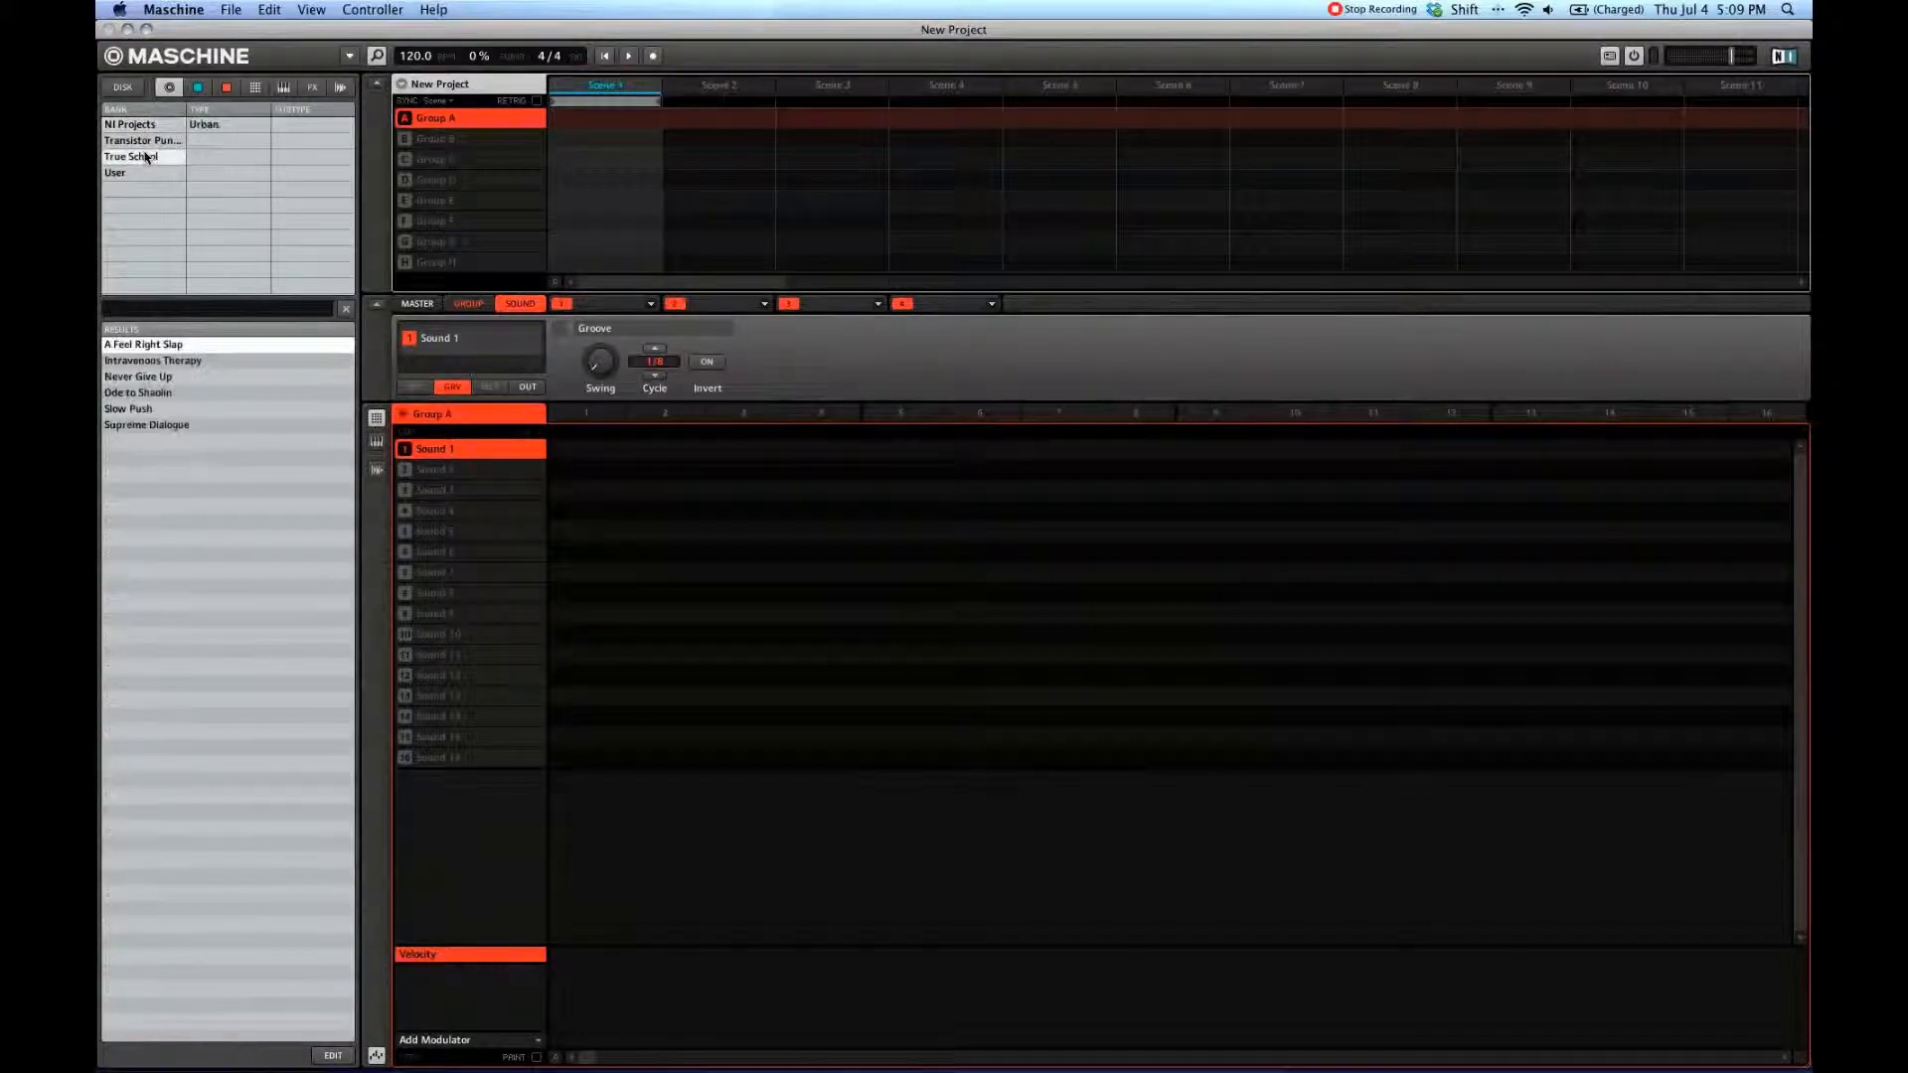
Step: Filter the library's groups to Acoustic Kit in the Kits bank and try to load Downbeat Kit into Group A
{"action": "left_click", "coordinate": [198, 87]}
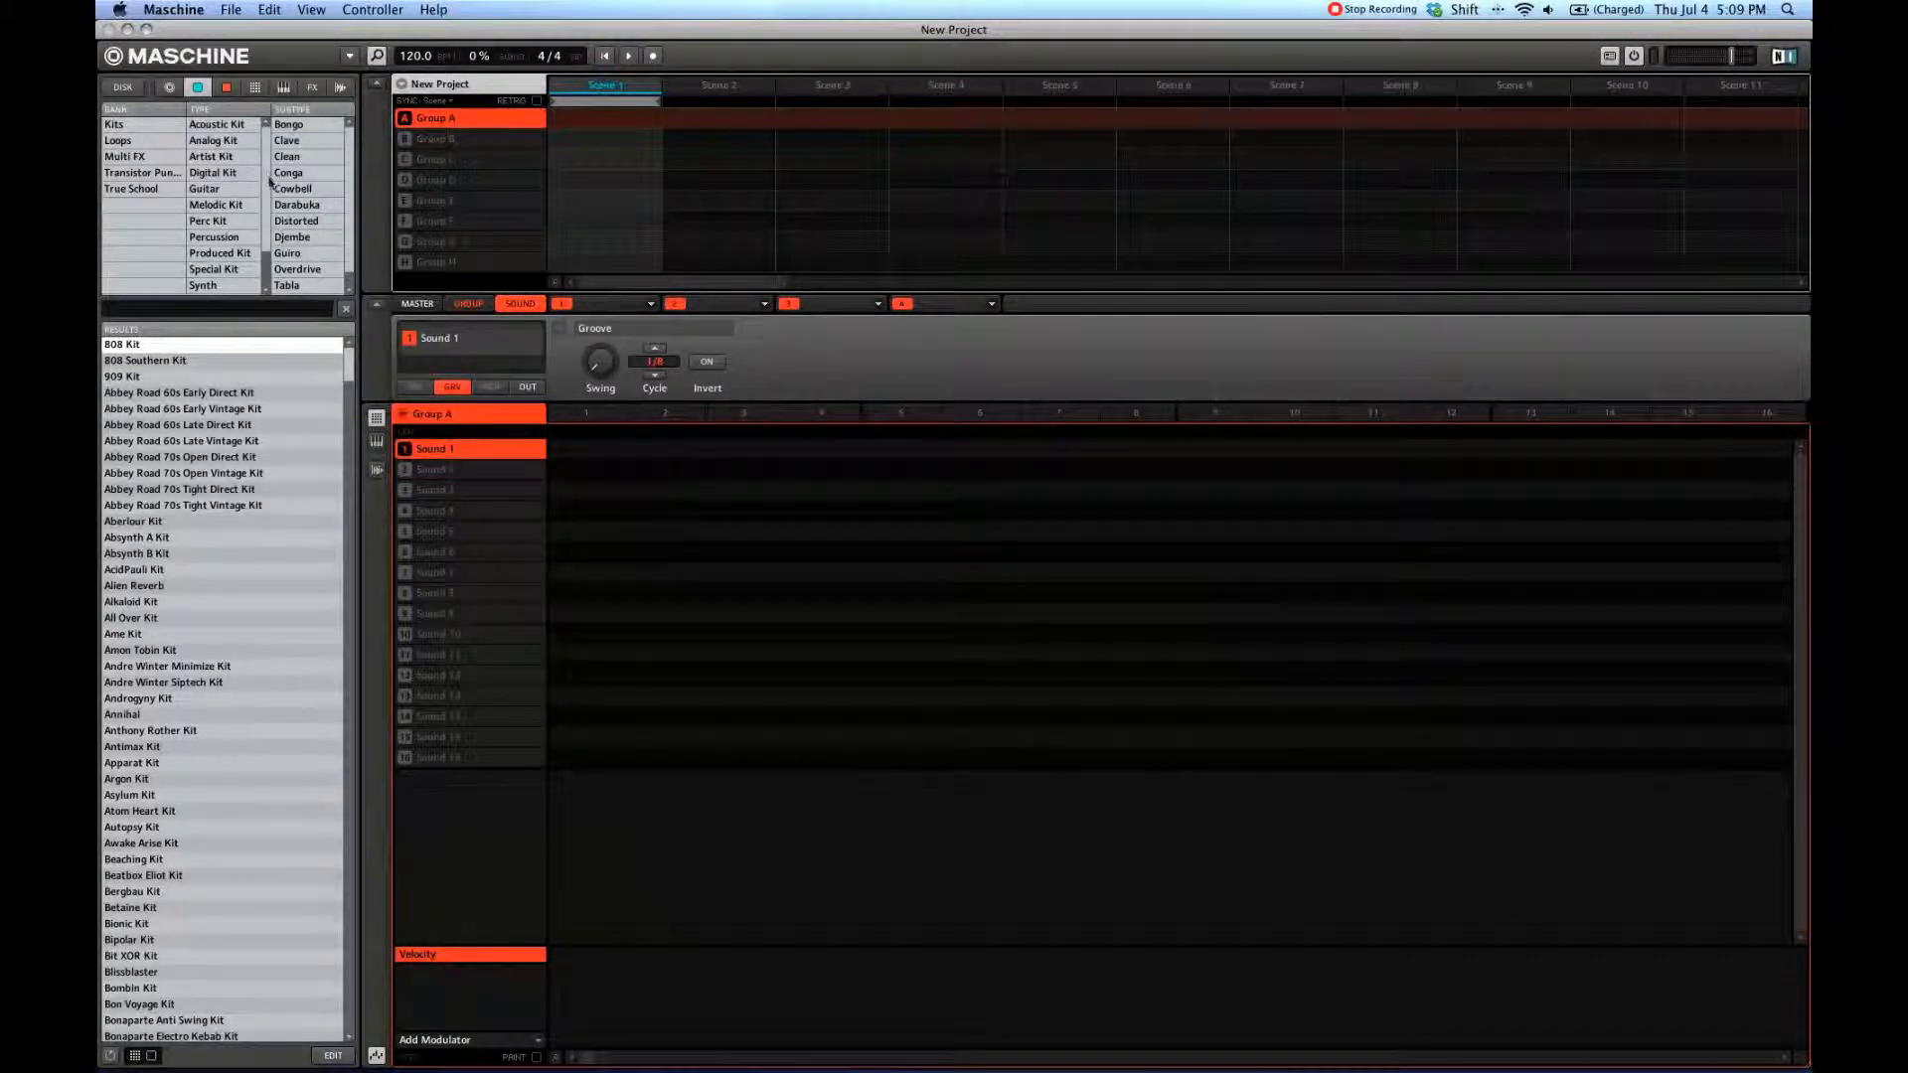
{"action": "scroll", "coordinate": [267, 204], "scroll_direction": "down", "scroll_amount": 1}
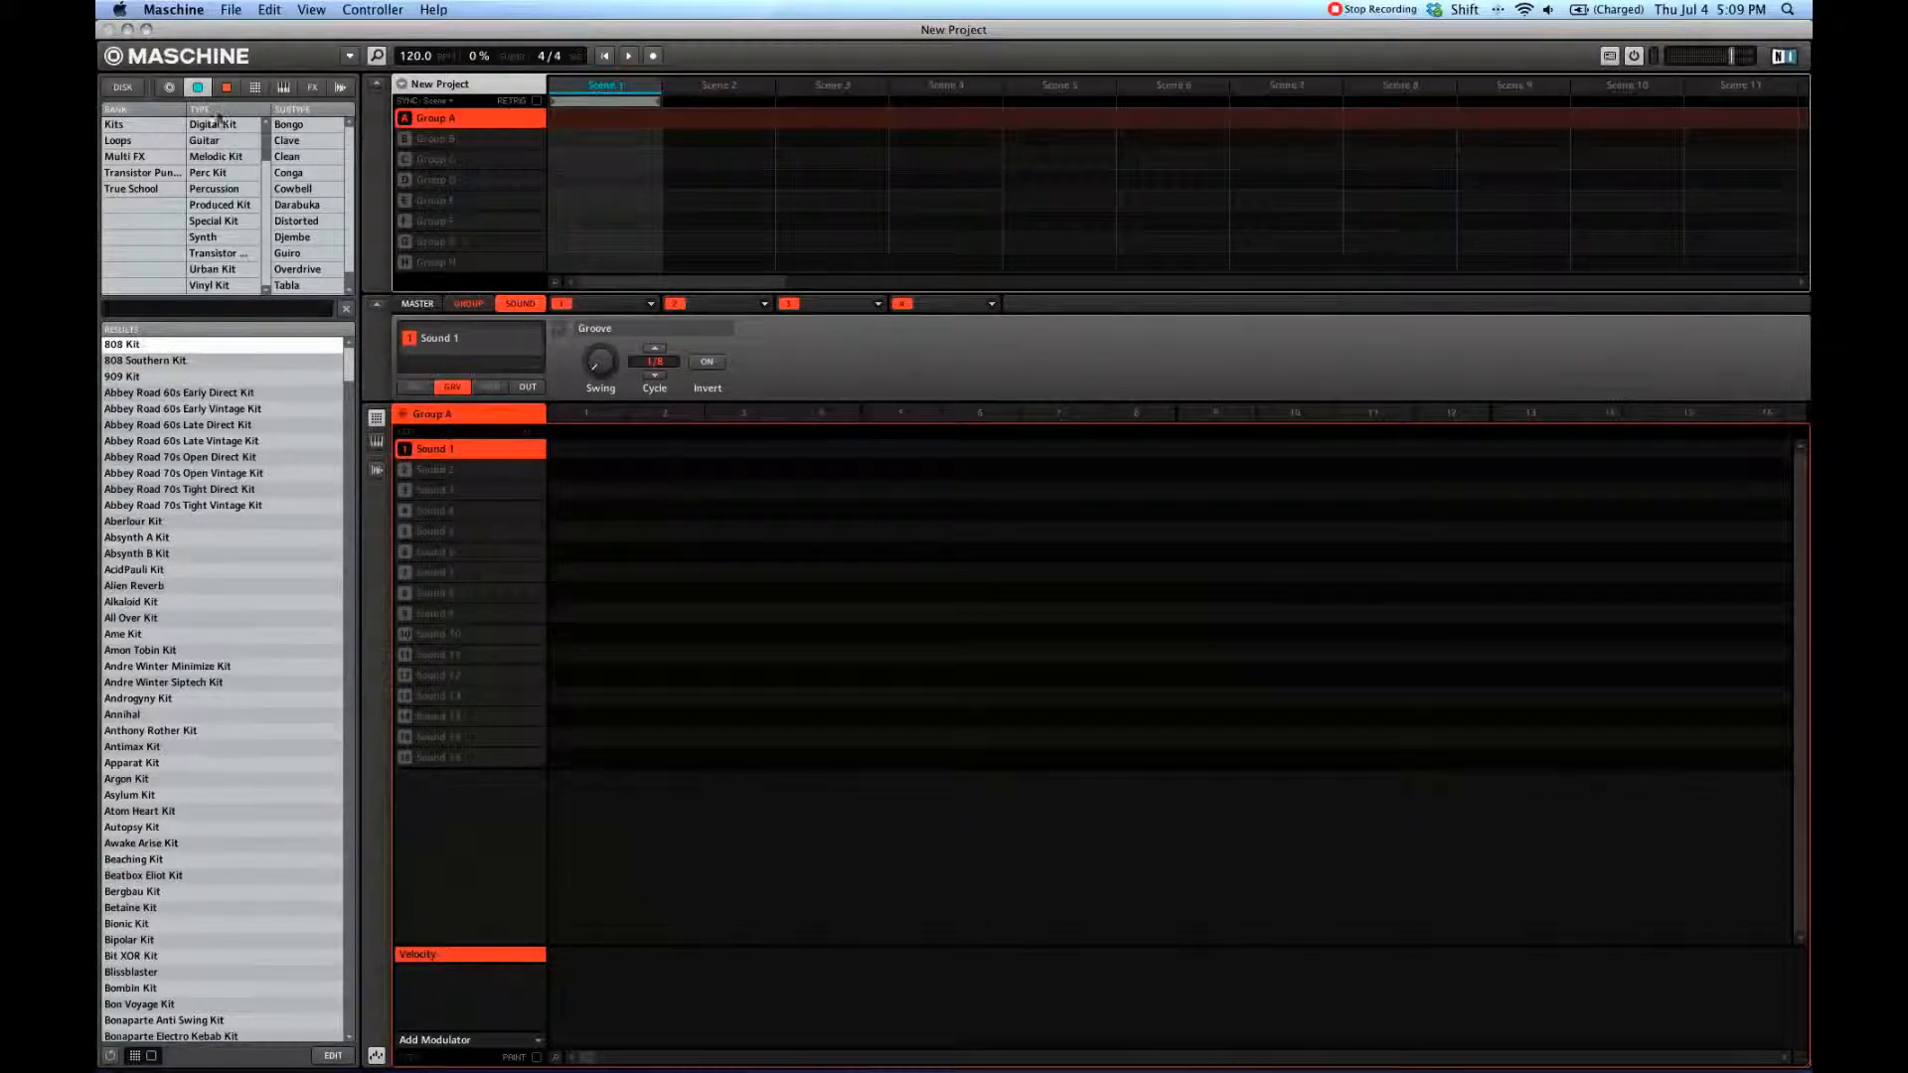
{"action": "left_click", "coordinate": [118, 125]}
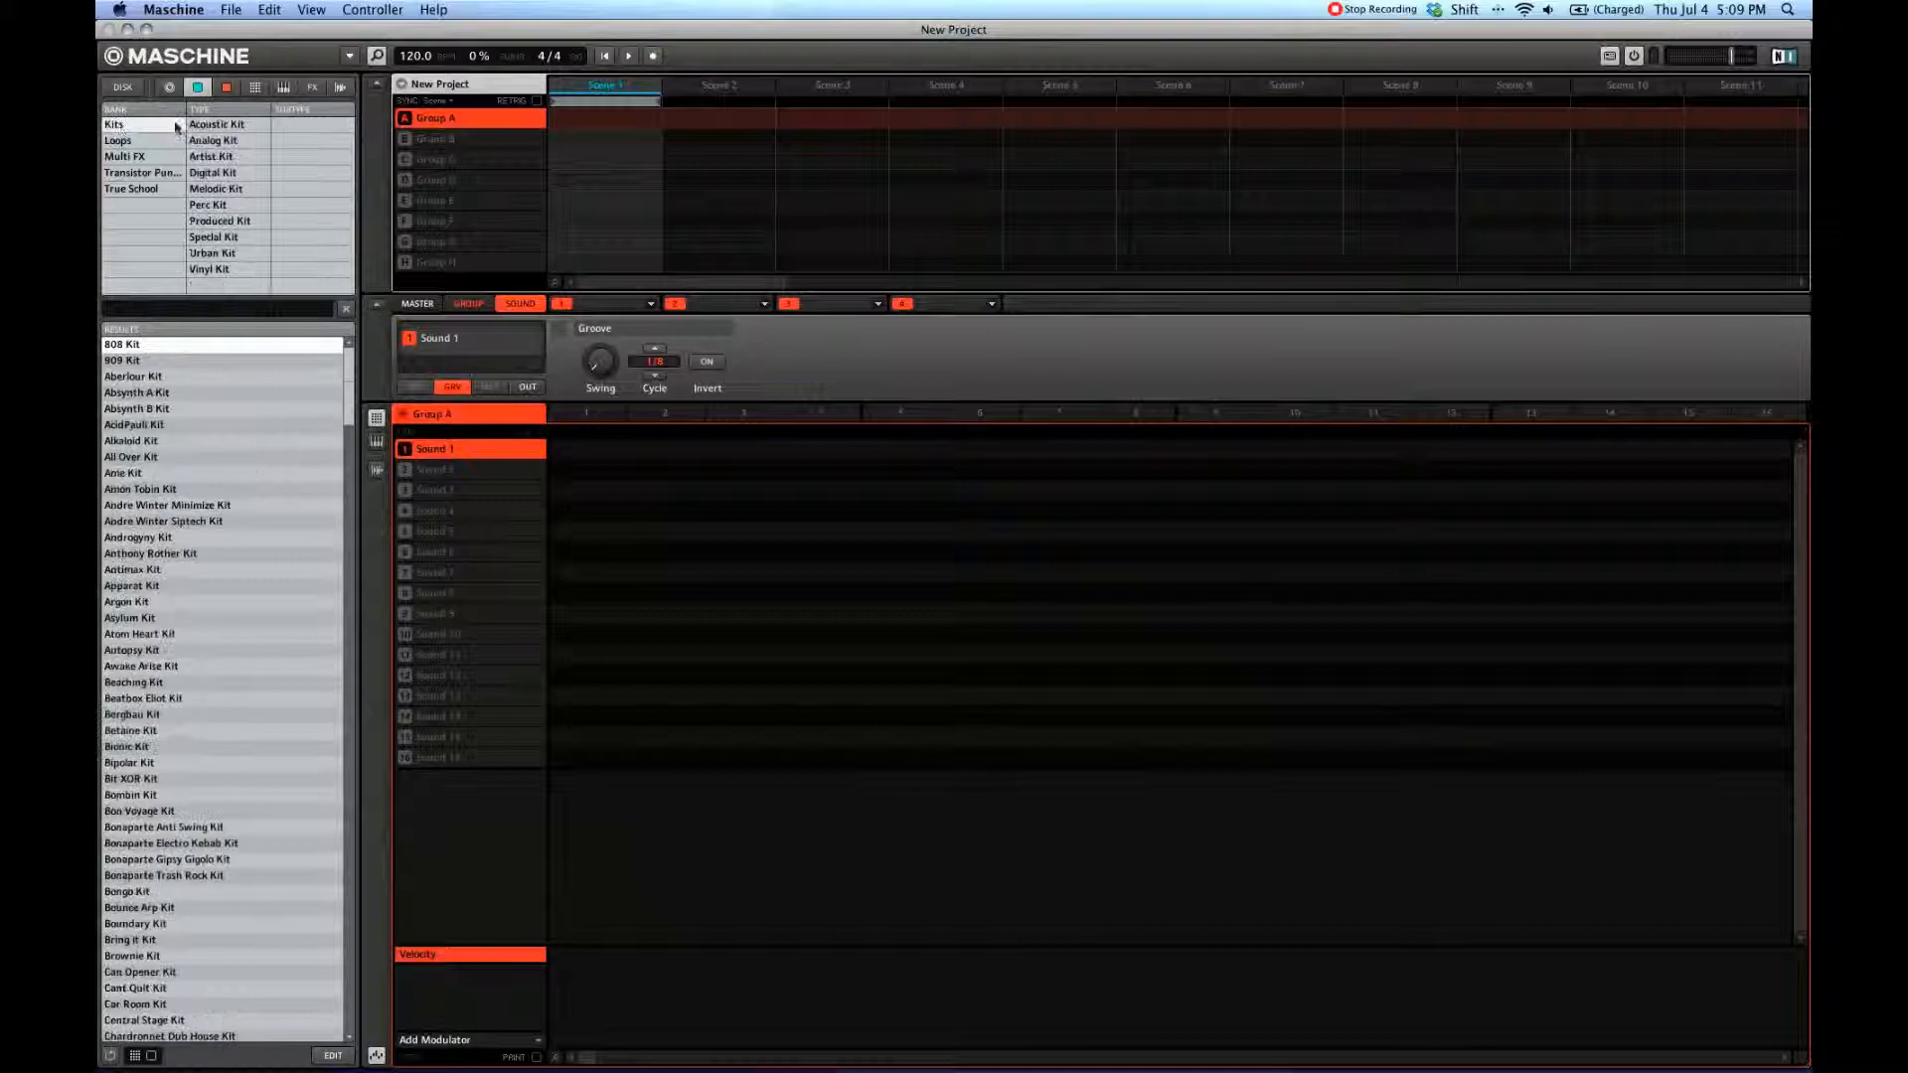
{"action": "left_click", "coordinate": [231, 125]}
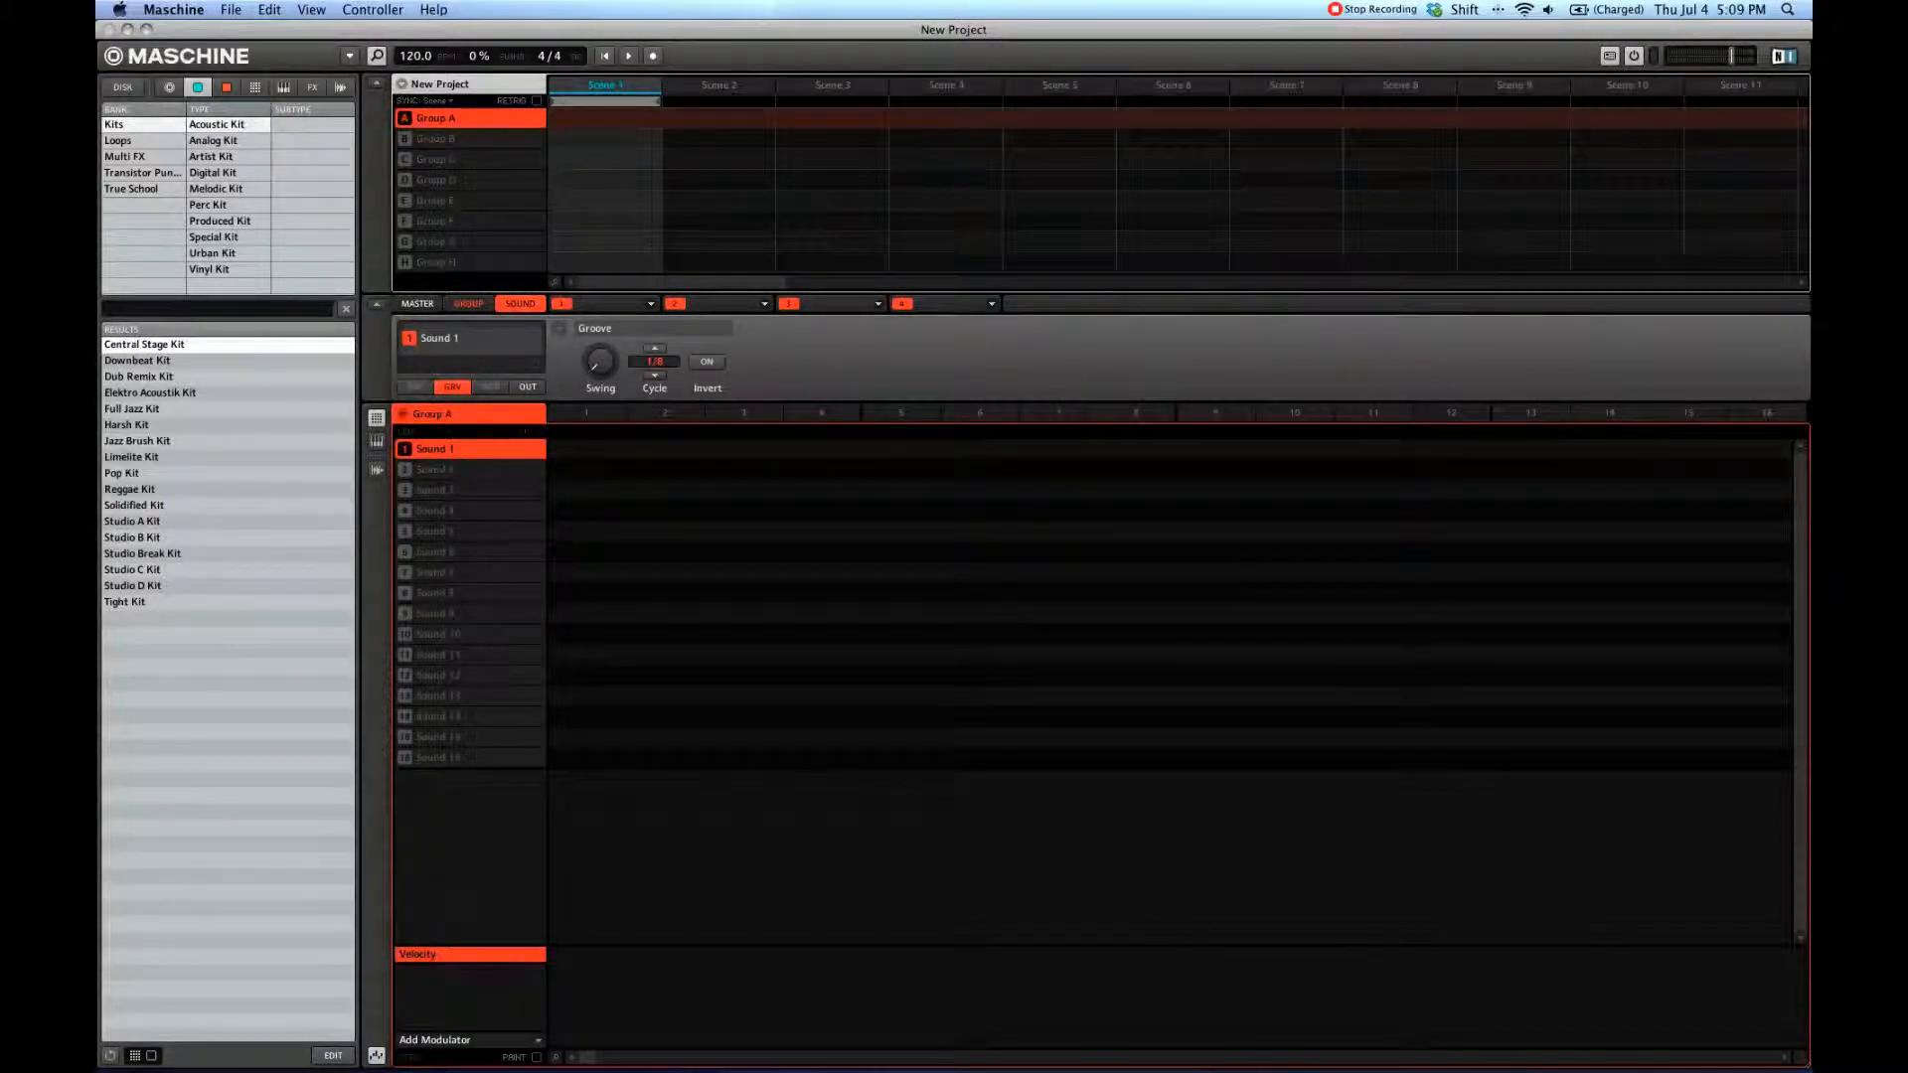
{"action": "left_click", "coordinate": [142, 363]}
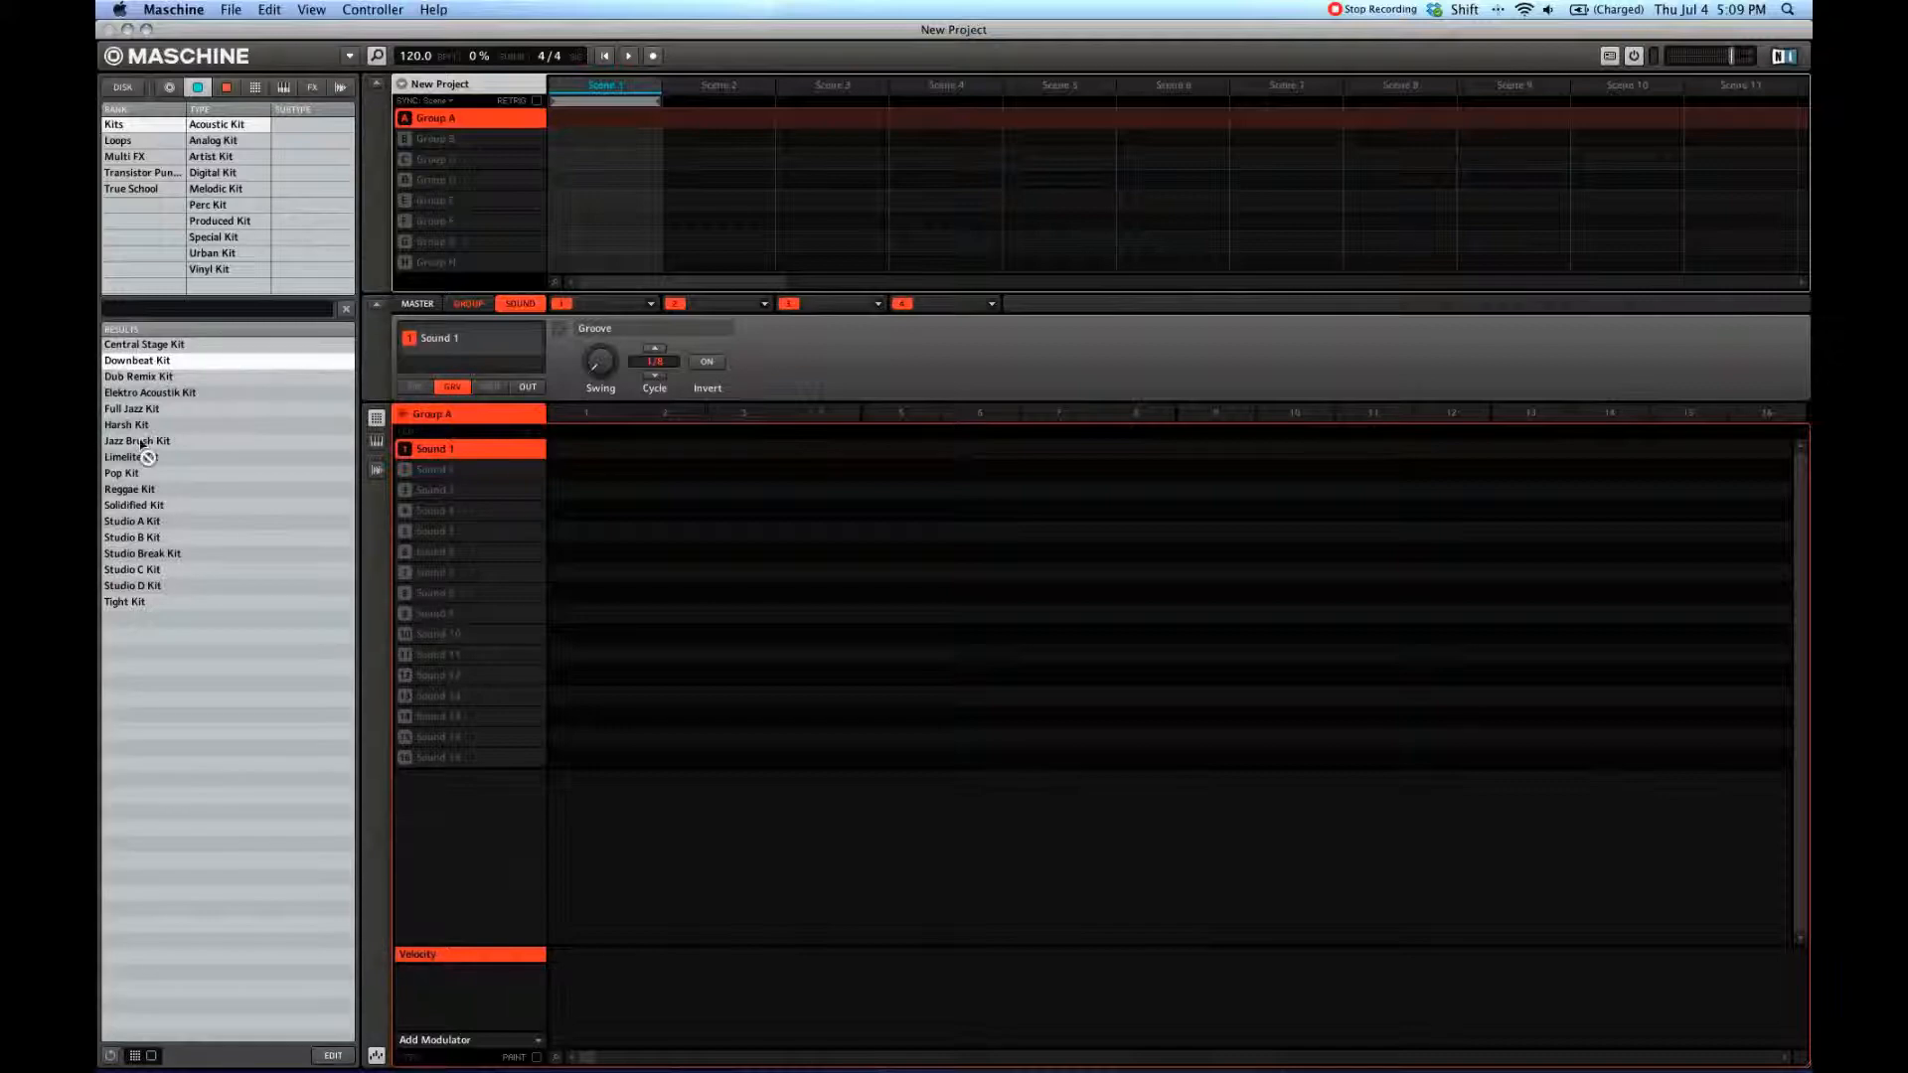
{"action": "left_click_drag", "start_coordinate": [149, 366], "coordinate": [458, 120]}
Step: Browse the Loops, Multi FX and Transistor Punch banks of the group library
{"action": "left_click", "coordinate": [159, 143]}
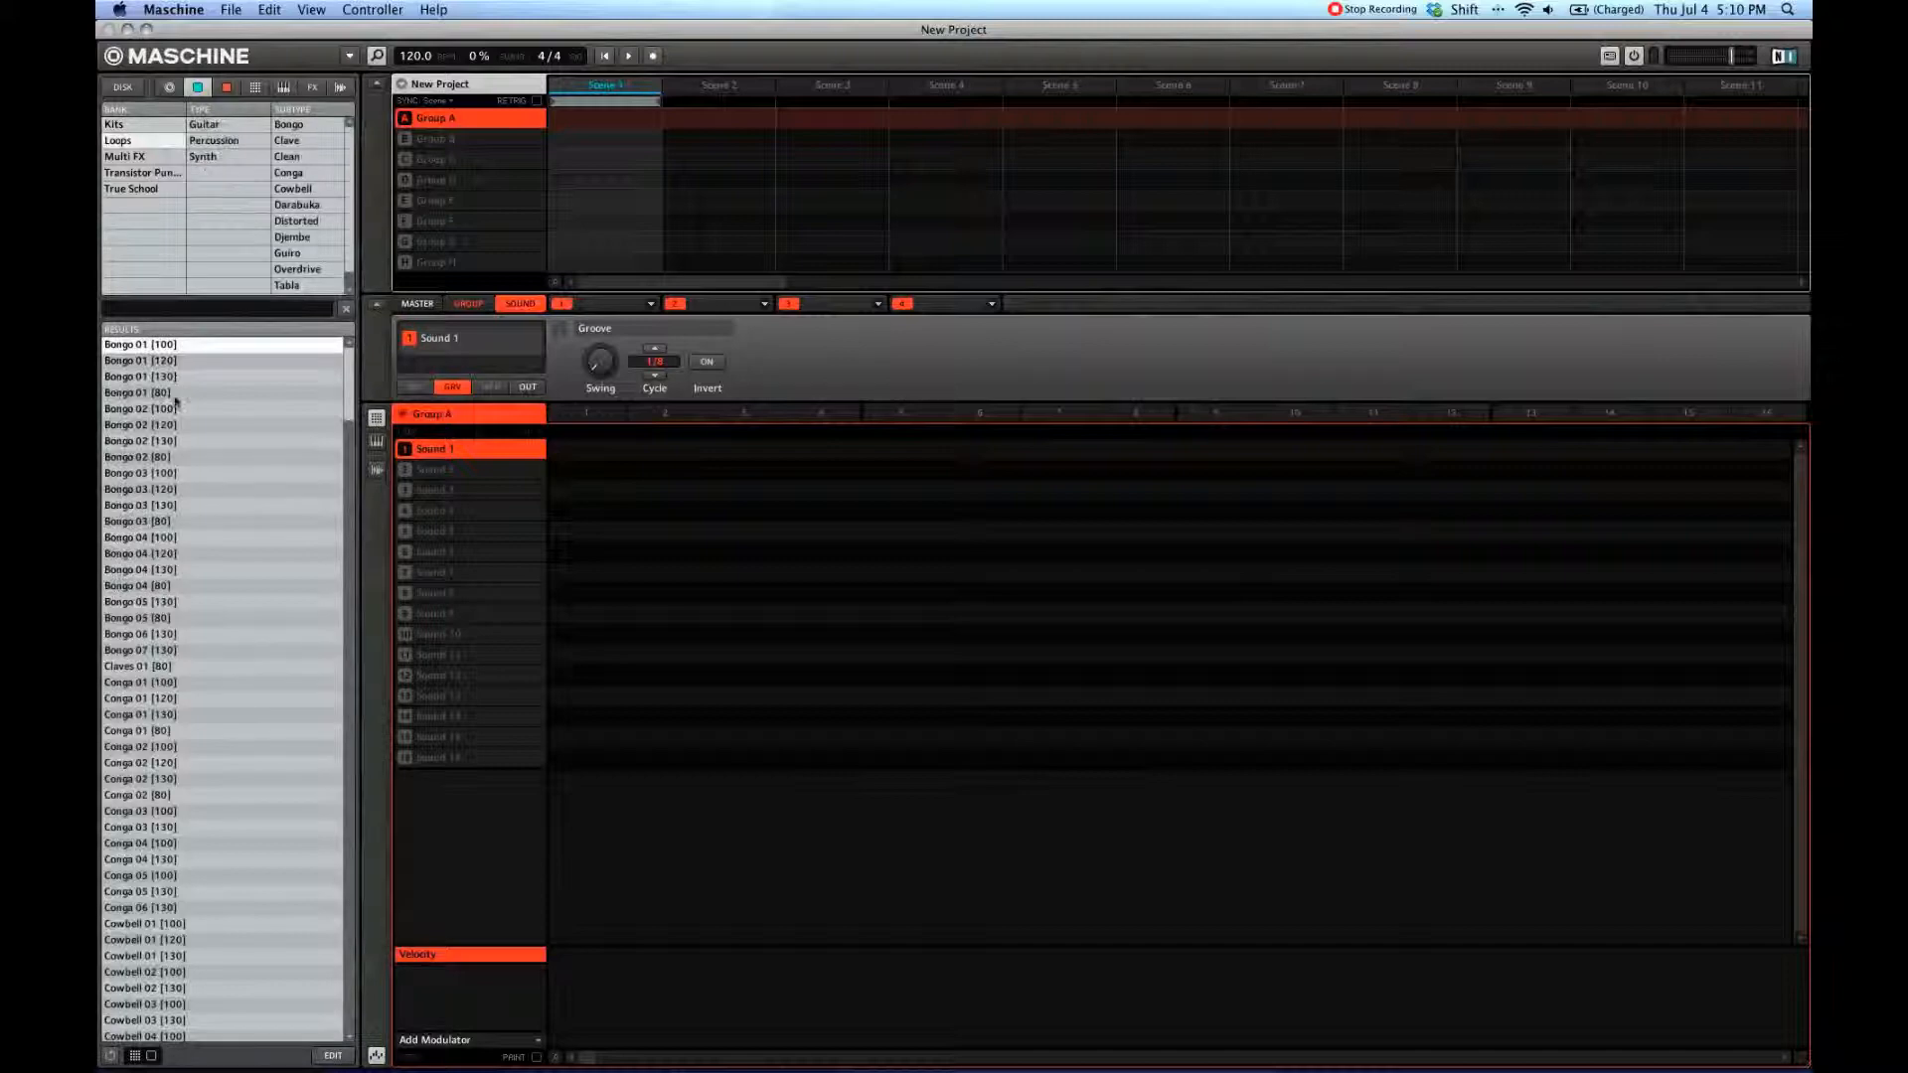
{"action": "left_click", "coordinate": [151, 159]}
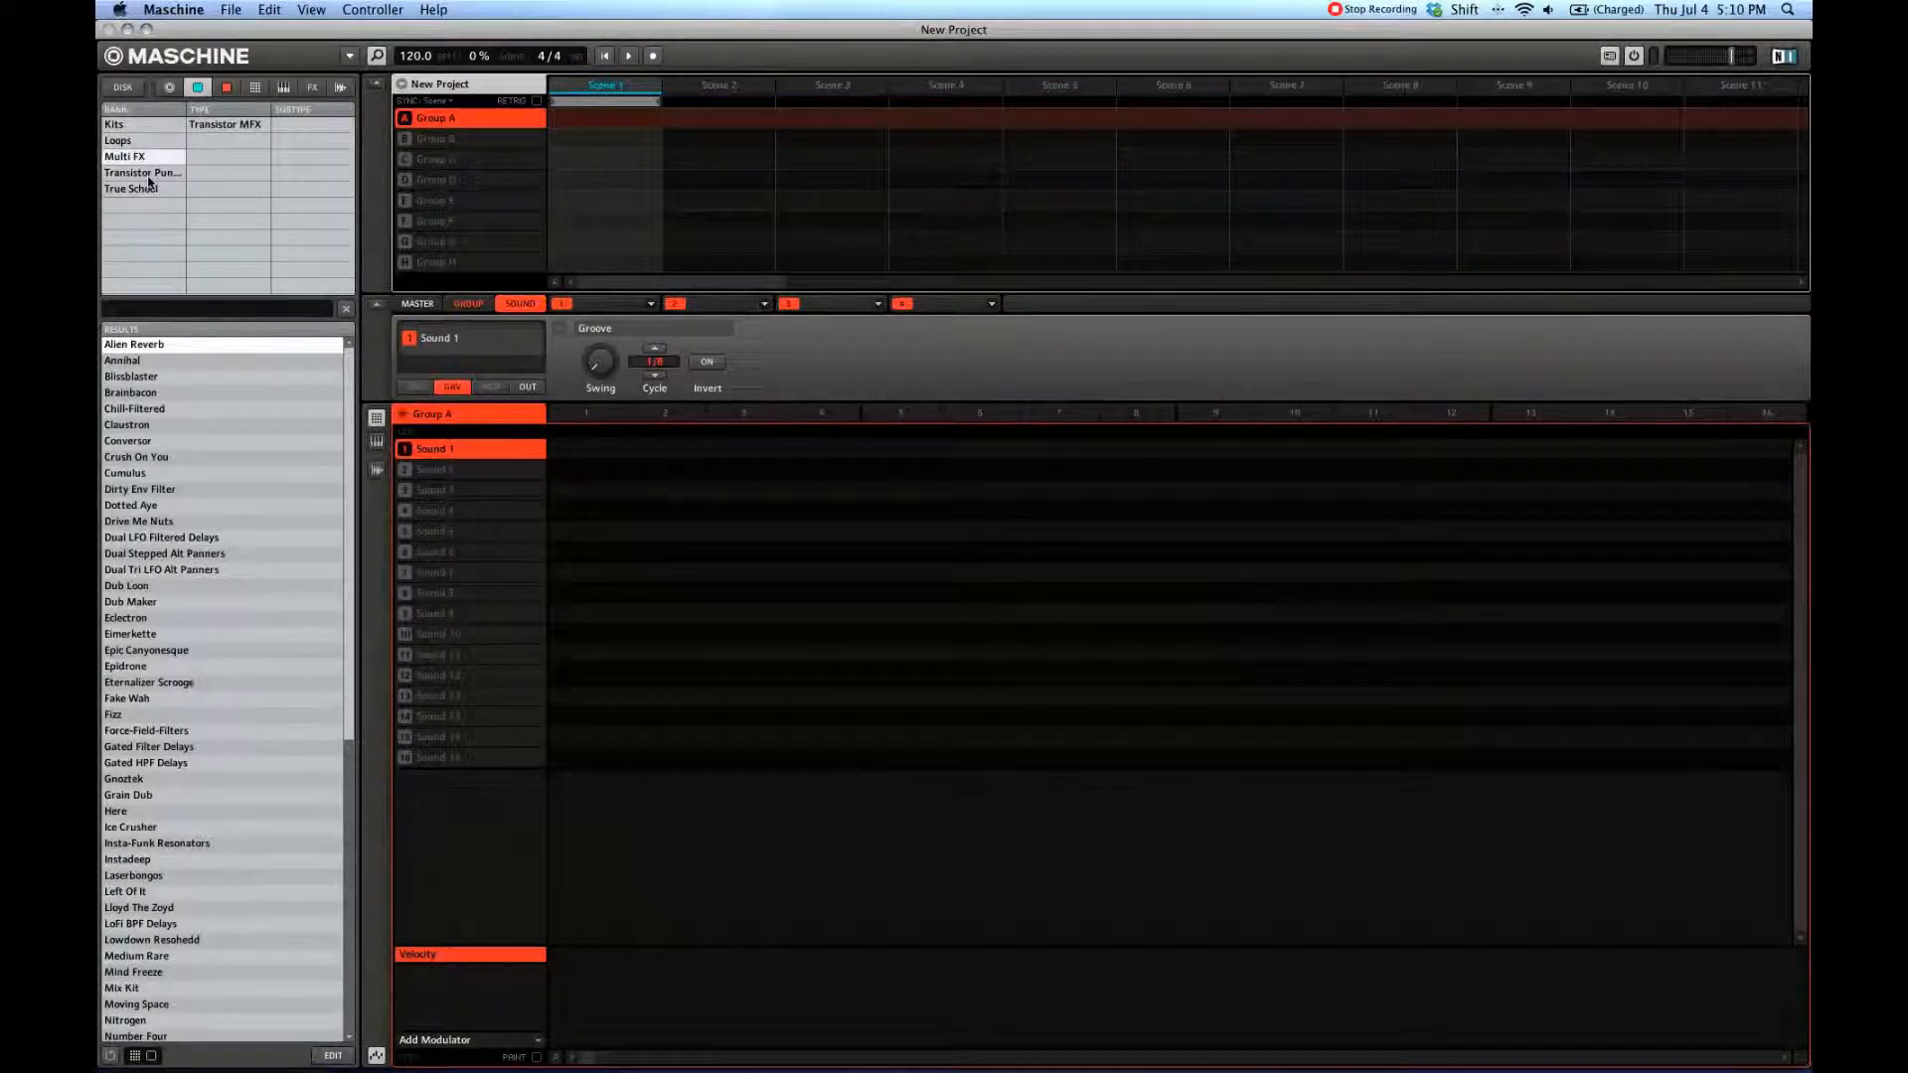
{"action": "left_click", "coordinate": [149, 173]}
Step: Browse the Instruments bank of the sound library by the Choir, Lead, Mallet and Keys types, selecting Blisterheart among the leads
{"action": "left_click", "coordinate": [228, 88]}
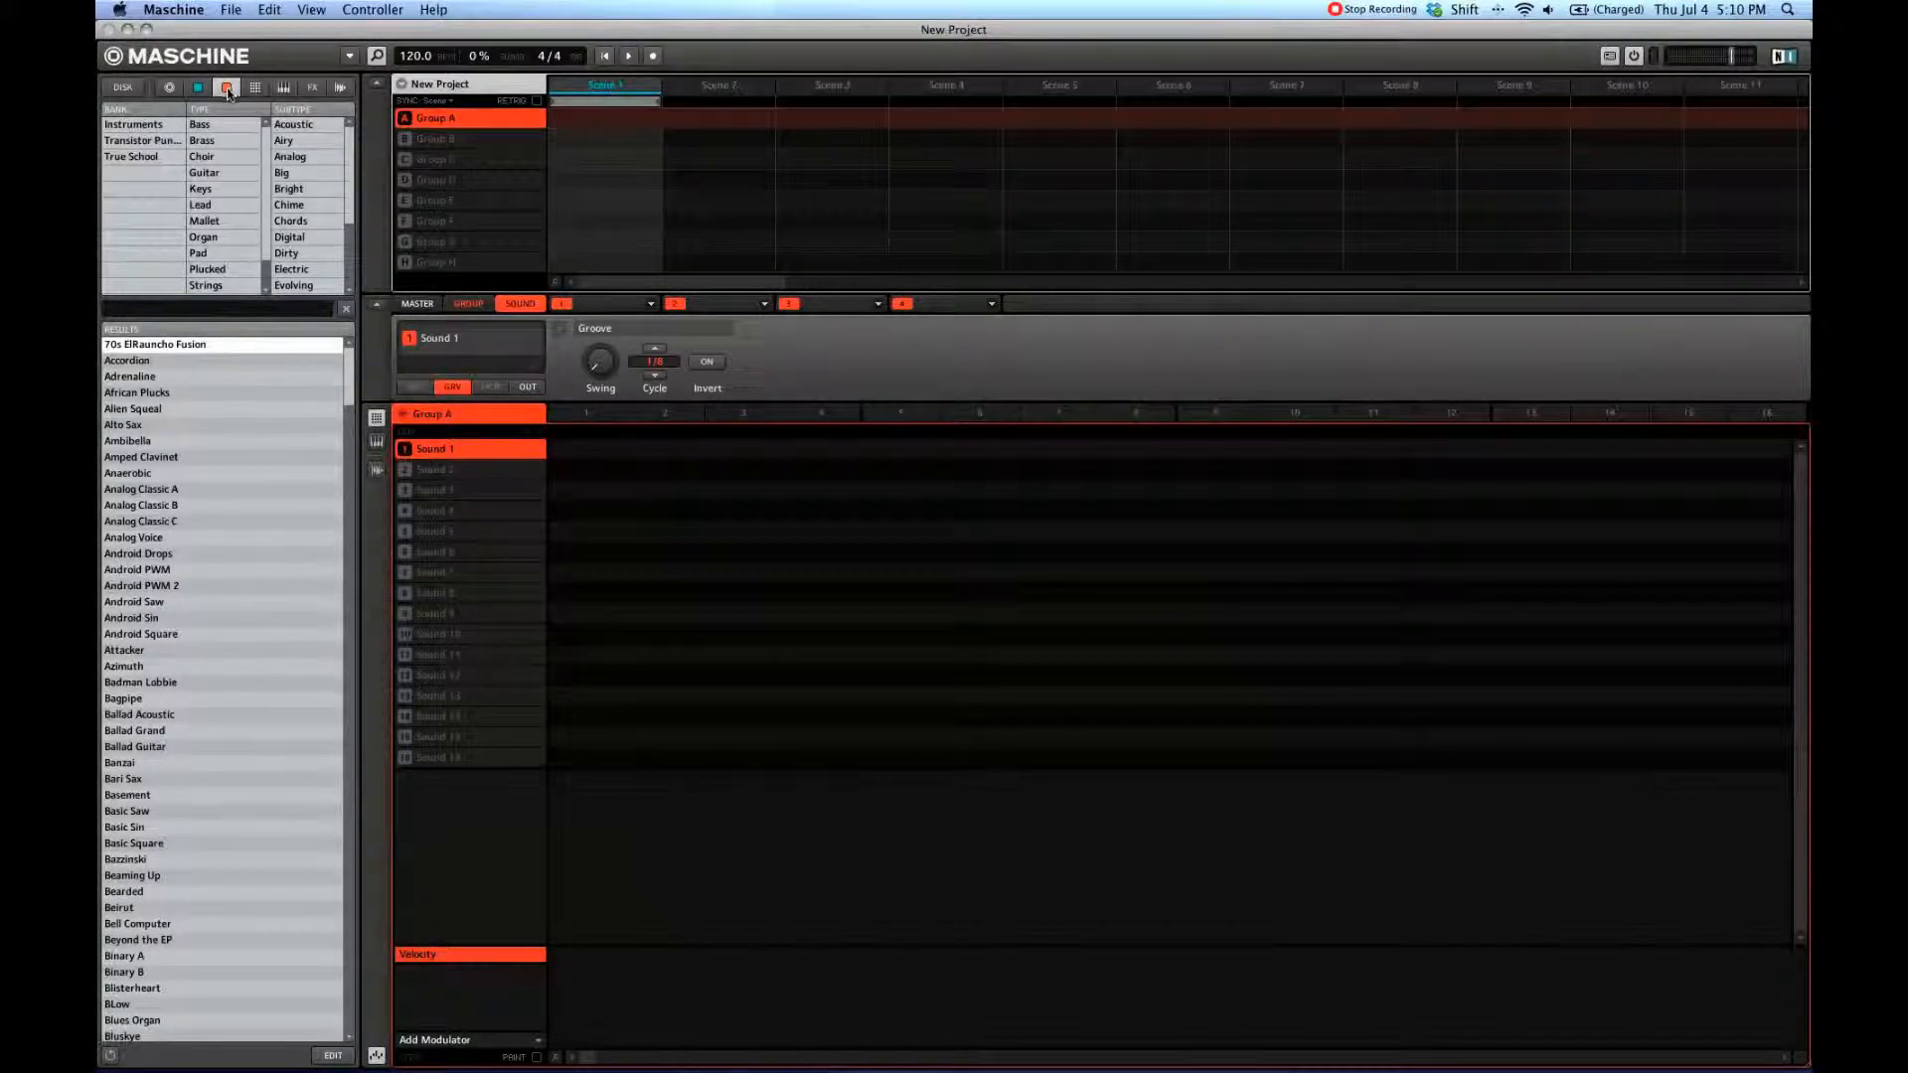
{"action": "left_click", "coordinate": [145, 129]}
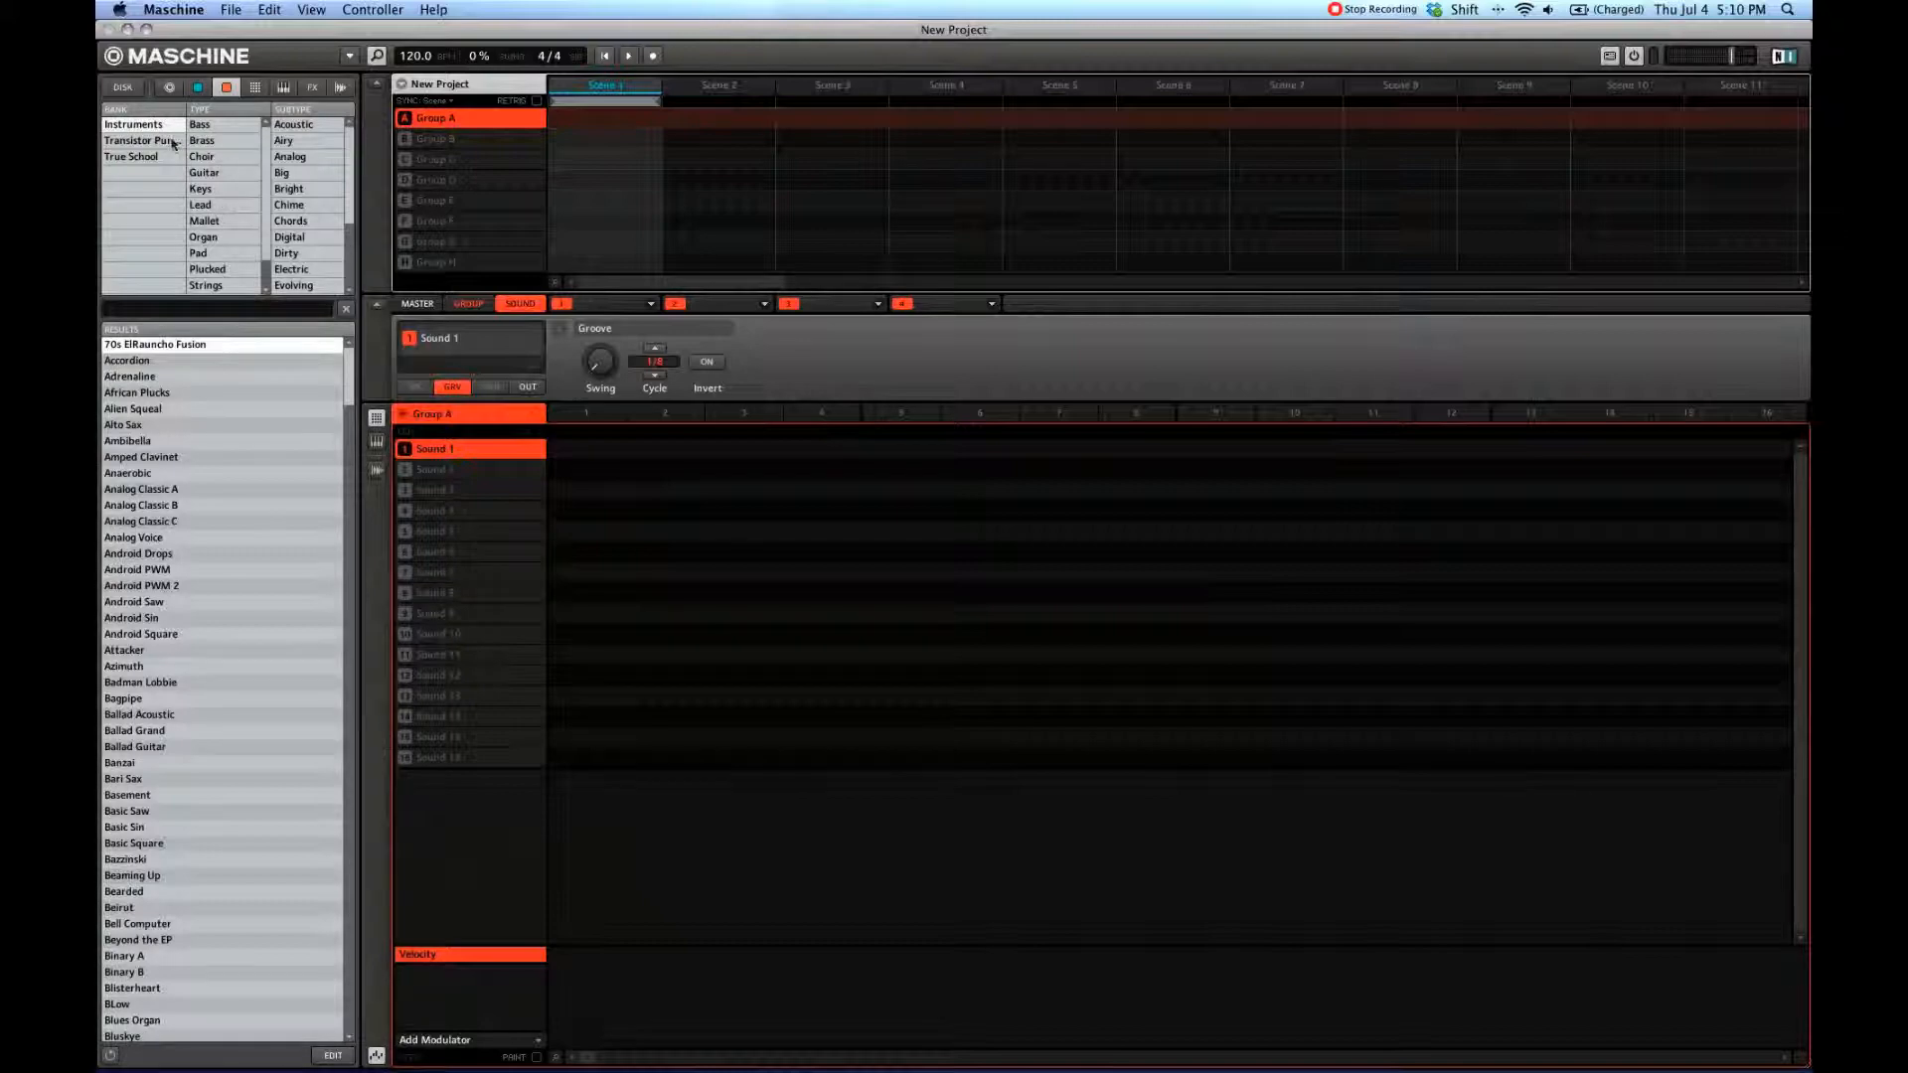
{"action": "left_click", "coordinate": [220, 157]}
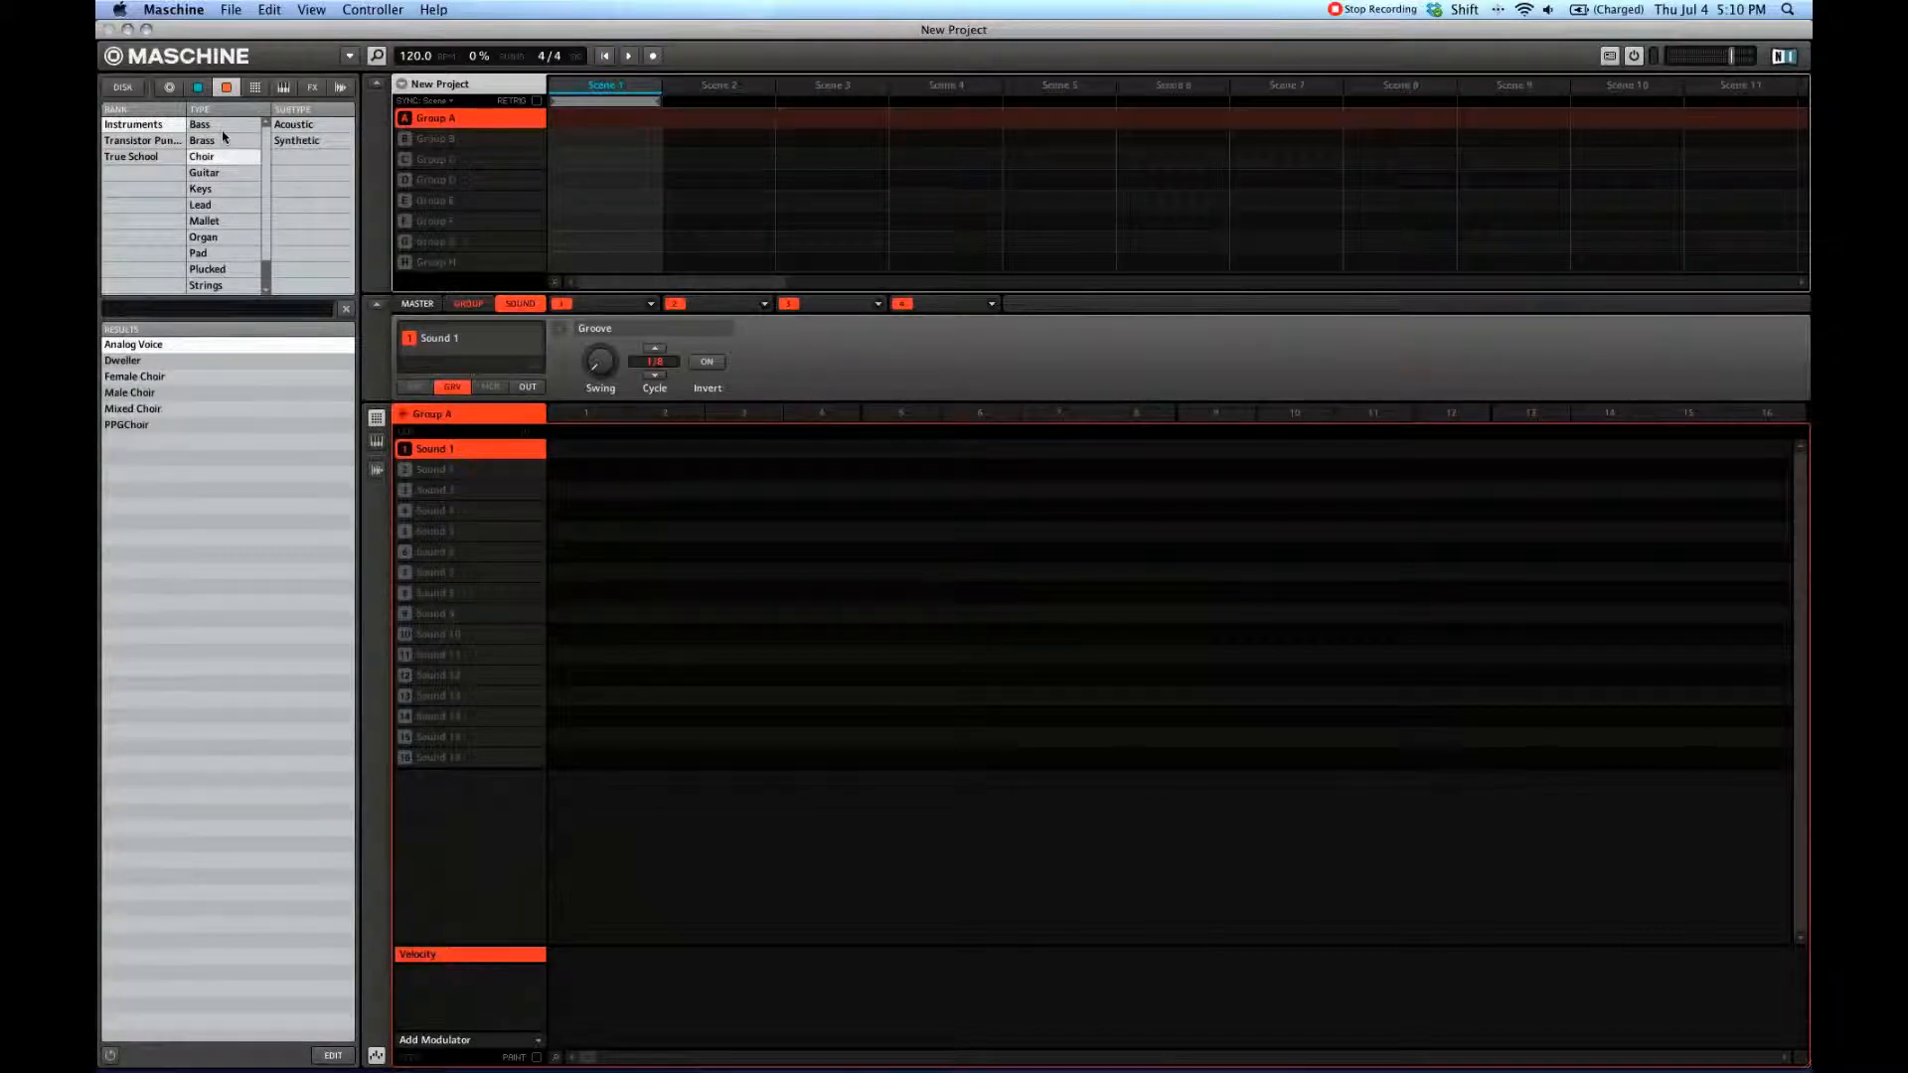
{"action": "left_click", "coordinate": [221, 154]}
{"action": "left_click", "coordinate": [211, 205]}
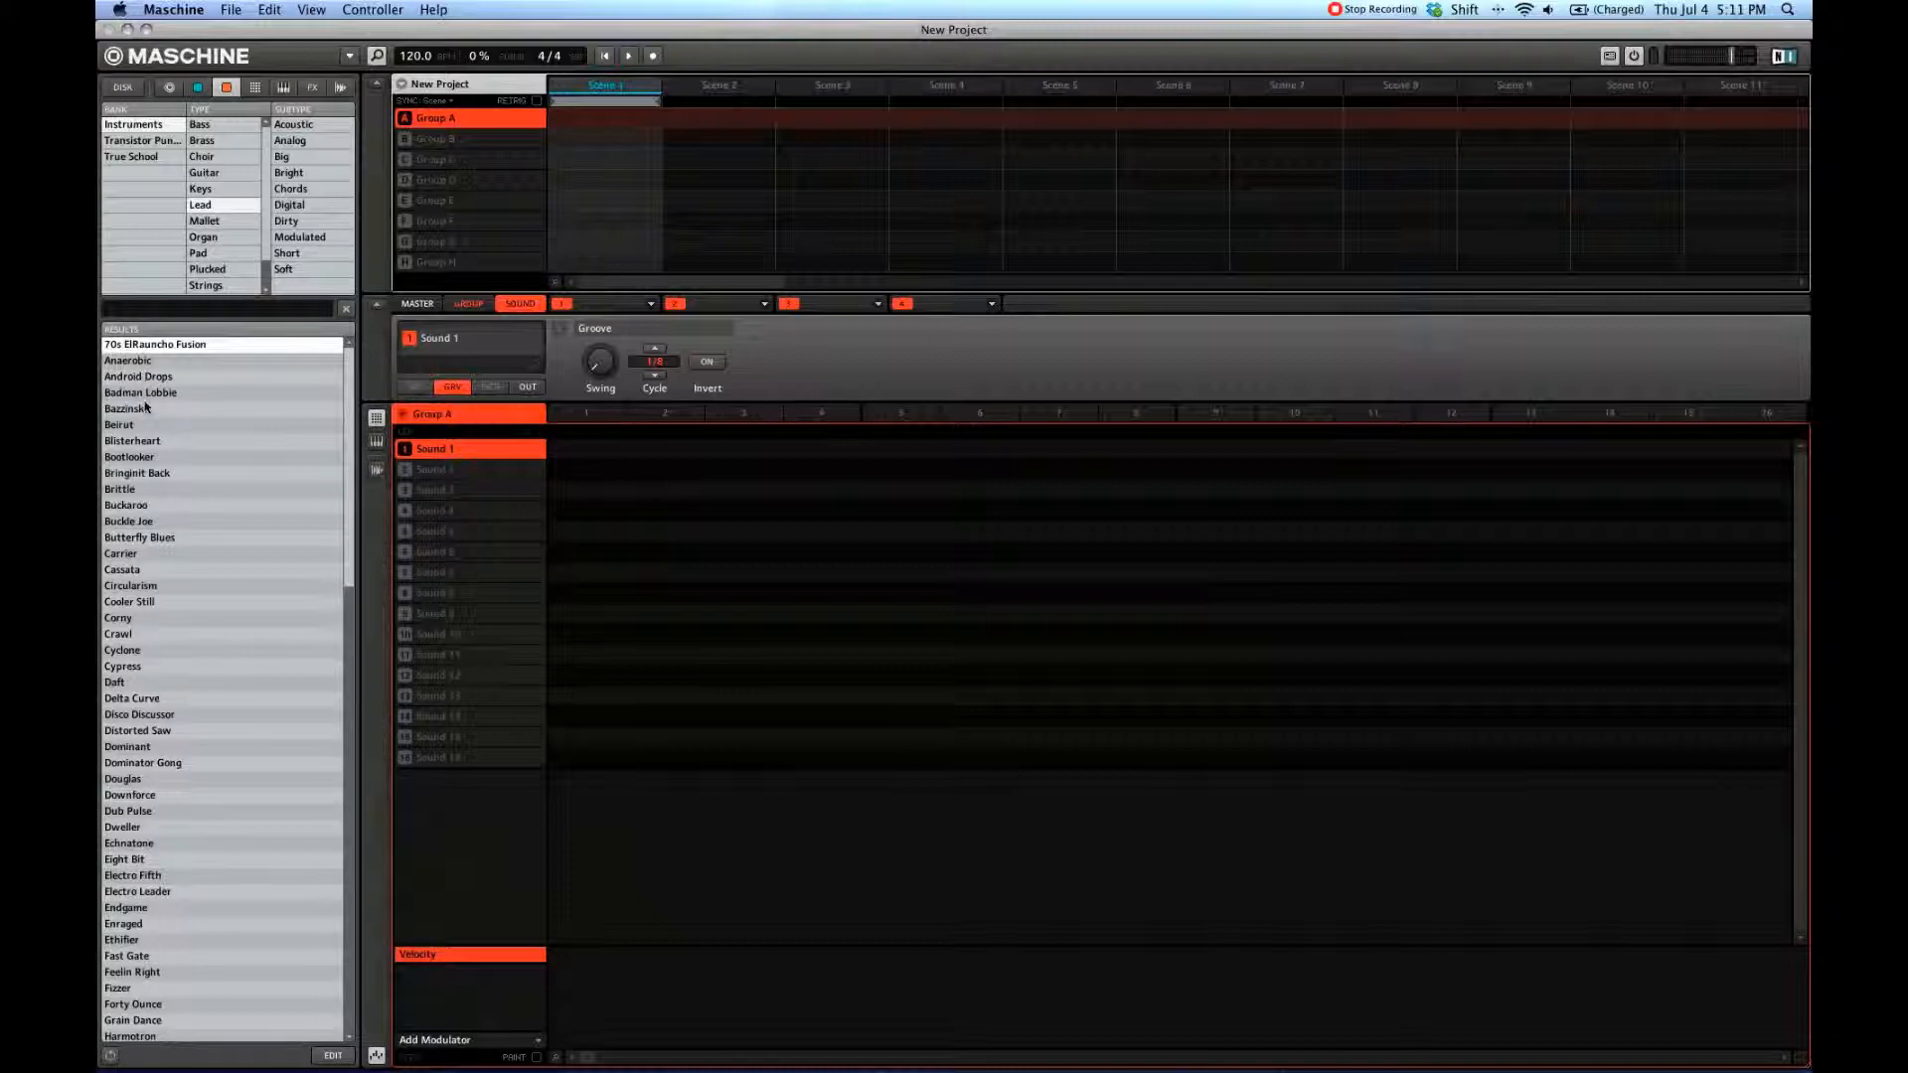
{"action": "left_click_drag", "start_coordinate": [134, 446], "coordinate": [174, 447]}
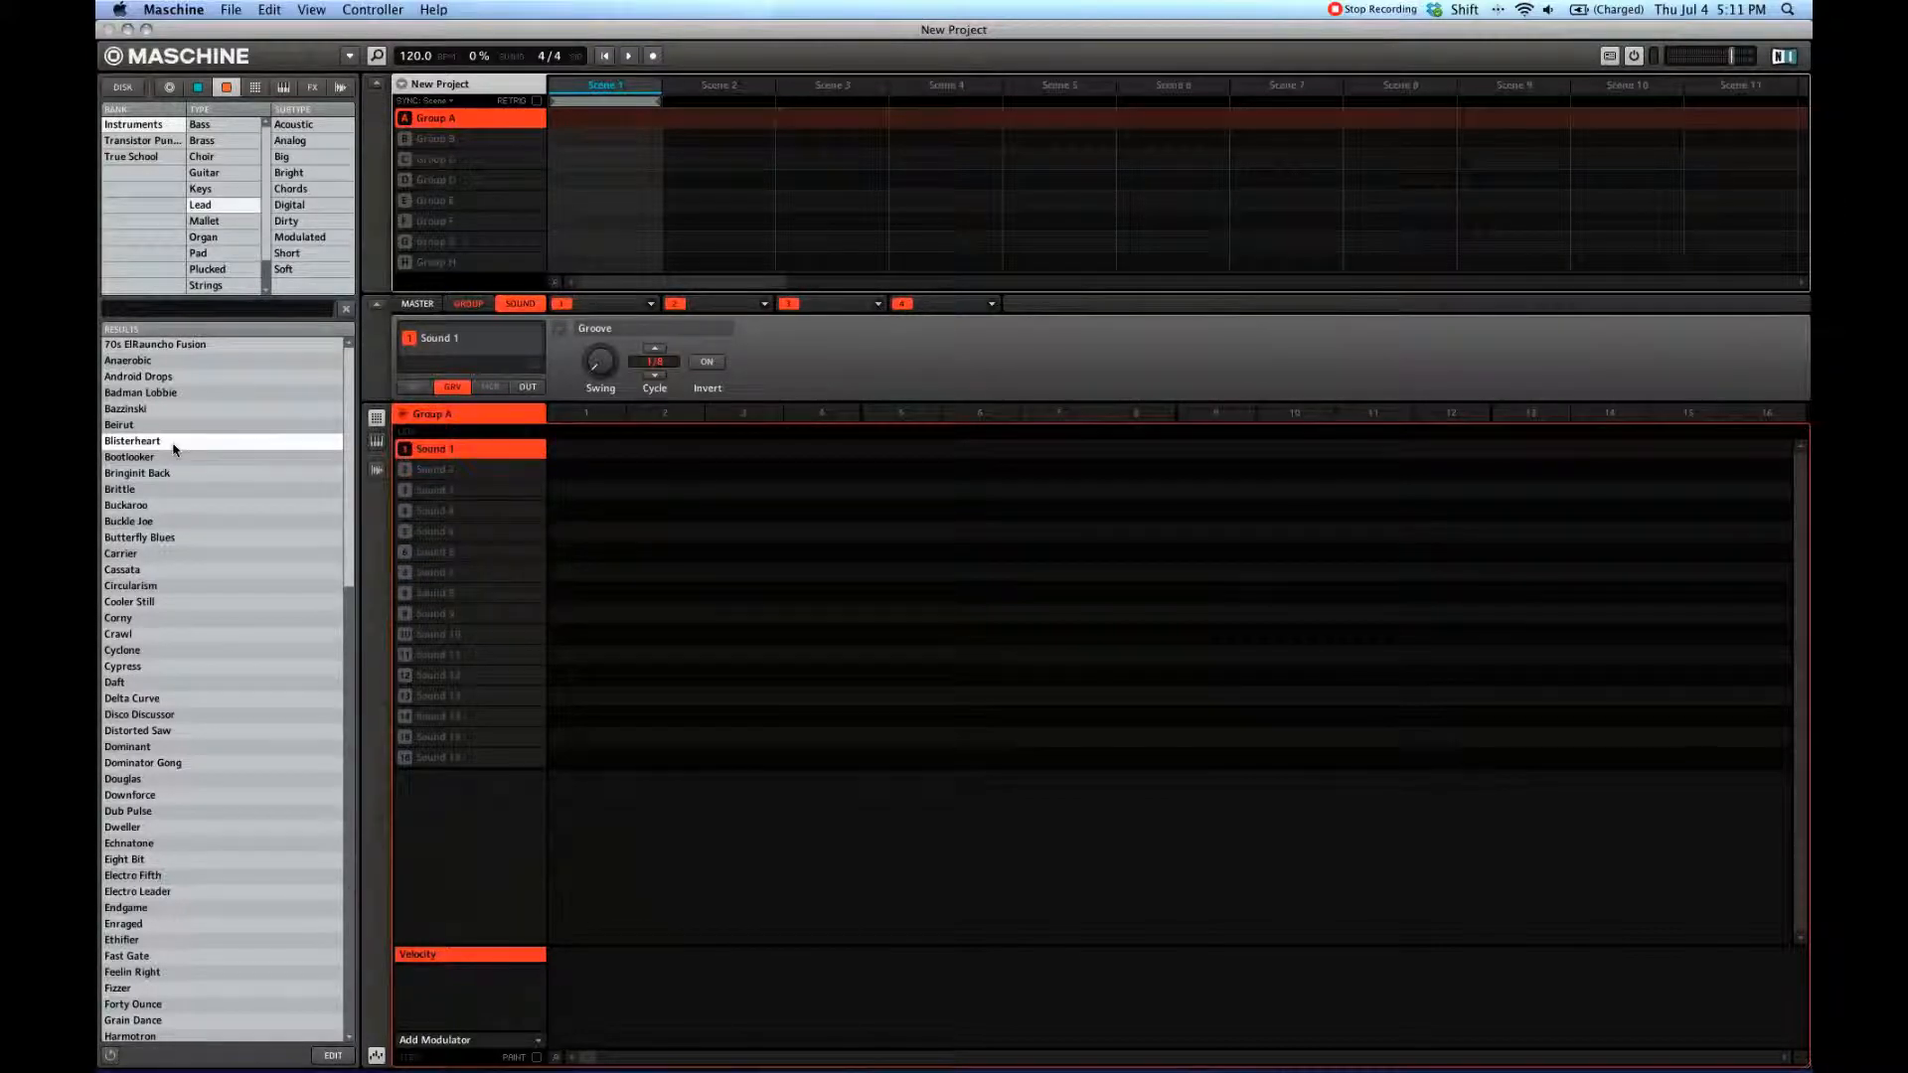
{"action": "left_click", "coordinate": [212, 222]}
{"action": "left_click", "coordinate": [229, 189]}
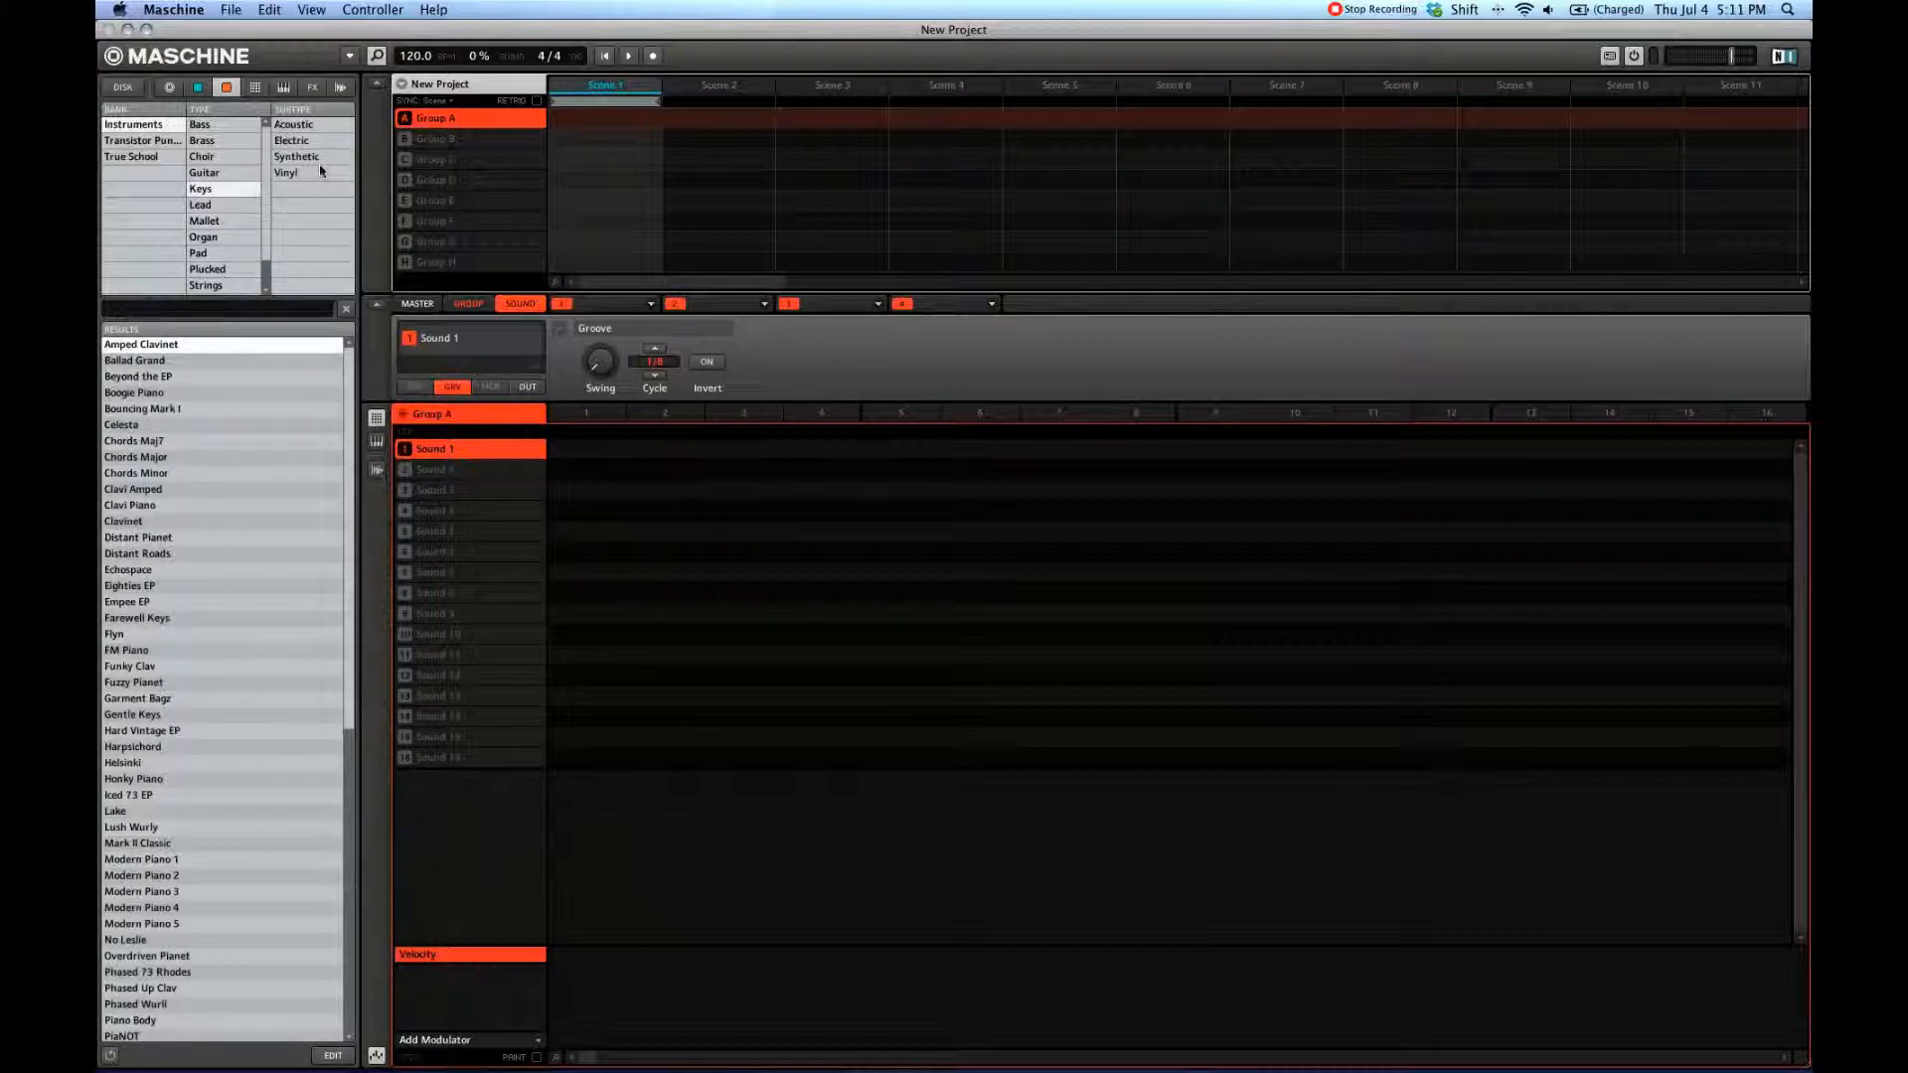
Step: View the pattern library and browse the plug-in instrument presets for Kontakt, Massive and Reaktor
{"action": "left_click", "coordinate": [255, 88]}
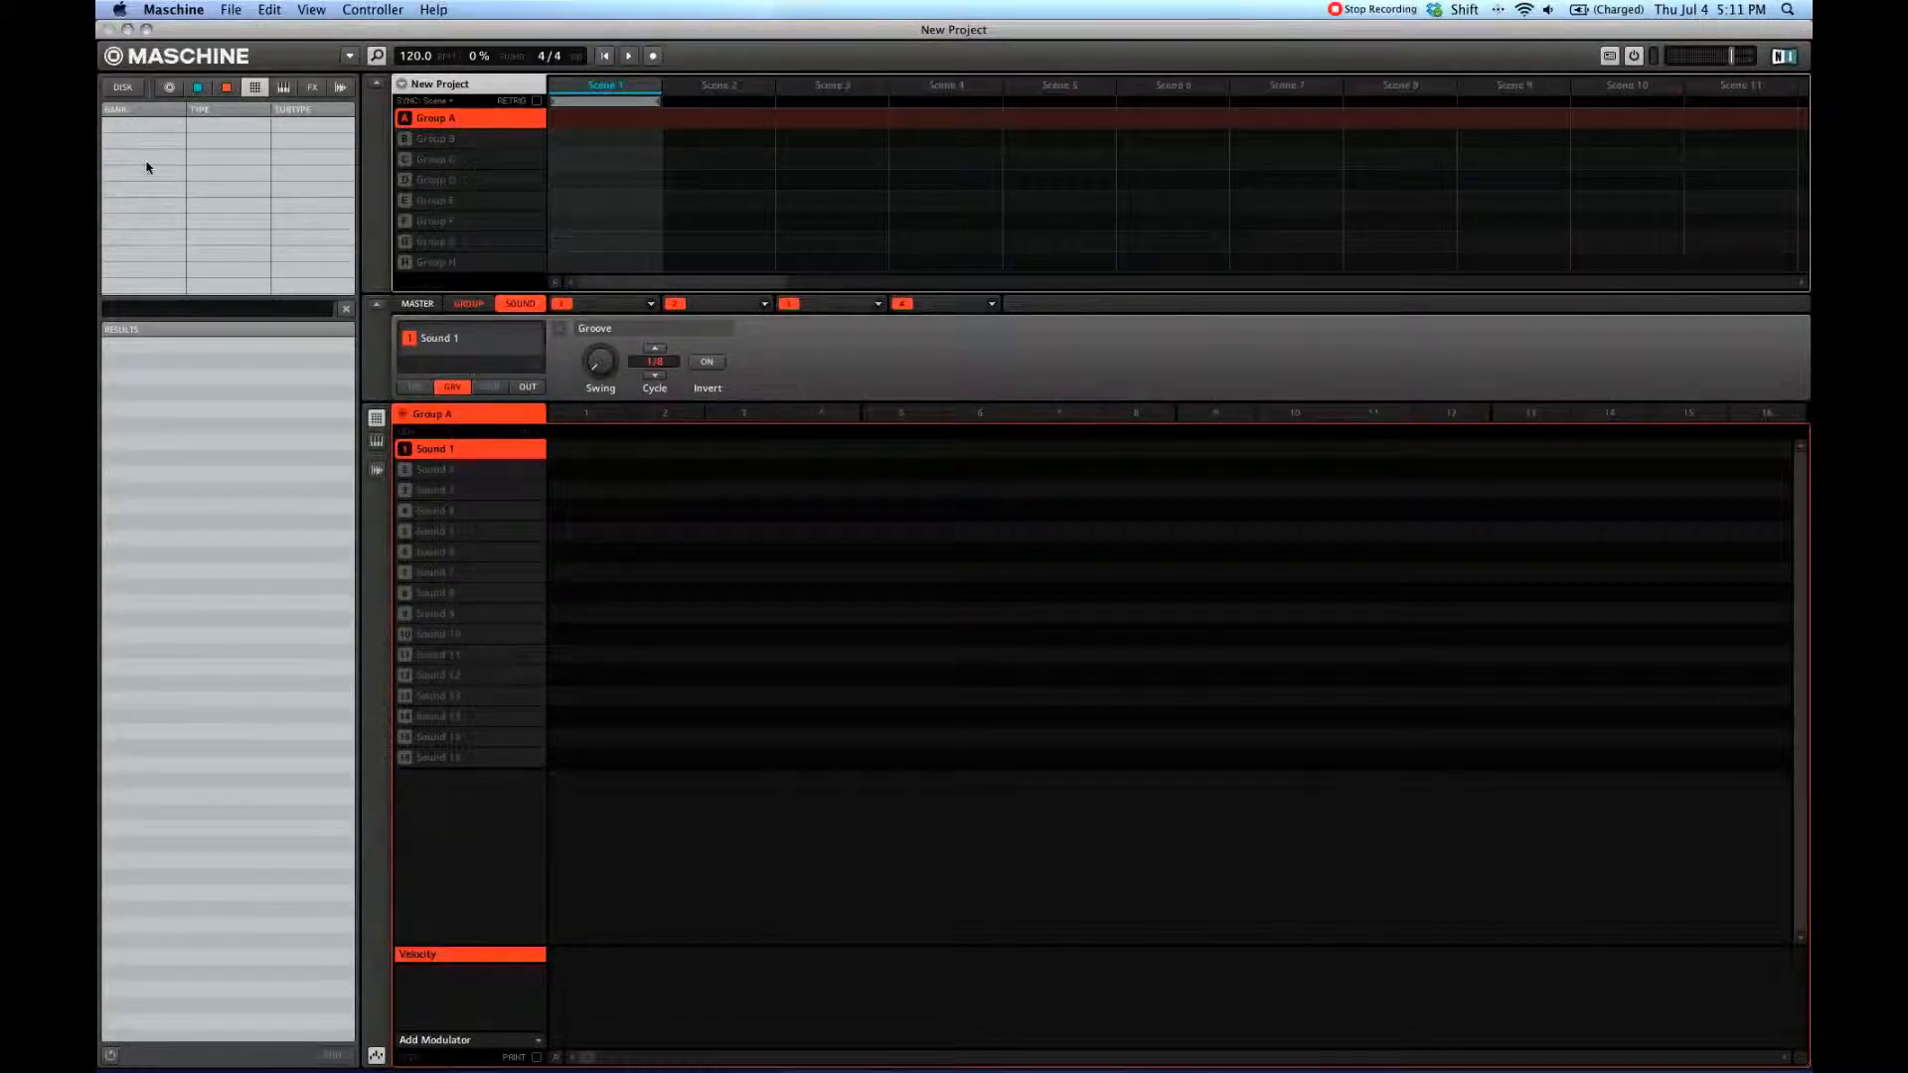
{"action": "left_click", "coordinate": [286, 93]}
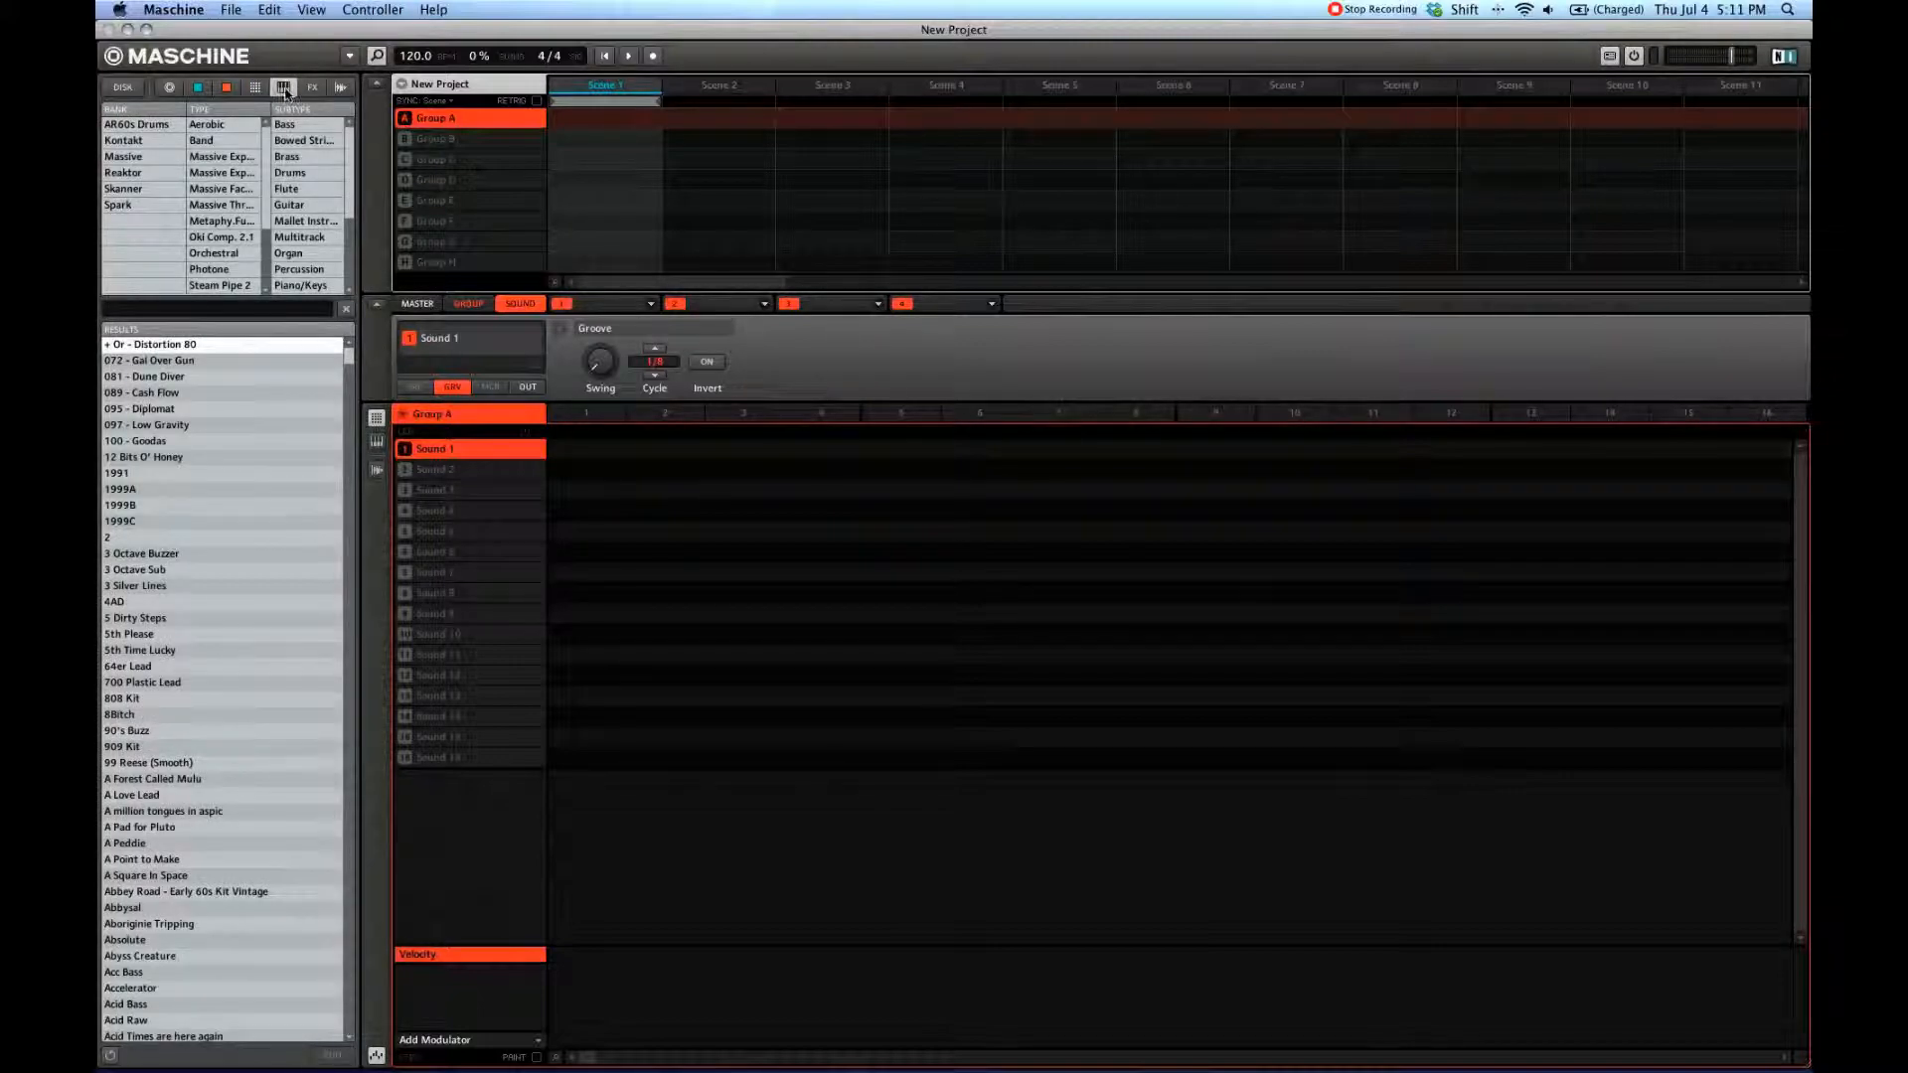
{"action": "left_click", "coordinate": [155, 141]}
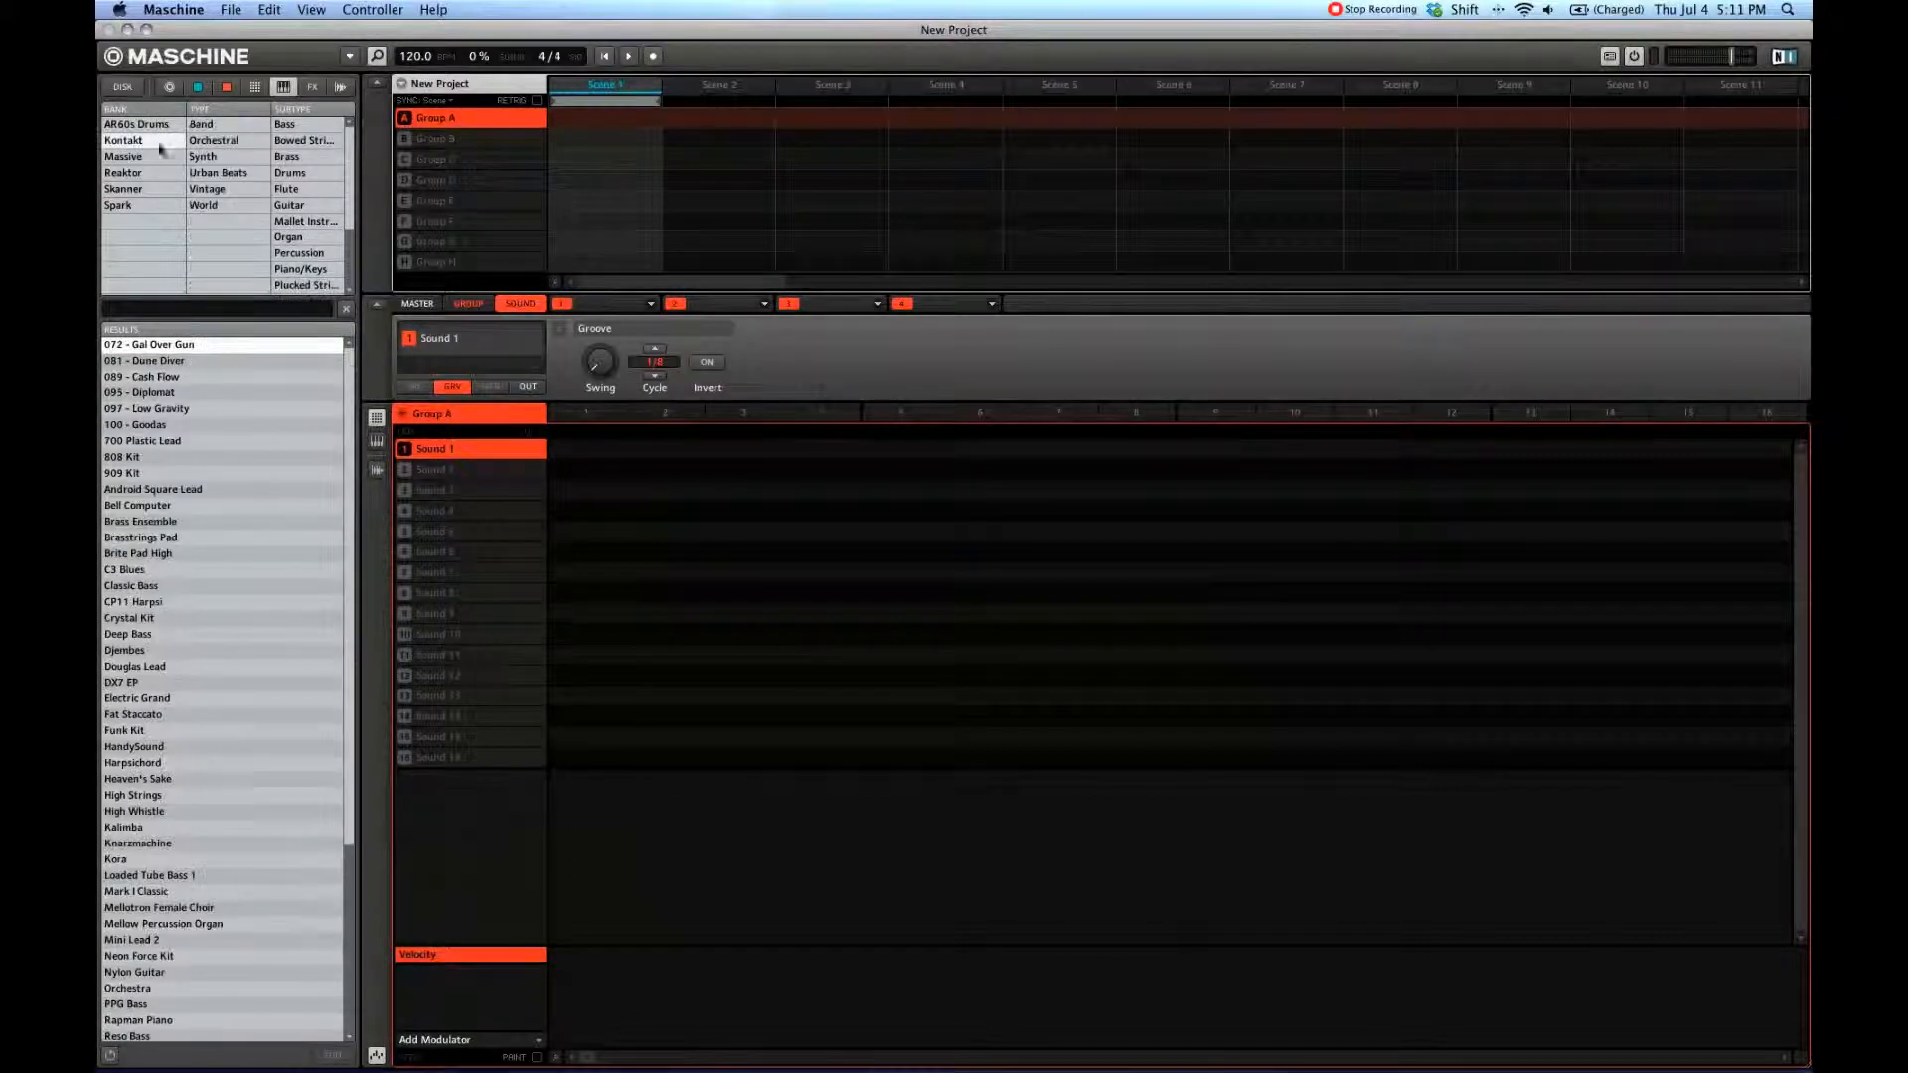
{"action": "left_click", "coordinate": [154, 156]}
{"action": "left_click", "coordinate": [151, 172]}
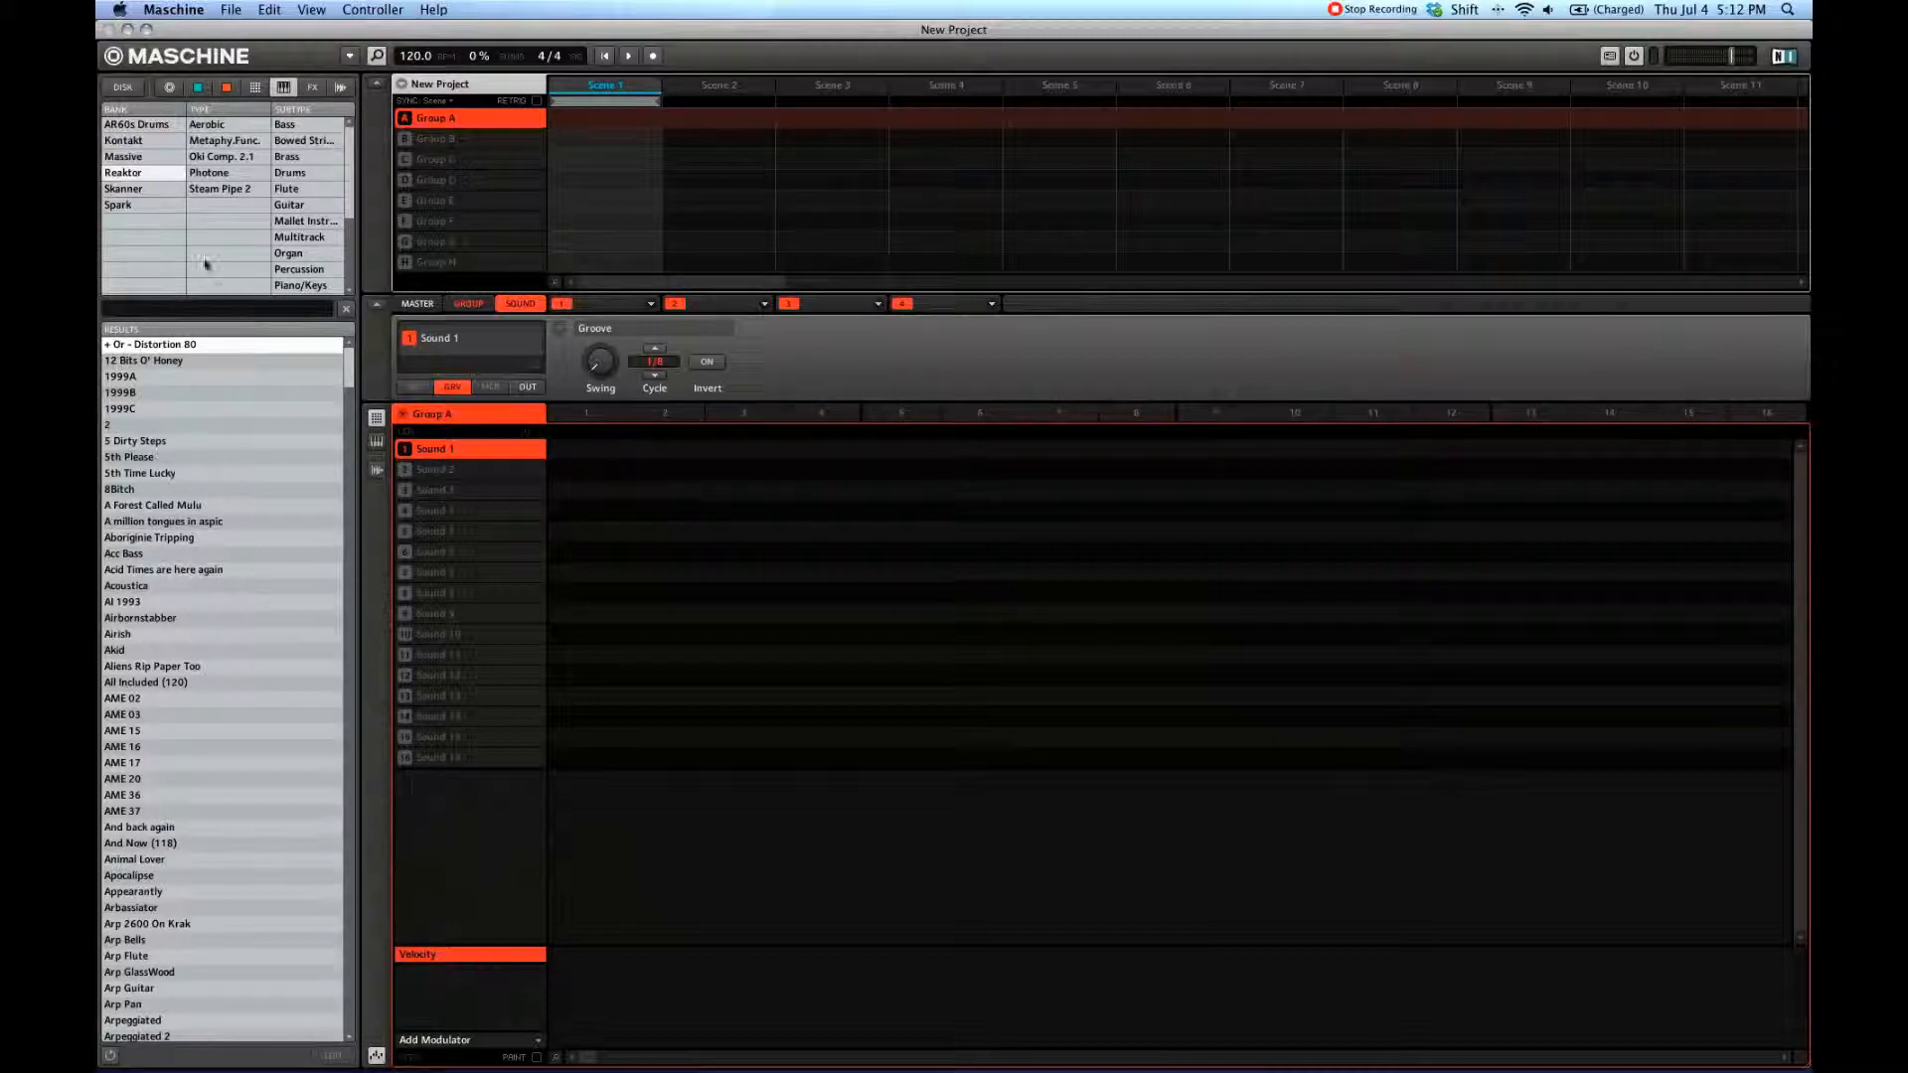
Step: Load the Massive preset 3 Silver Lines from the instrument library into Sound 1 of Group A
{"action": "left_click", "coordinate": [136, 159]}
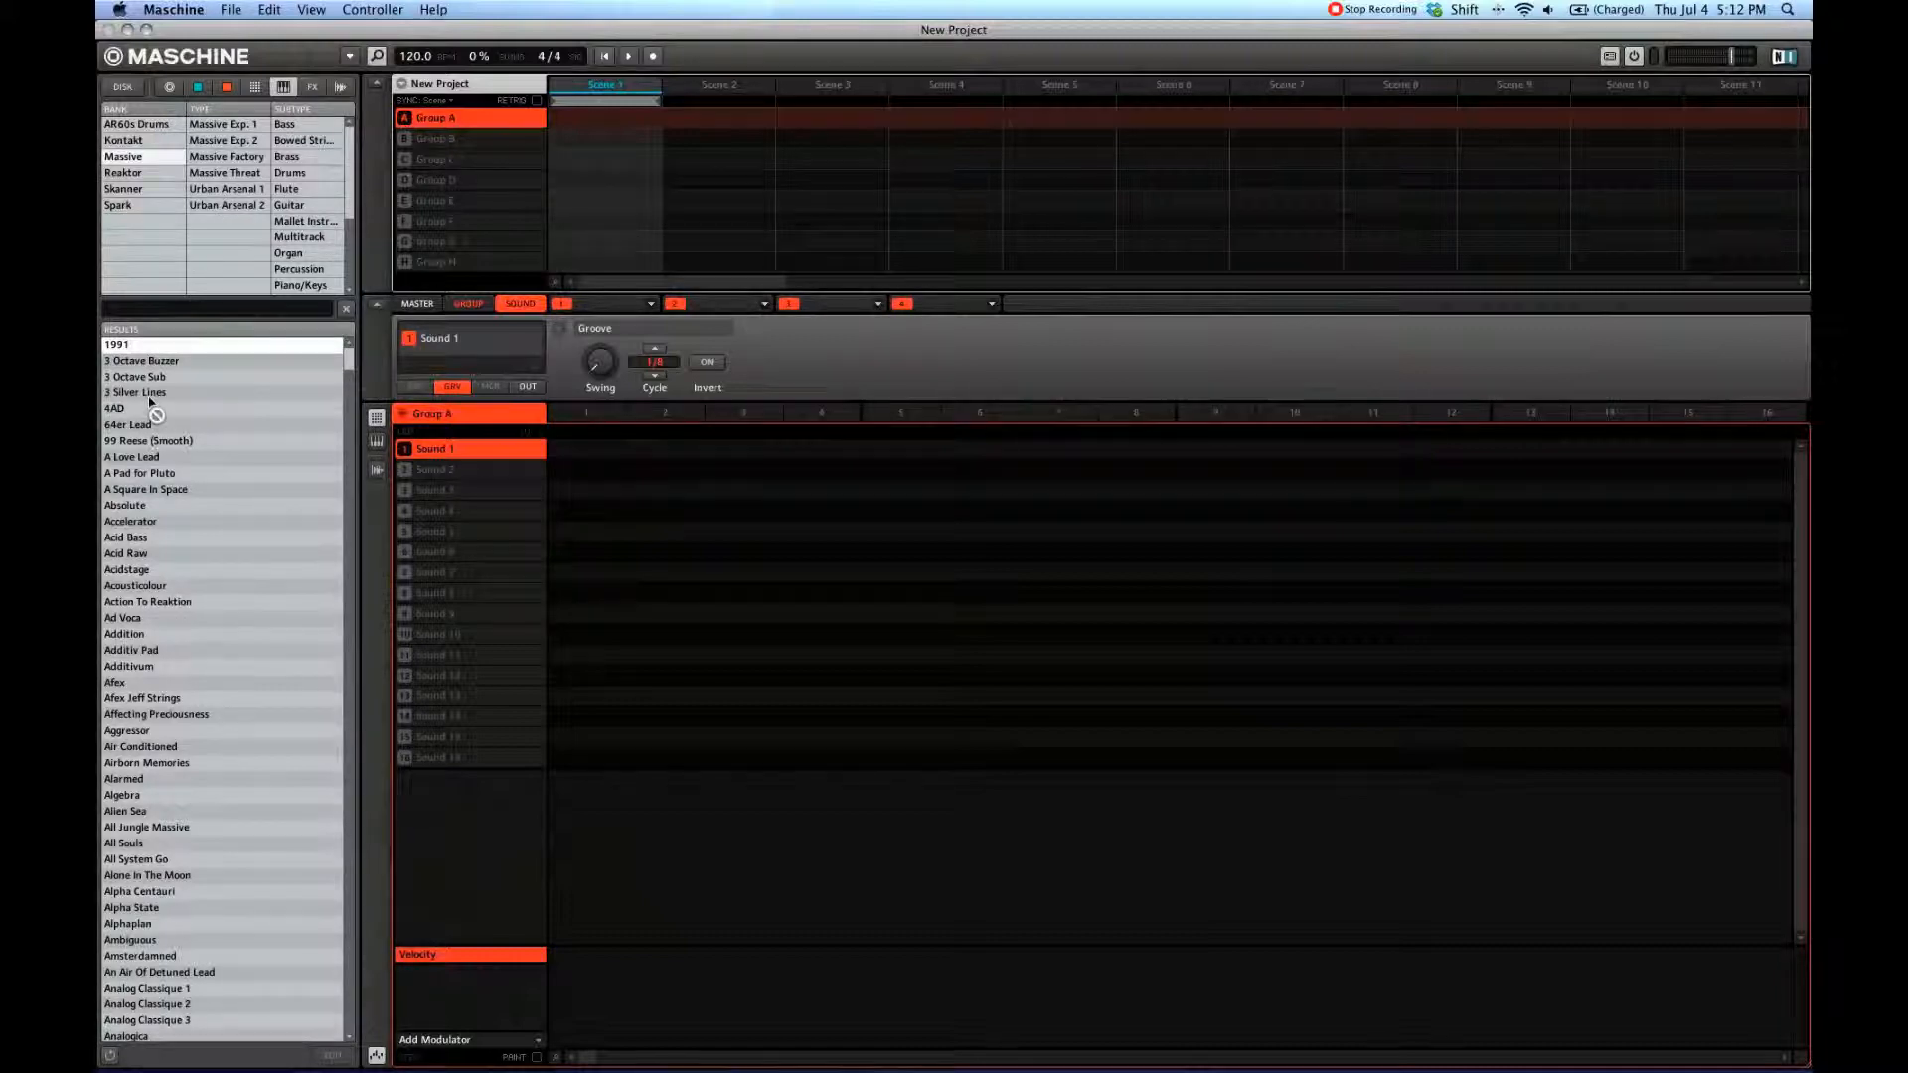
{"action": "left_click_drag", "start_coordinate": [139, 393], "coordinate": [471, 455]}
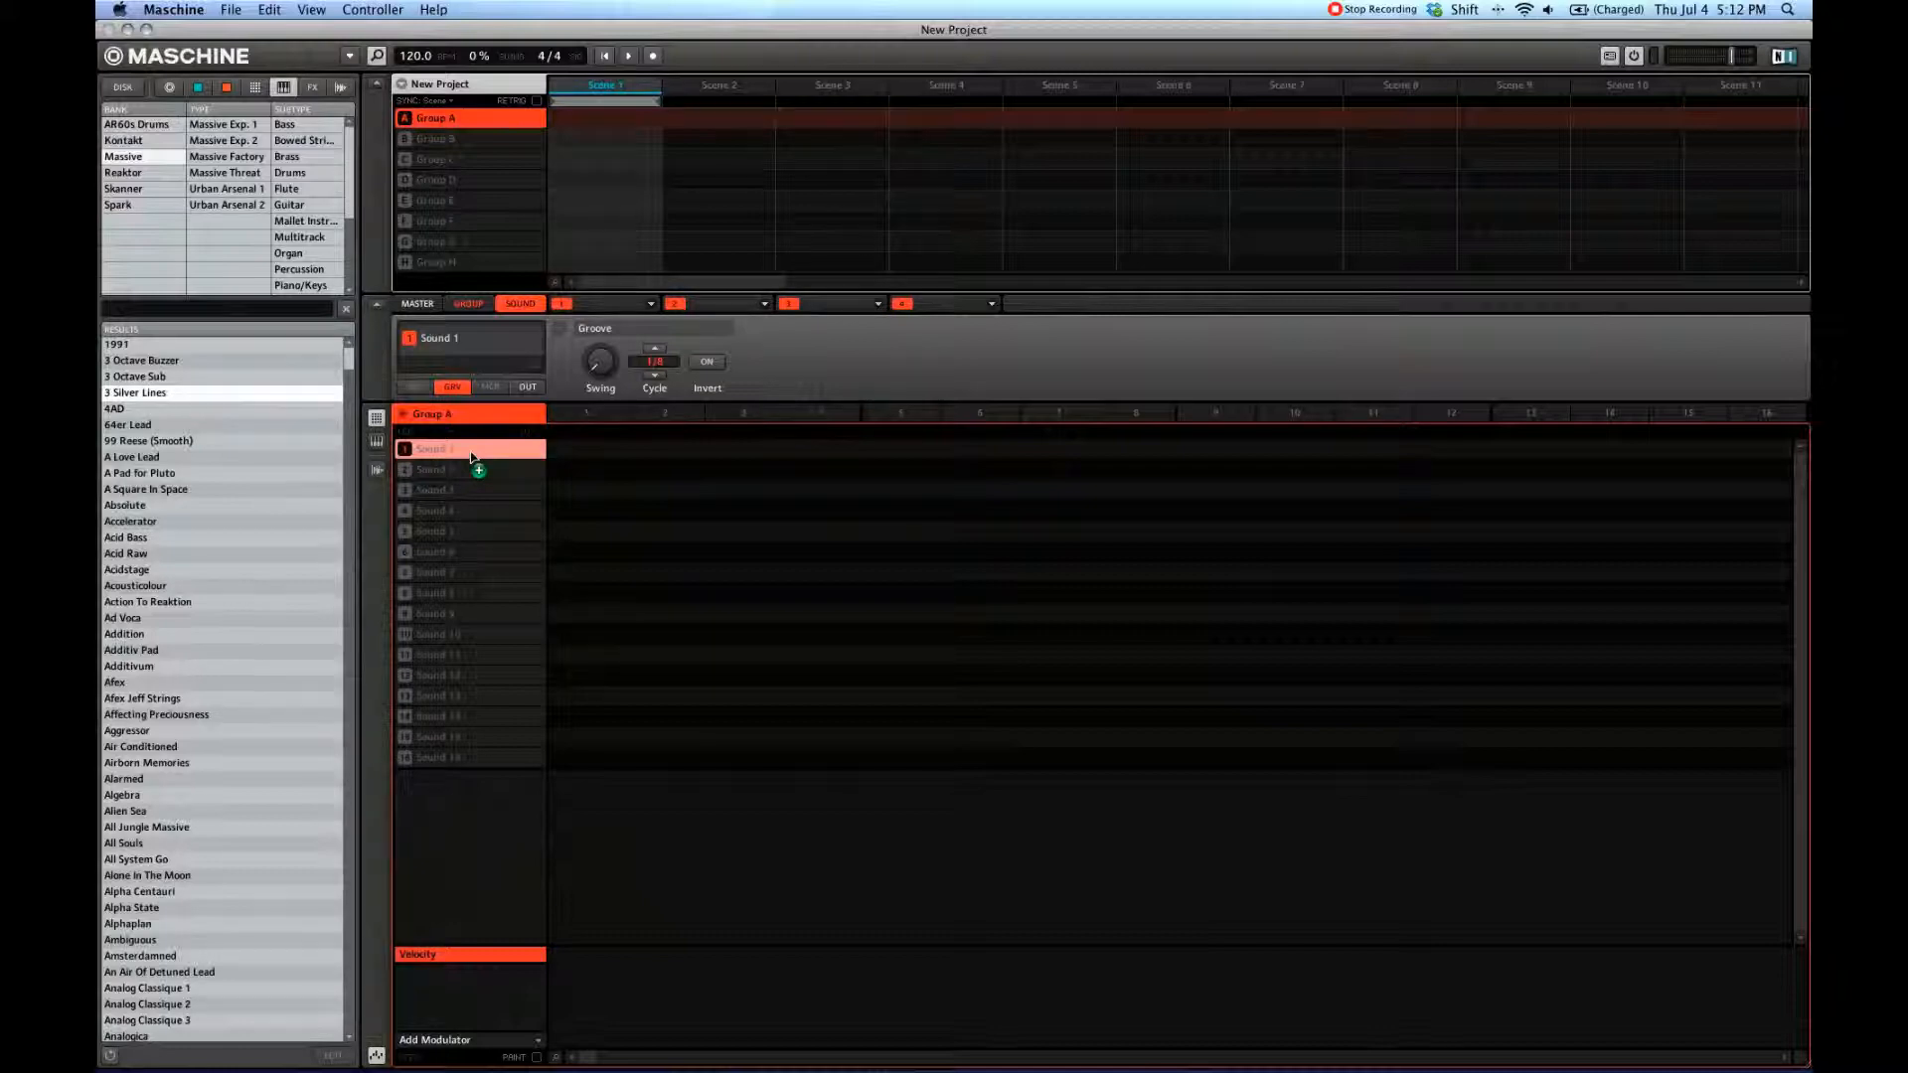
{"action": "left_click_drag", "start_coordinate": [471, 455], "coordinate": [474, 457]}
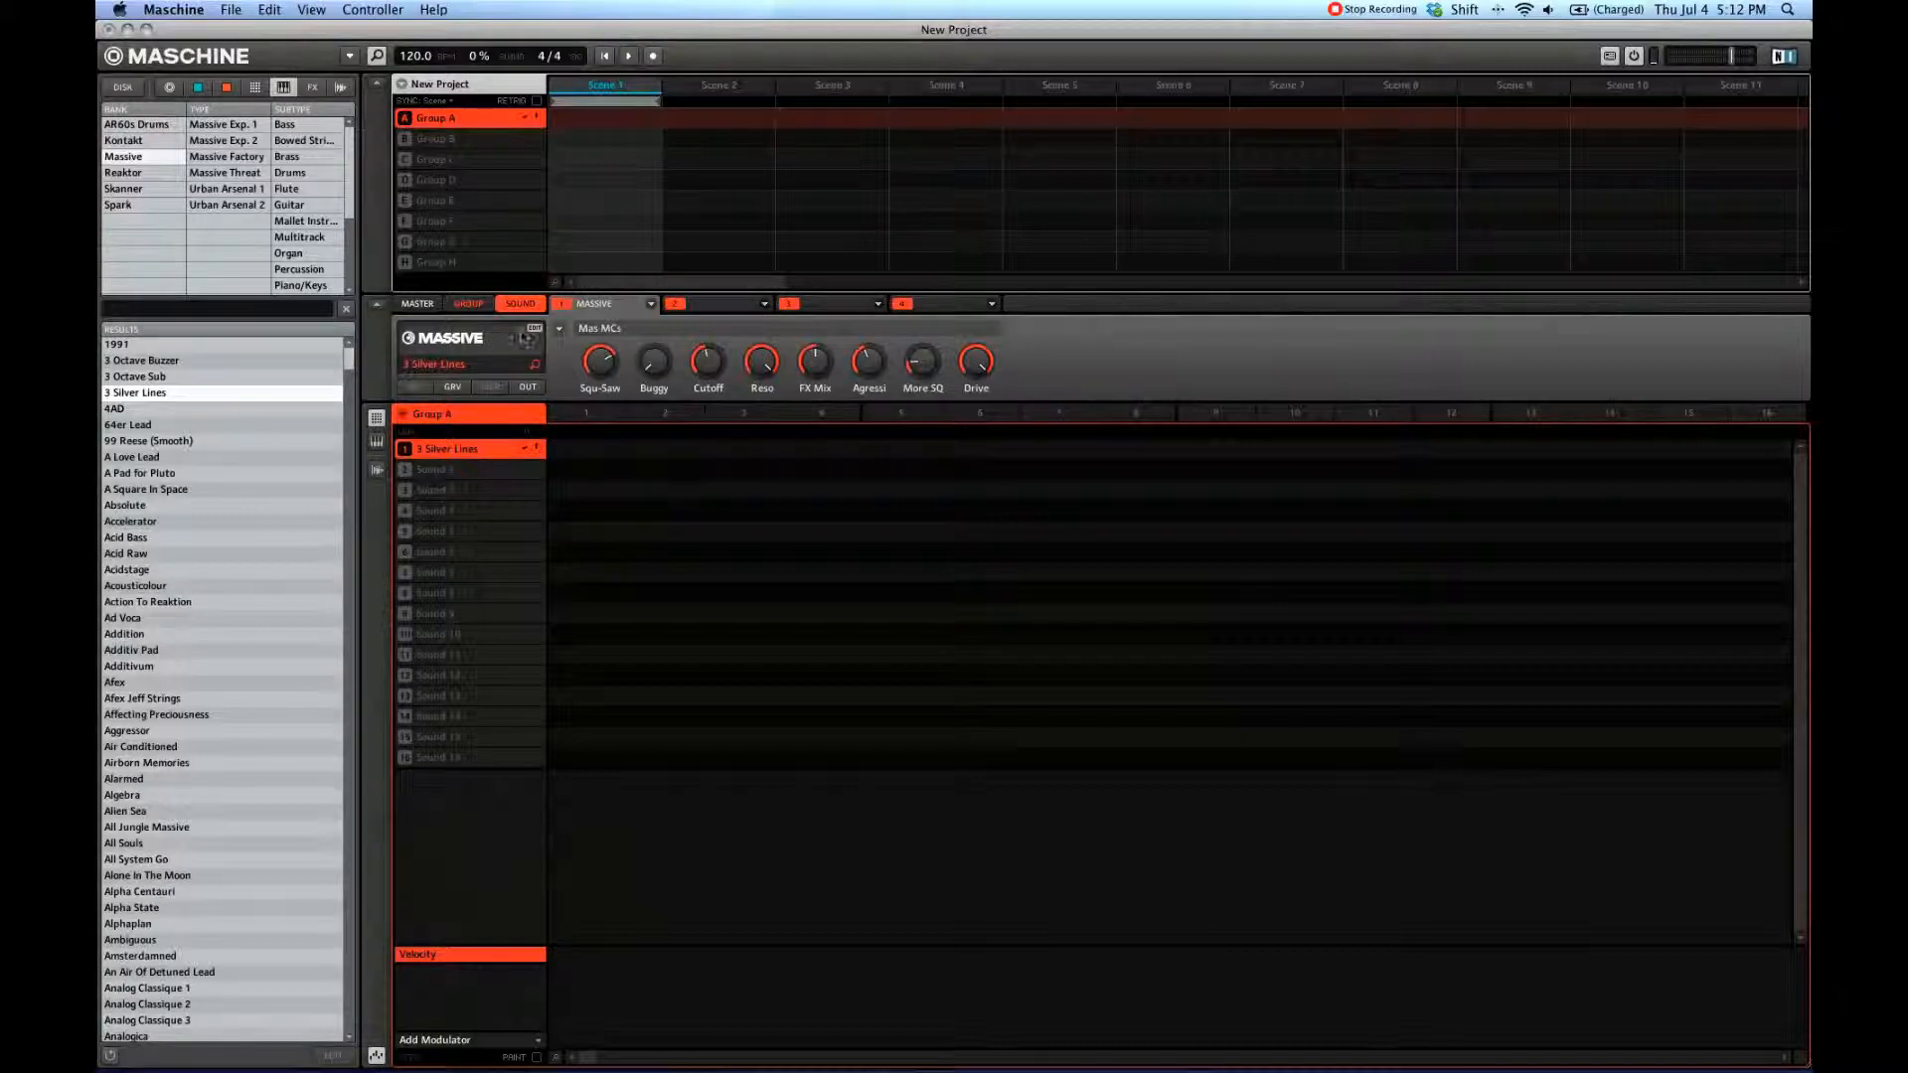
Step: View the full Massive interface of the 3 Silver Lines sound in its own window, then close it
{"action": "left_click", "coordinate": [534, 332]}
{"action": "left_click_drag", "start_coordinate": [520, 50], "coordinate": [810, 170]}
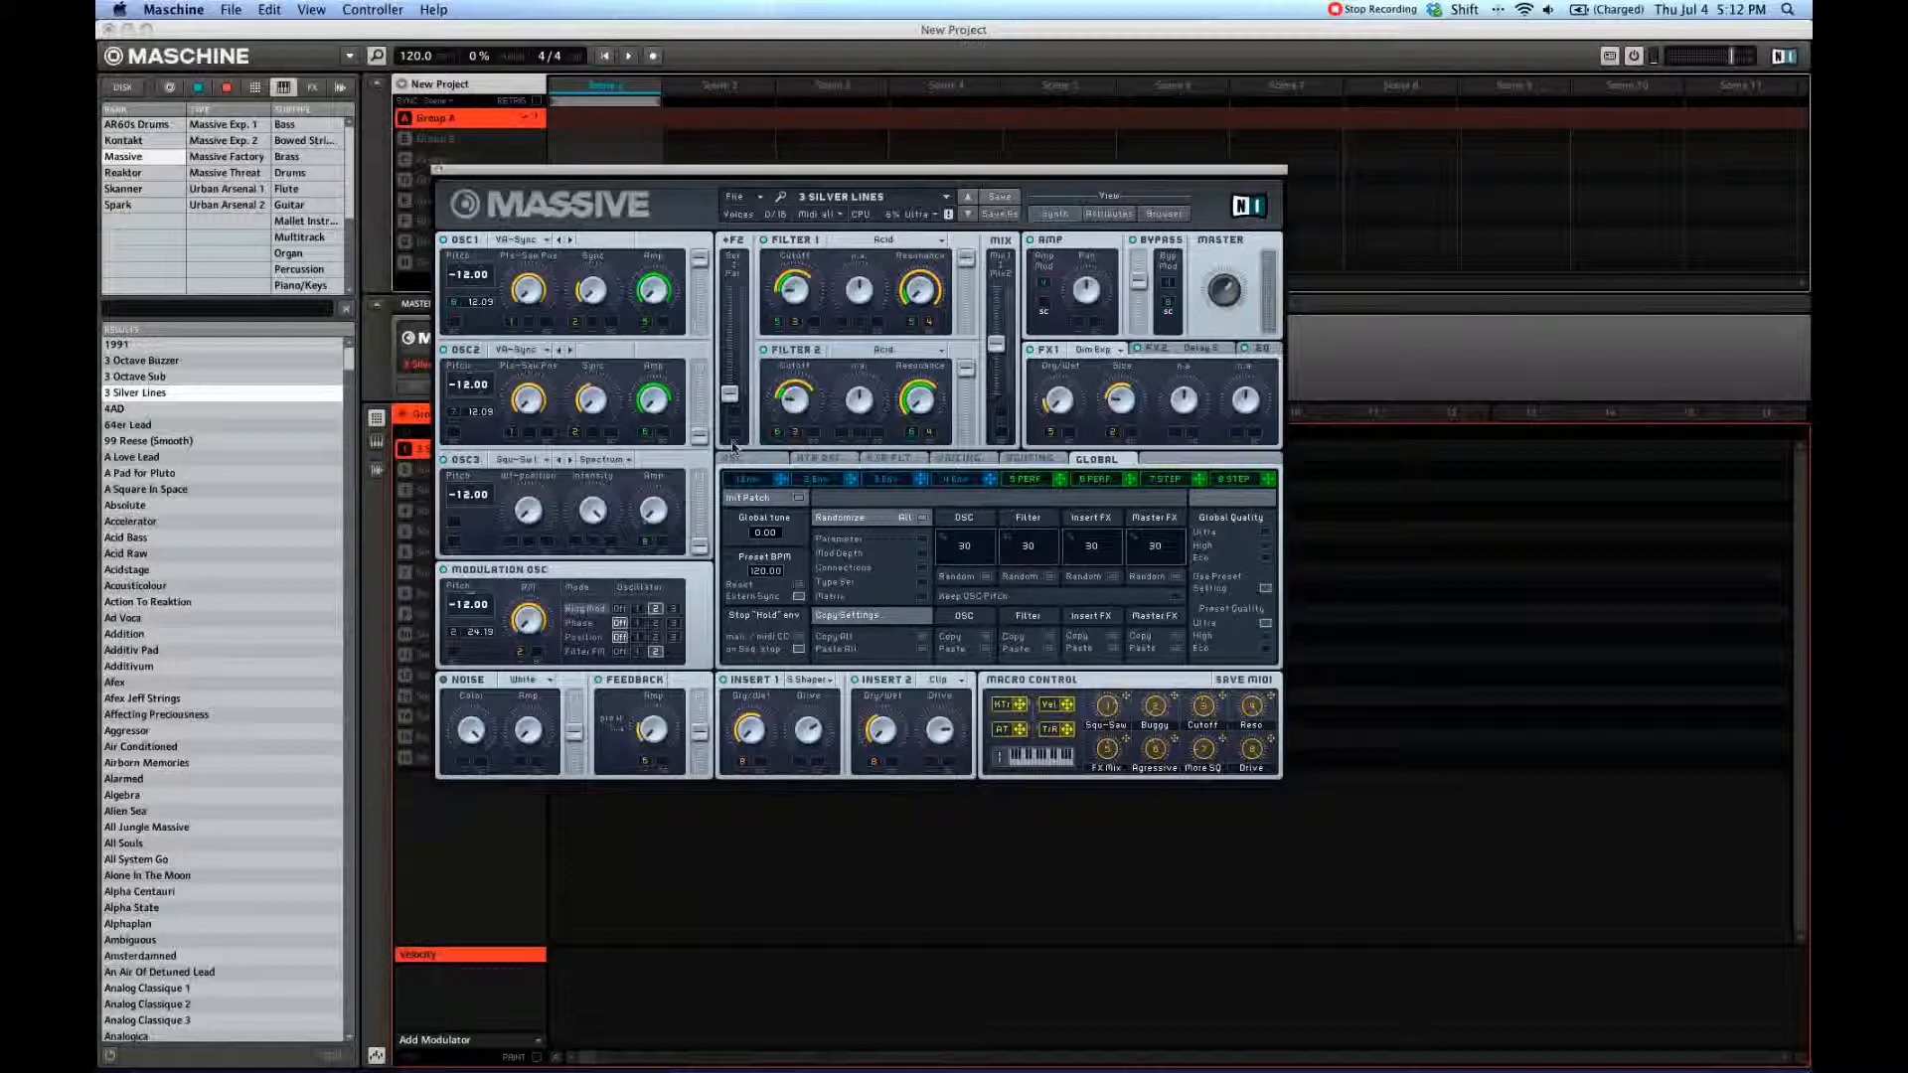
{"action": "left_click", "coordinate": [439, 171]}
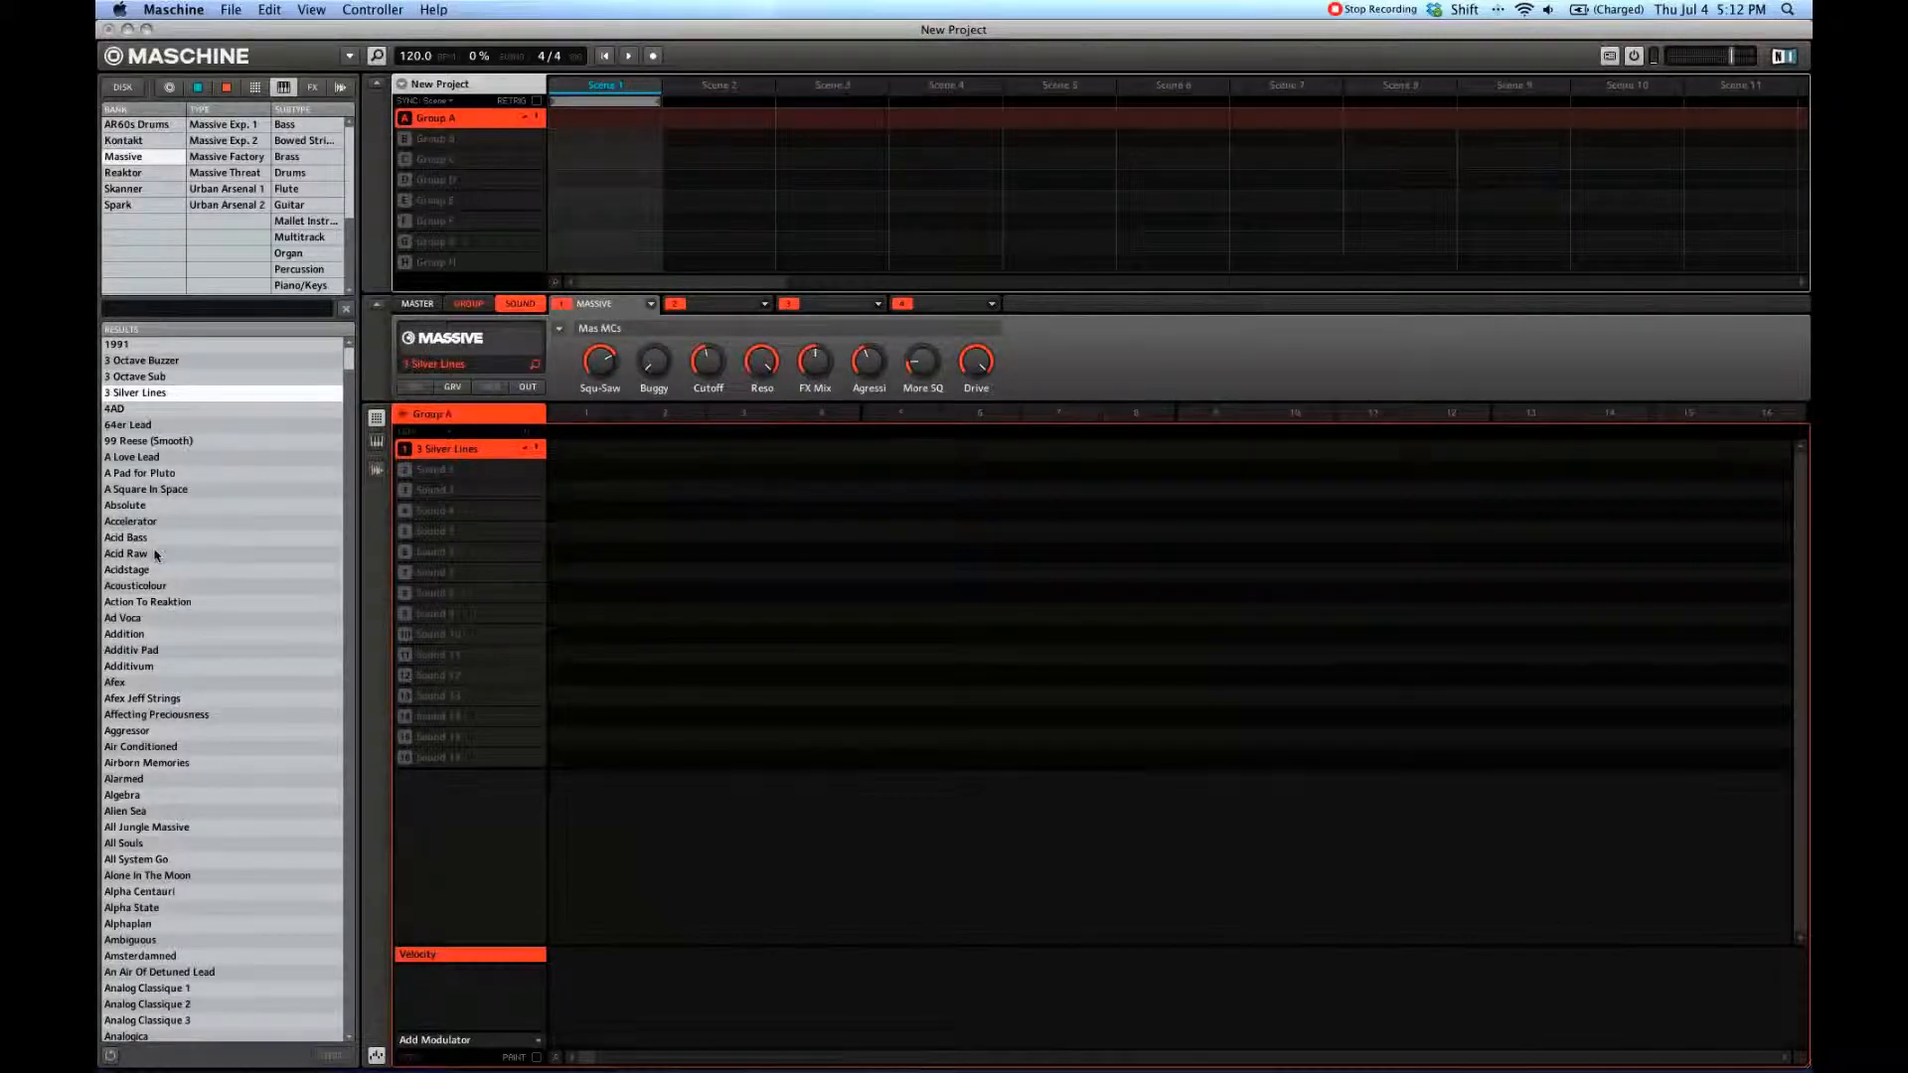
Step: Replace Sound 1's preset with Massive's Acid Bass and load the Spark preset Alternate into Sound 2
{"action": "left_click_drag", "start_coordinate": [154, 544], "coordinate": [456, 449]}
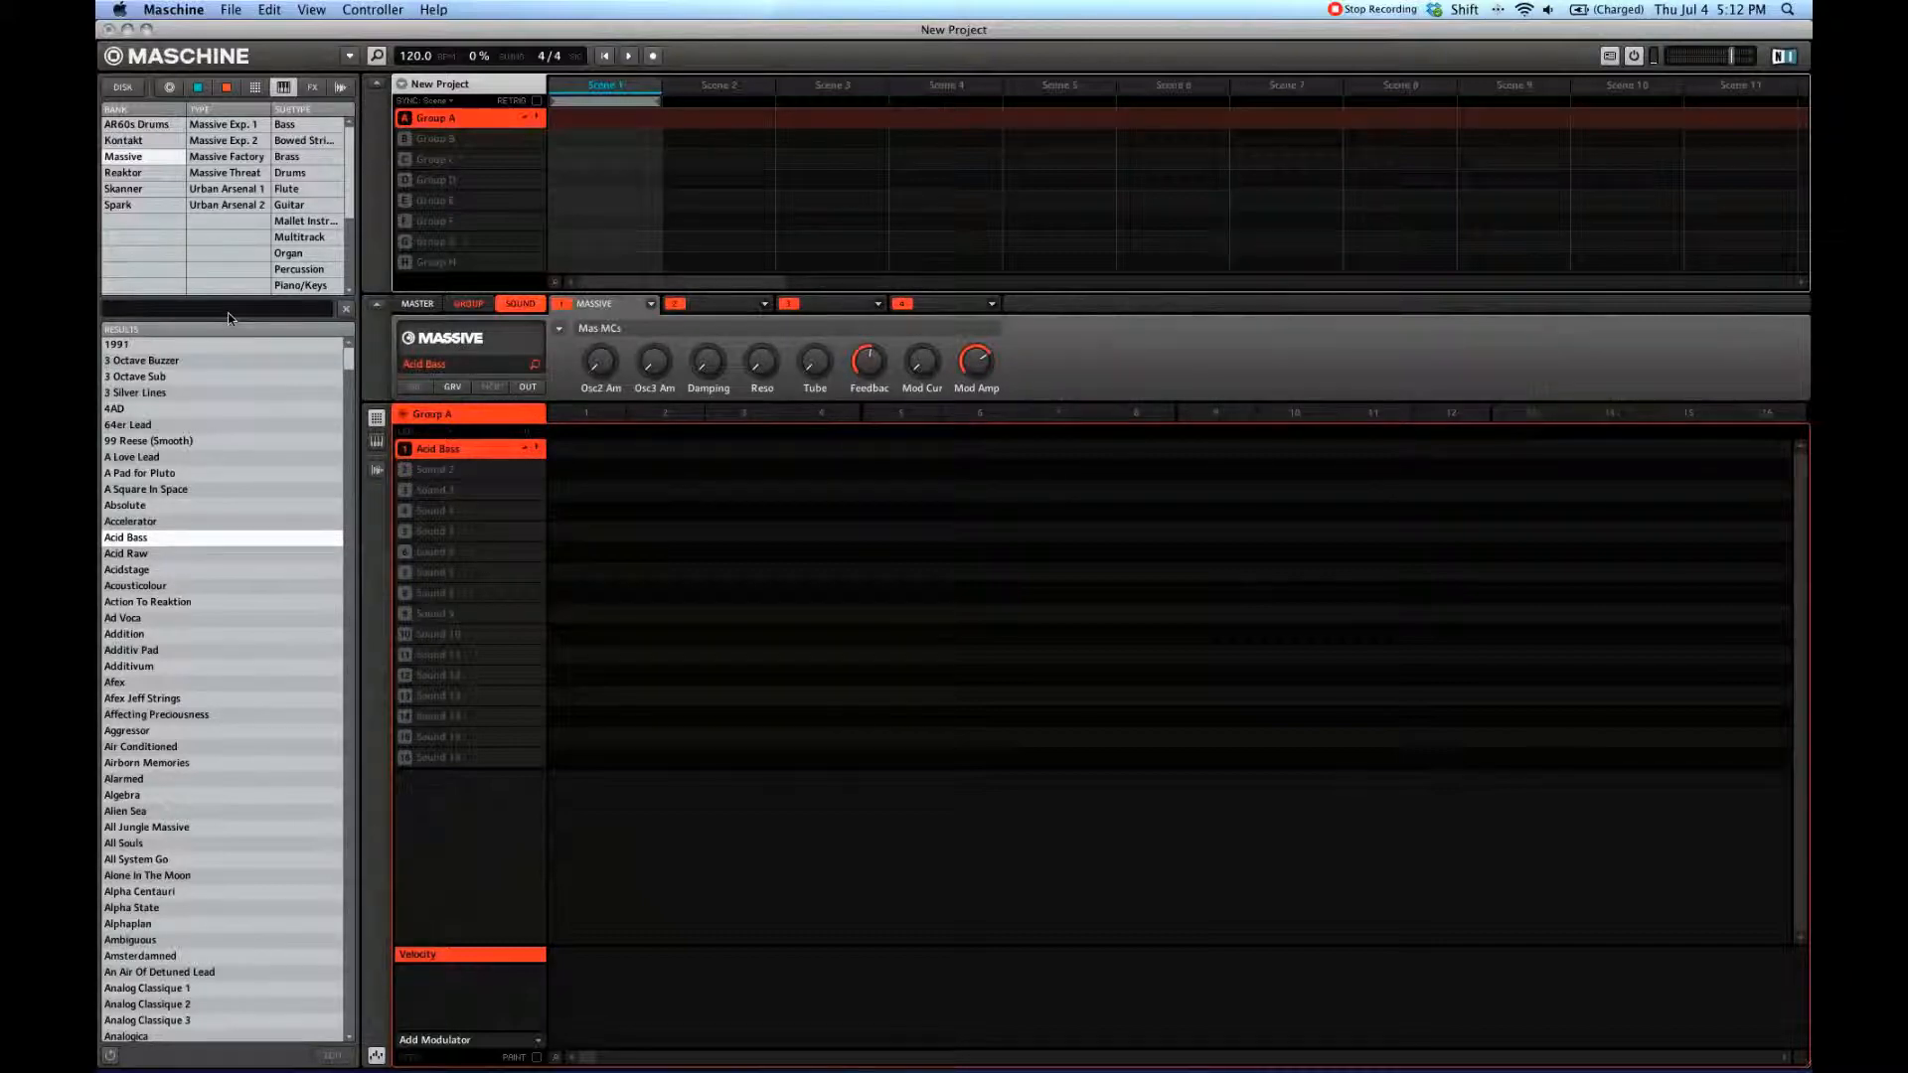
{"action": "left_click", "coordinate": [142, 174]}
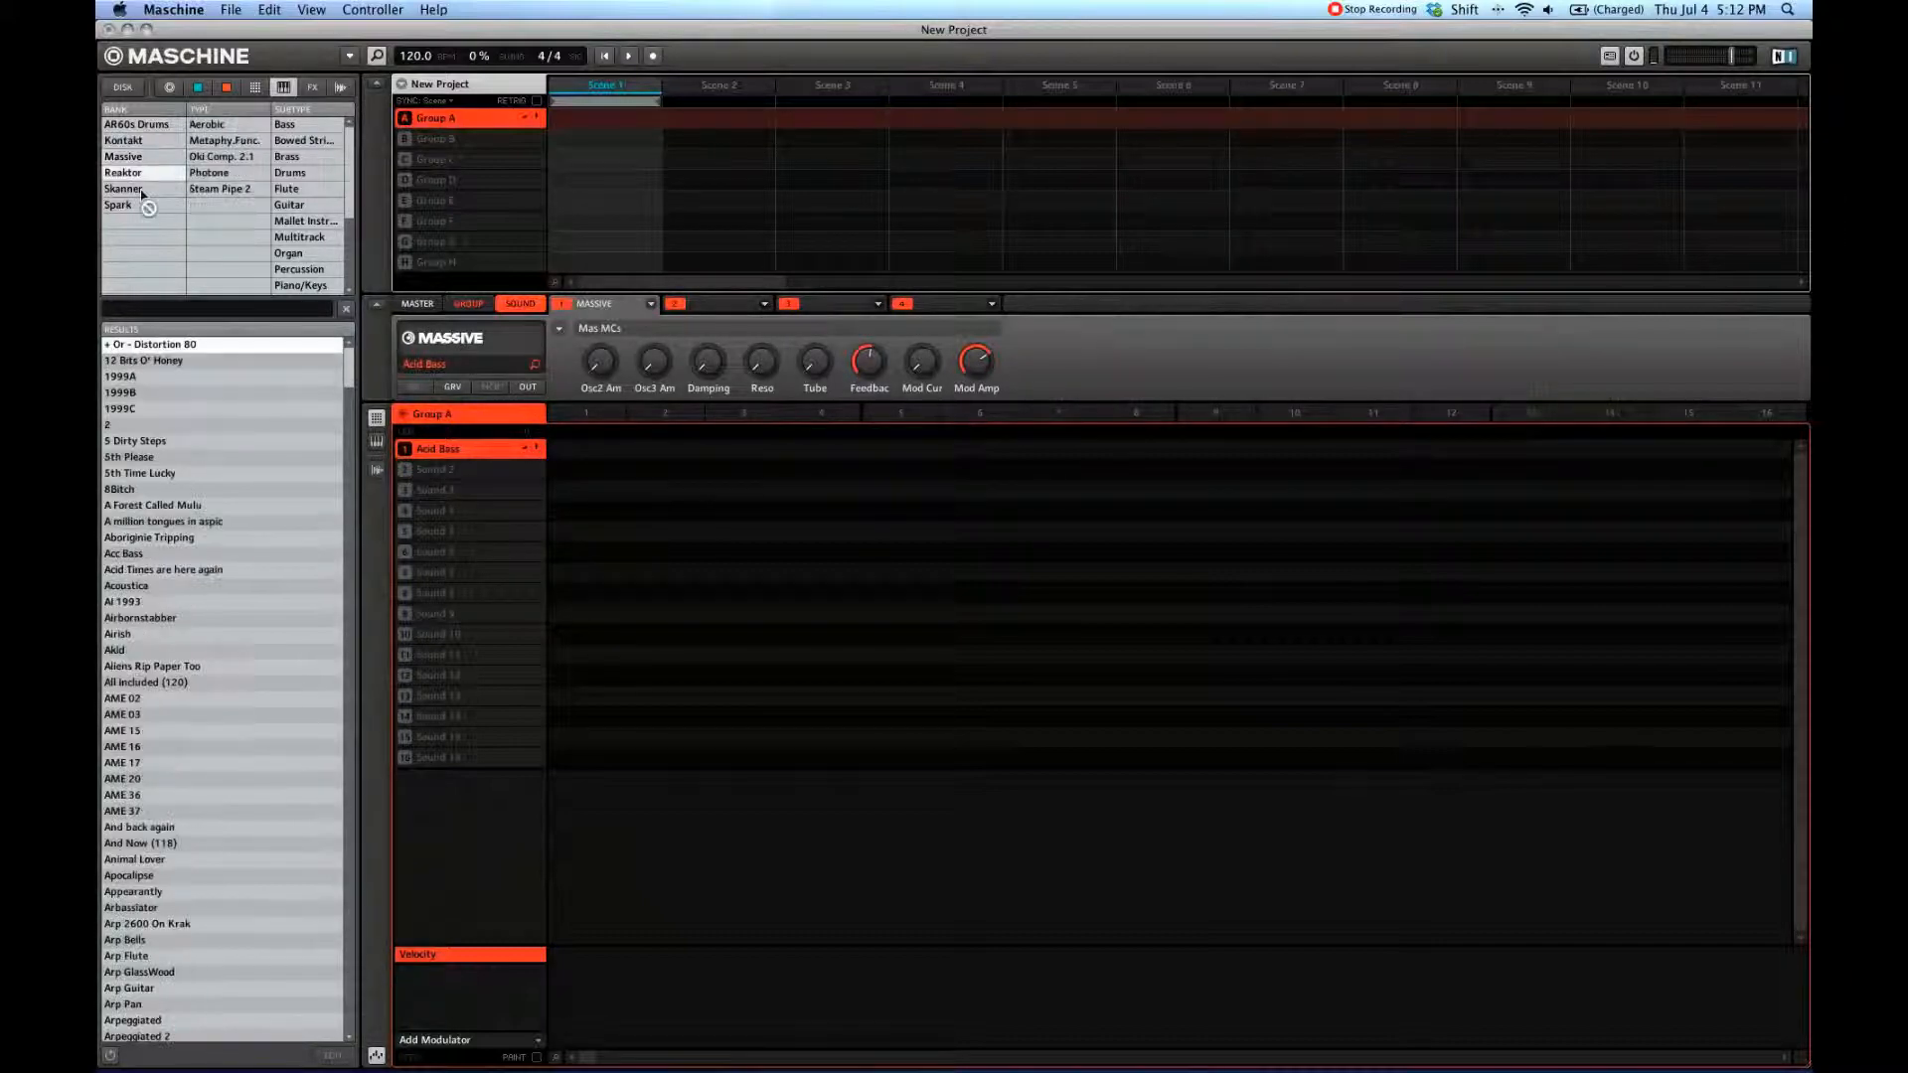
{"action": "left_click_drag", "start_coordinate": [124, 205], "coordinate": [300, 365]}
{"action": "left_click_drag", "start_coordinate": [140, 440], "coordinate": [477, 347]}
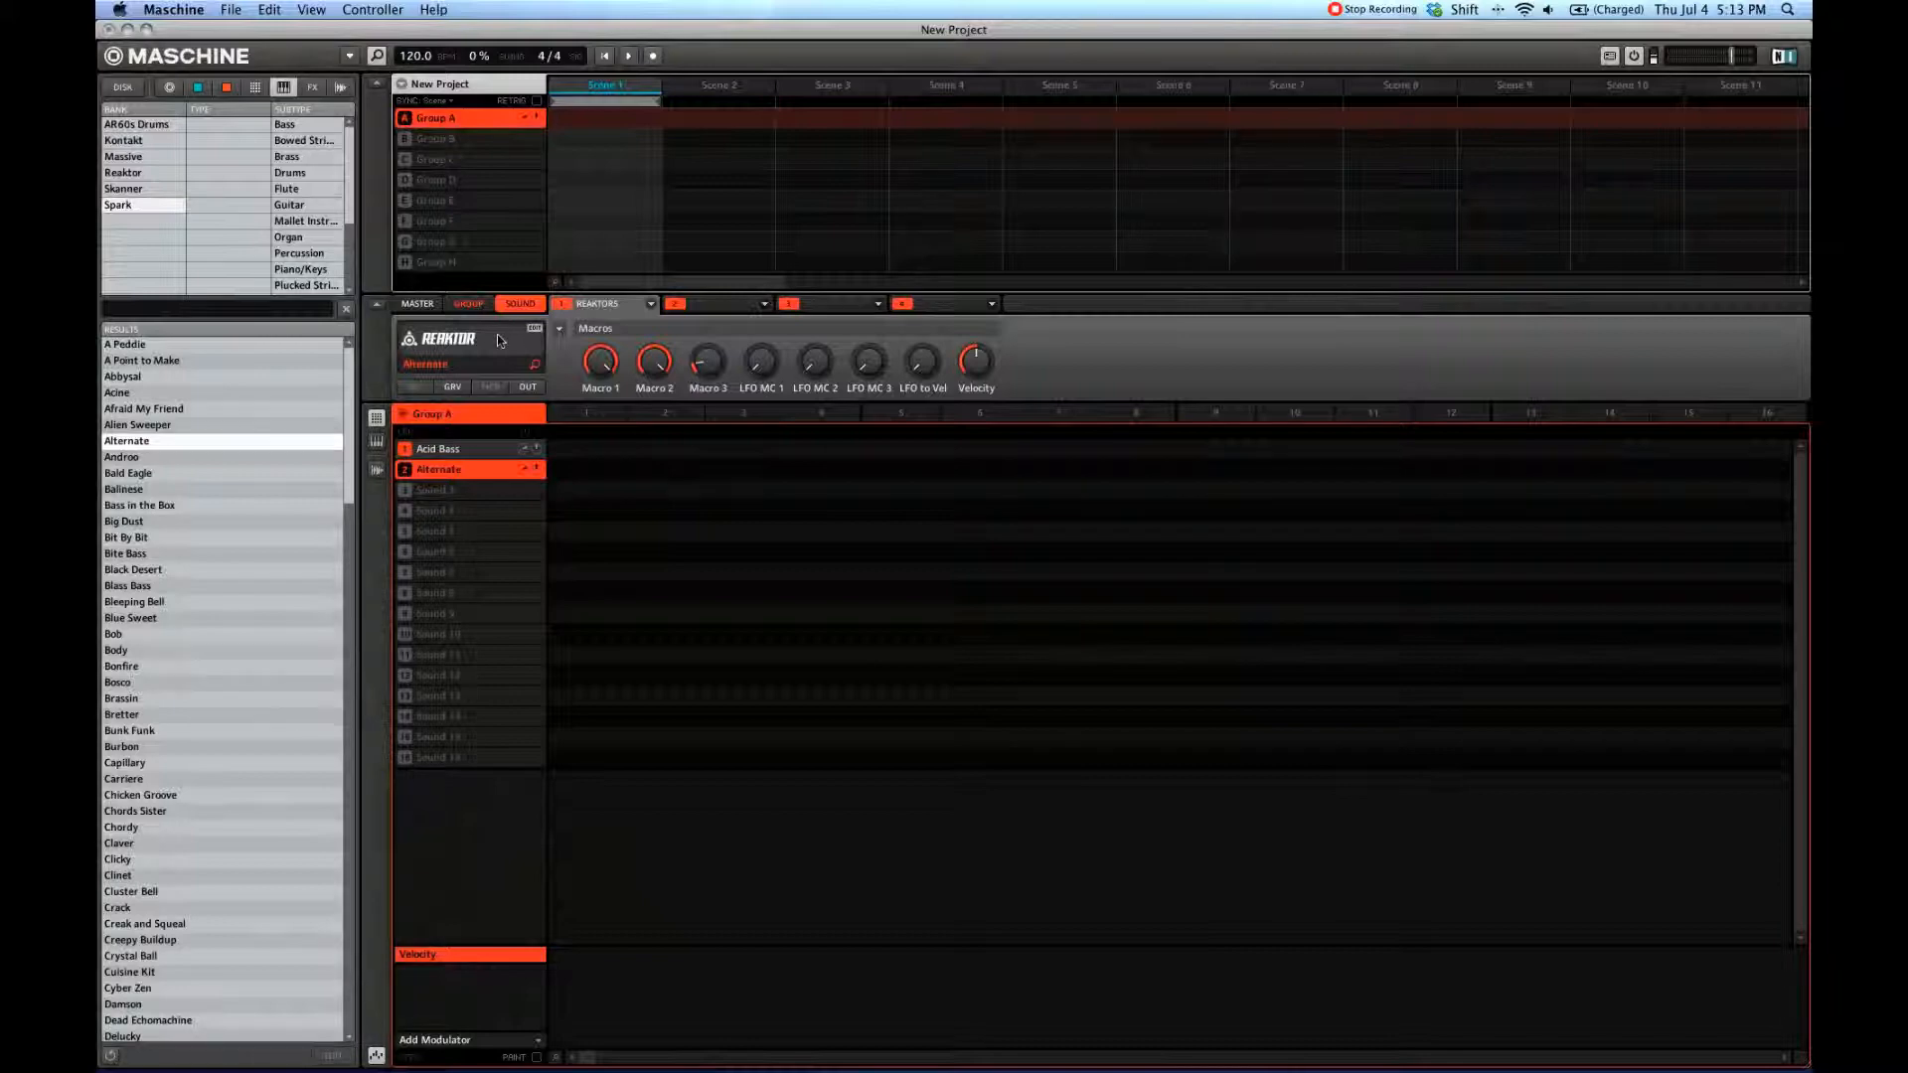
Step: View the full Reaktor Spark interface of the Alternate sound in its own window, then close it
{"action": "left_click", "coordinate": [534, 329]}
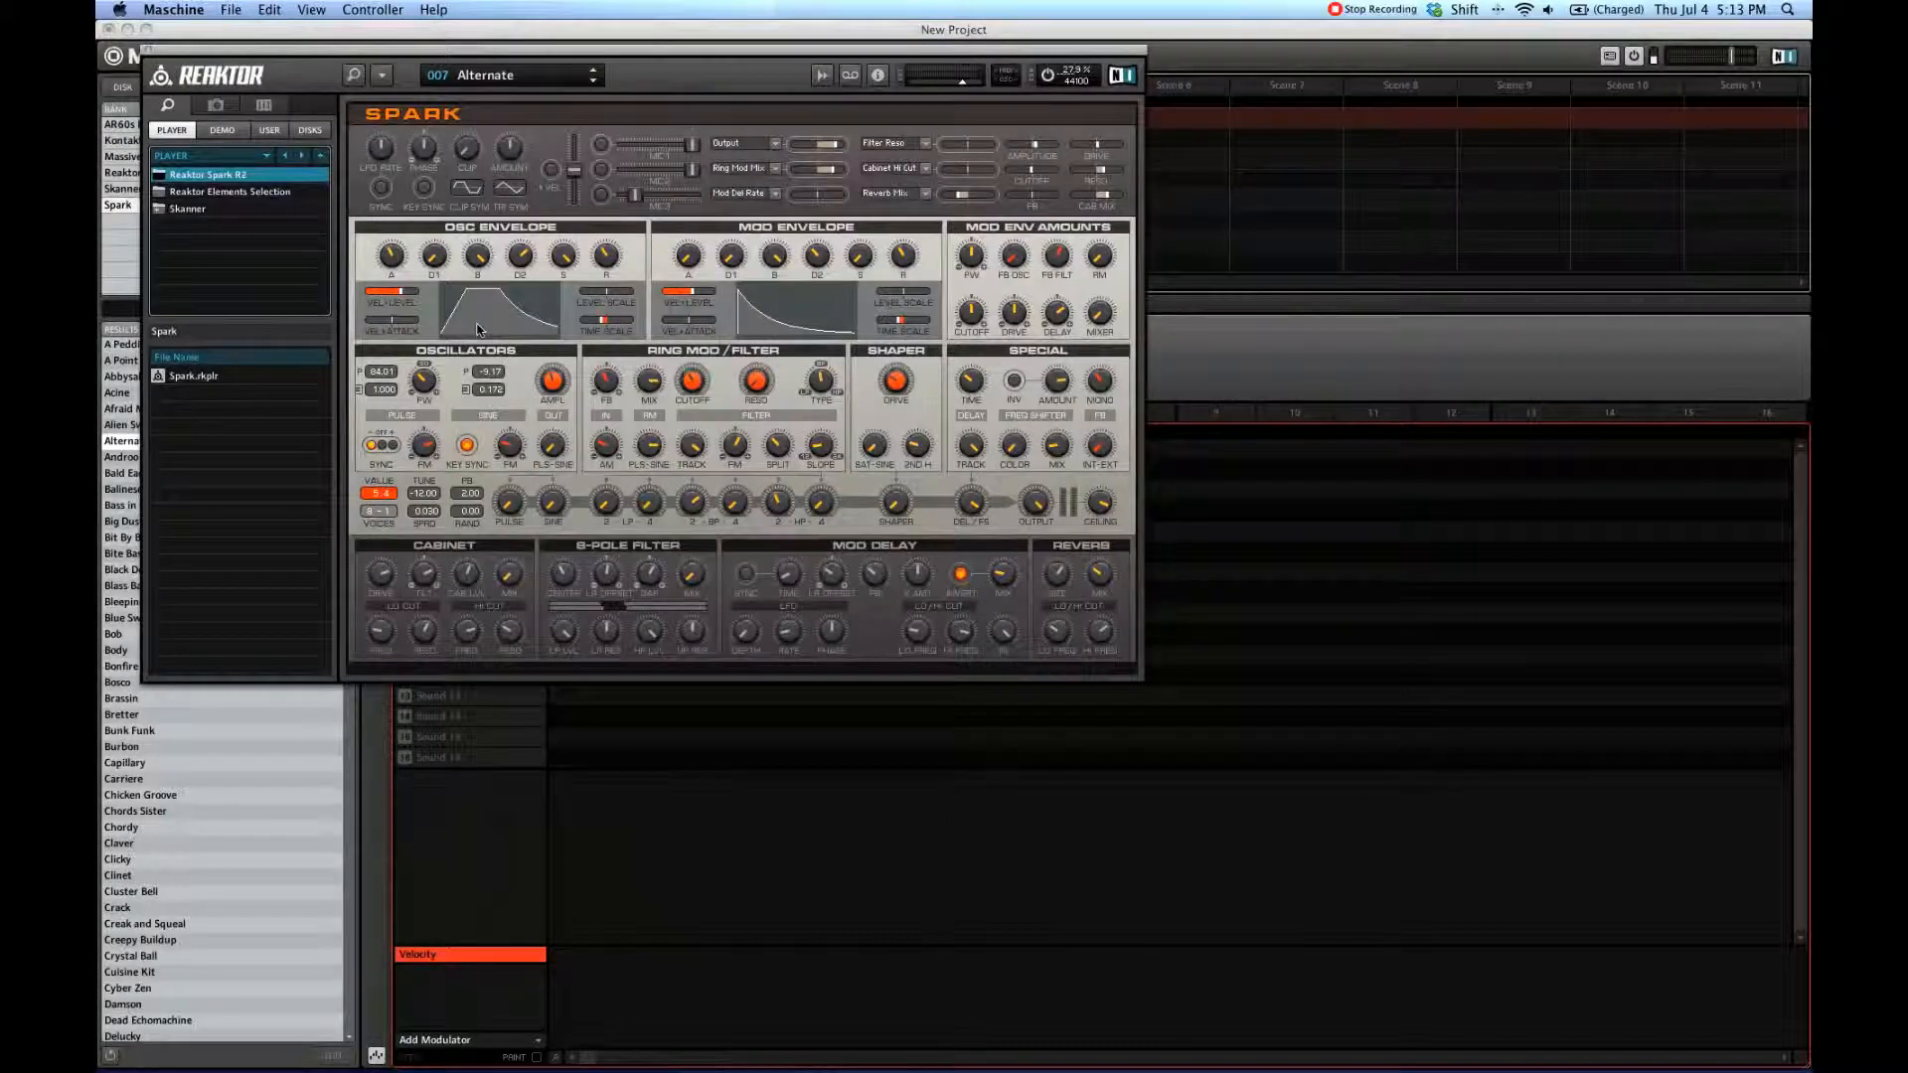
{"action": "left_click_drag", "start_coordinate": [357, 45], "coordinate": [624, 141]}
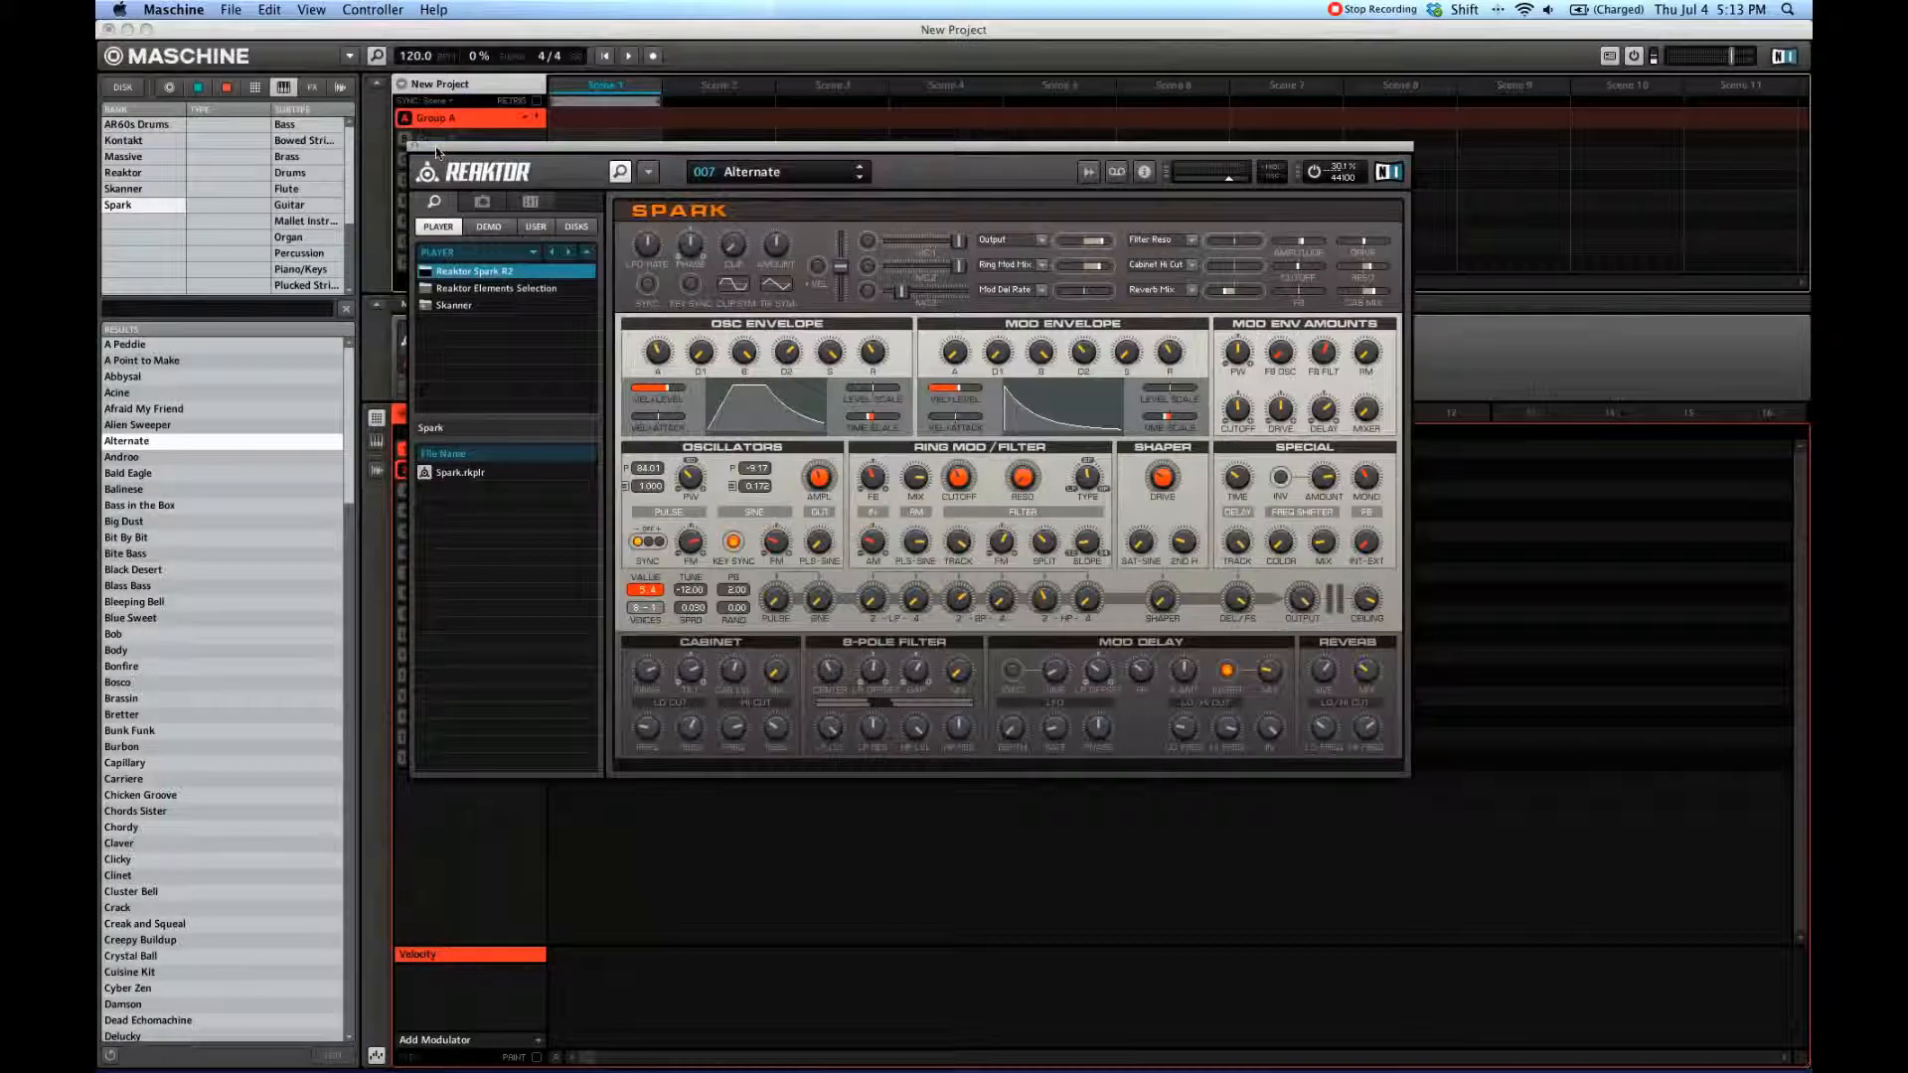
{"action": "left_click", "coordinate": [417, 149]}
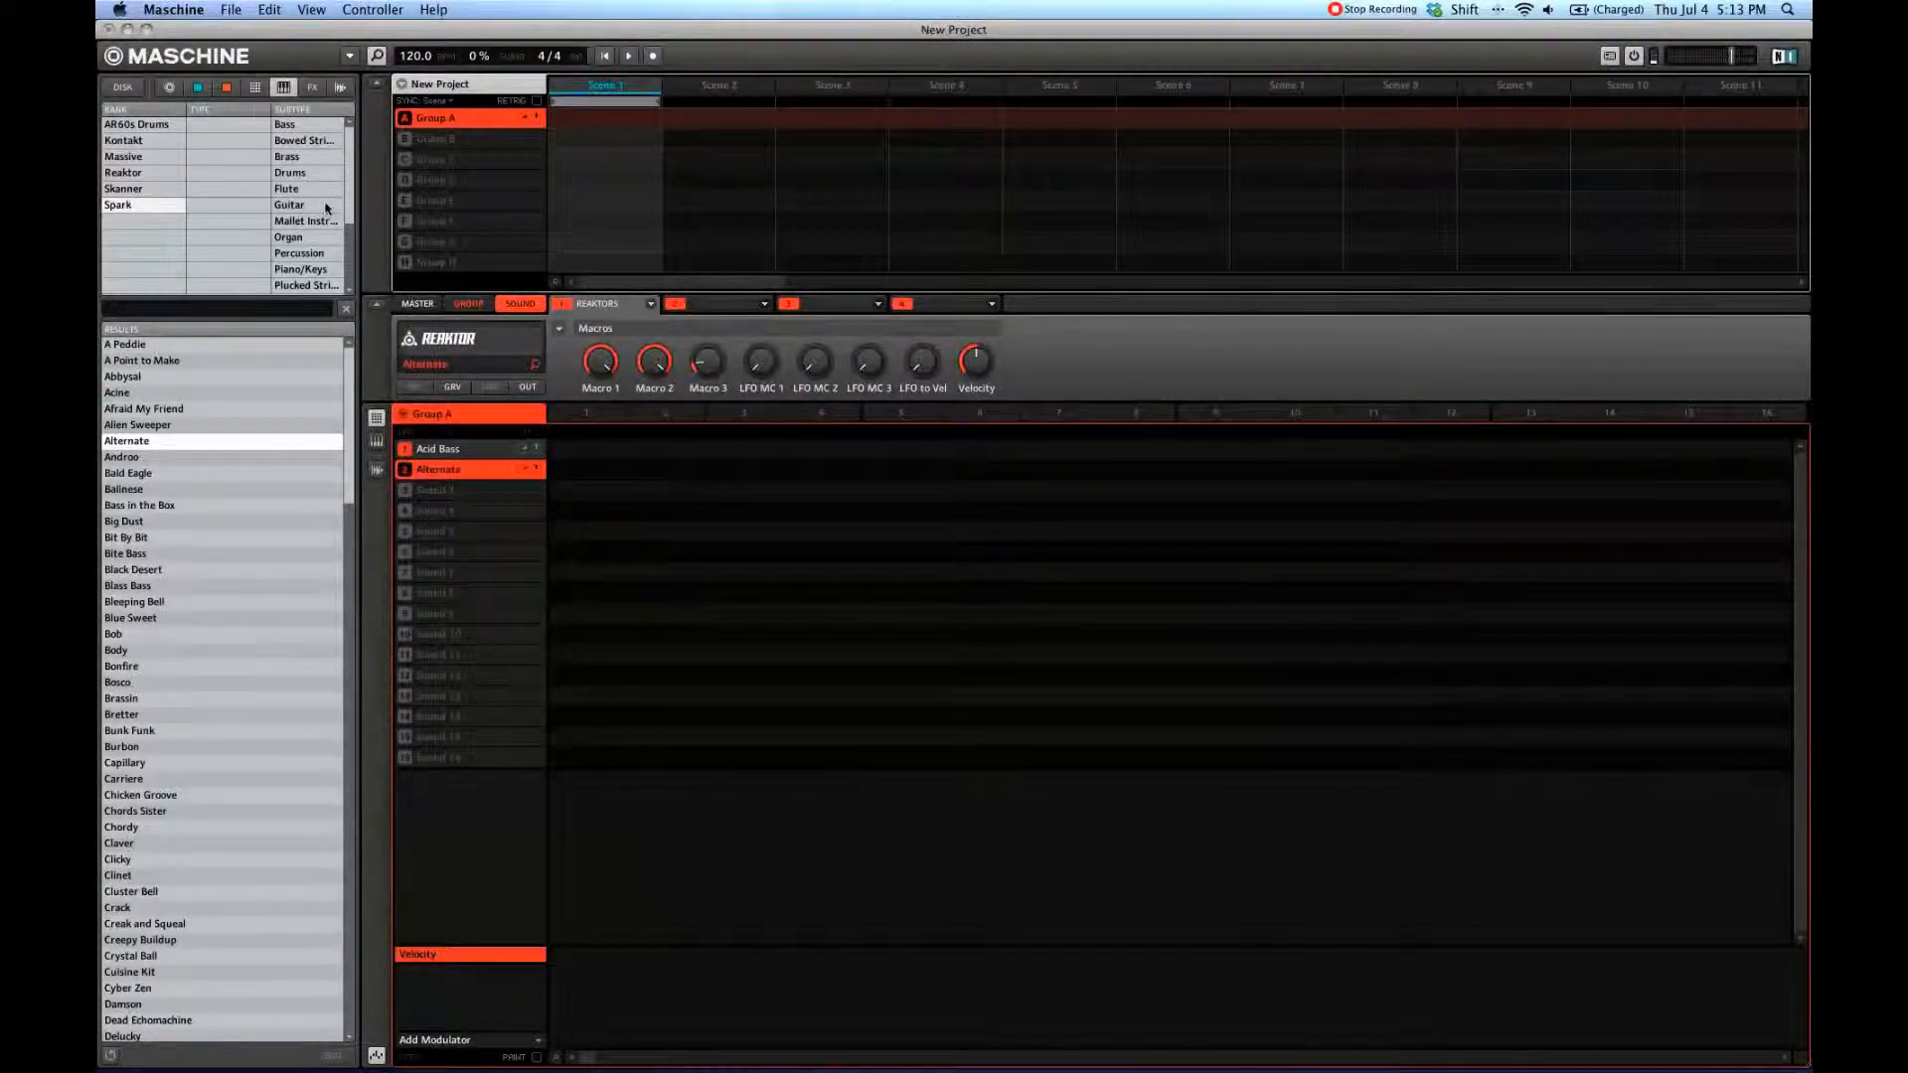
Step: Load the Driver effect preset Big Cat into the Alternate sound's second module slot and view the Guitar Rig effect presets
{"action": "left_click", "coordinate": [312, 86]}
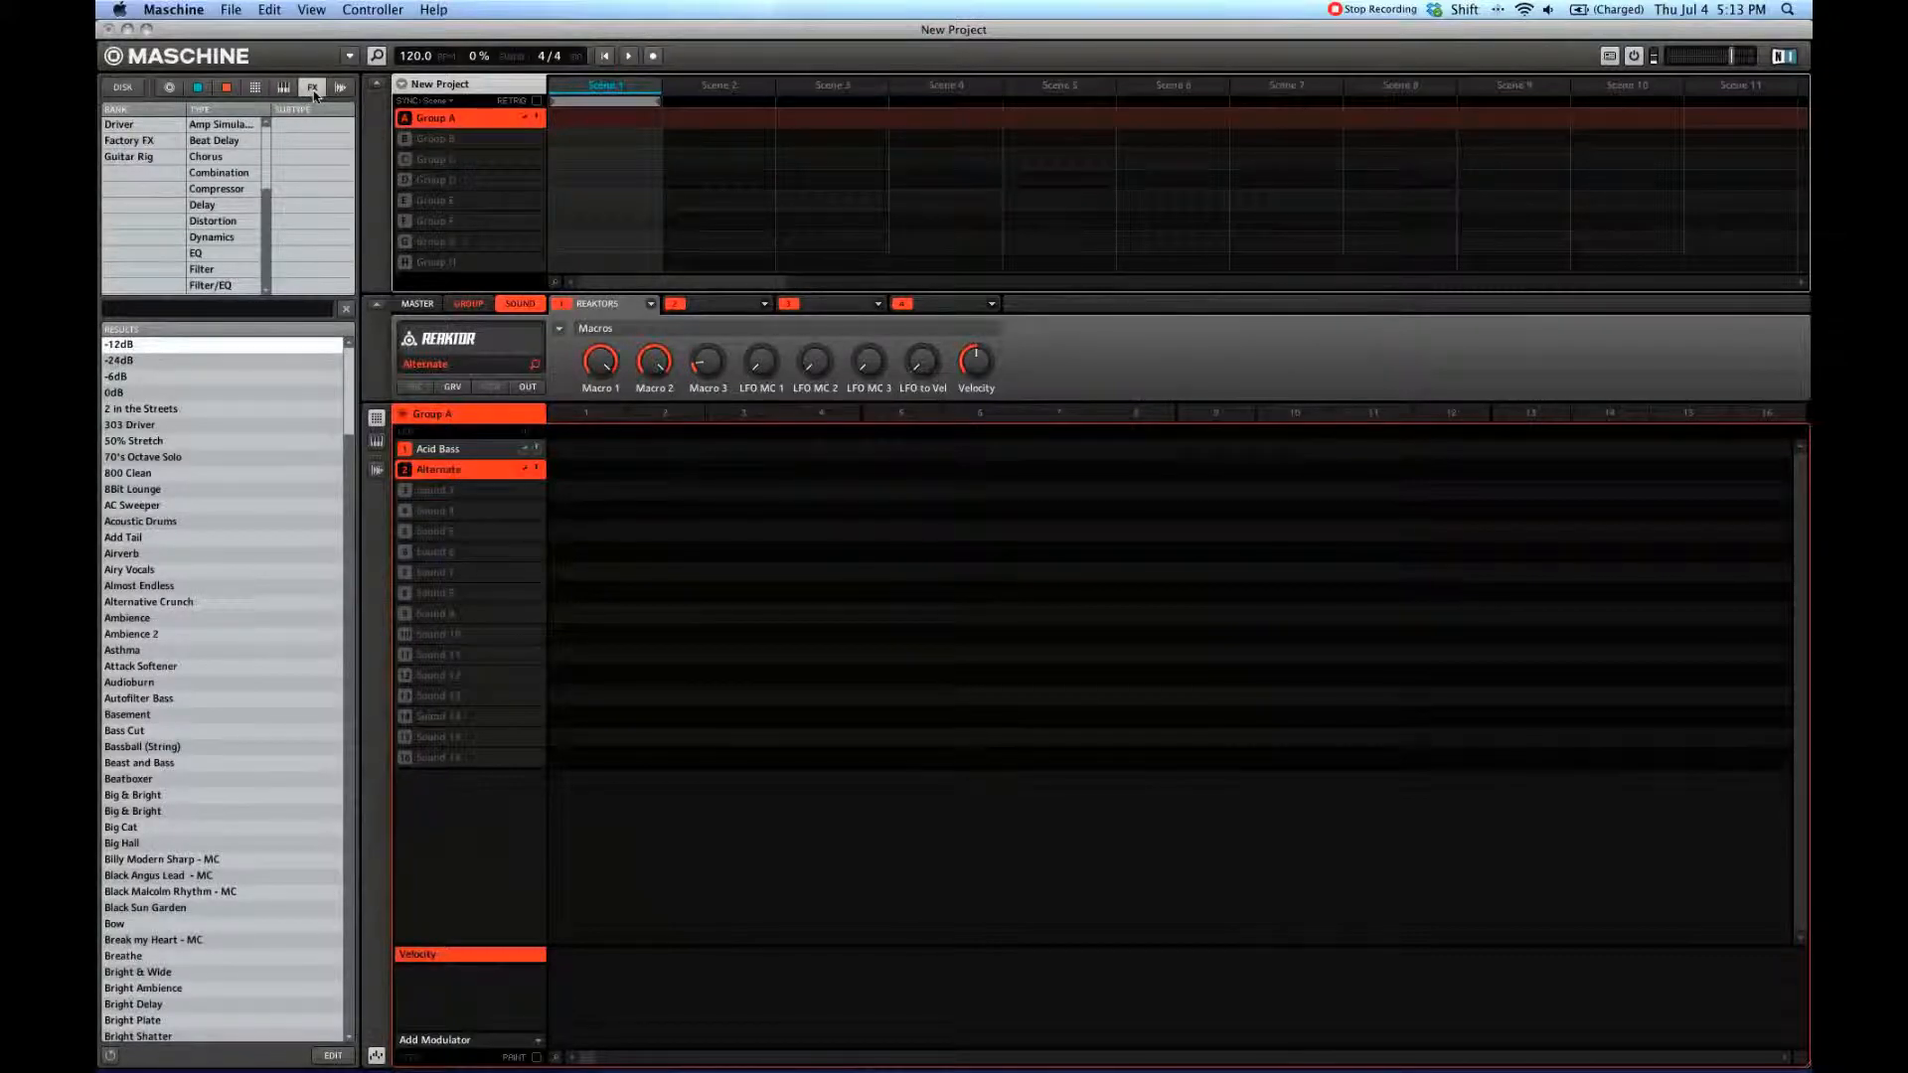
{"action": "left_click_drag", "start_coordinate": [134, 127], "coordinate": [448, 475]}
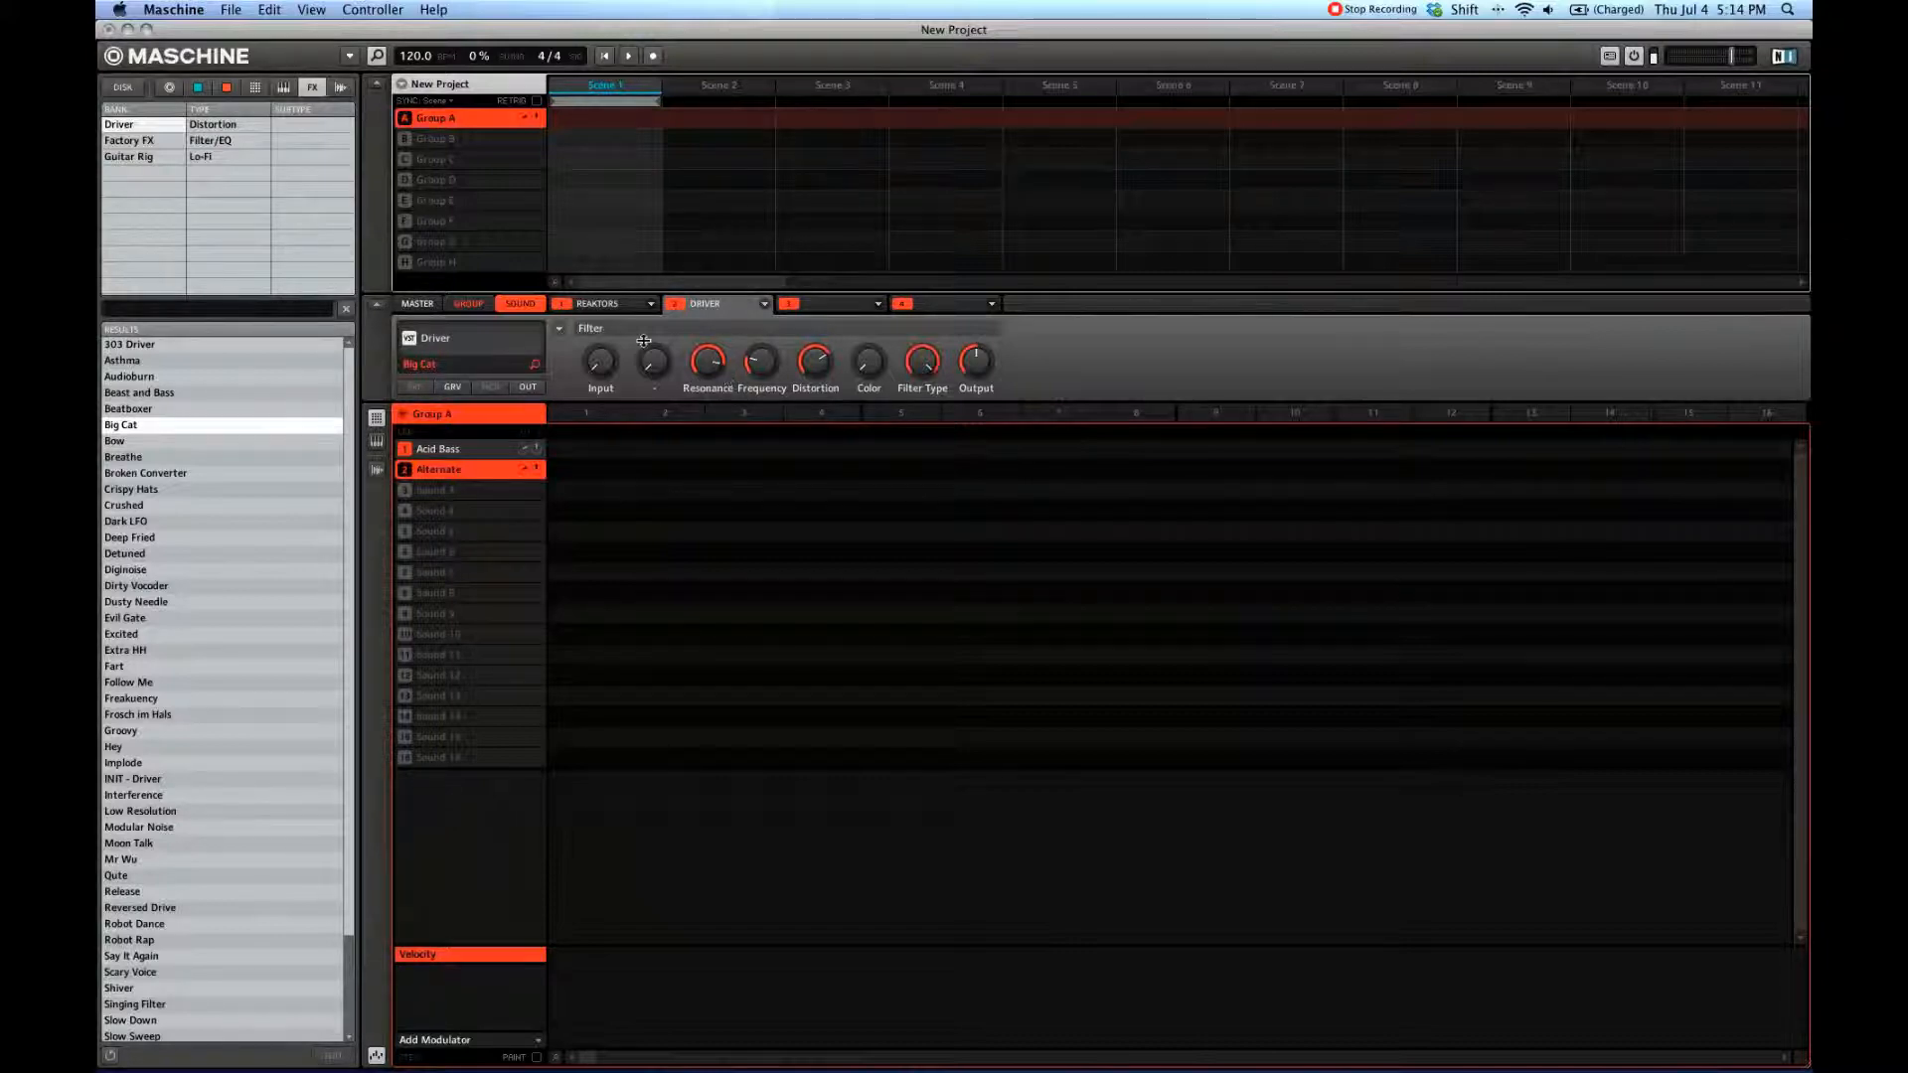
{"action": "mouse_move", "coordinate": [717, 369]}
{"action": "left_click", "coordinate": [600, 304]}
{"action": "left_click", "coordinate": [731, 307]}
{"action": "left_click", "coordinate": [147, 155]}
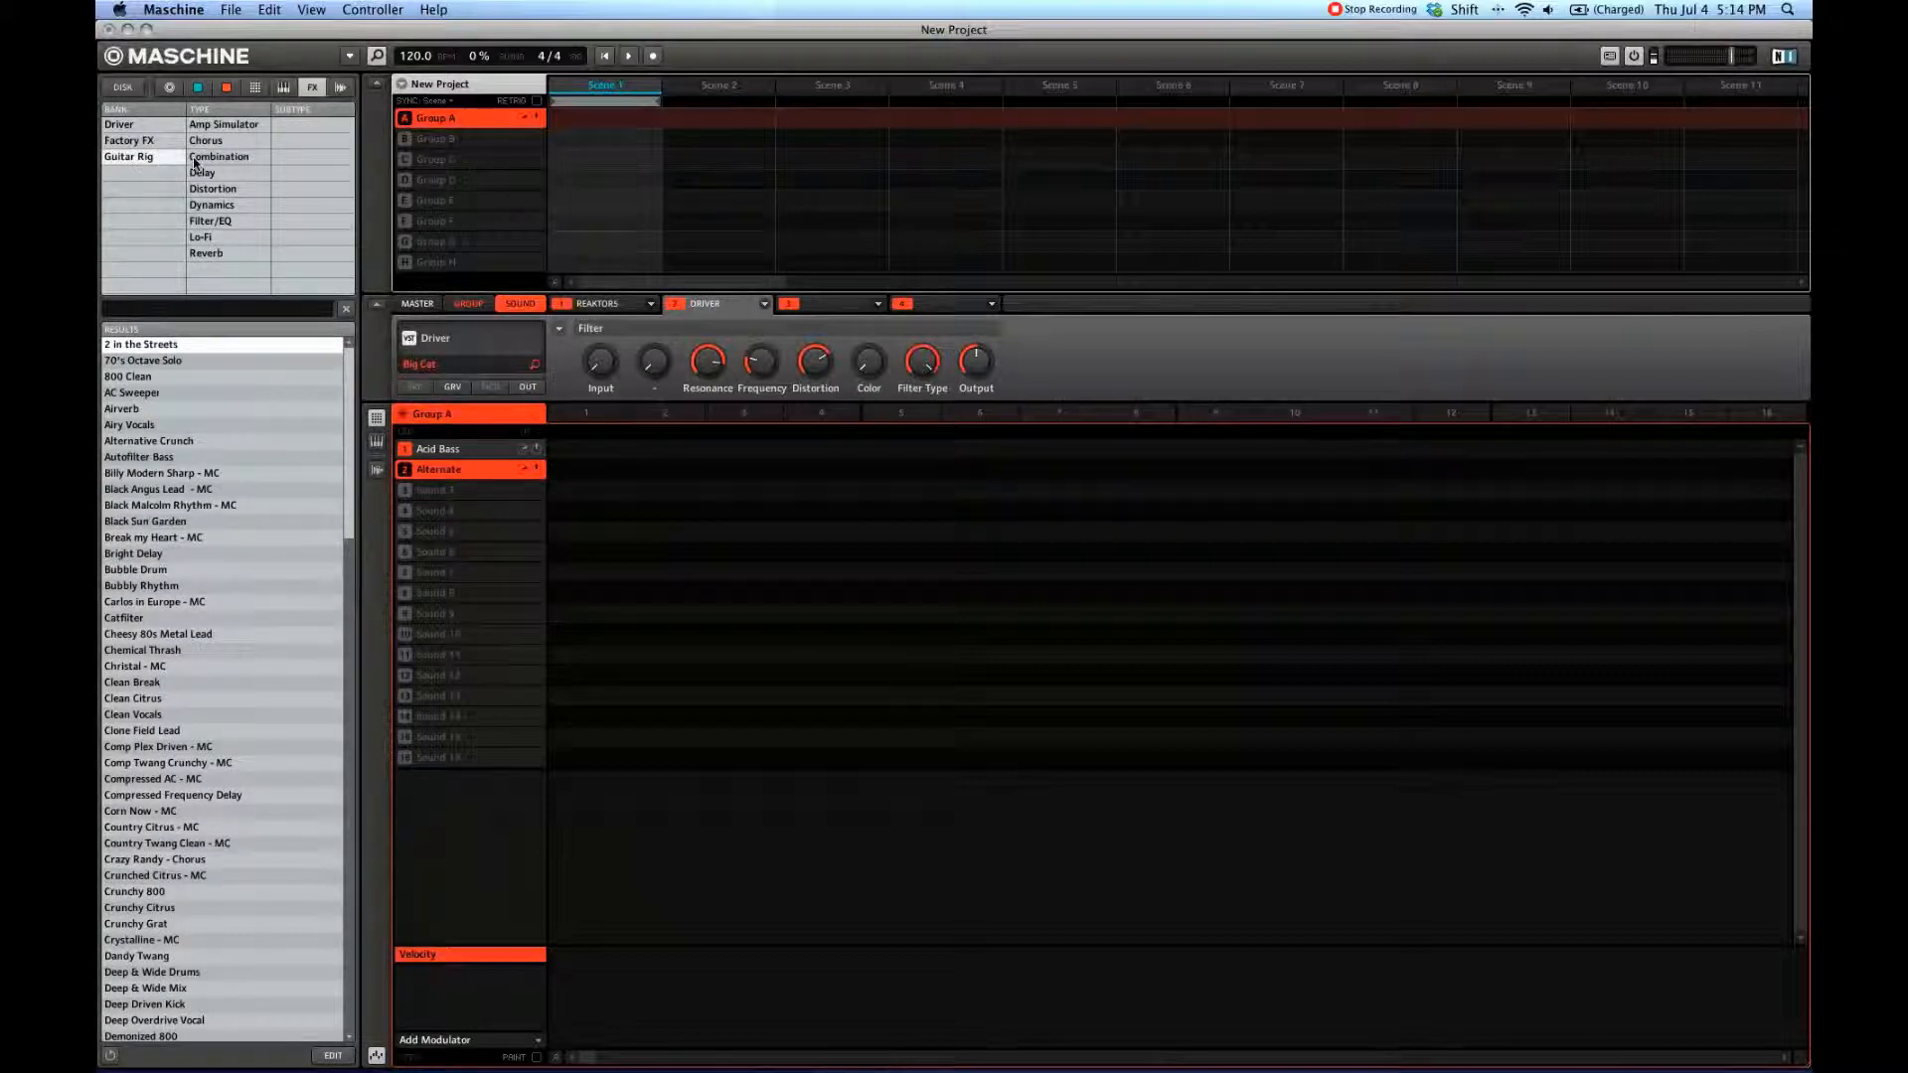
Step: Filter the sample library to the Drums bank, Kick type and Distorted subtype
{"action": "left_click", "coordinate": [340, 87]}
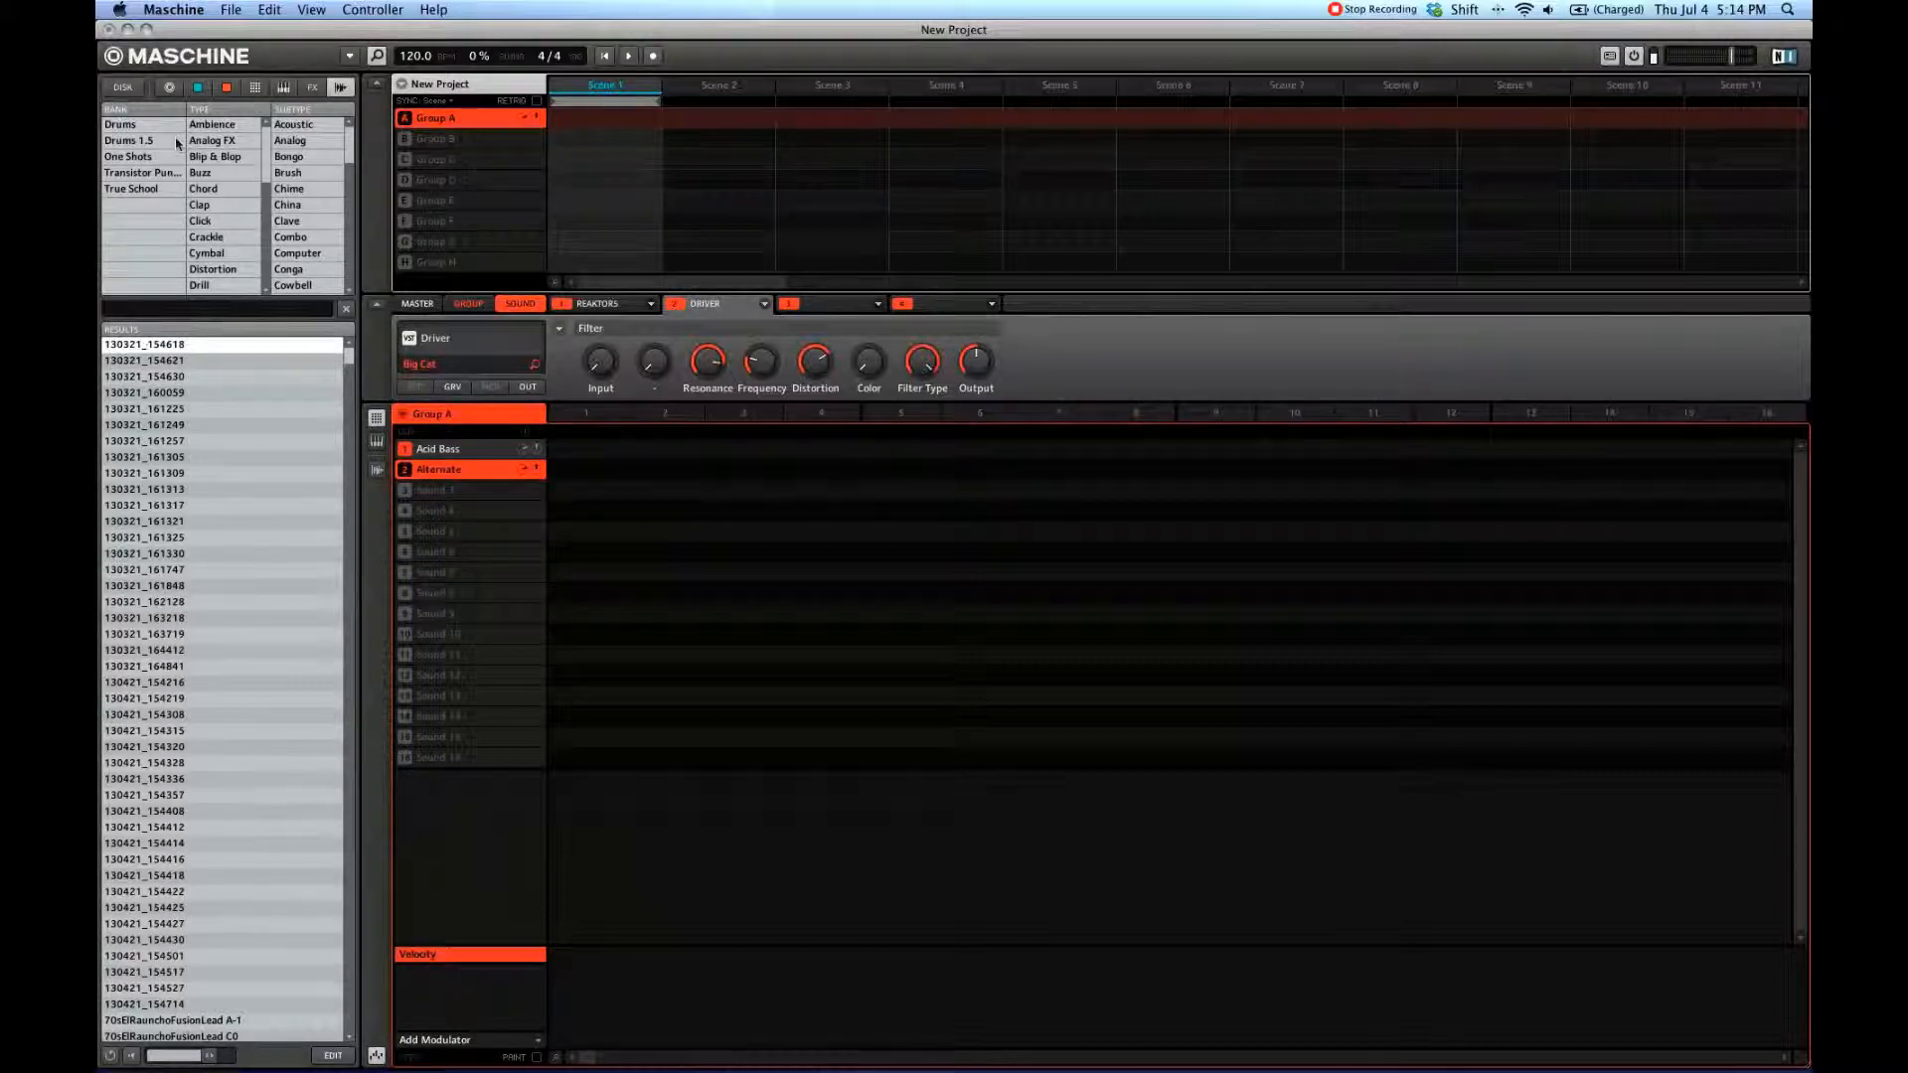
{"action": "left_click", "coordinate": [142, 128]}
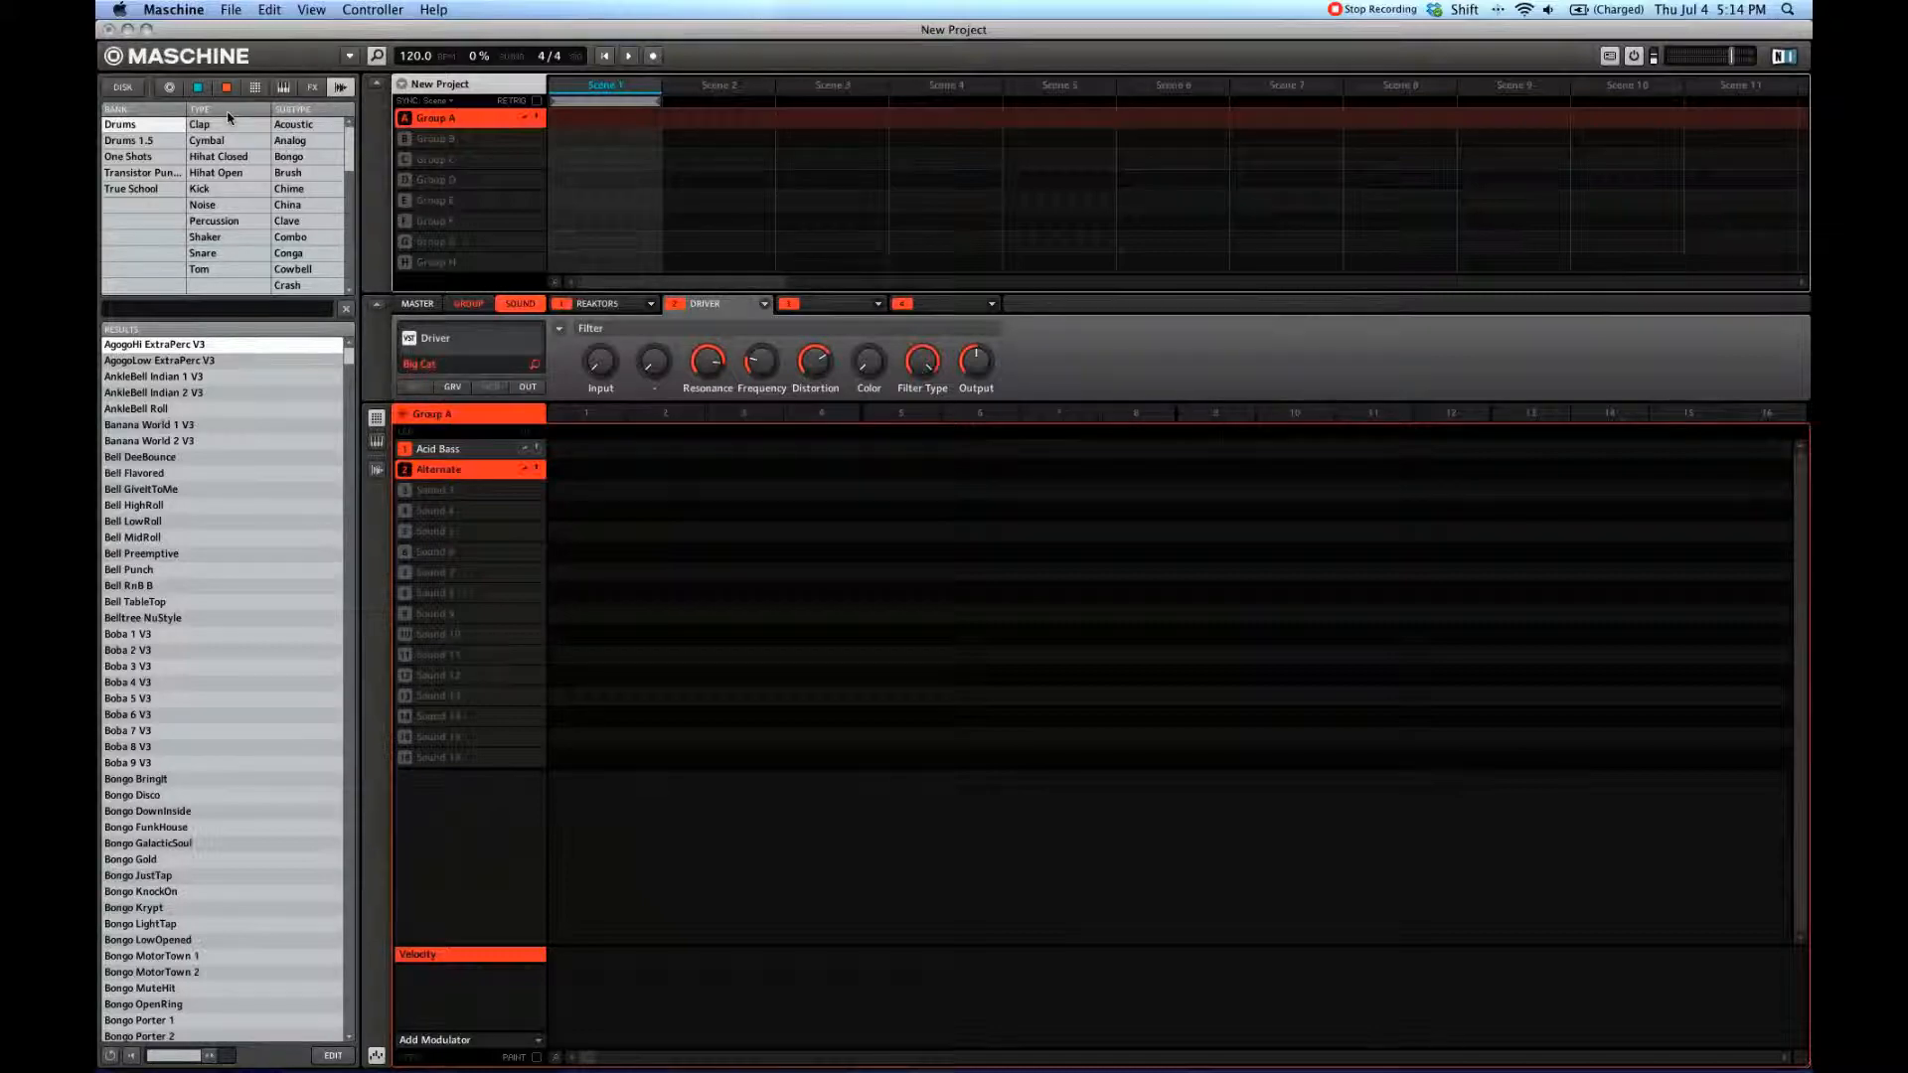
{"action": "left_click", "coordinate": [202, 188]}
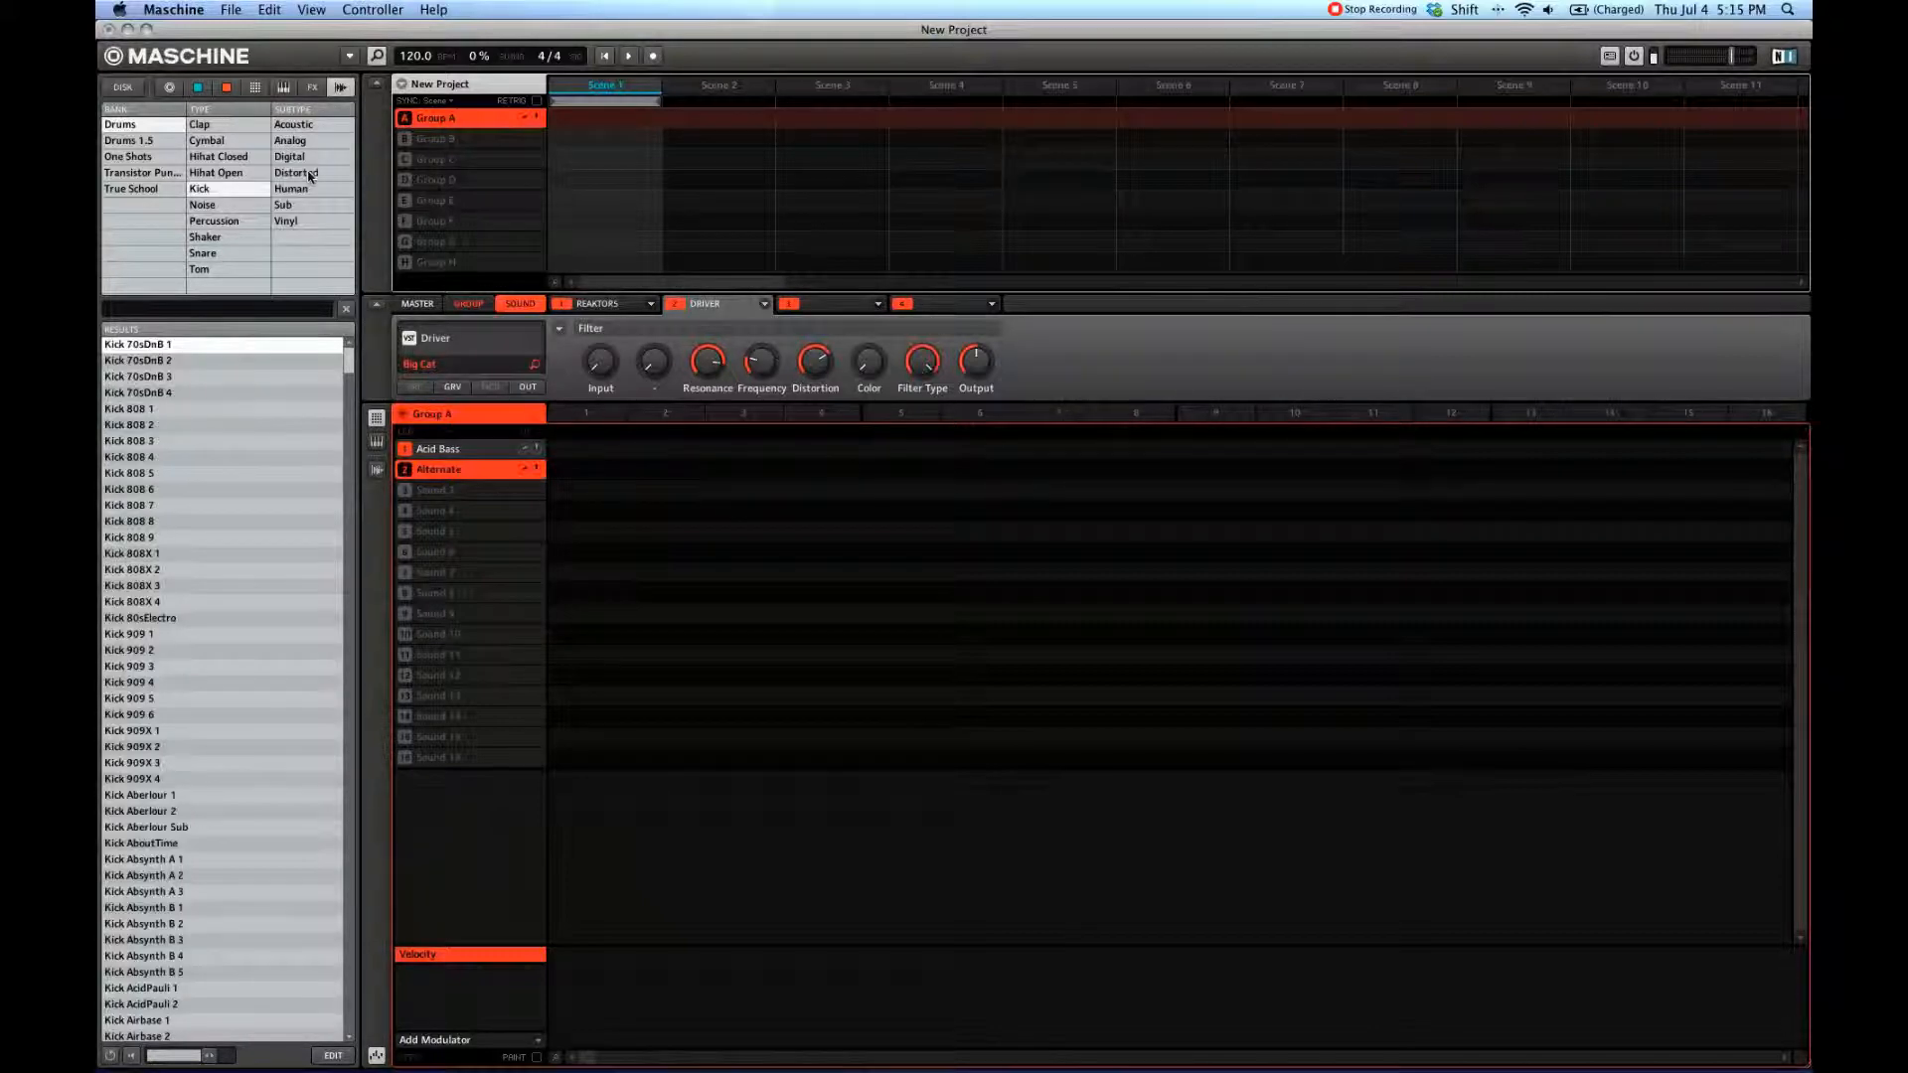
{"action": "left_click", "coordinate": [298, 173]}
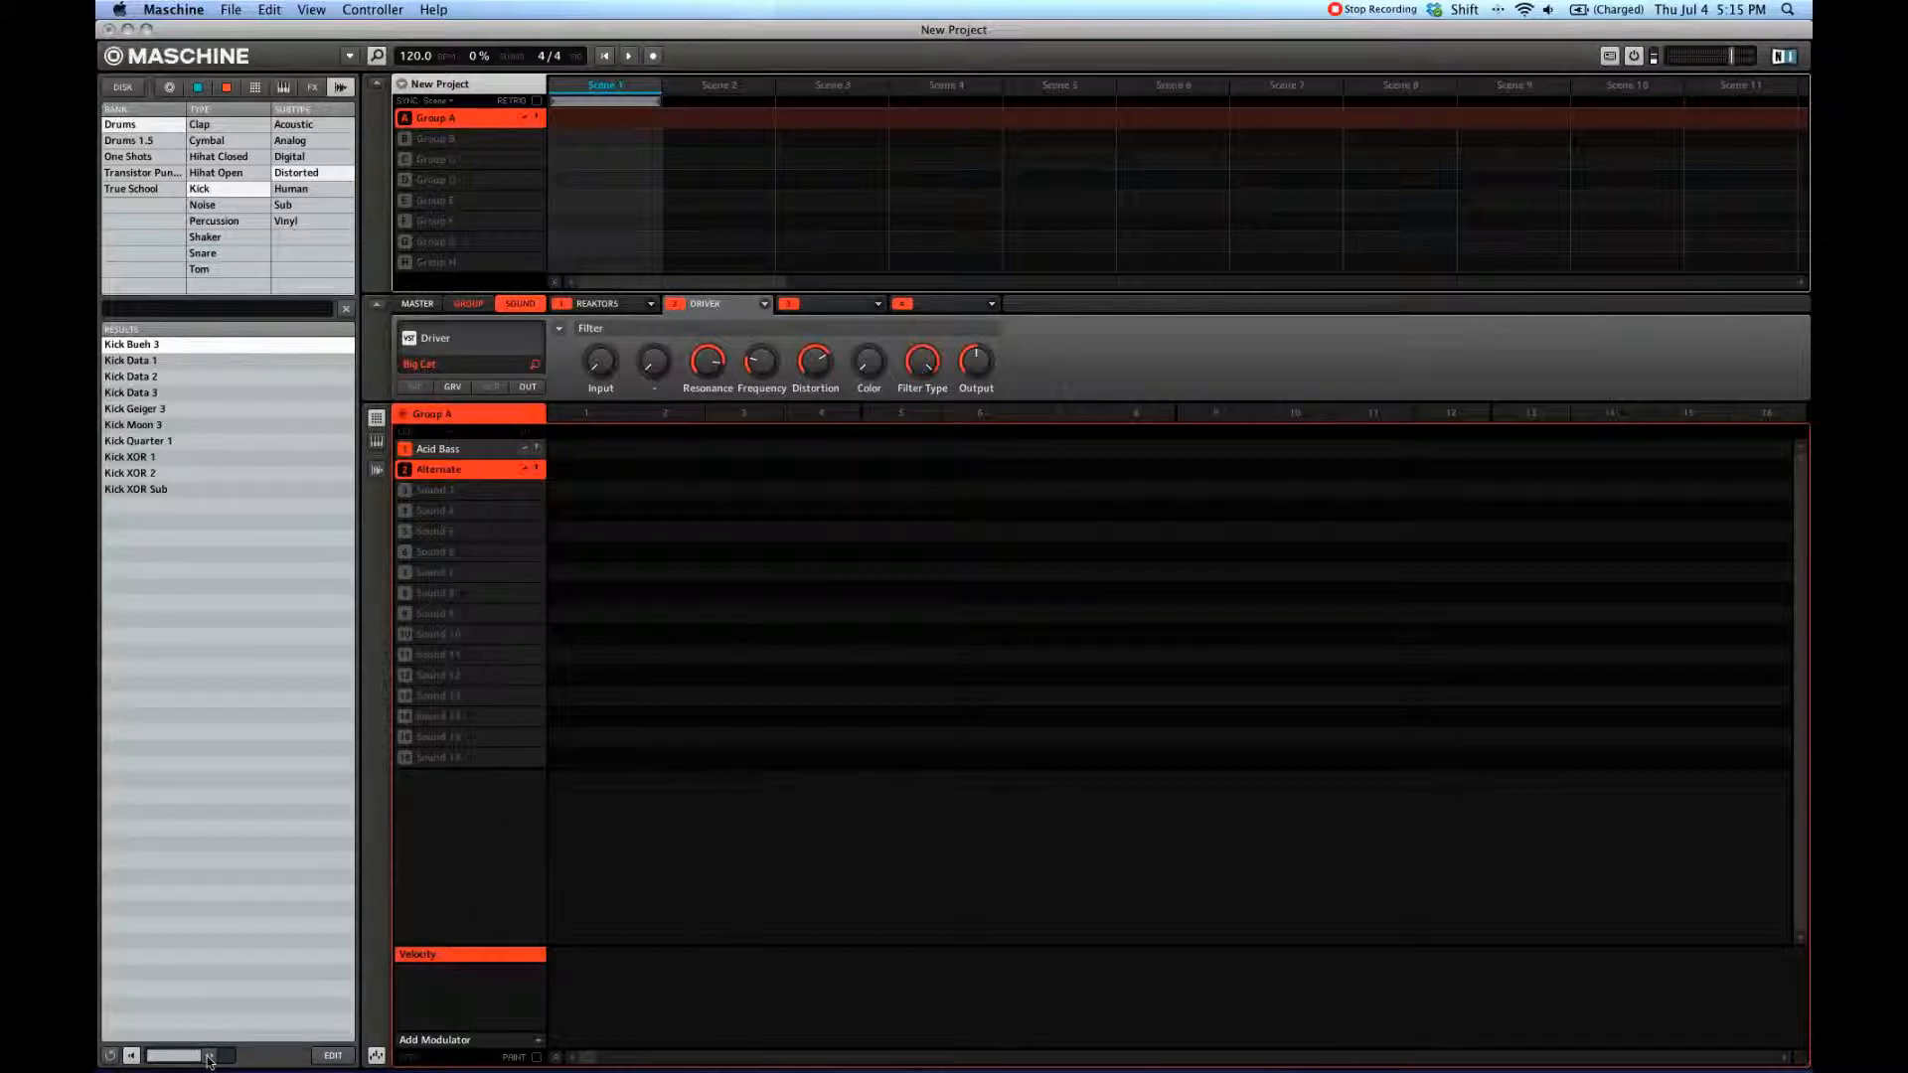
Step: Check the preview volume and audition the distorted kicks Kick Data 1, 2 and 3, Kick Moon 3 and Kick Geiger 3
{"action": "left_click_drag", "start_coordinate": [207, 1056], "coordinate": [209, 1053]}
{"action": "left_click", "coordinate": [145, 362]}
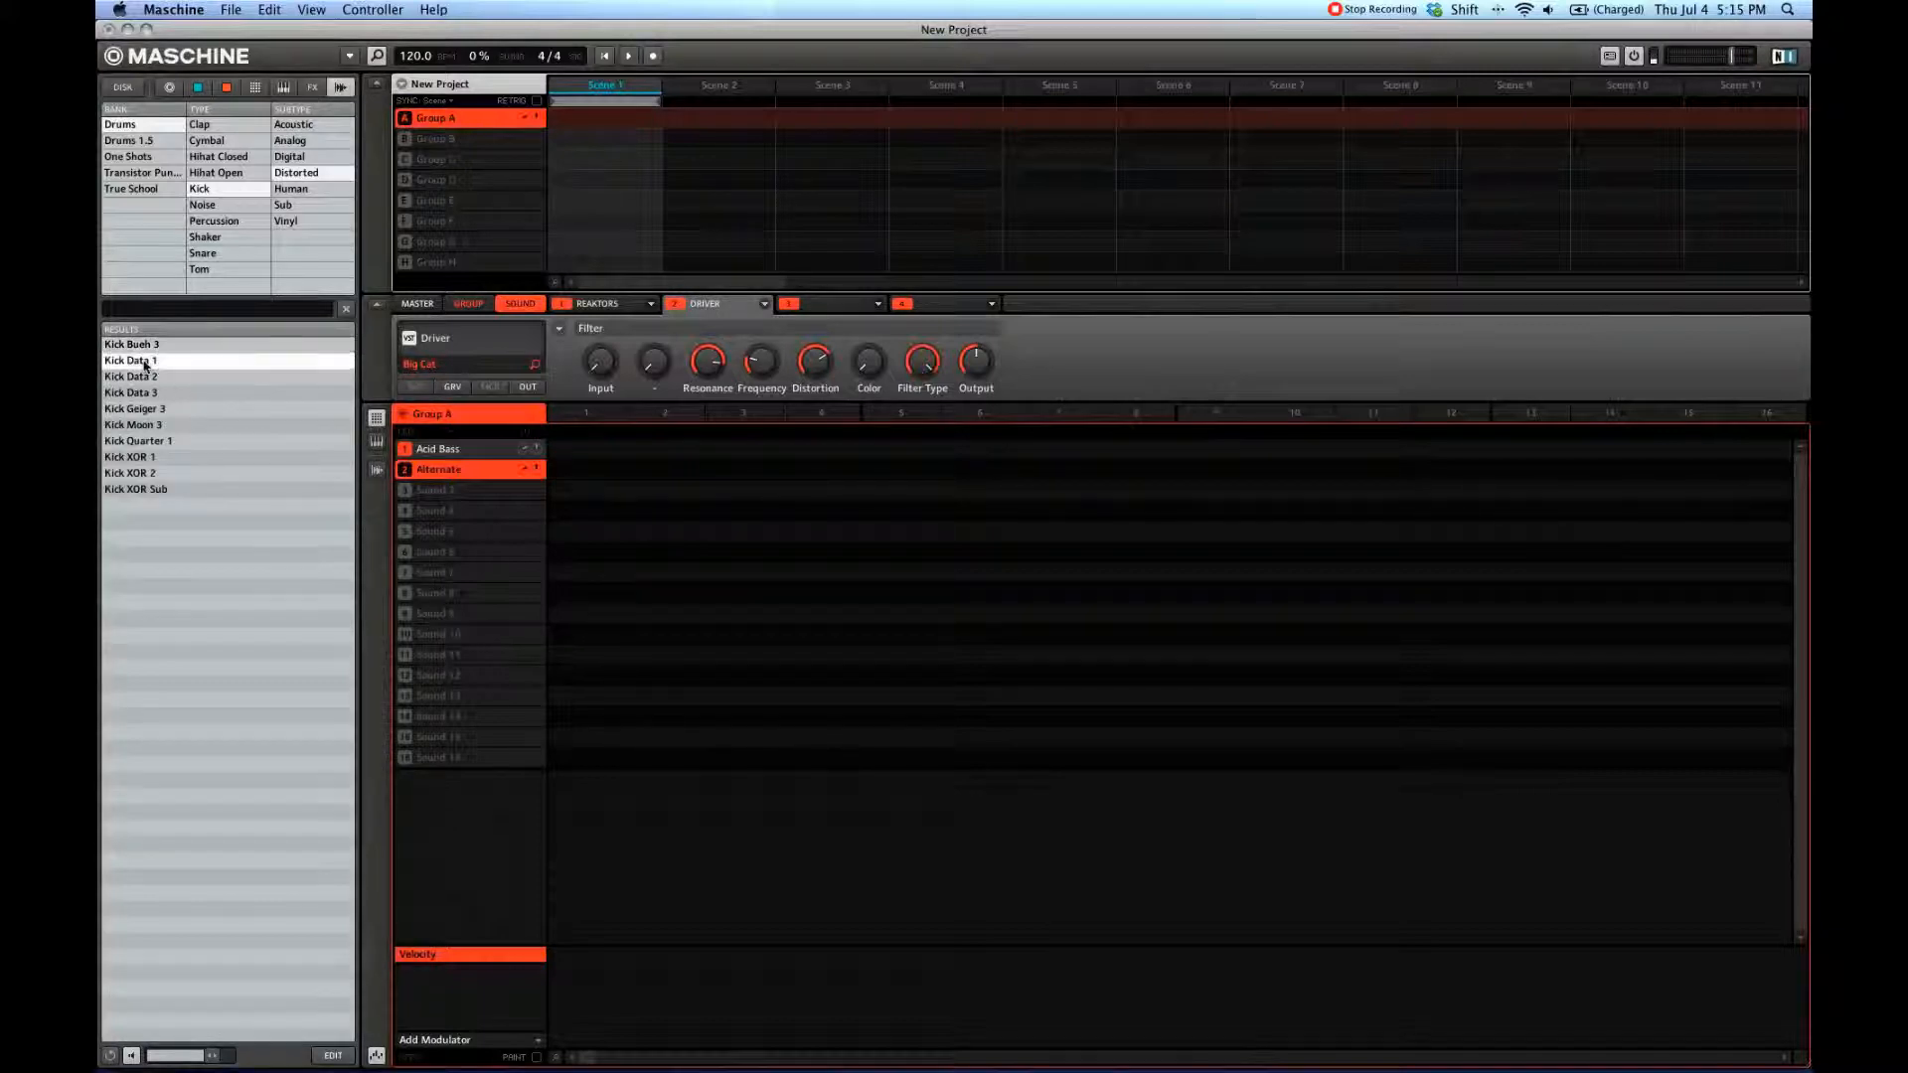
{"action": "left_click", "coordinate": [145, 379]}
{"action": "left_click", "coordinate": [151, 391]}
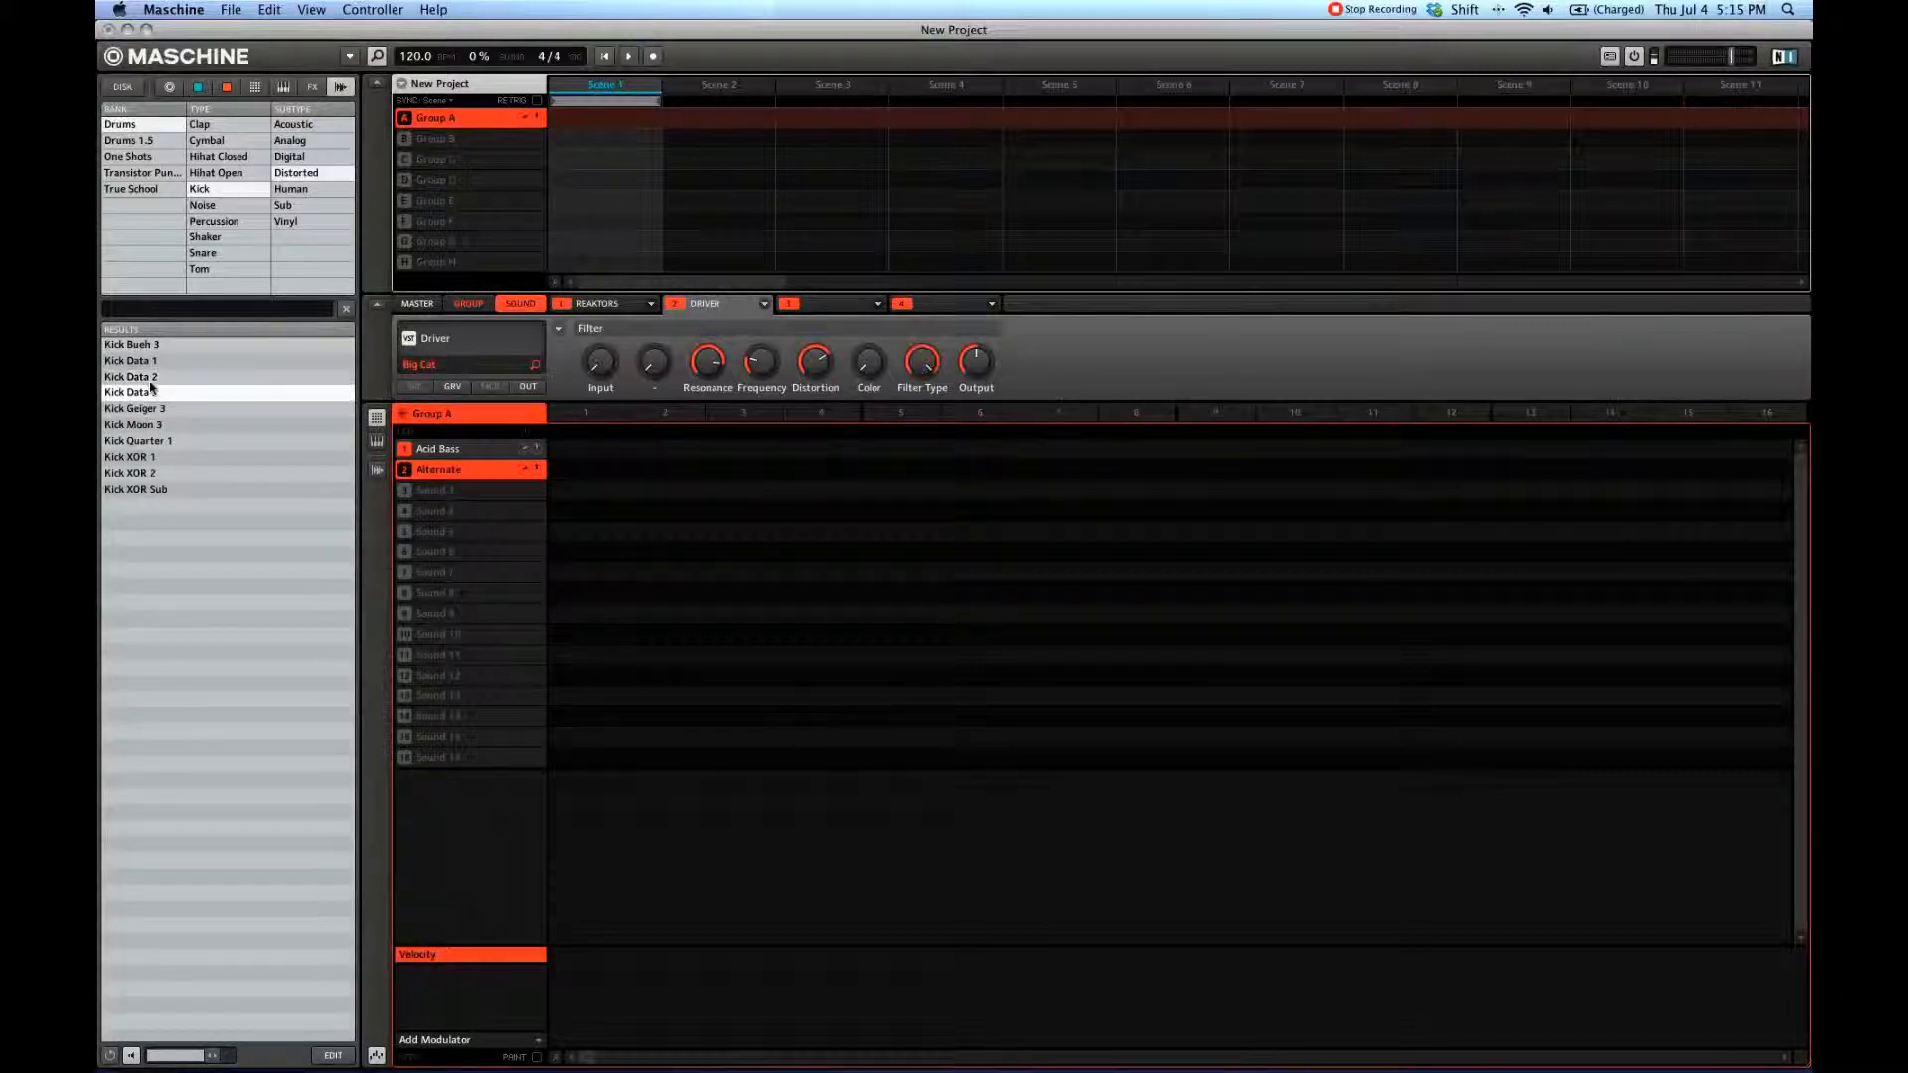
{"action": "left_click", "coordinate": [137, 424]}
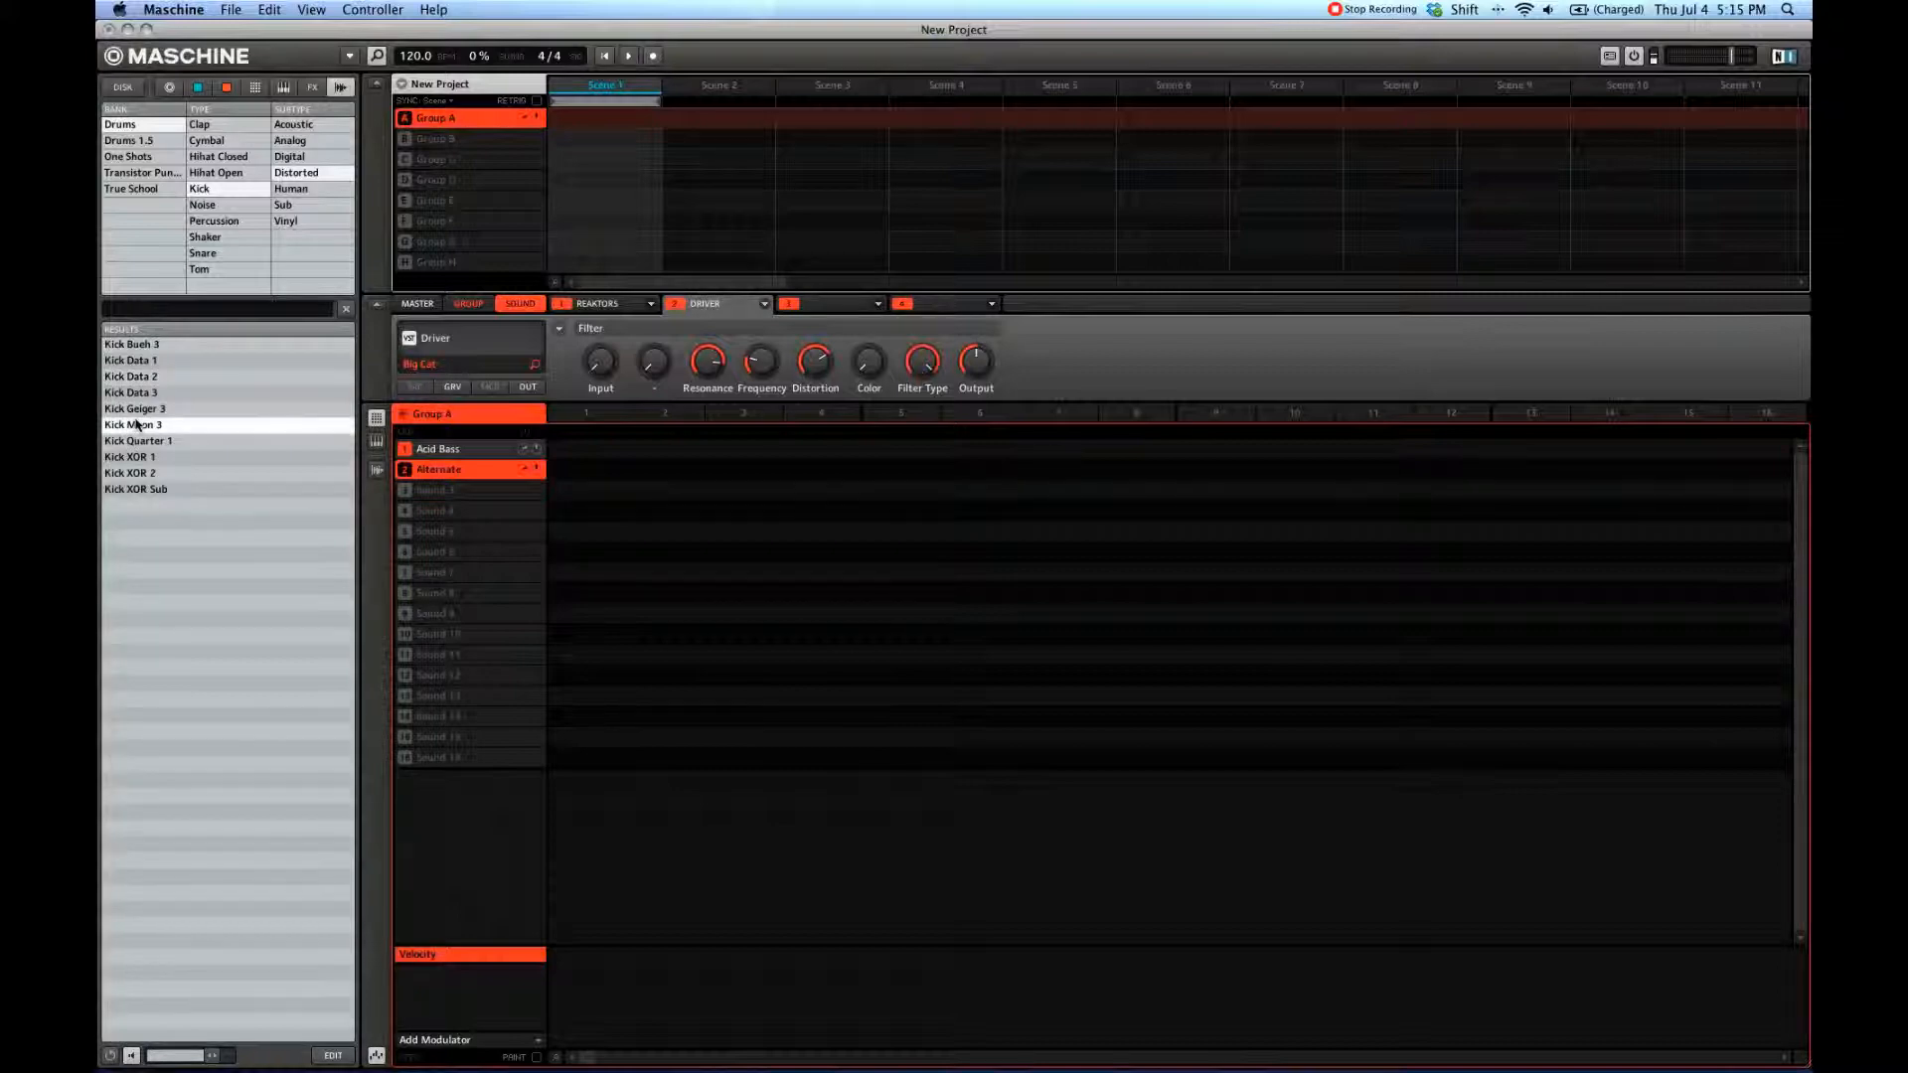
{"action": "left_click", "coordinate": [137, 409]}
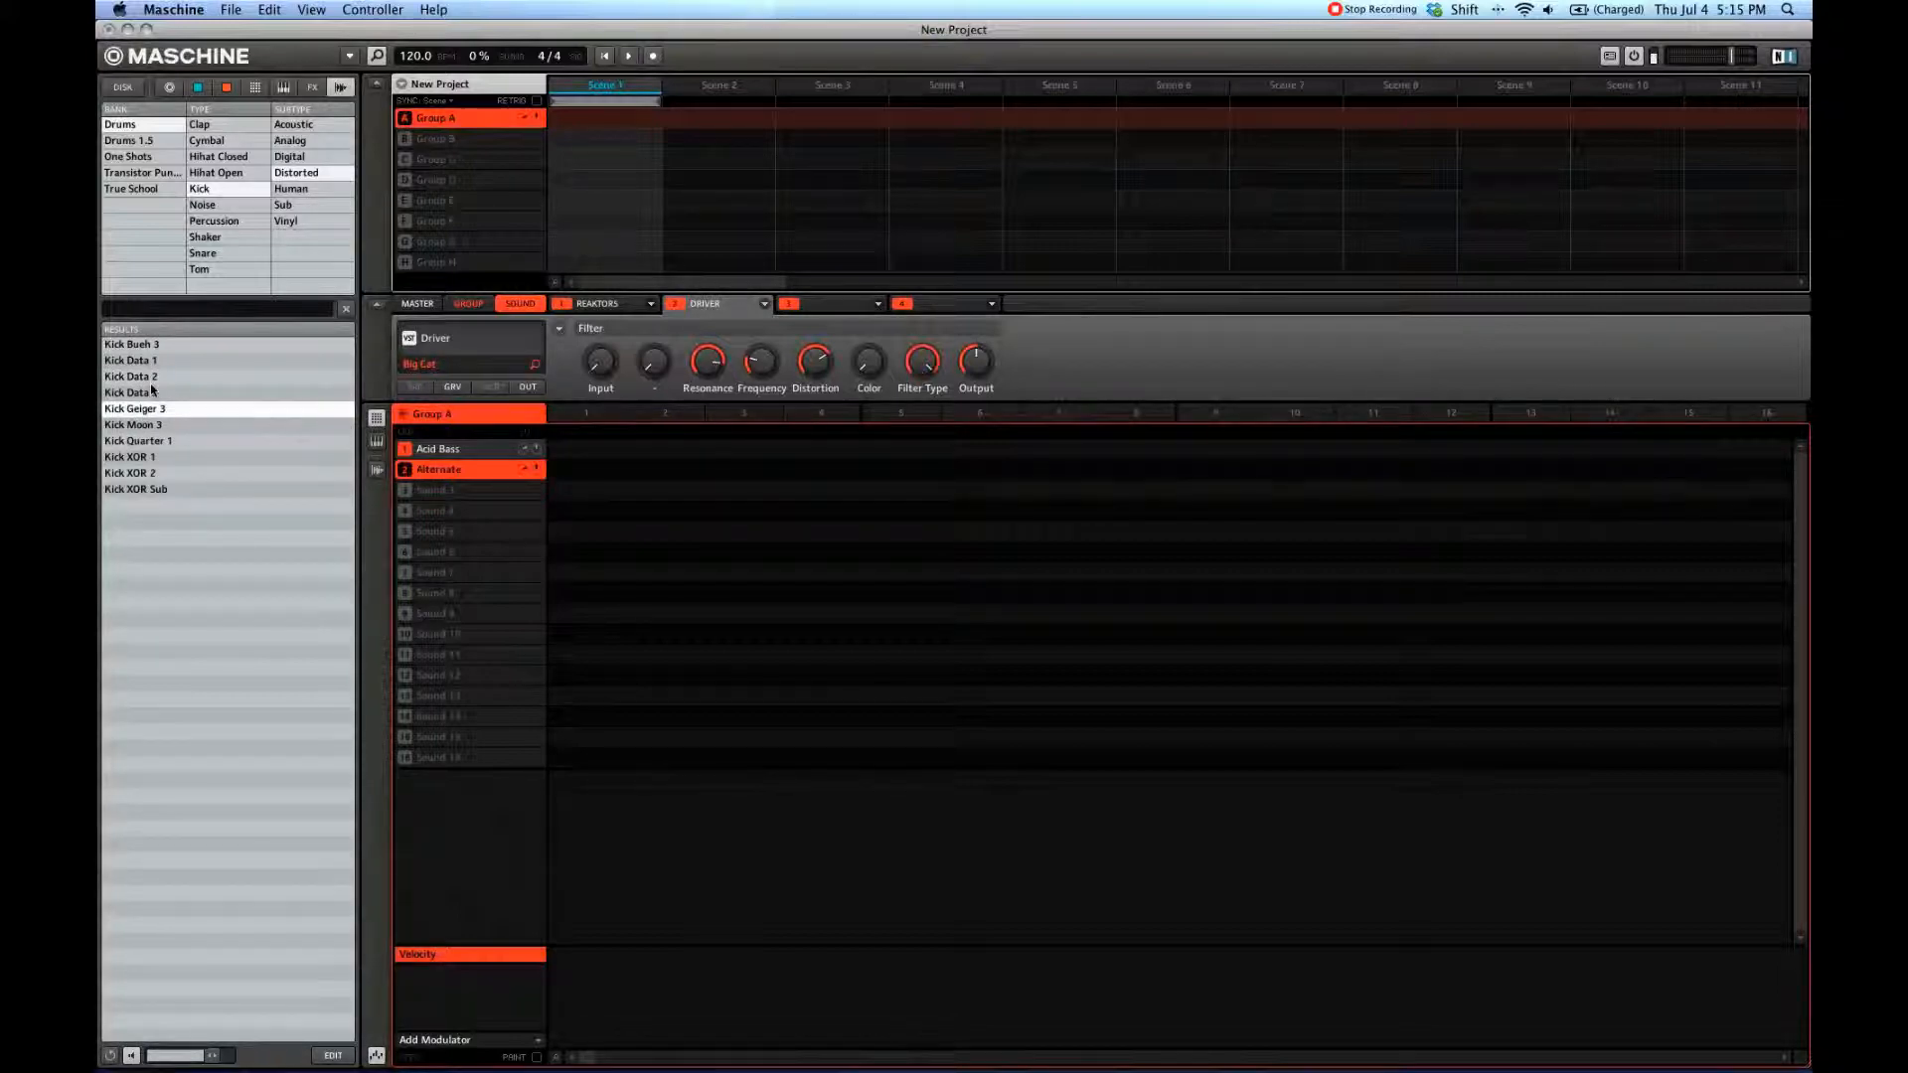
Step: Browse the kick samples of the Human, Sub and Vinyl subtypes, ending on Sub
{"action": "left_click", "coordinate": [309, 189]}
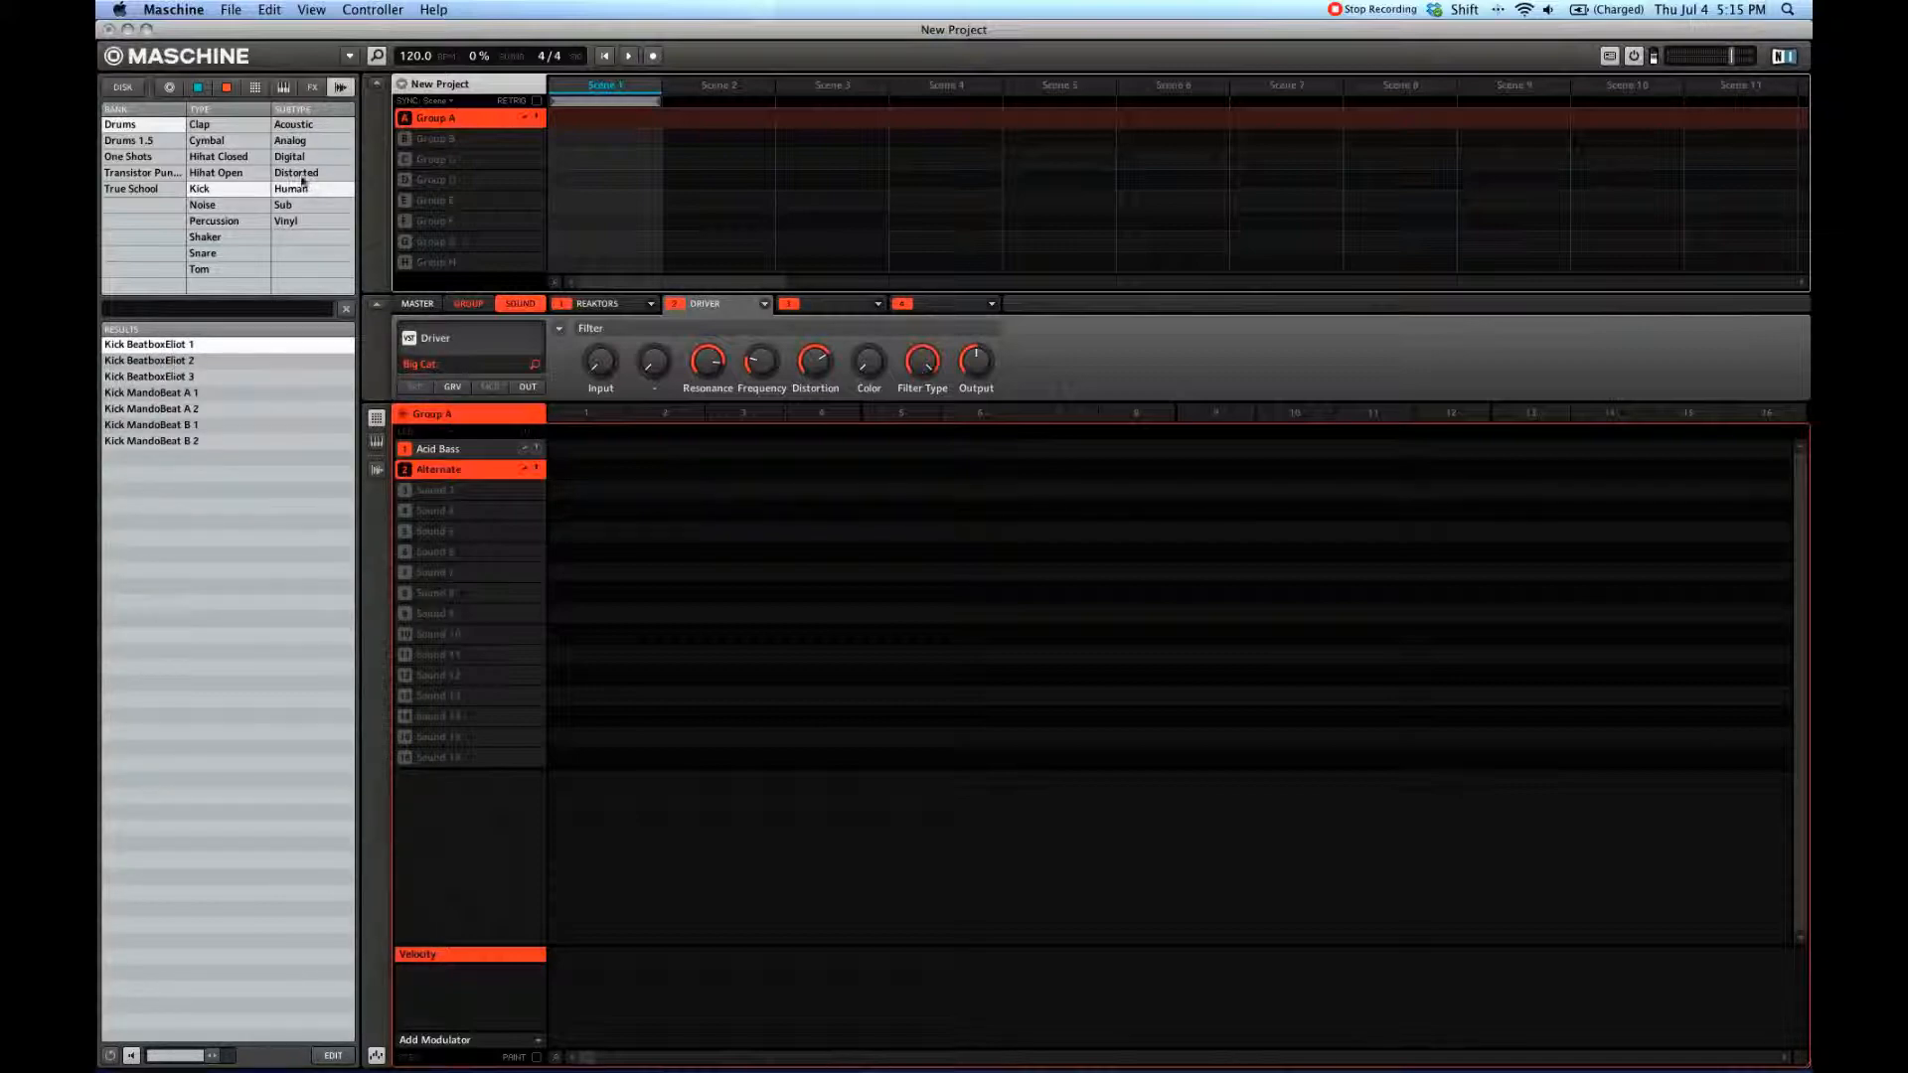
{"action": "left_click", "coordinate": [296, 204]}
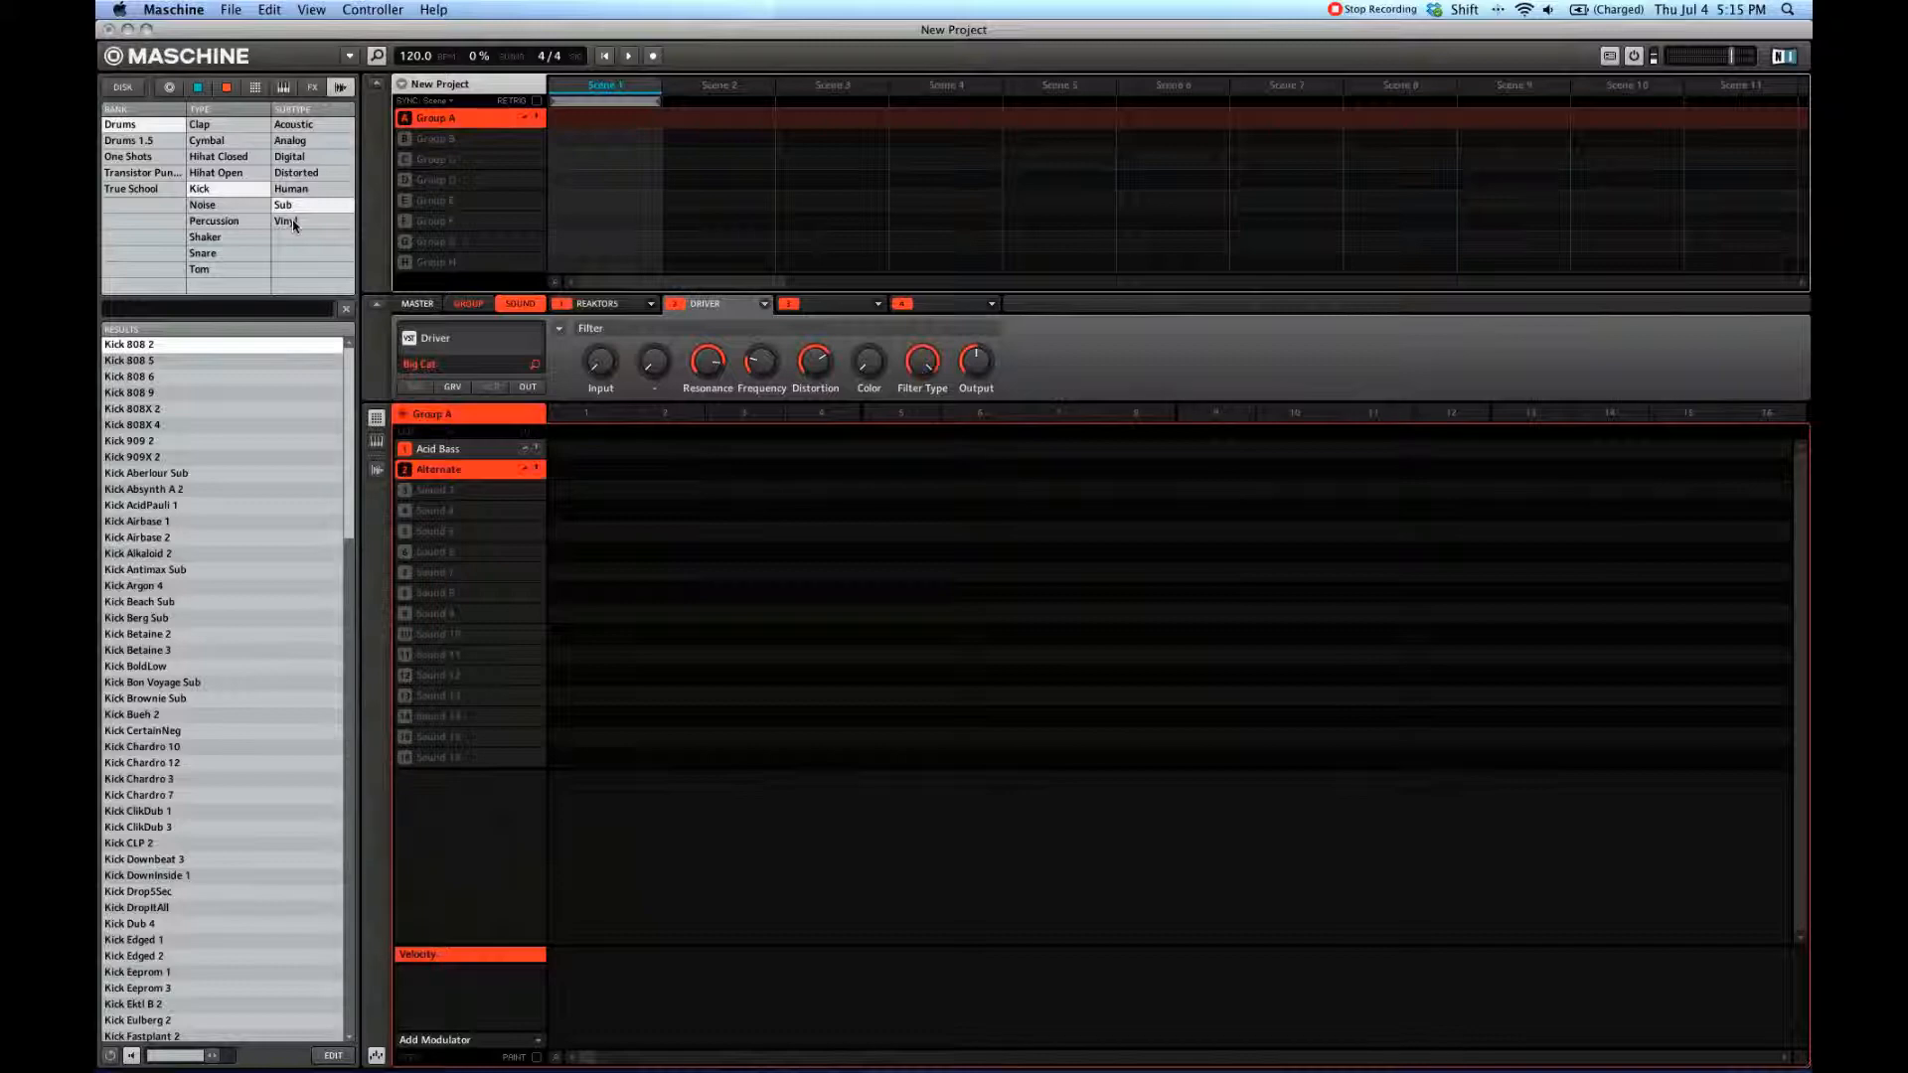
{"action": "left_click", "coordinate": [295, 219]}
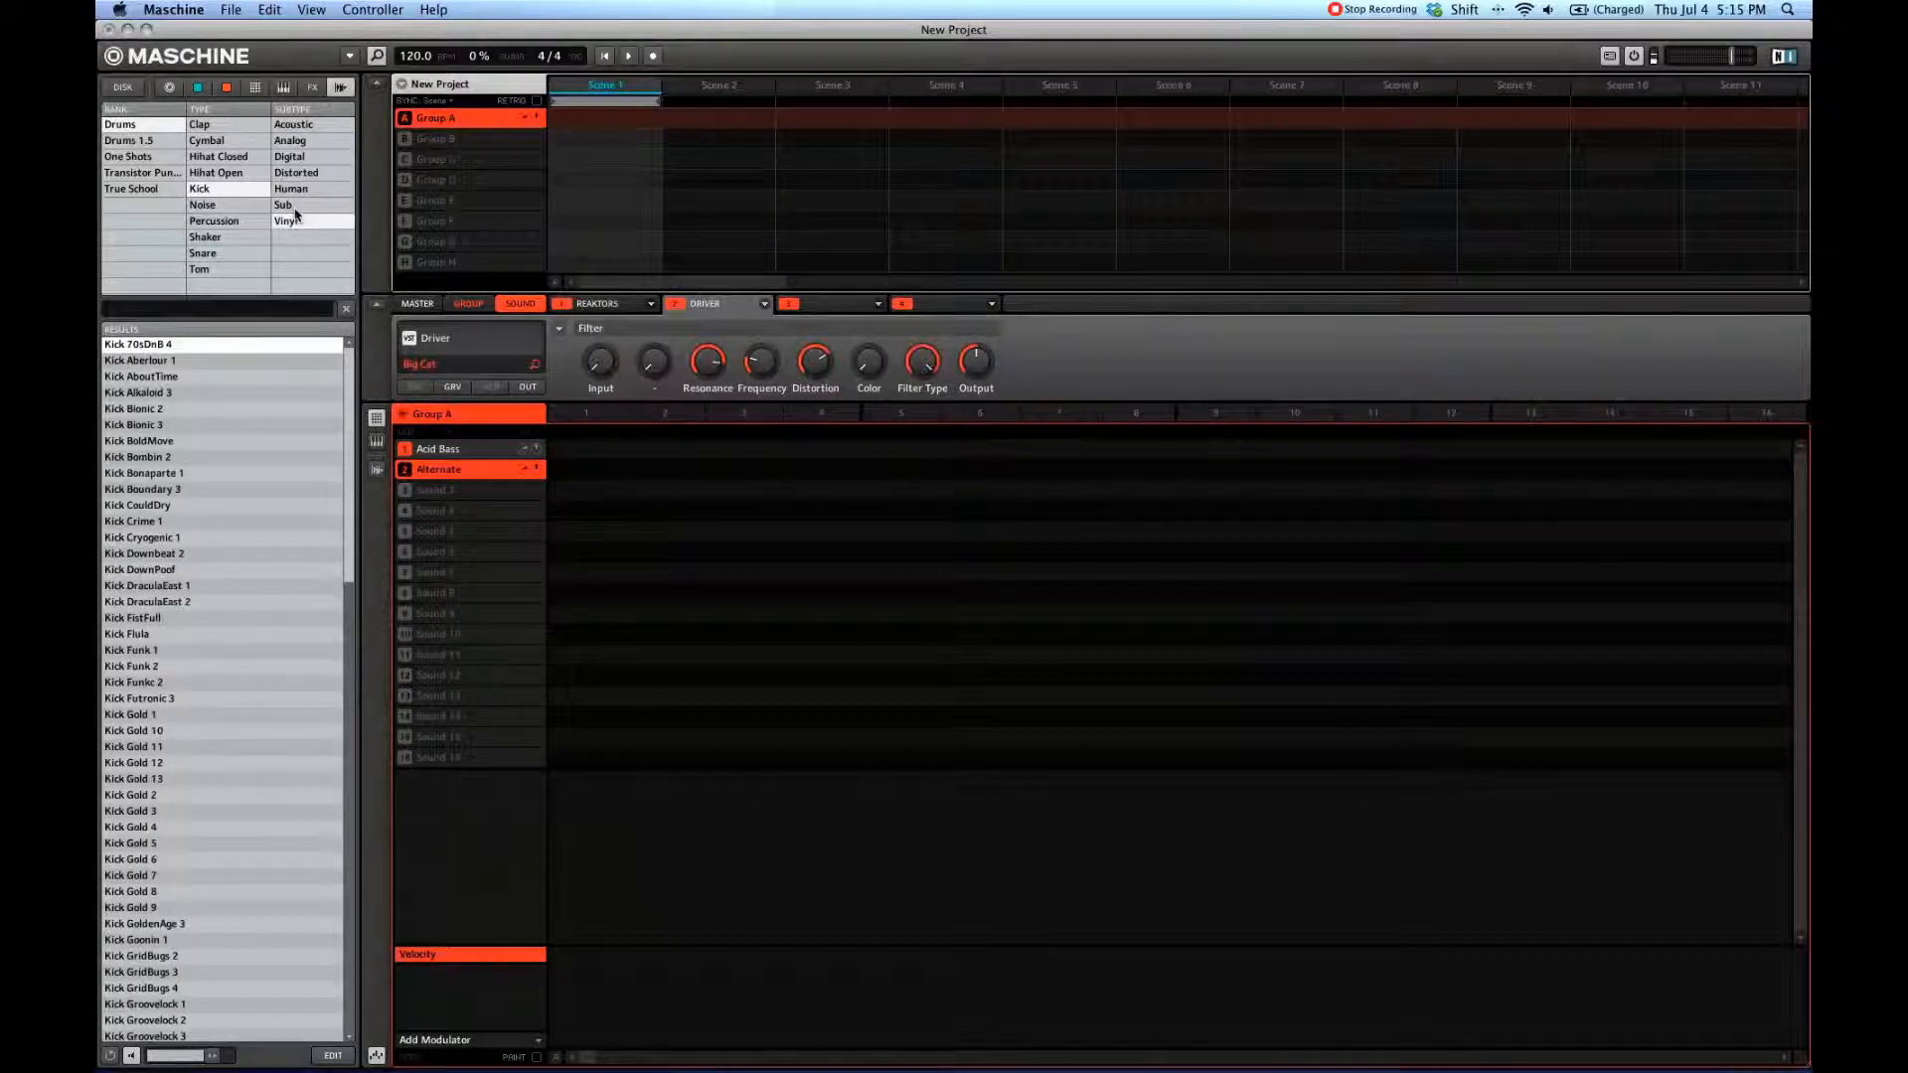
{"action": "left_click", "coordinate": [295, 206]}
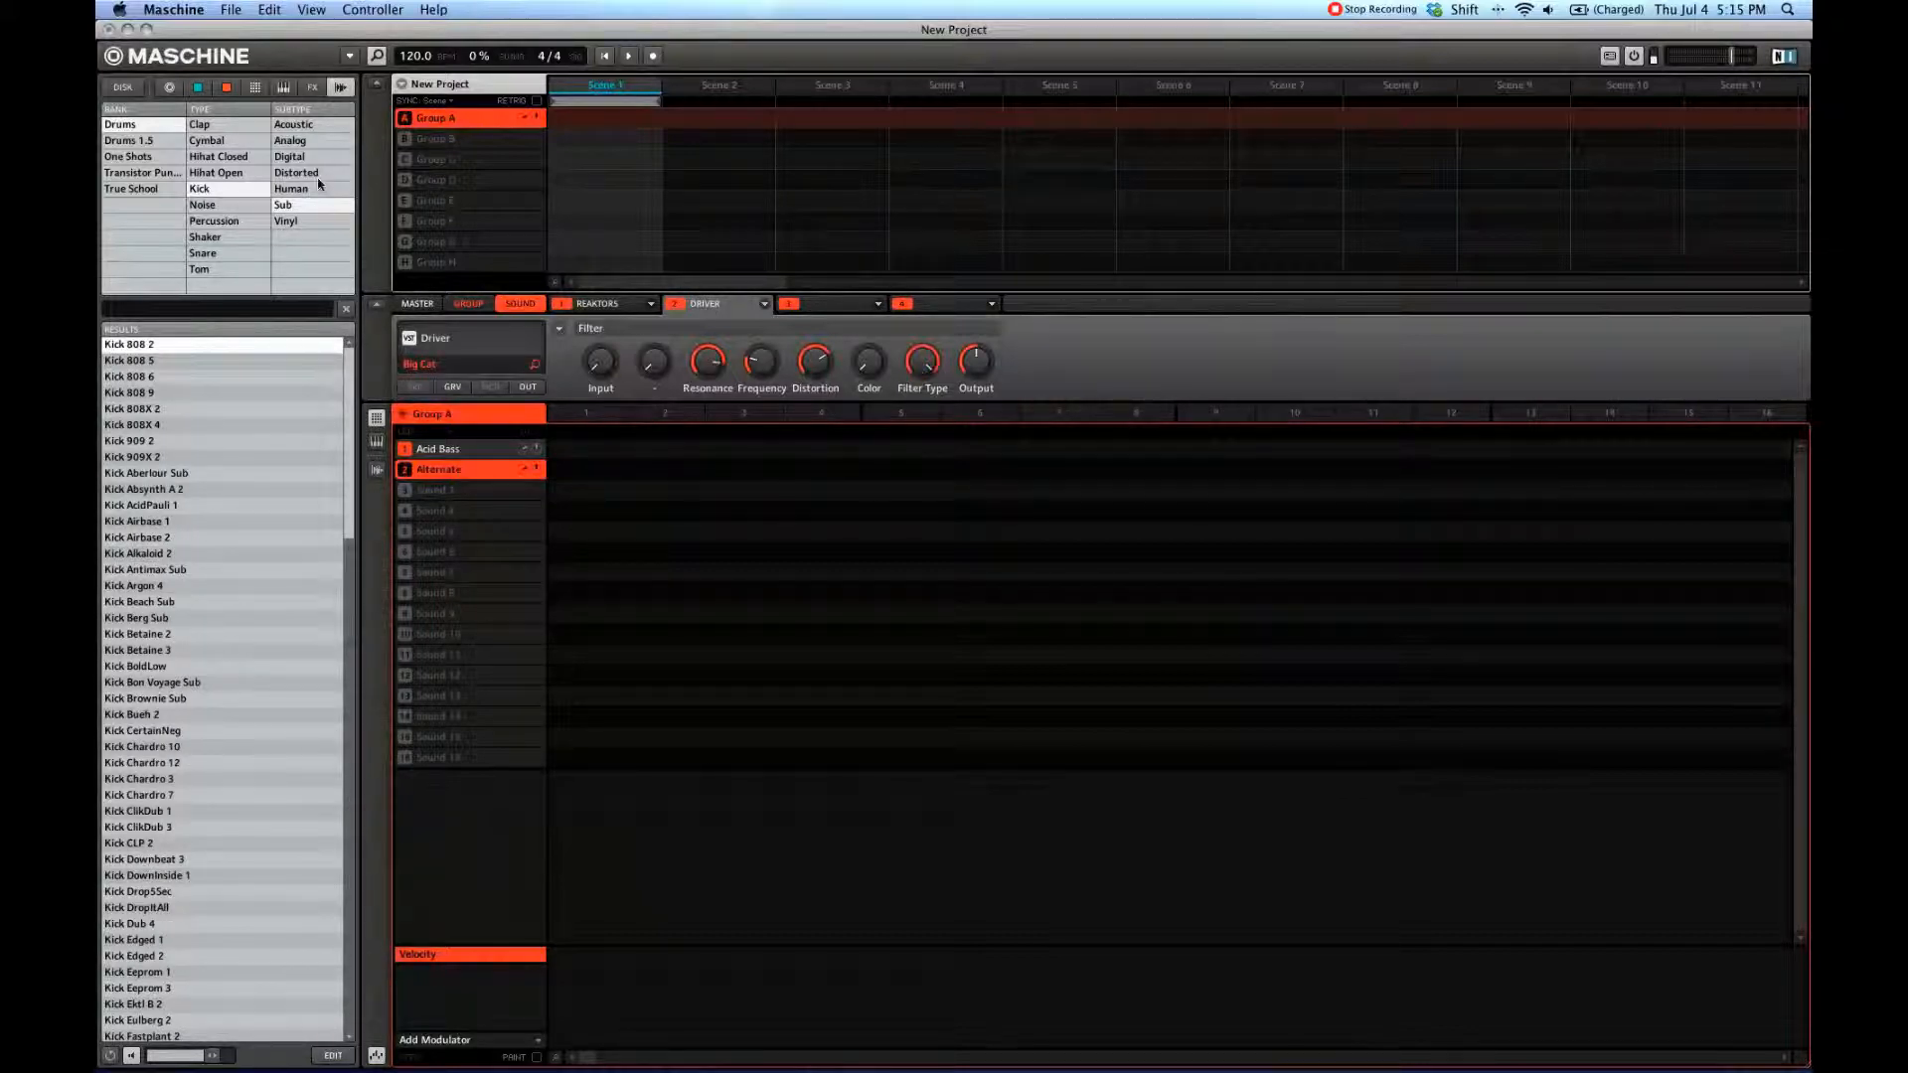
Step: Show the disk's folders in the browser, then return to the sample library
{"action": "left_click", "coordinate": [123, 87]}
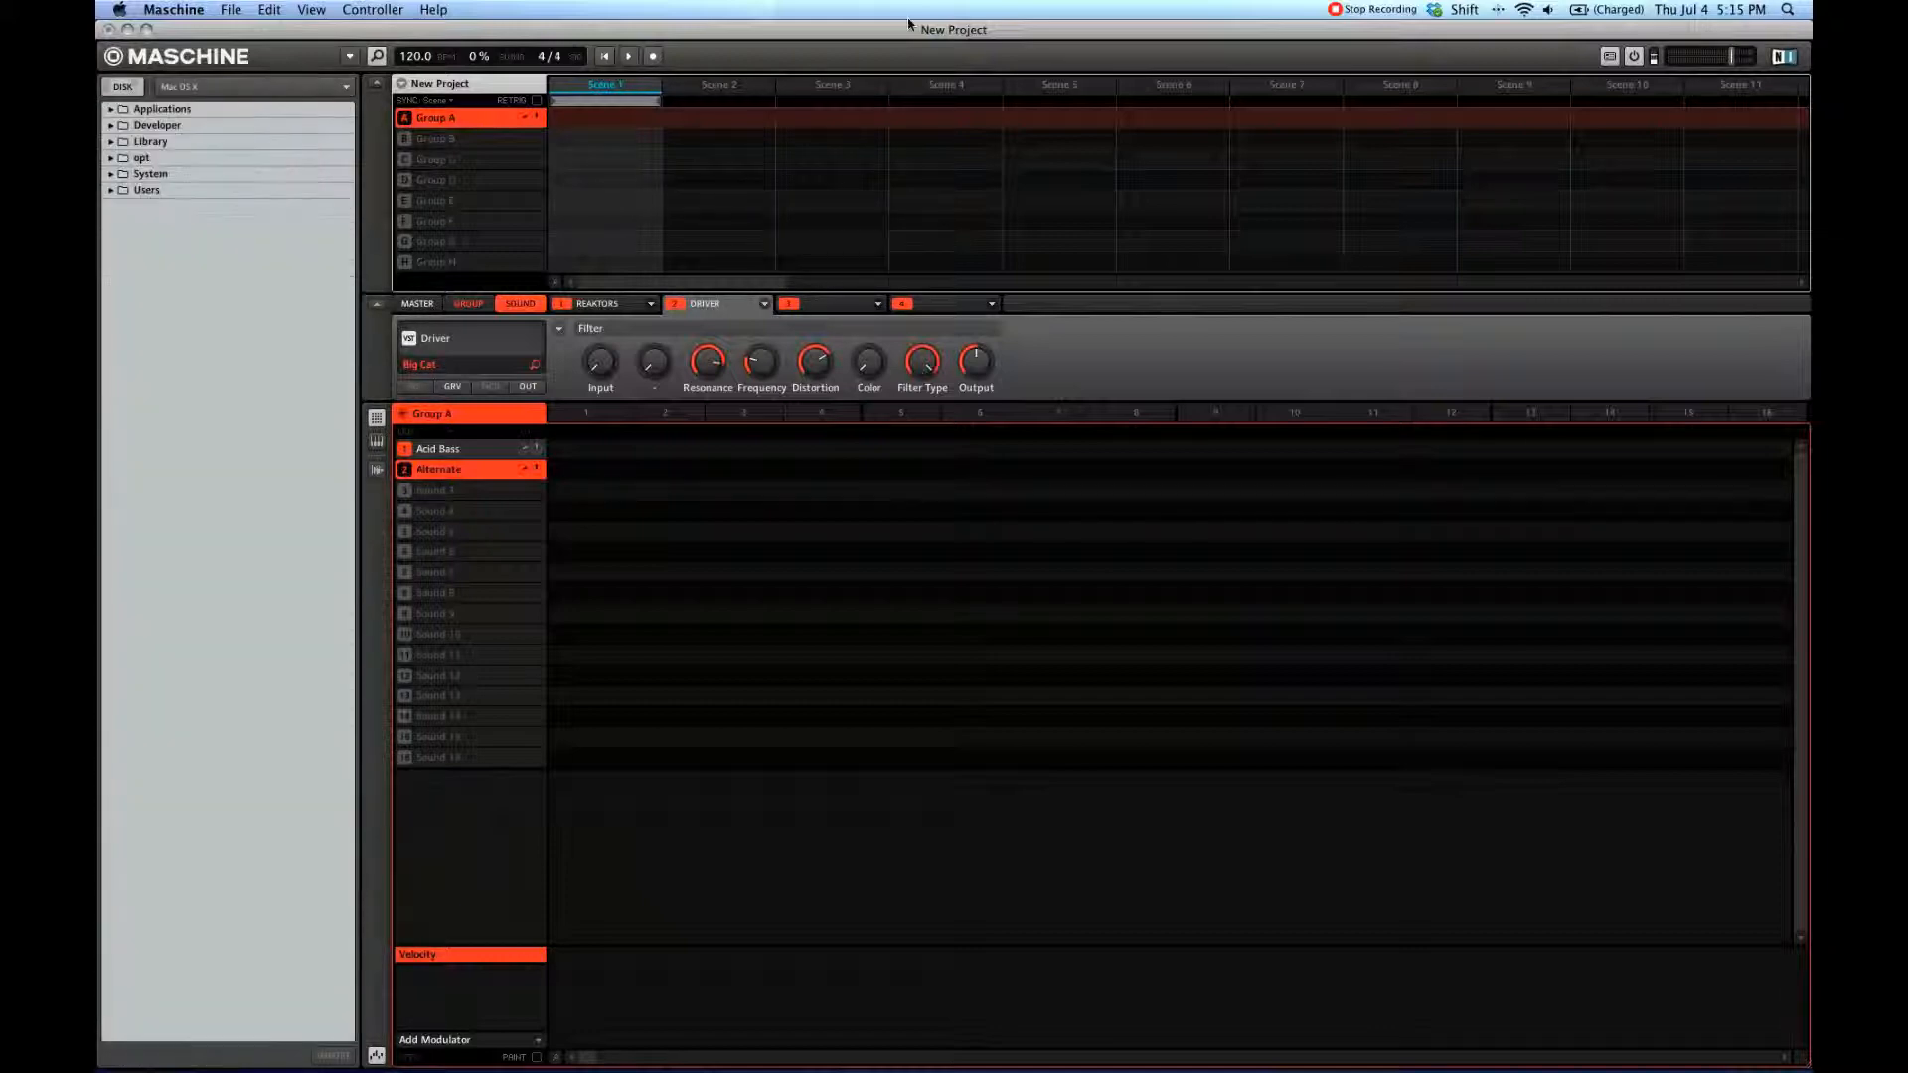
{"action": "mouse_move", "coordinate": [909, 30]}
{"action": "left_mouse_down"}
{"action": "mouse_move", "coordinate": [701, 168]}
{"action": "mouse_move", "coordinate": [907, 18]}
{"action": "left_mouse_up"}
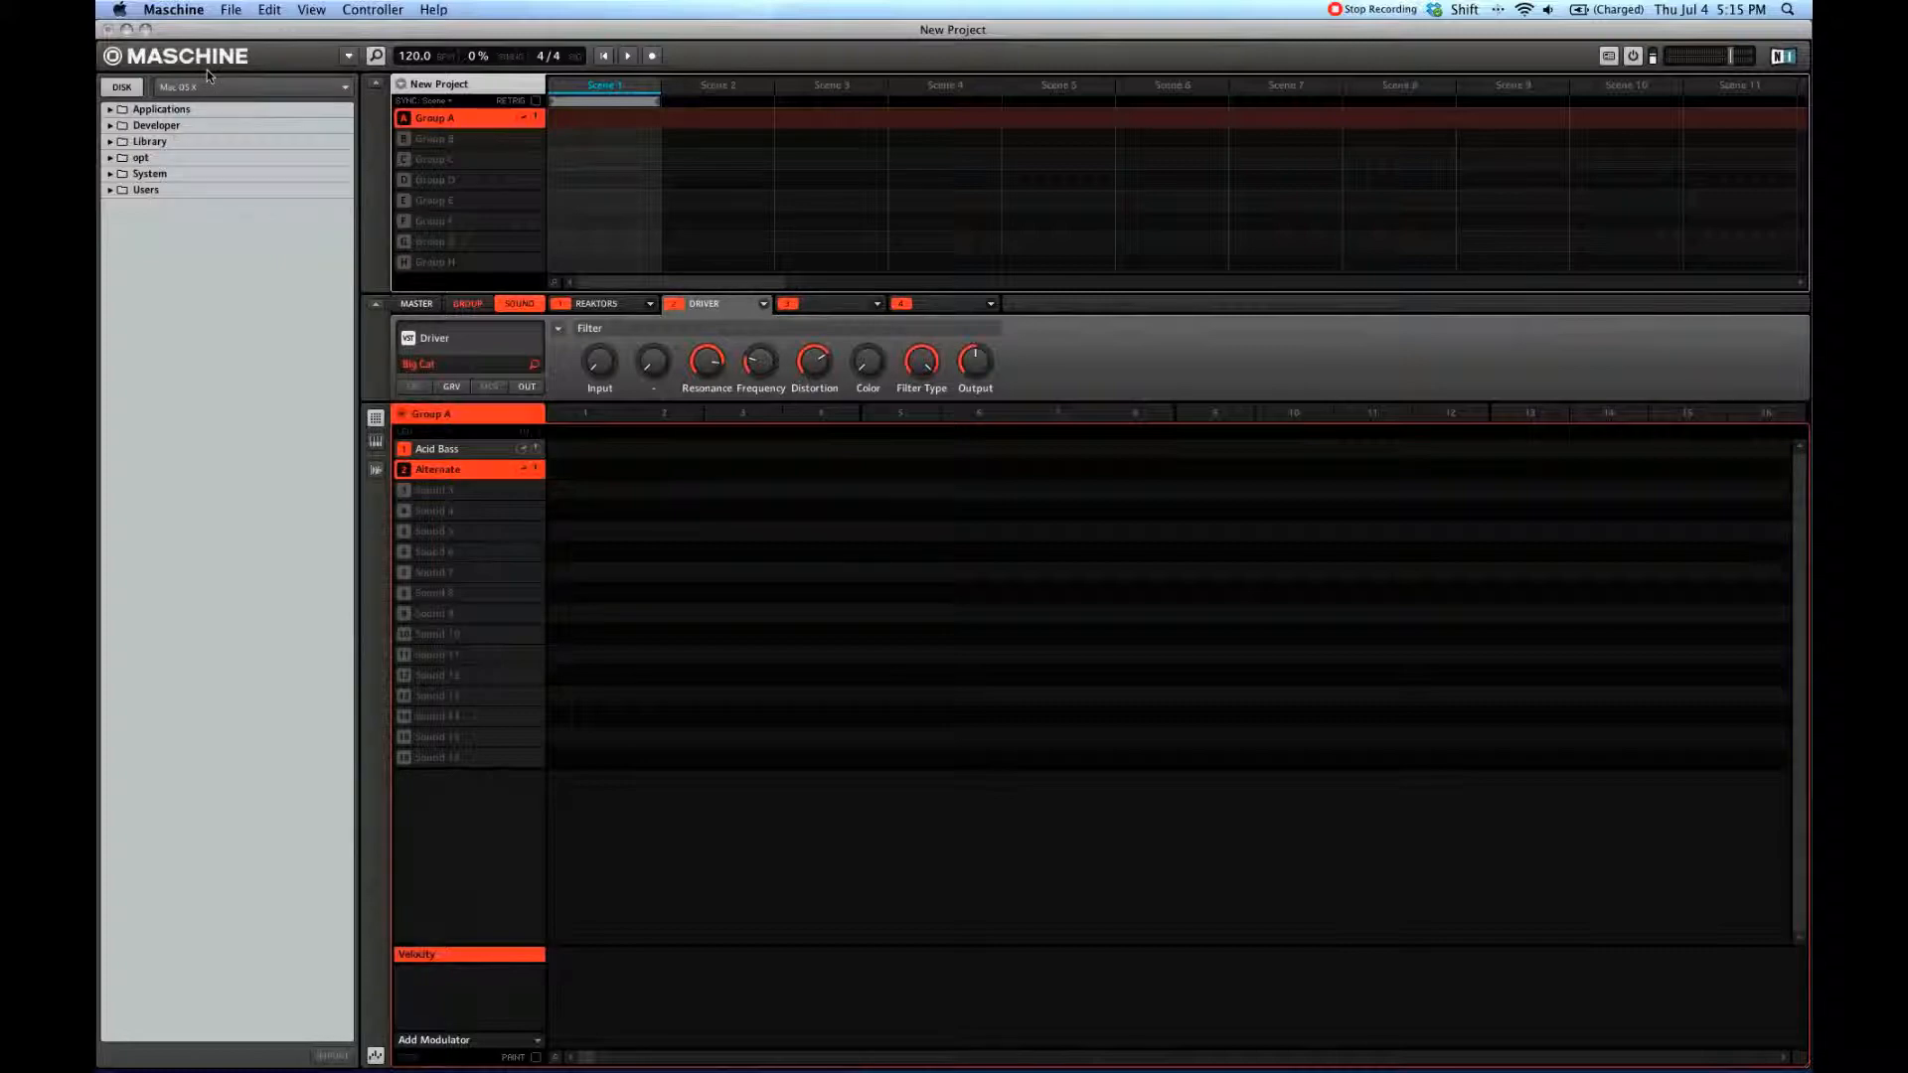
{"action": "left_click", "coordinate": [144, 89]}
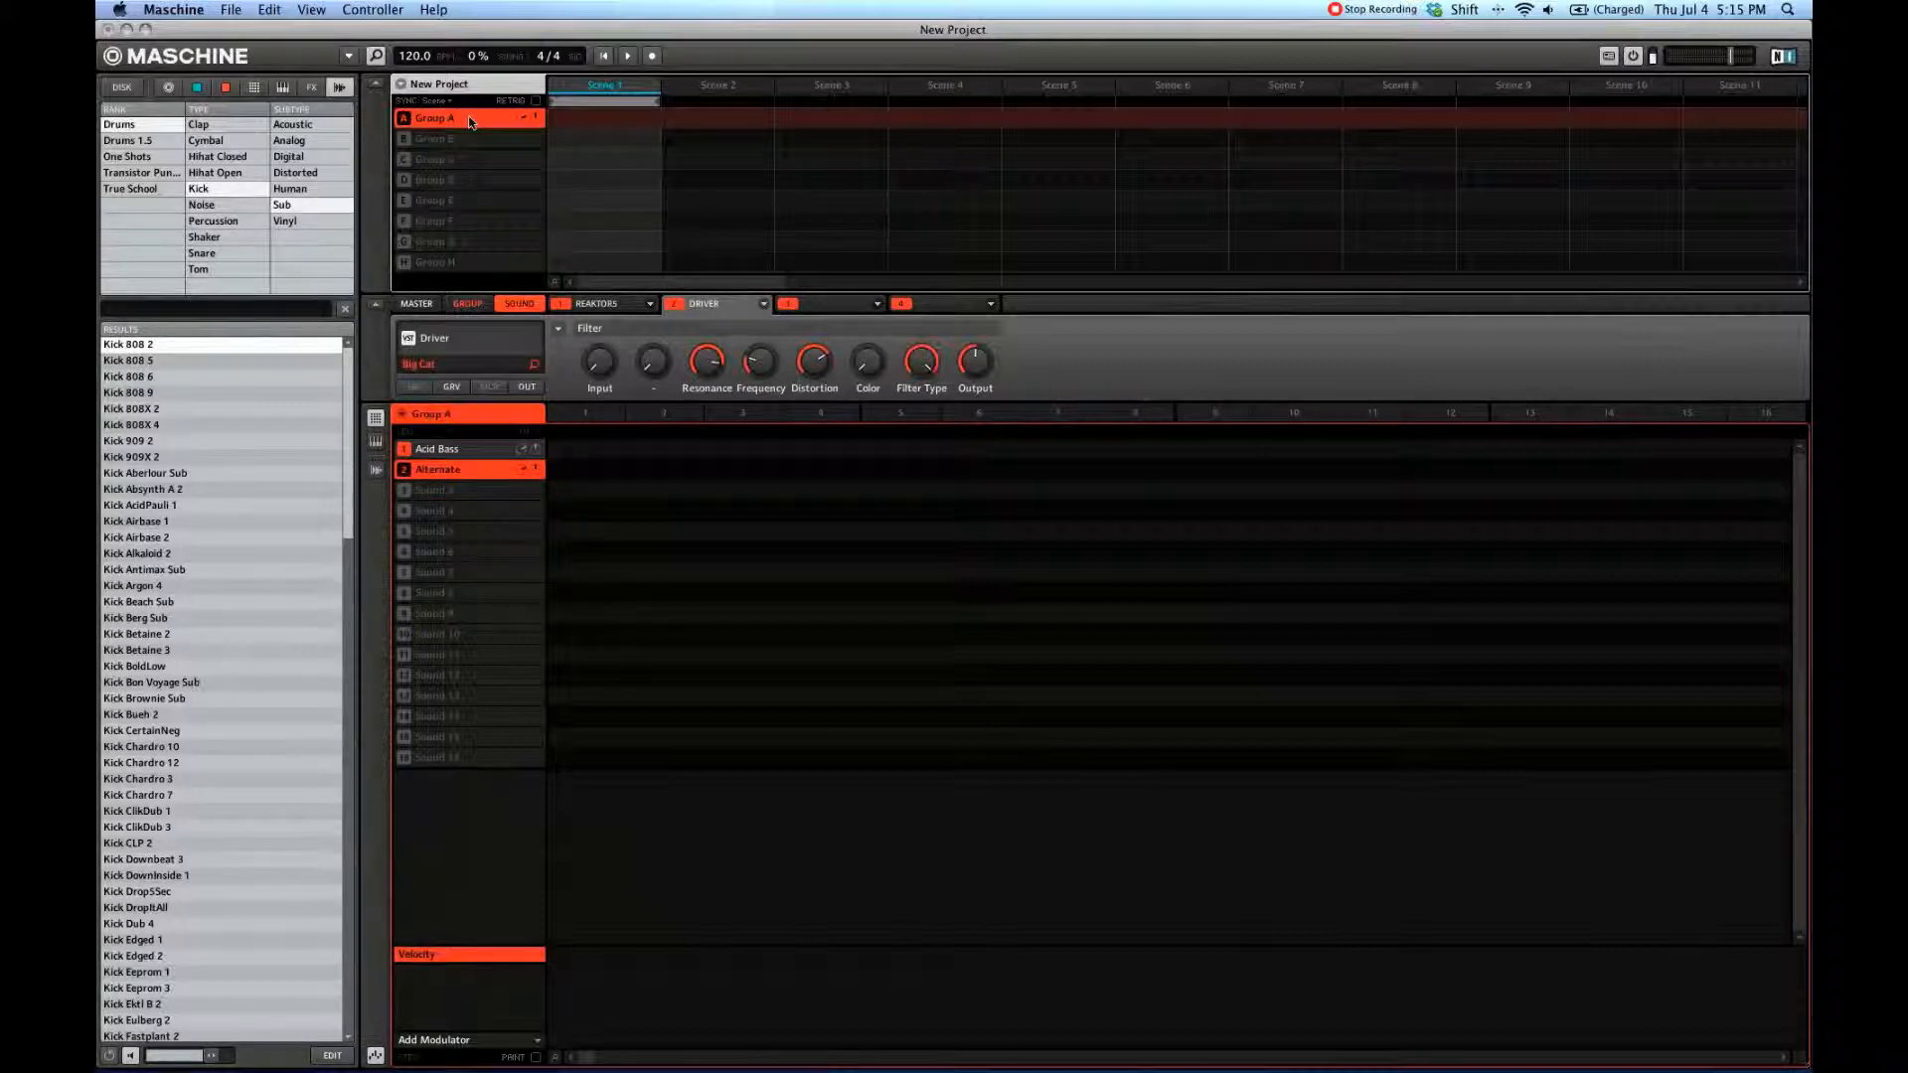
Step: View the contents of Group B and Group C, then return to Group A
{"action": "left_click", "coordinate": [447, 138]}
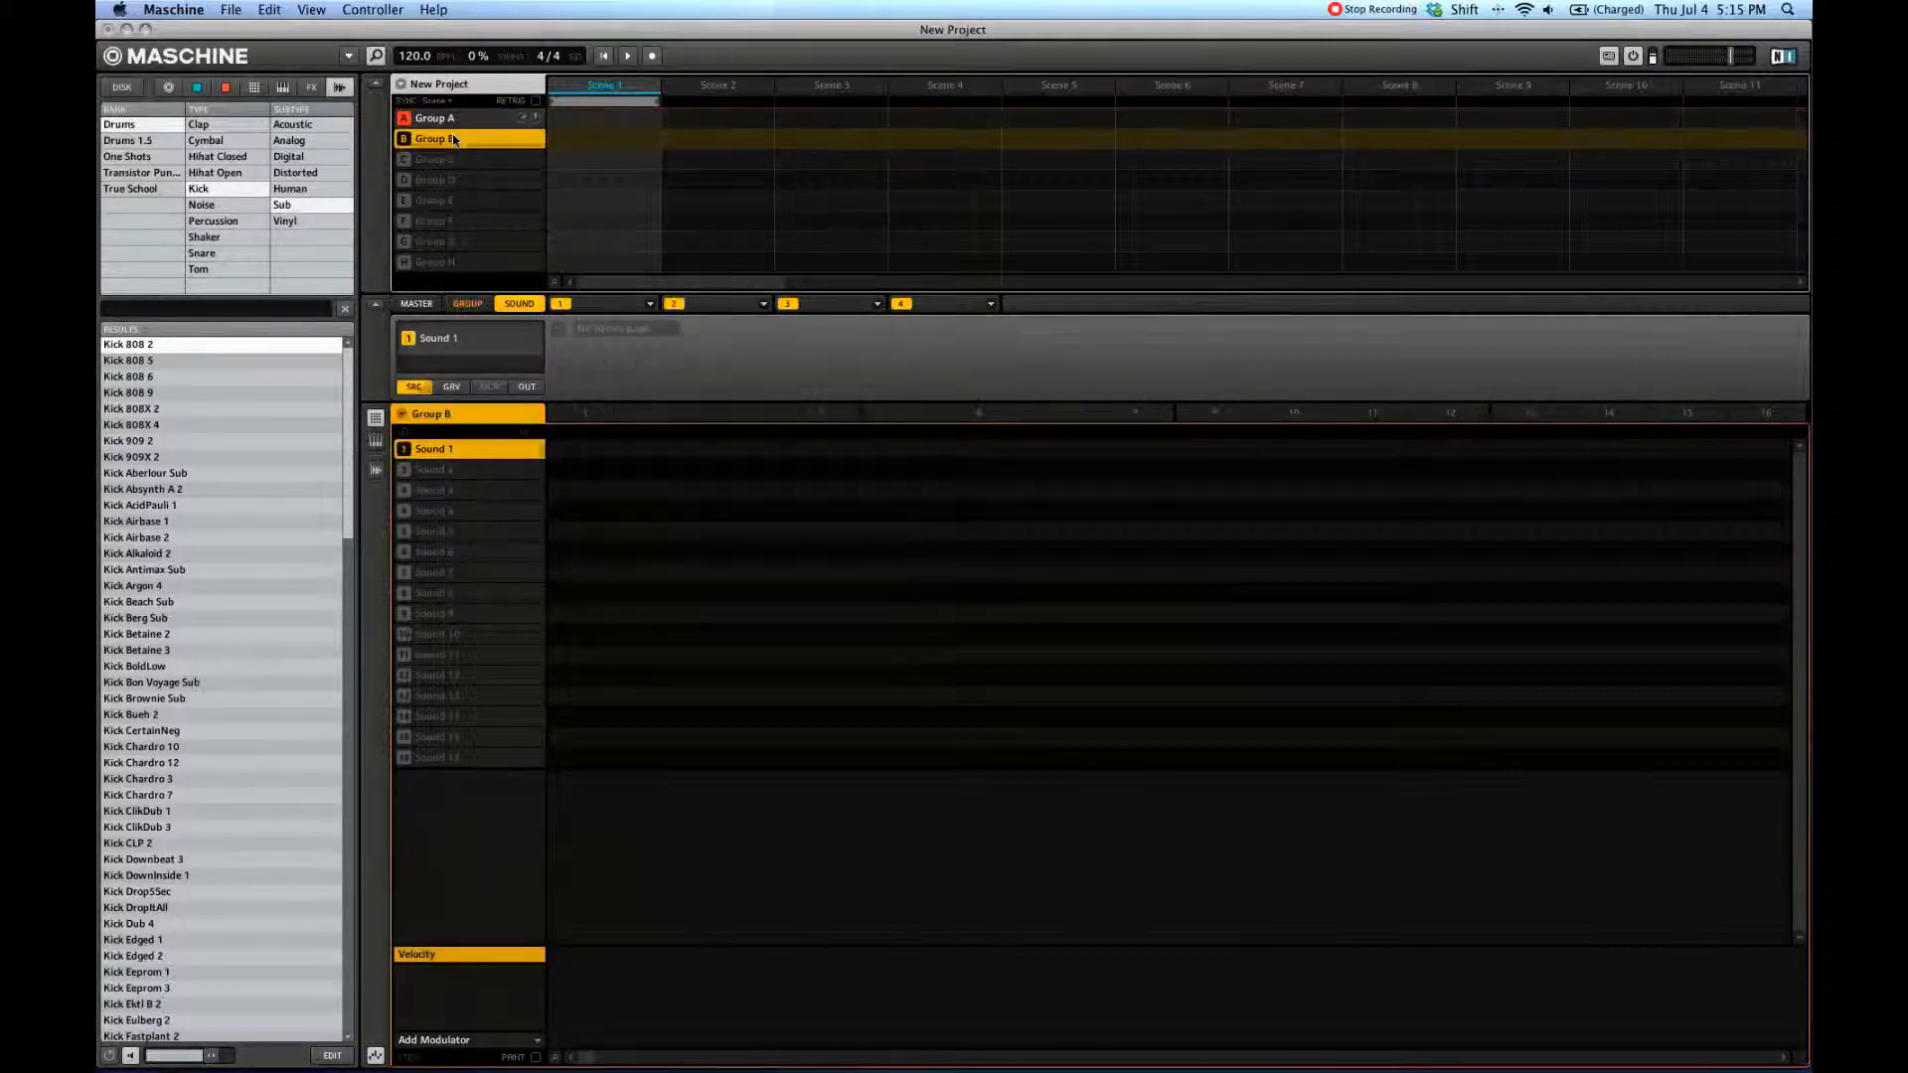
{"action": "left_click", "coordinate": [465, 161]}
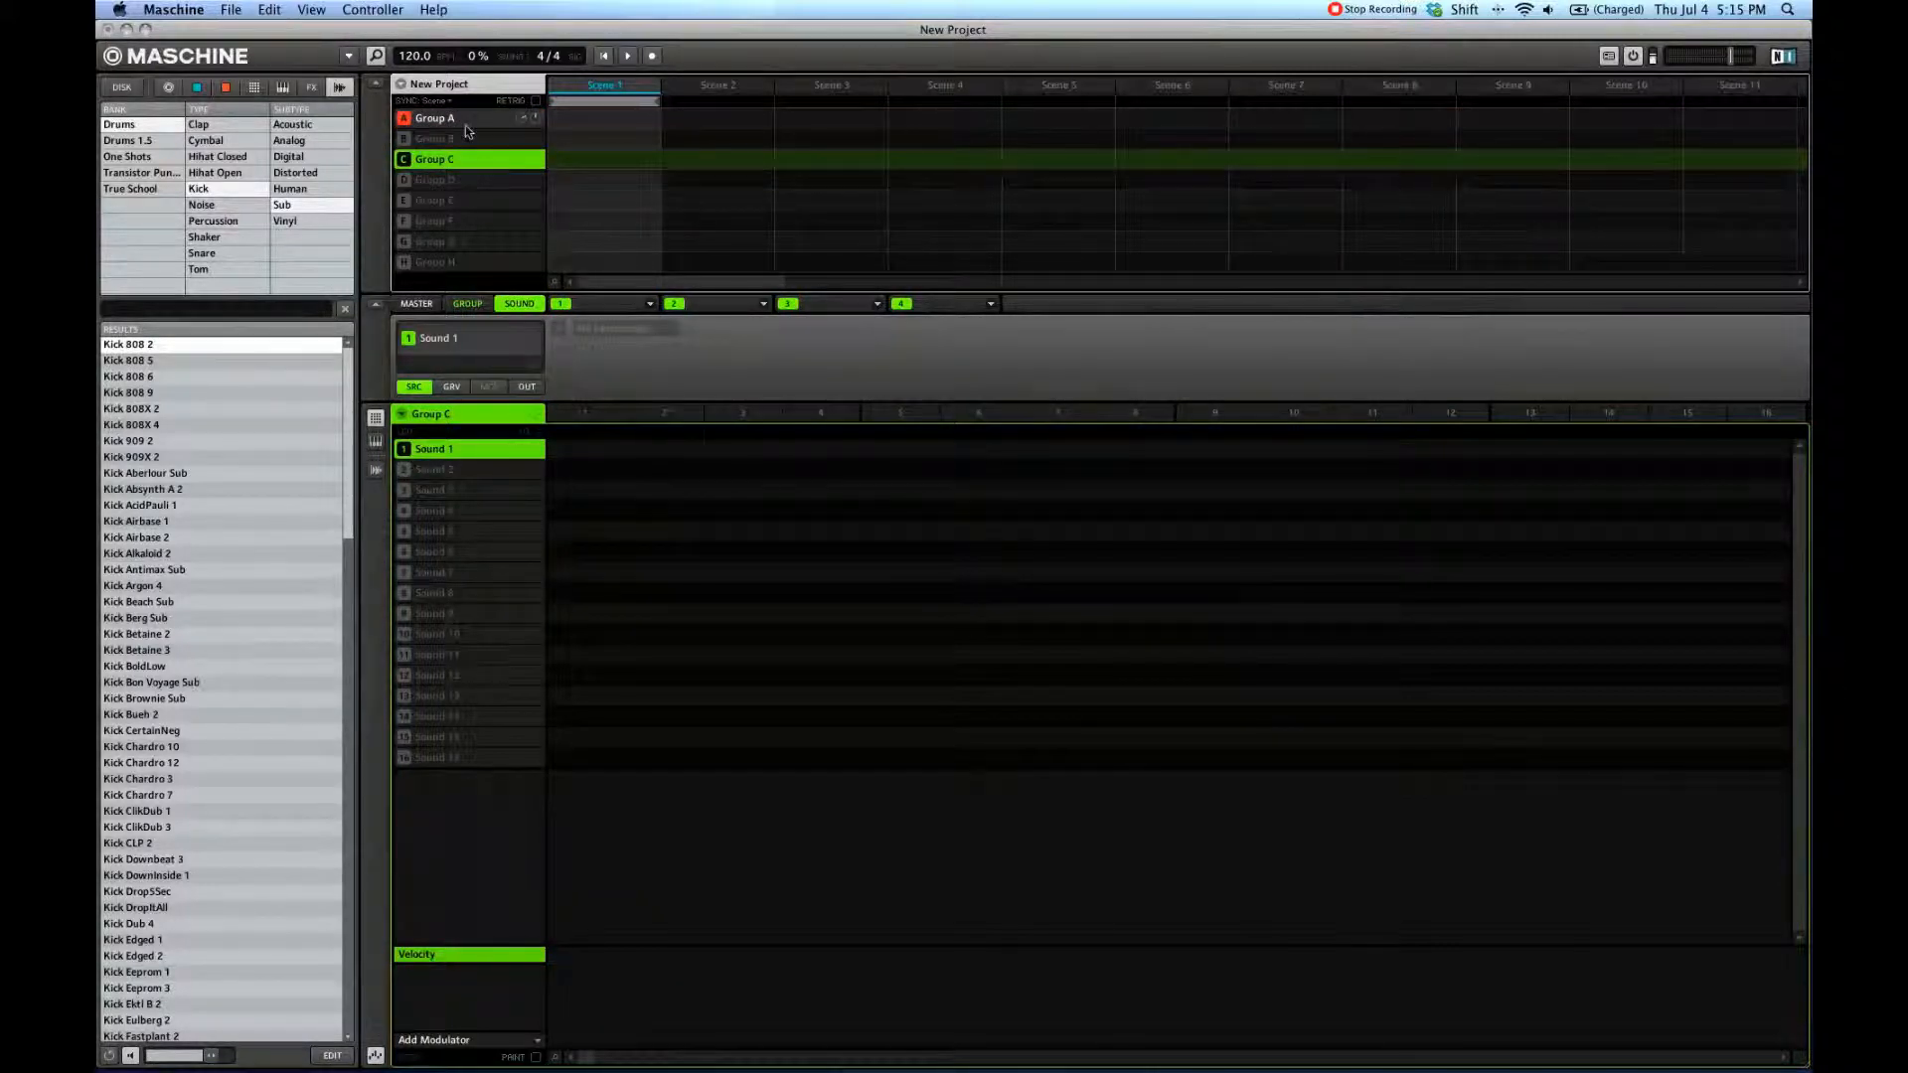
{"action": "left_click", "coordinate": [466, 119]}
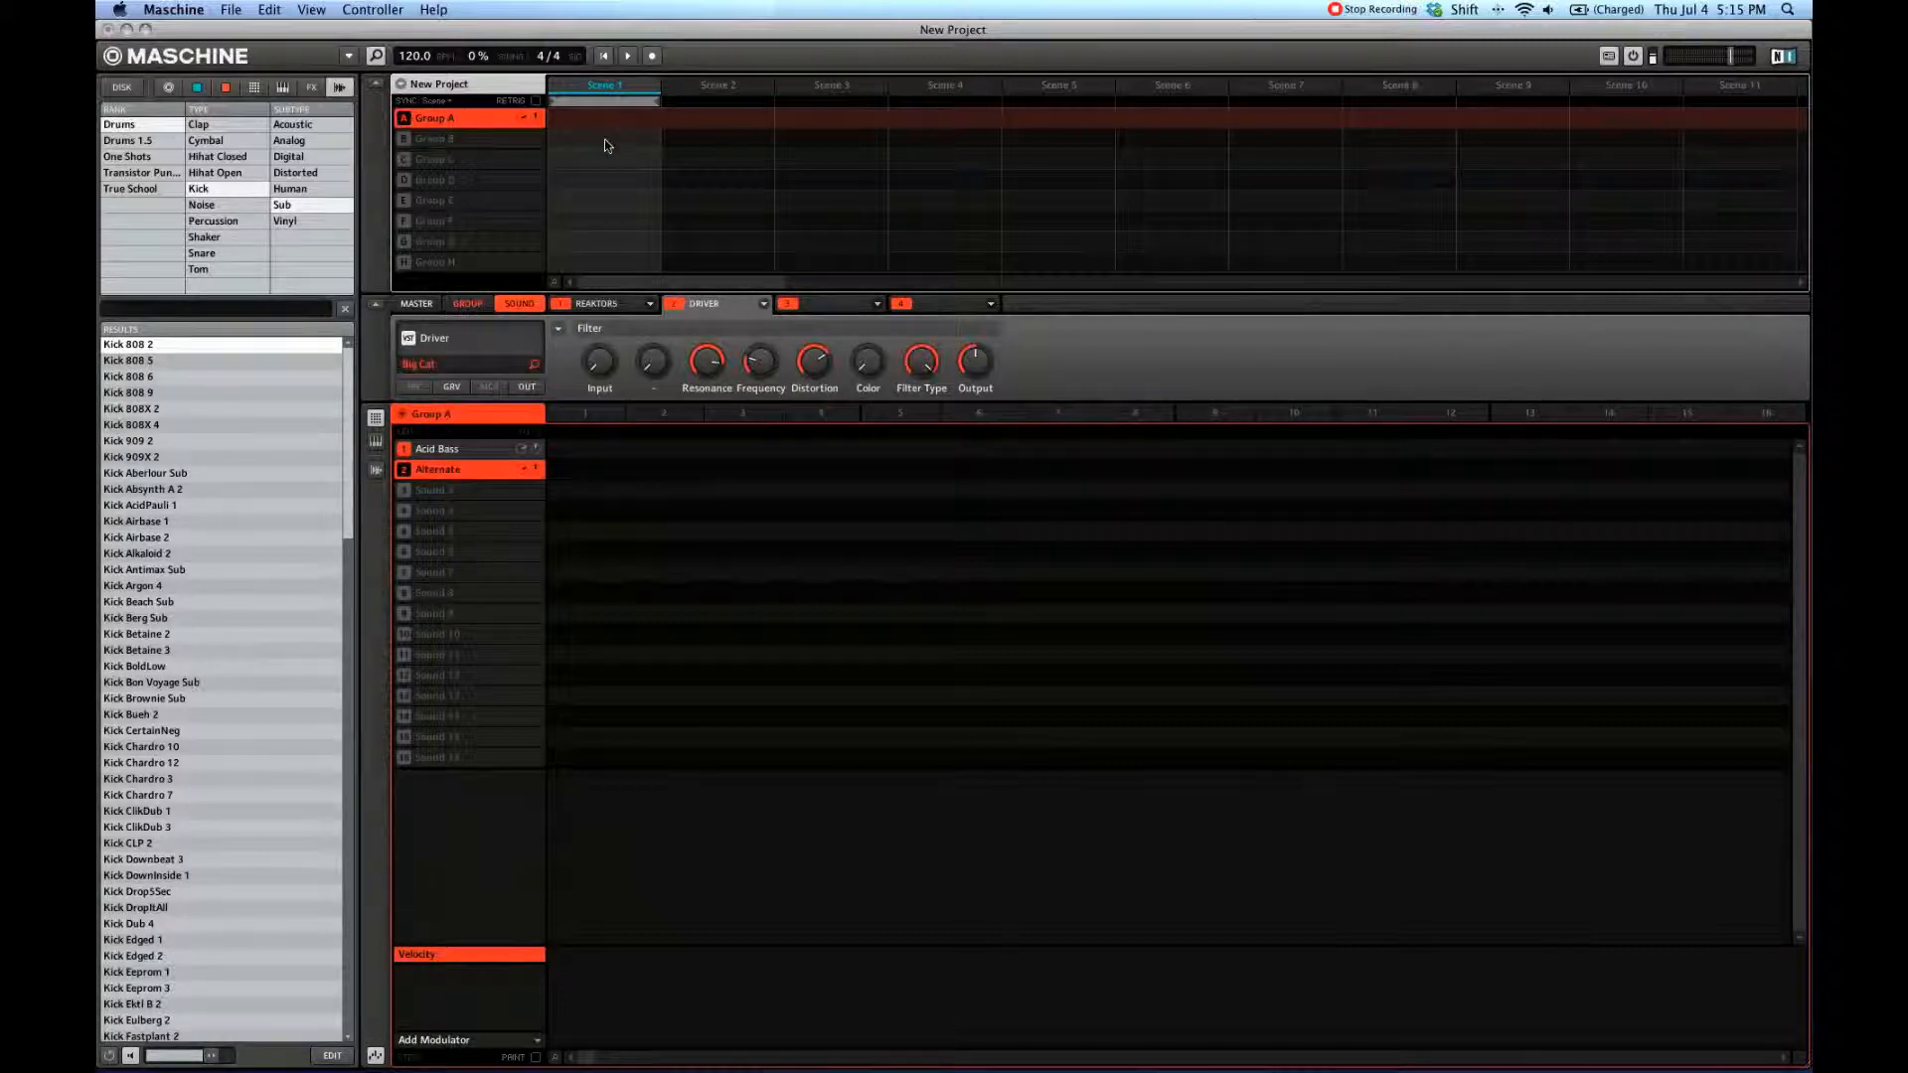
Step: Activate Scene 3 in the arranger and review the scene sync options, keeping the sync set to Scene
{"action": "double_click", "coordinate": [636, 86]}
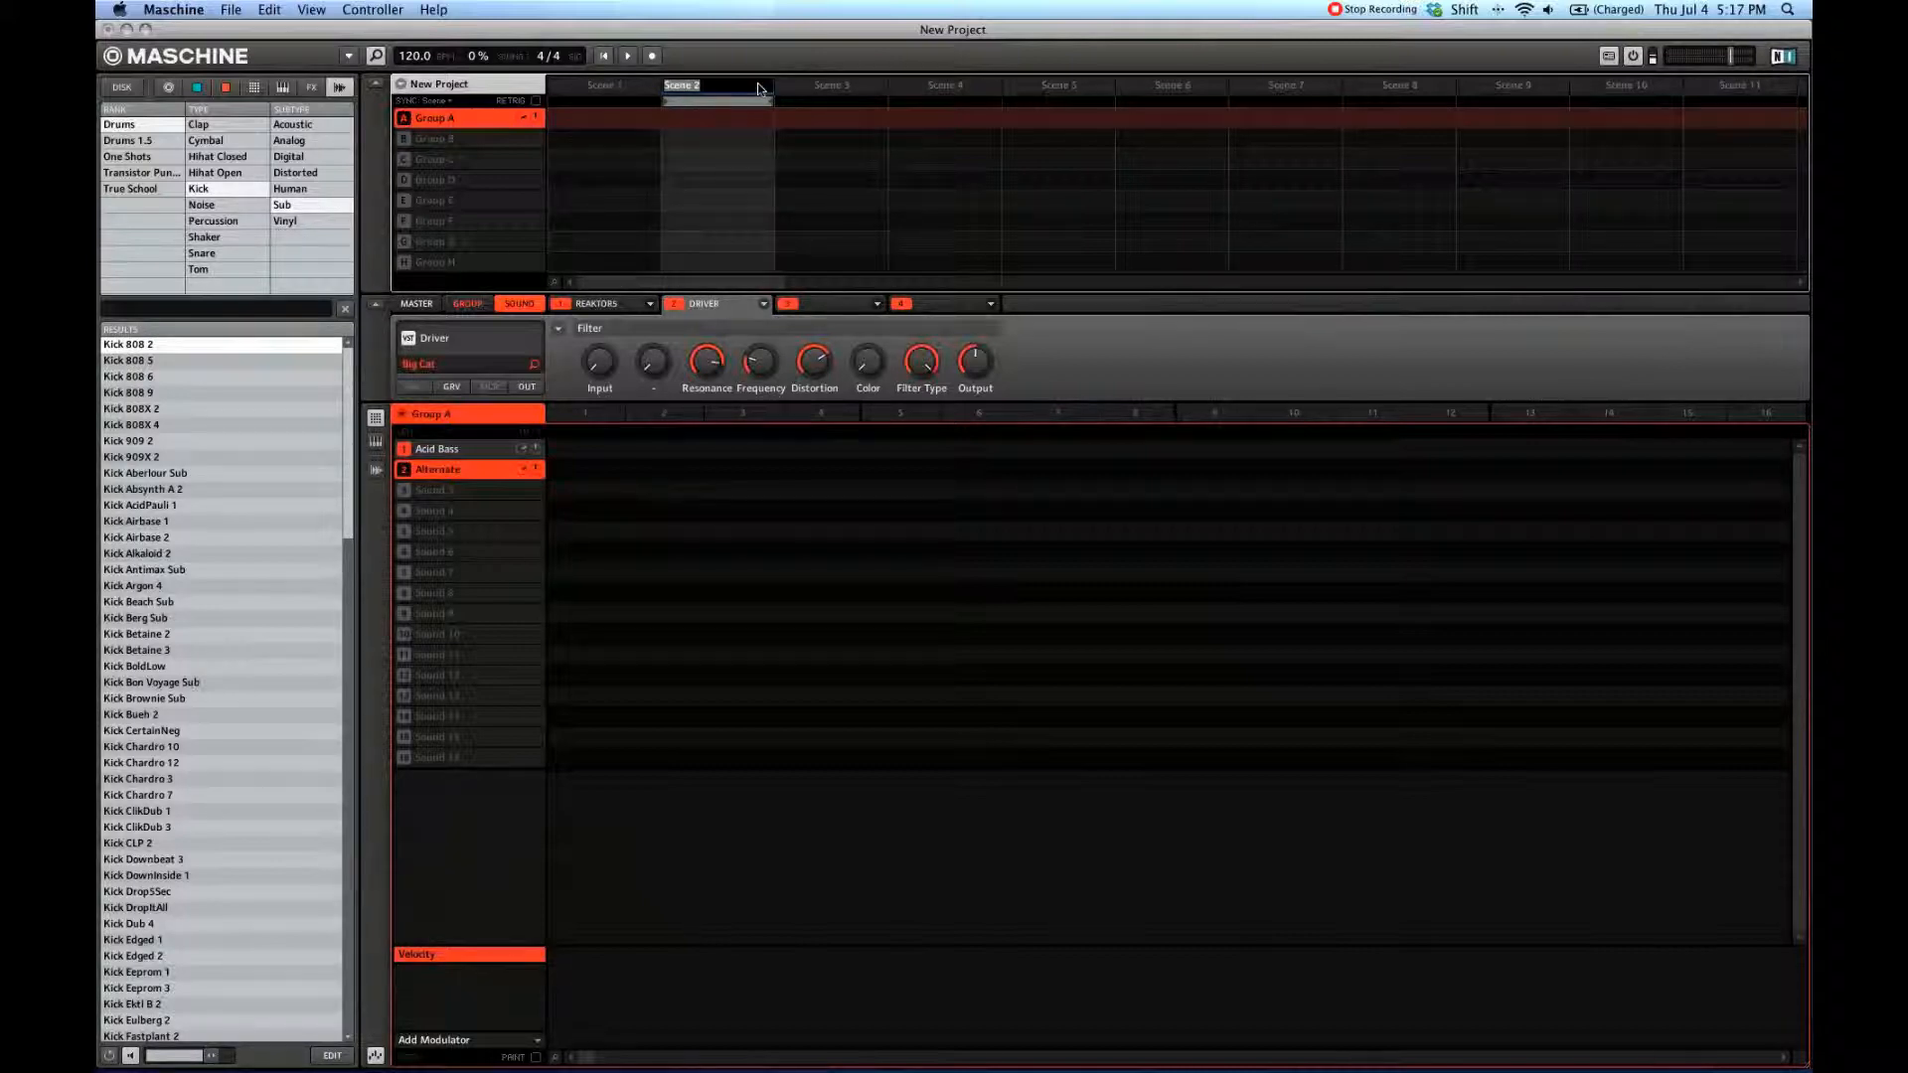
{"action": "left_click", "coordinate": [845, 87]}
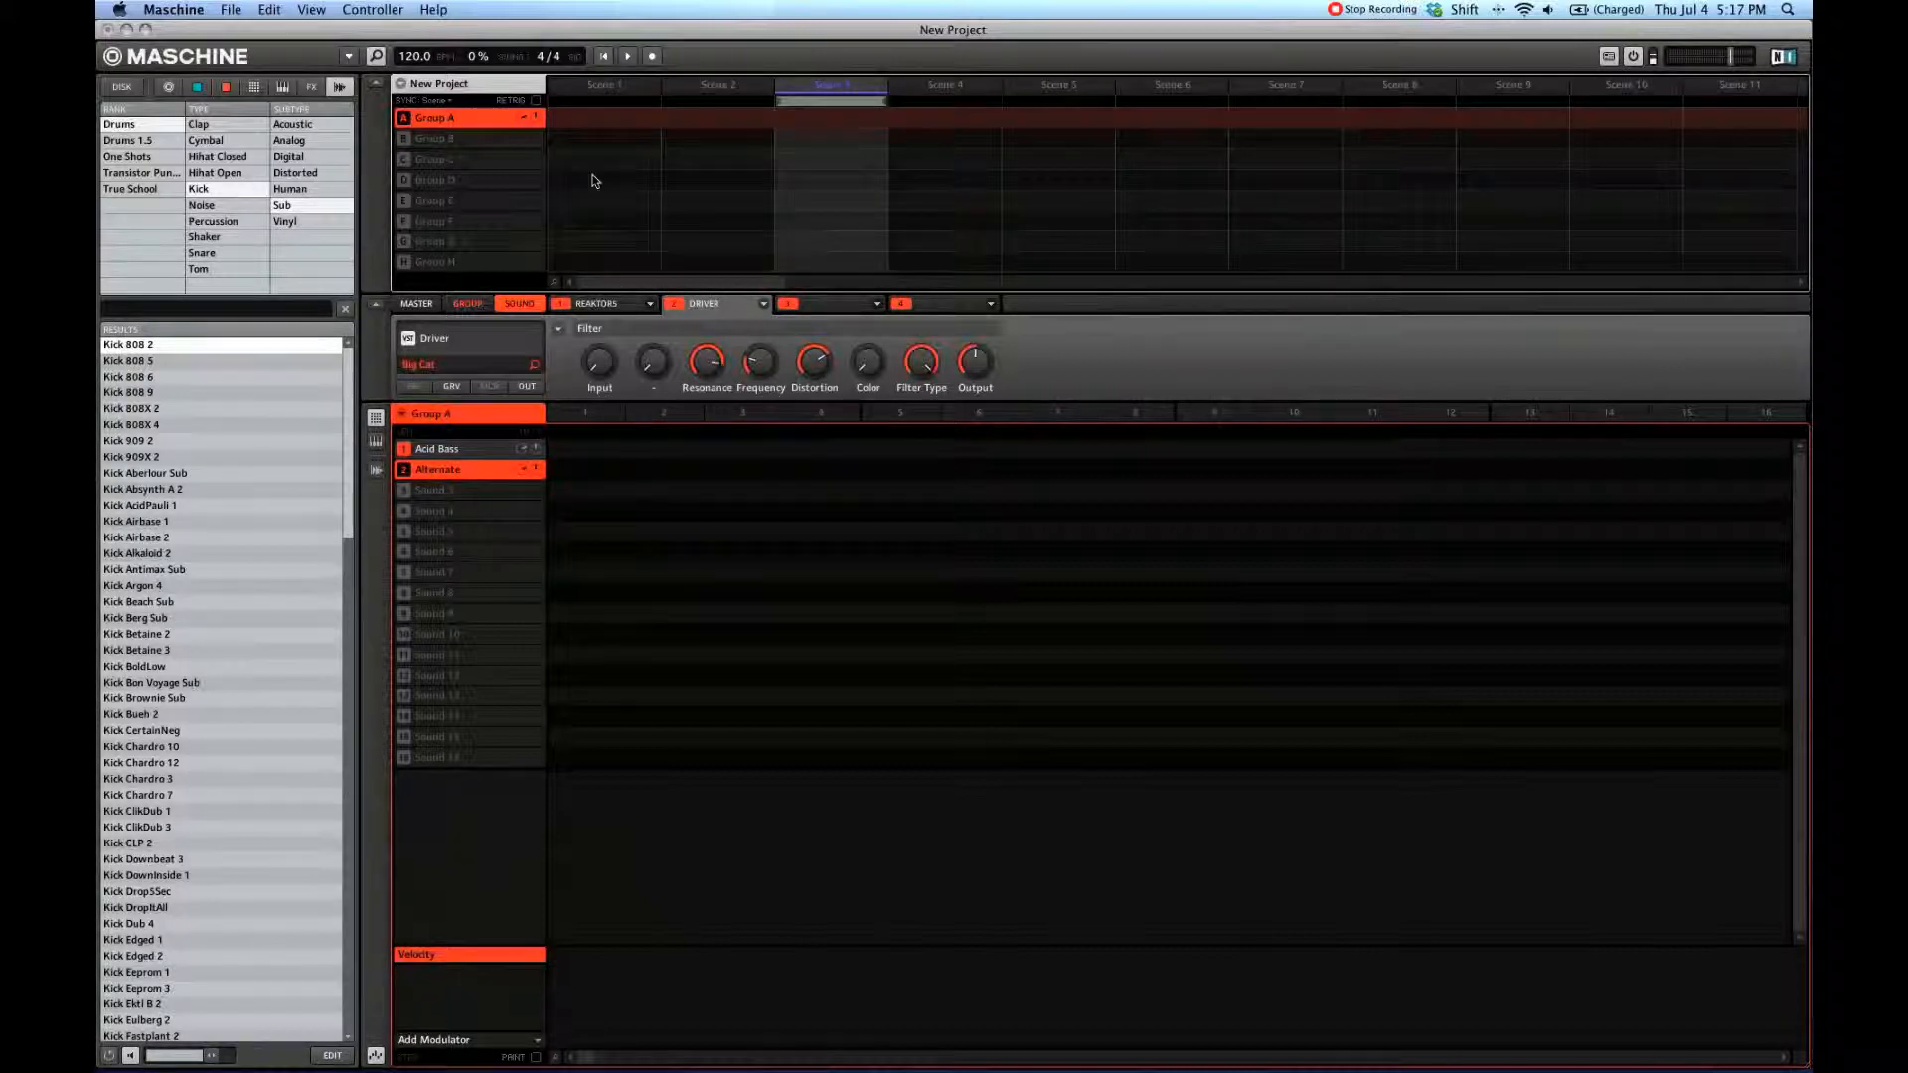
{"action": "left_click", "coordinate": [451, 101]}
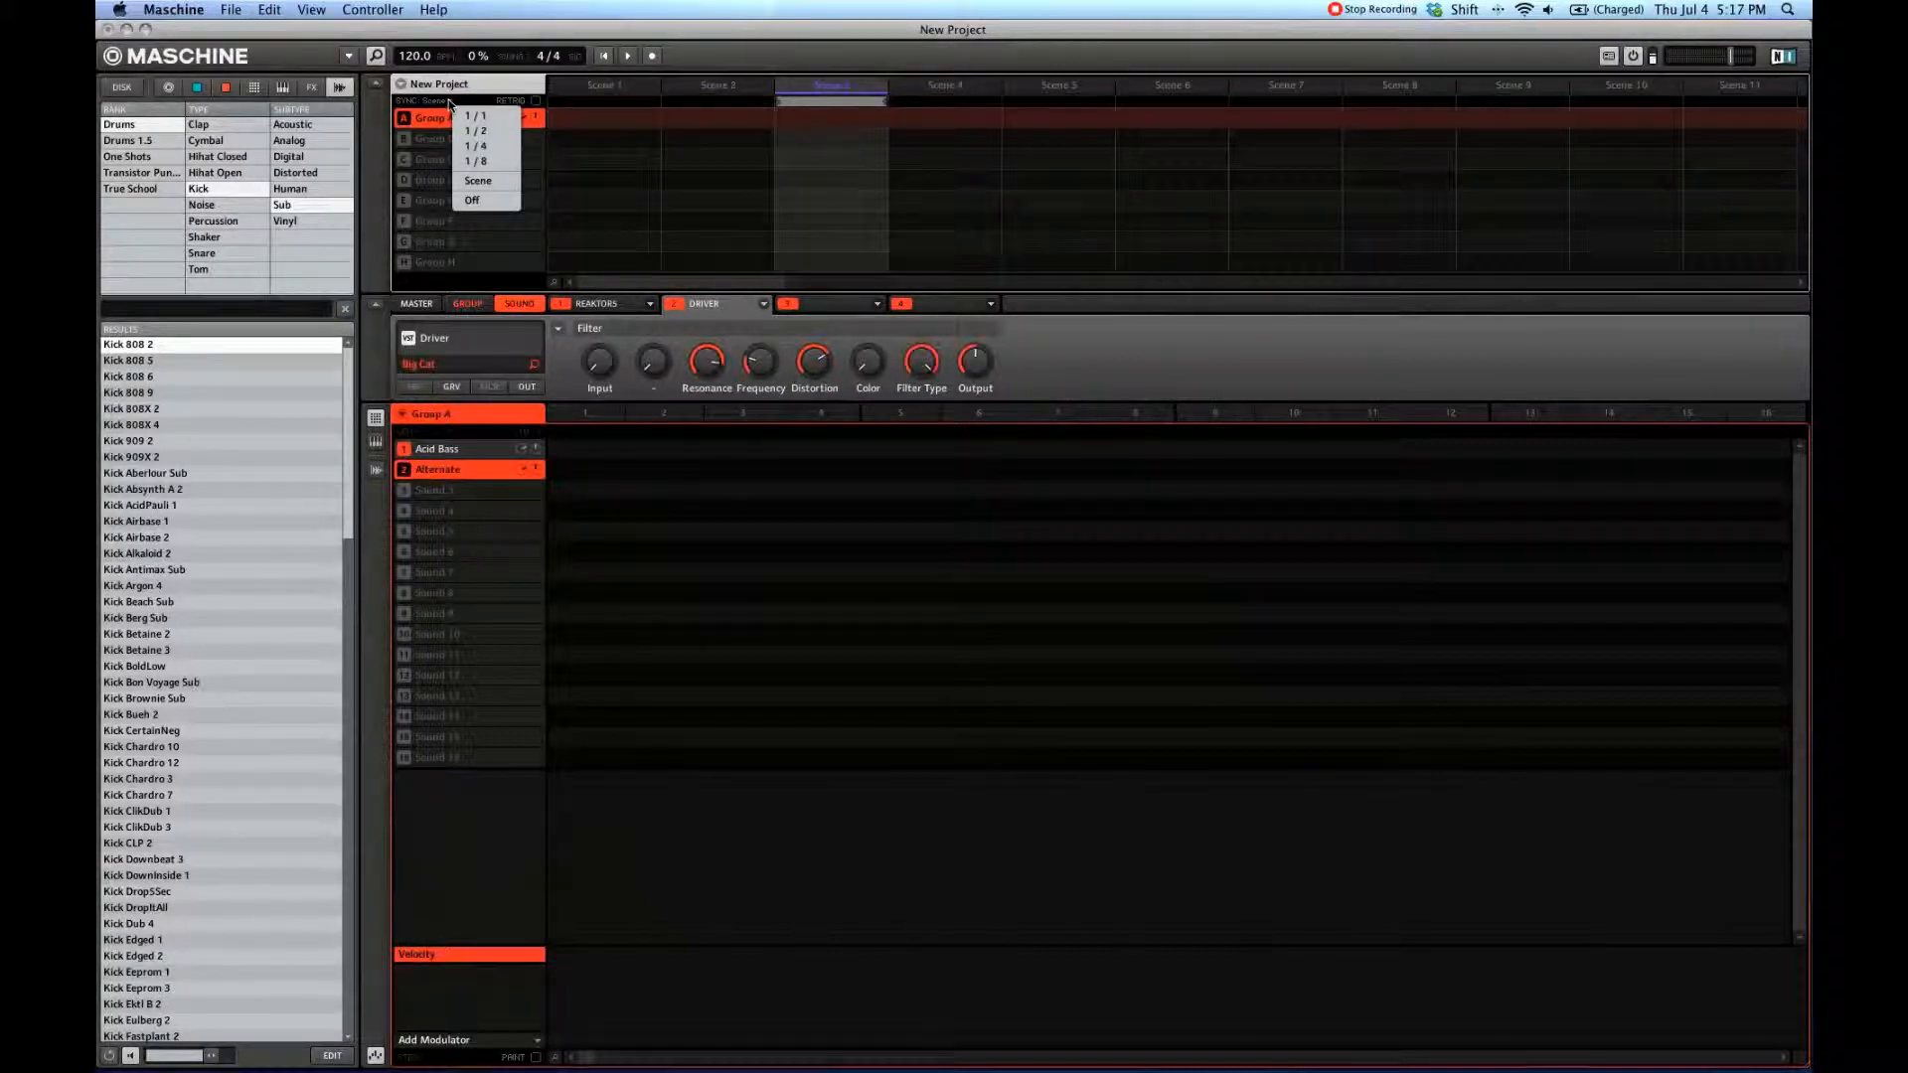
{"action": "left_click", "coordinate": [478, 181]}
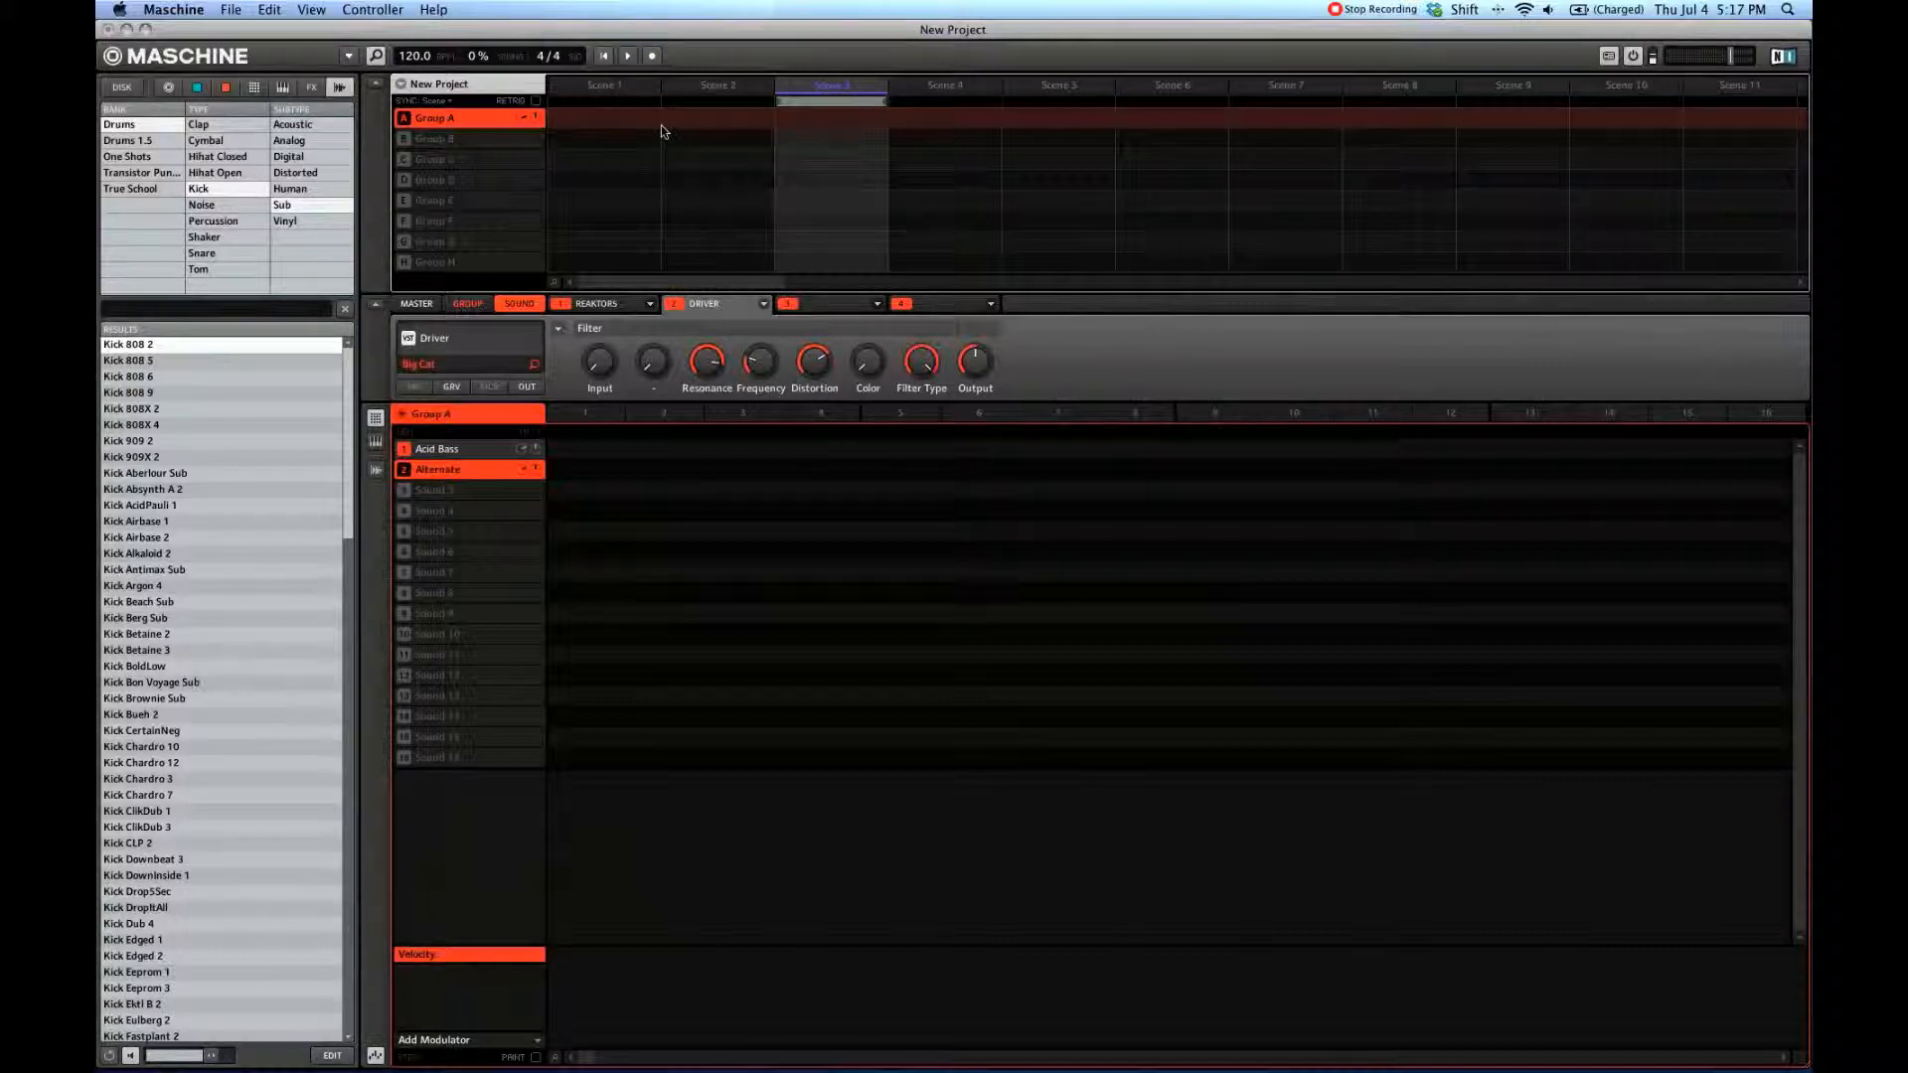
{"action": "left_click", "coordinate": [450, 102]}
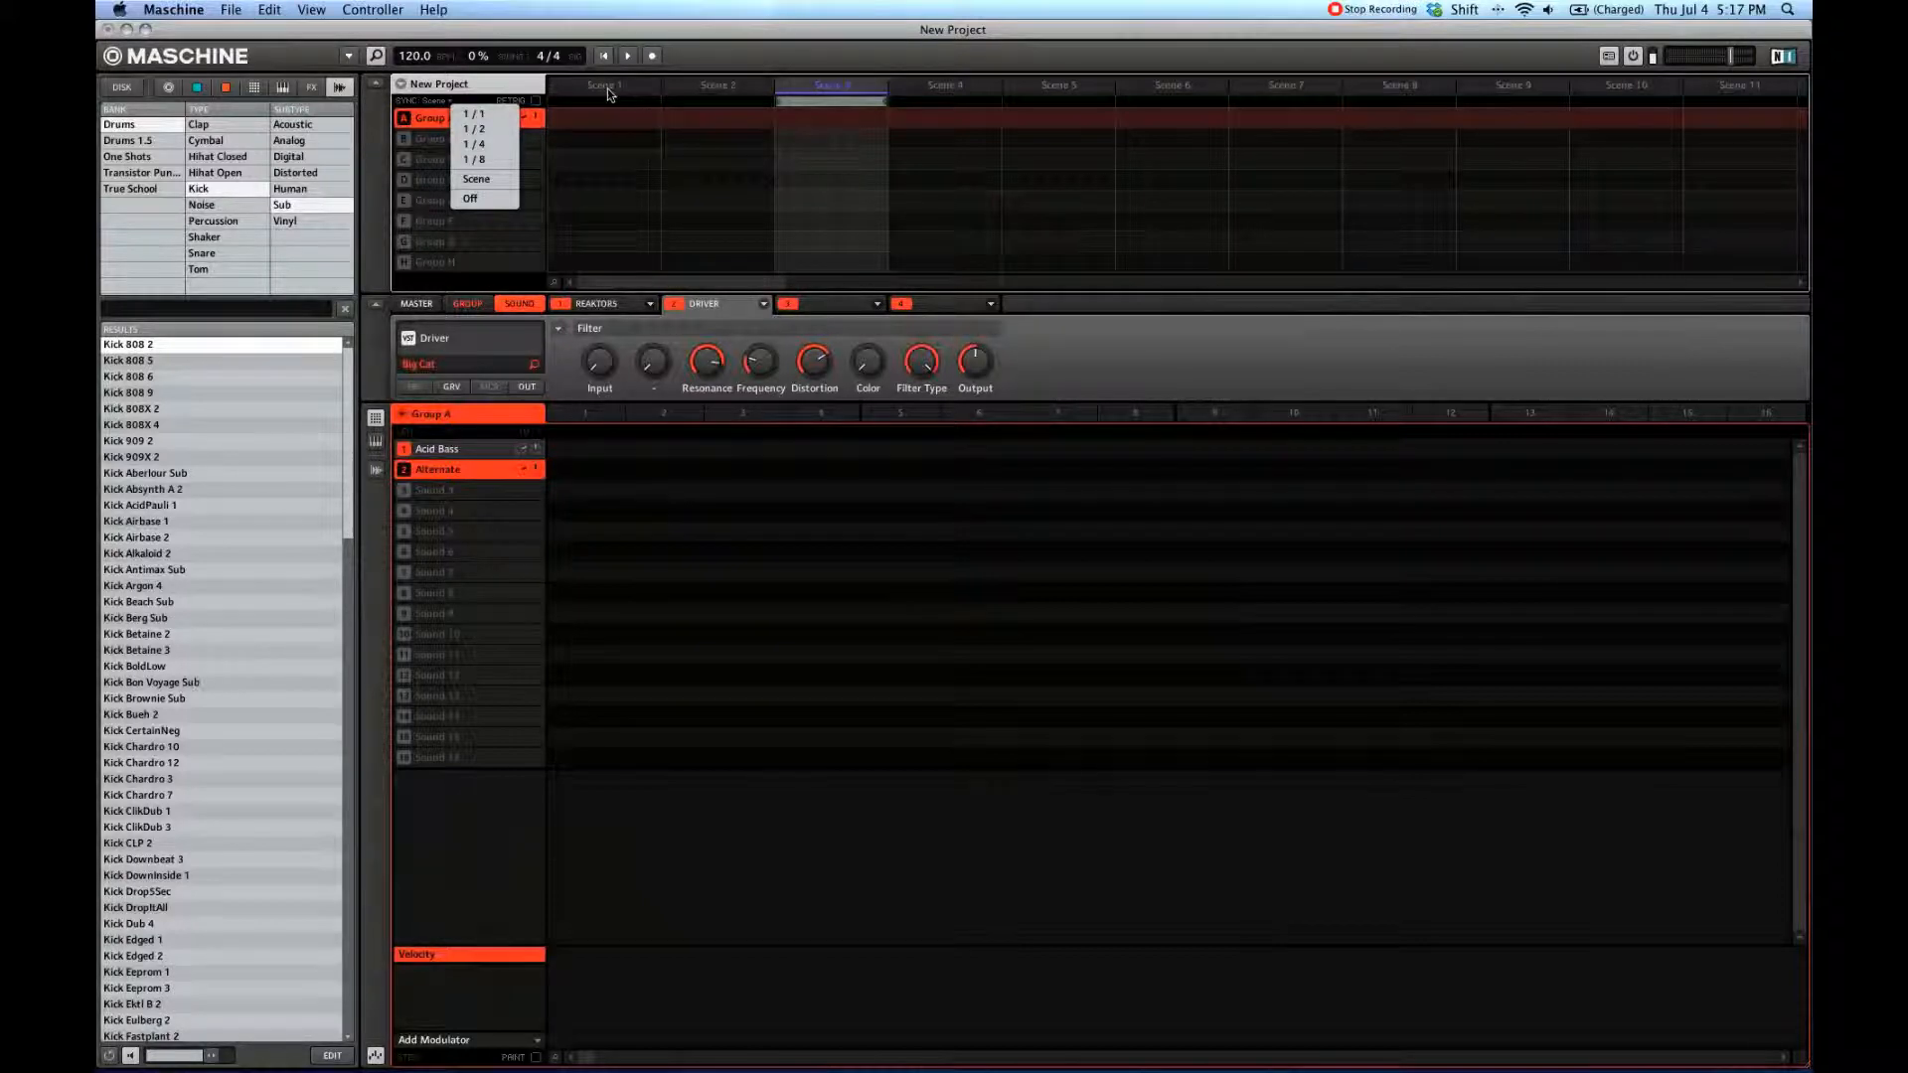
{"action": "left_click", "coordinate": [477, 96]}
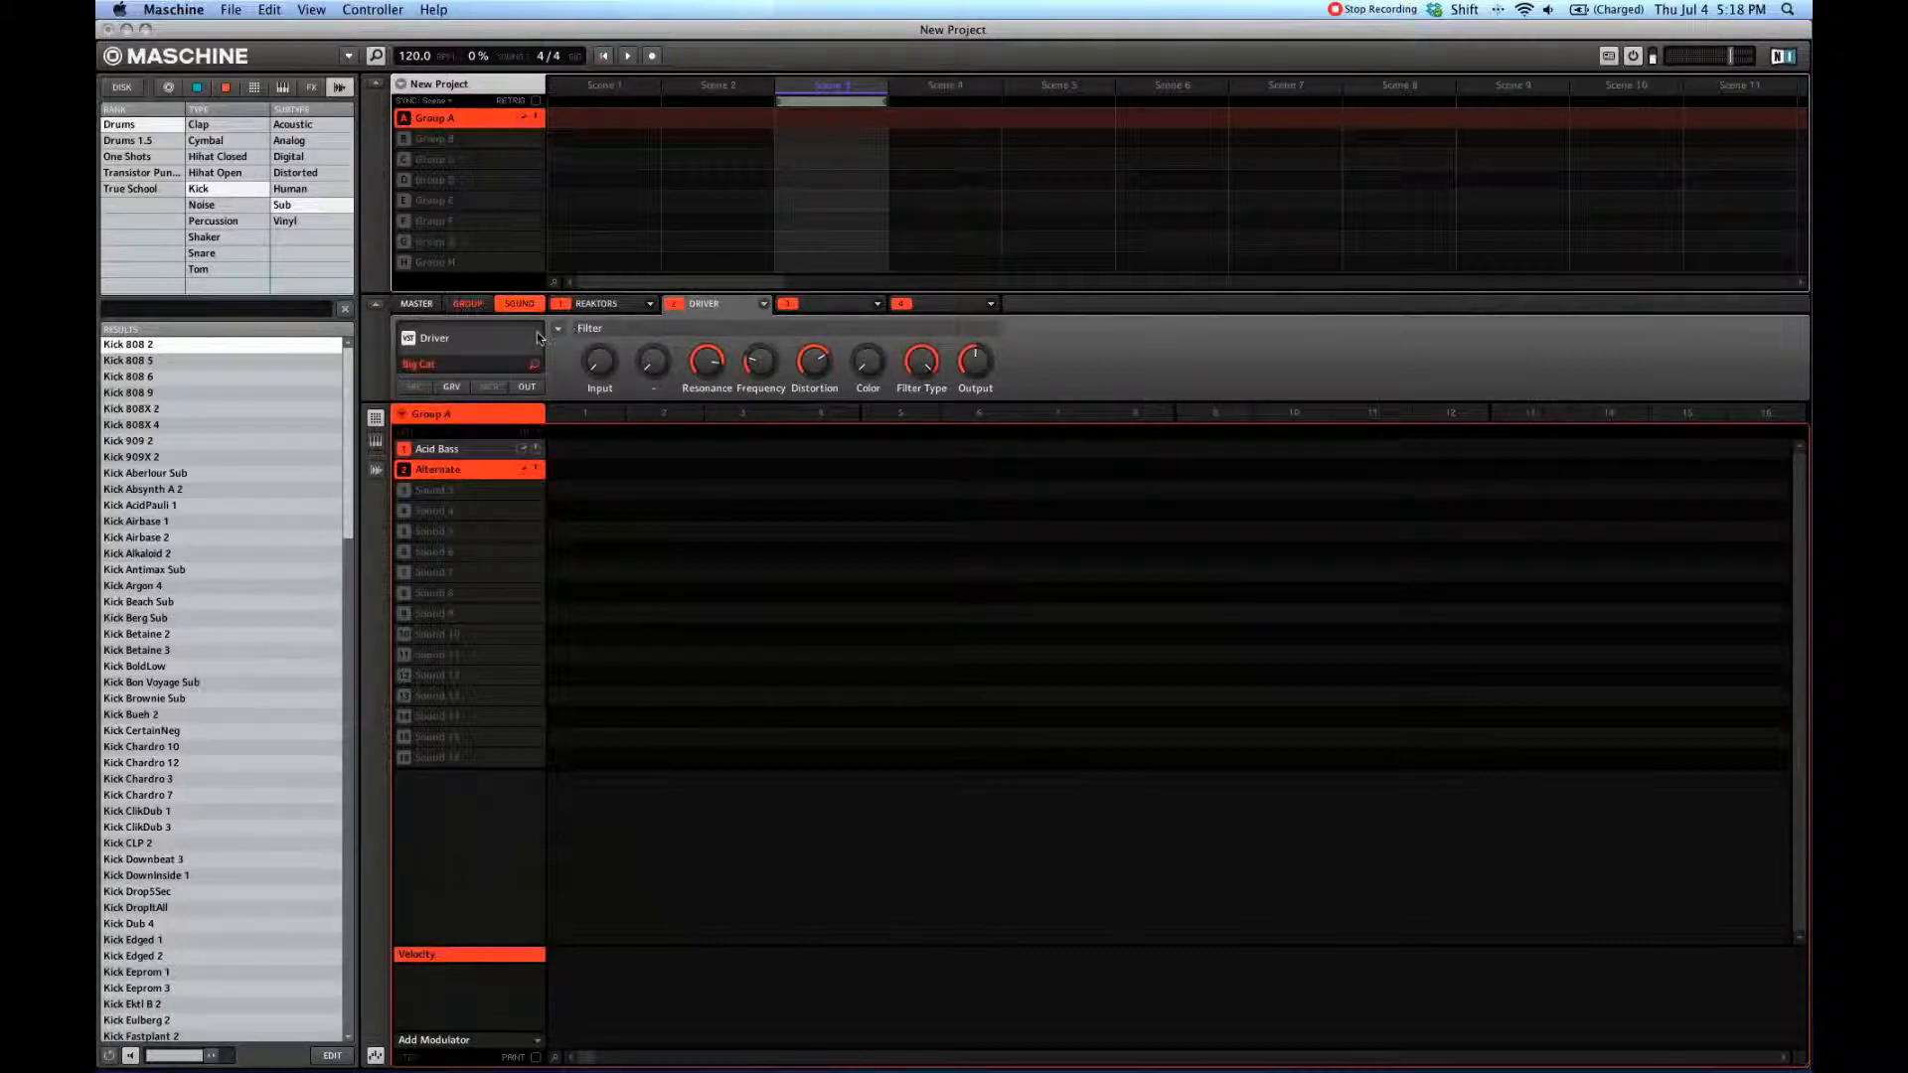
Step: Compare the module slots at the Master, Group and Sound levels
{"action": "left_click", "coordinate": [413, 305]}
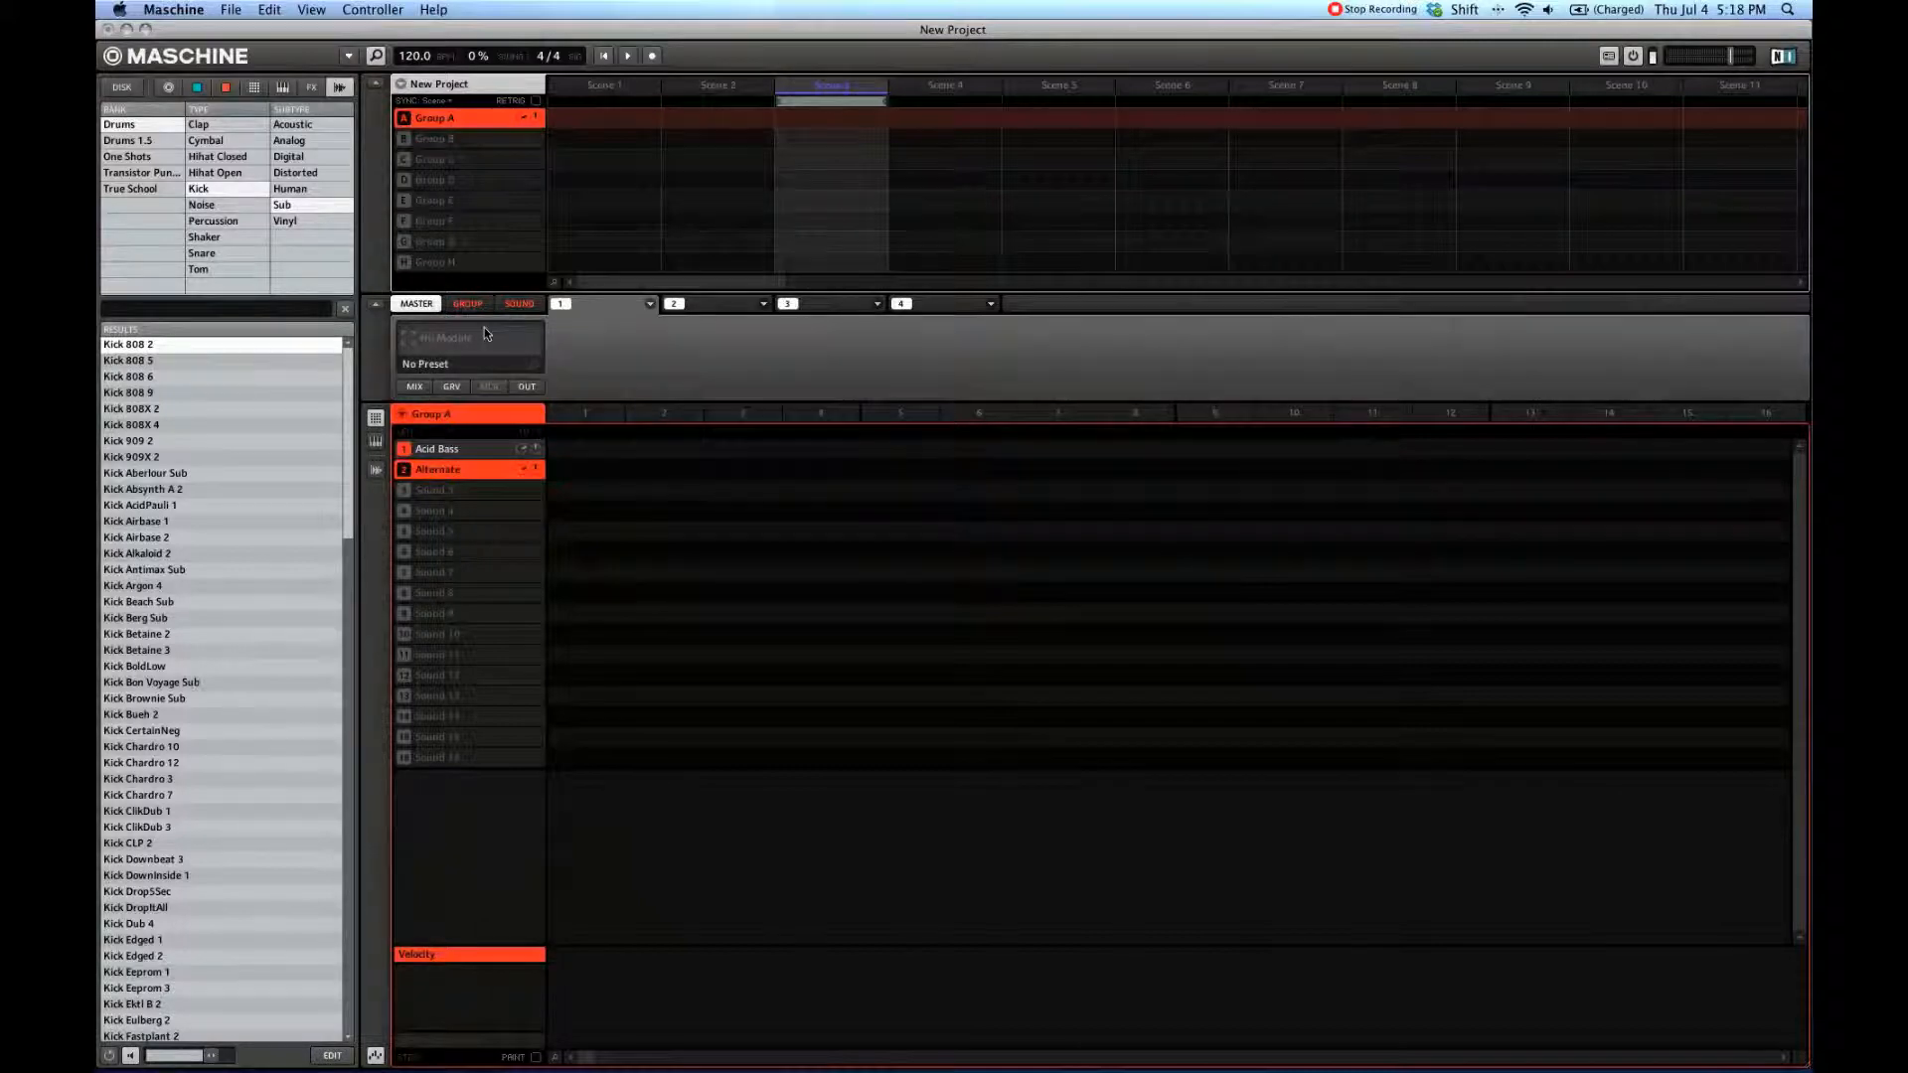
{"action": "left_click", "coordinate": [465, 304]}
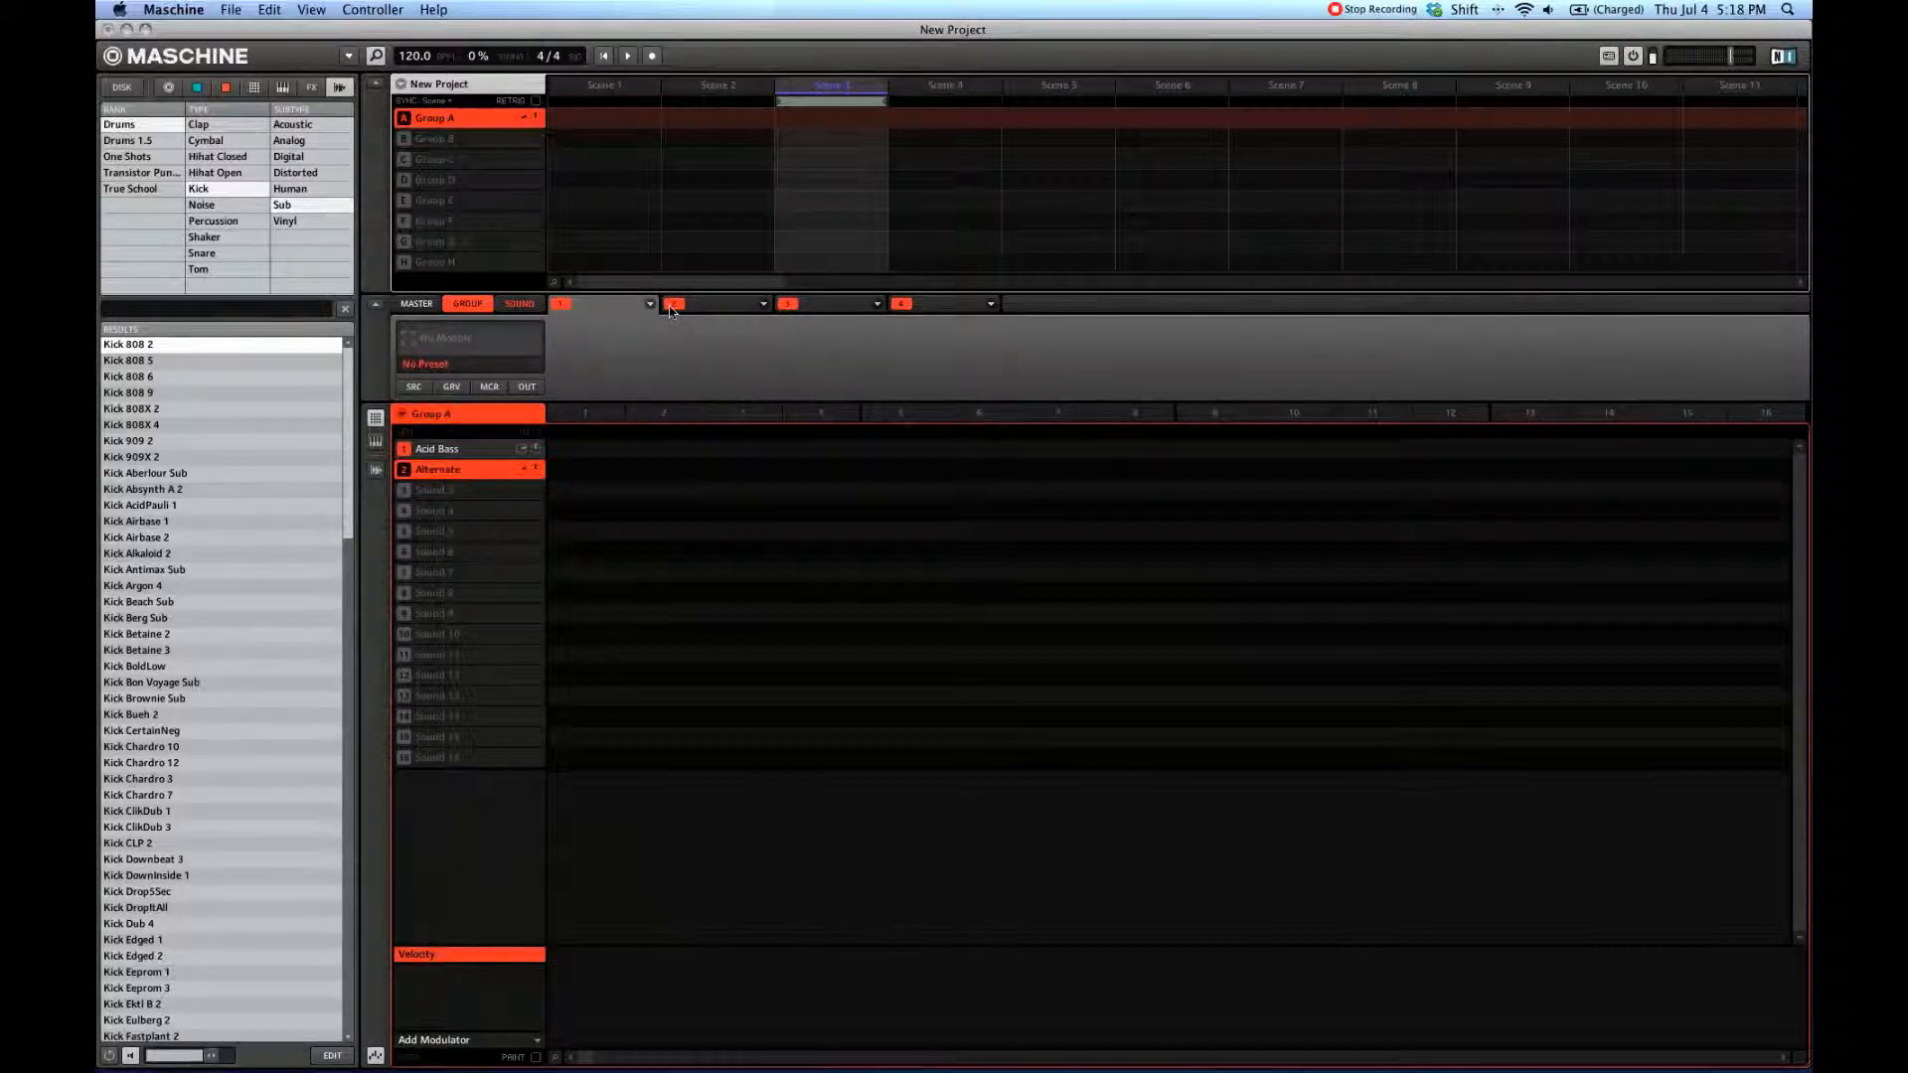
{"action": "left_click", "coordinate": [520, 306]}
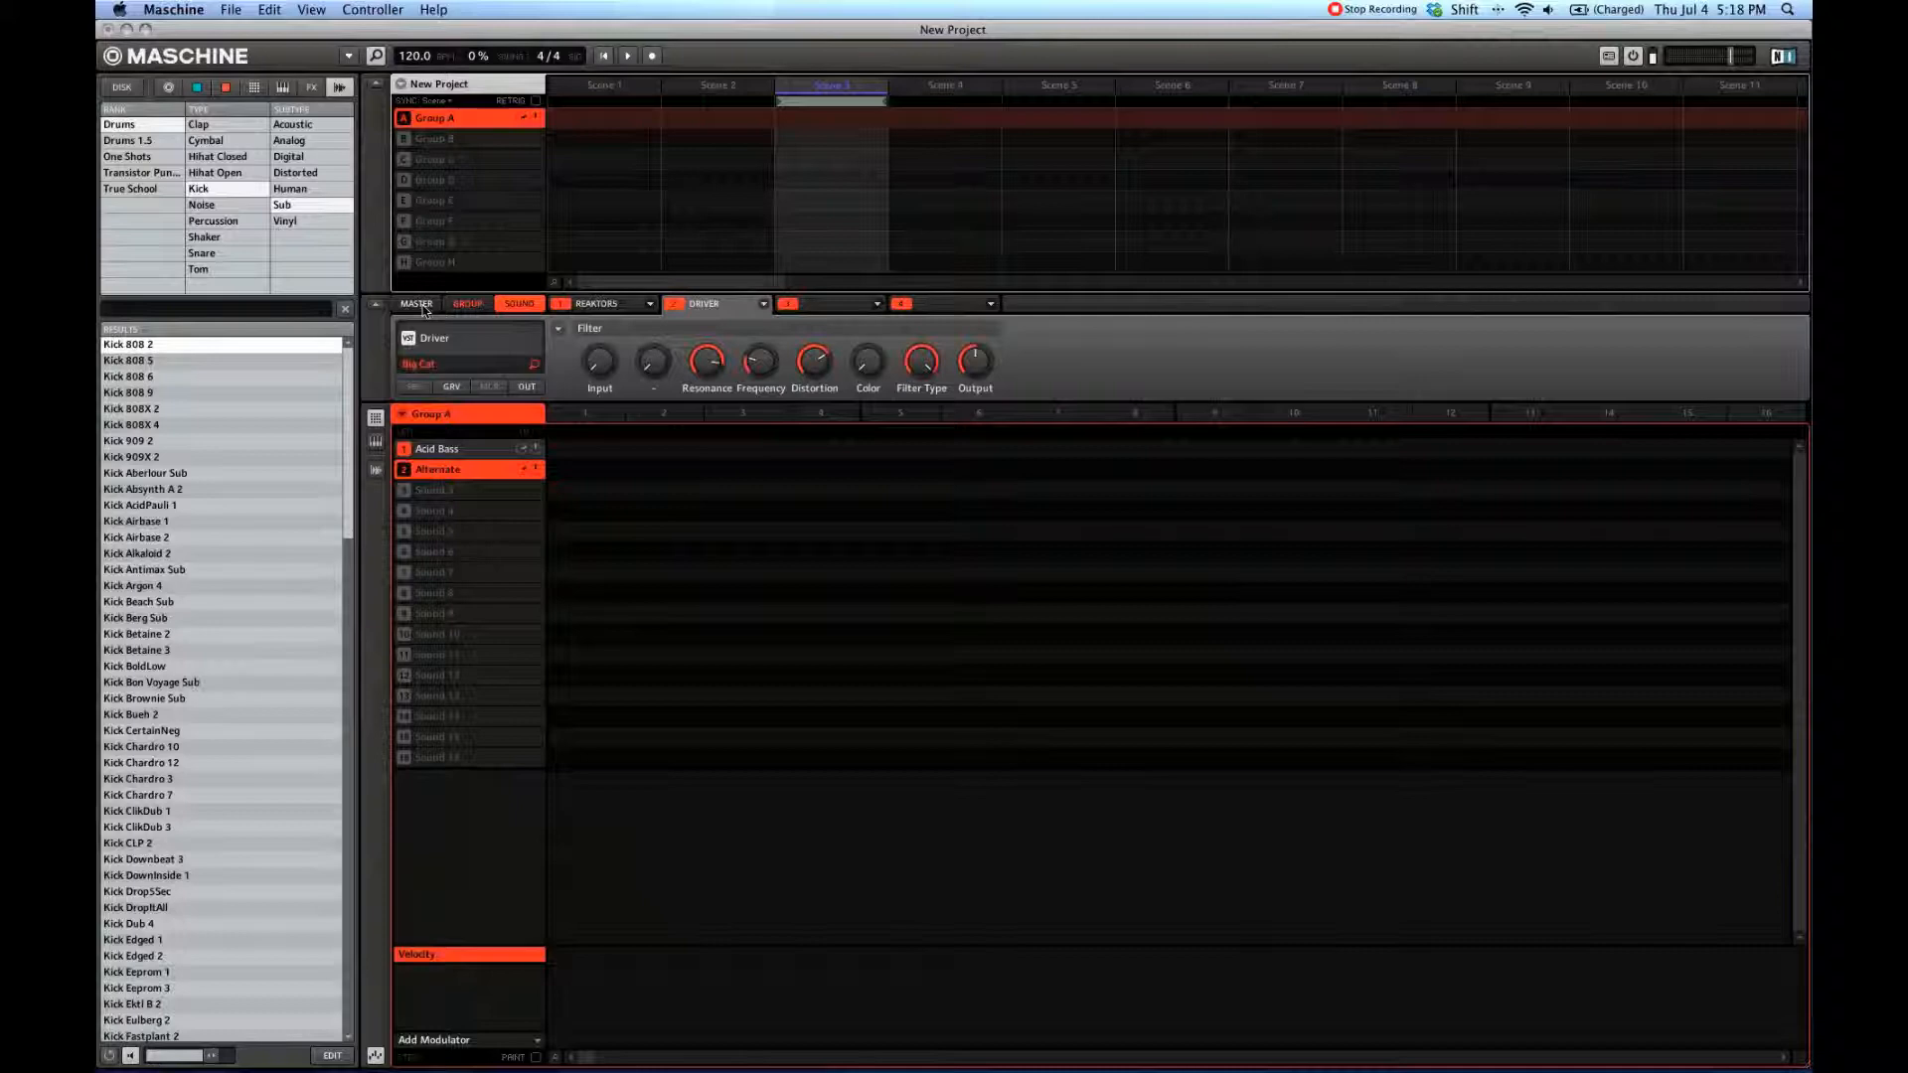
{"action": "left_click", "coordinate": [468, 303]}
{"action": "left_click", "coordinate": [522, 306]}
Step: Review the built-in effects and plug-ins available for the first Master module slot
{"action": "left_click", "coordinate": [418, 305]}
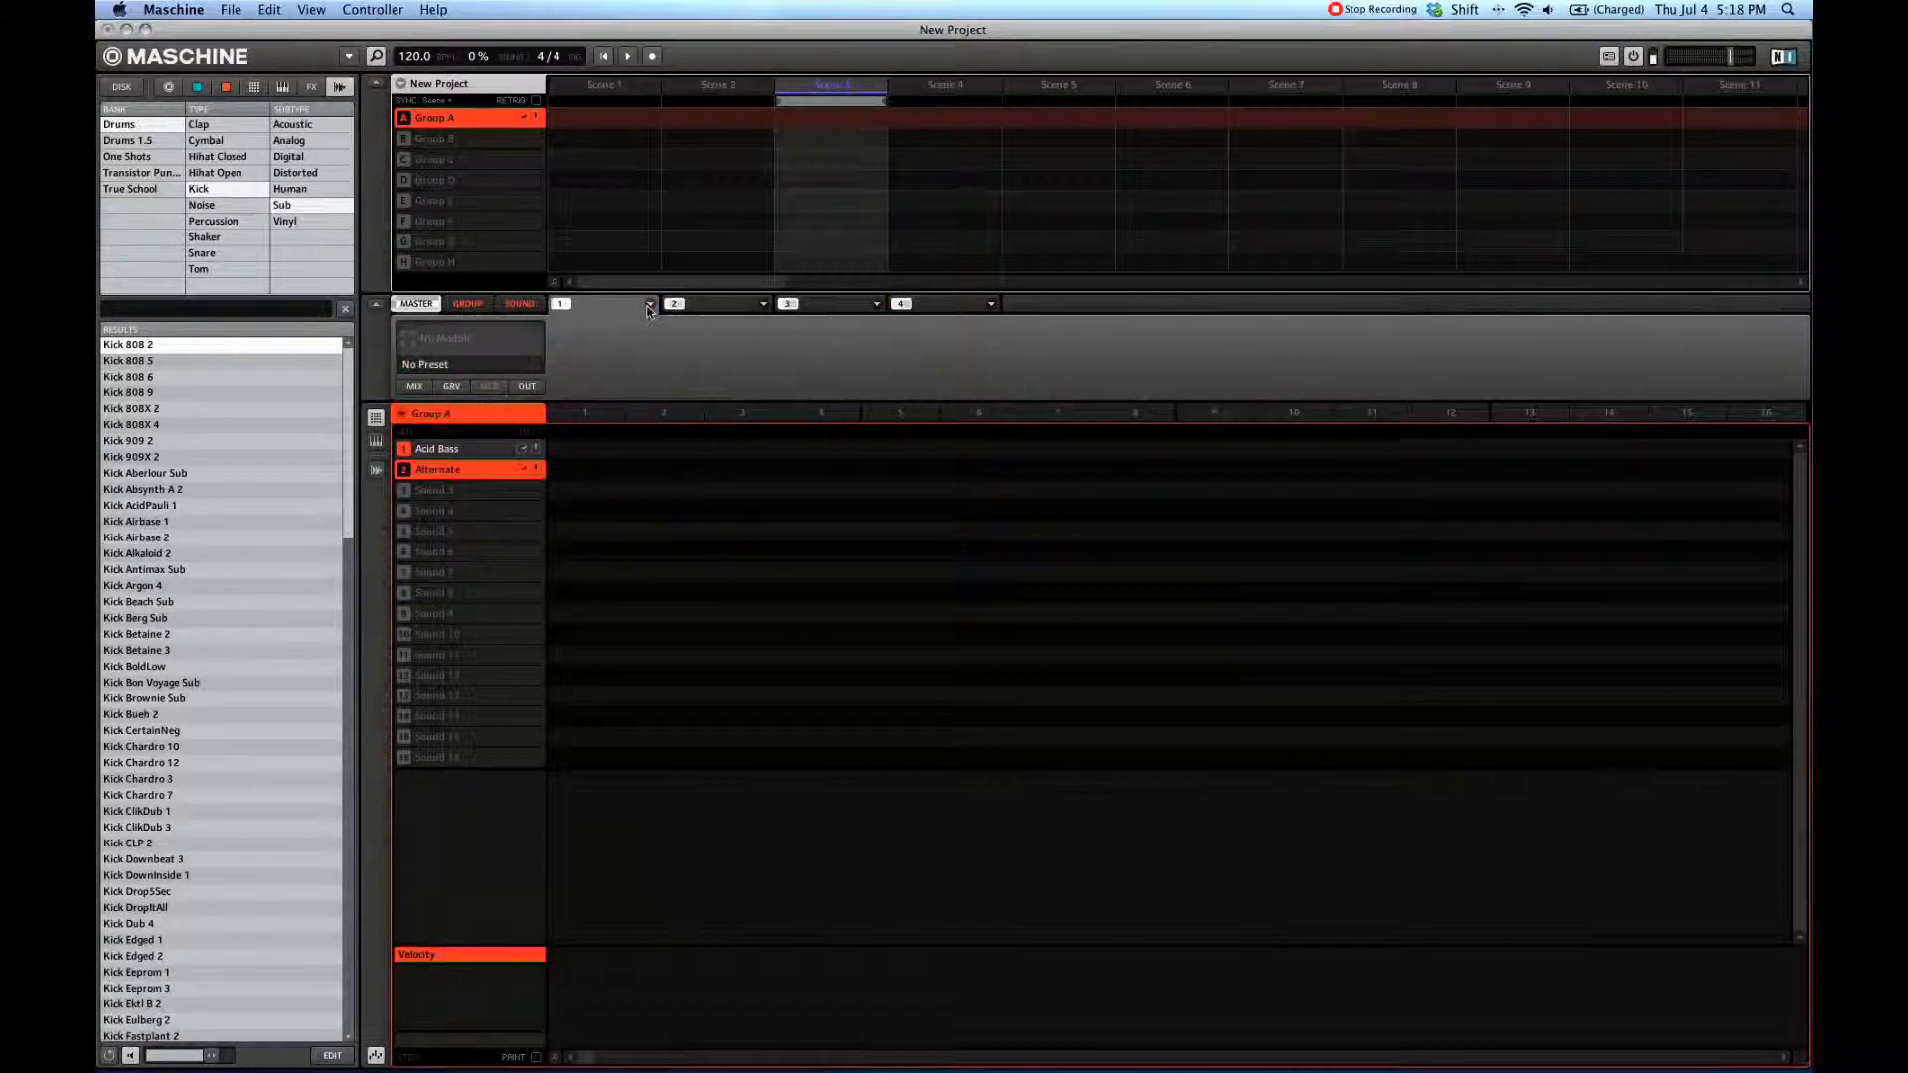
{"action": "left_click", "coordinate": [651, 304]}
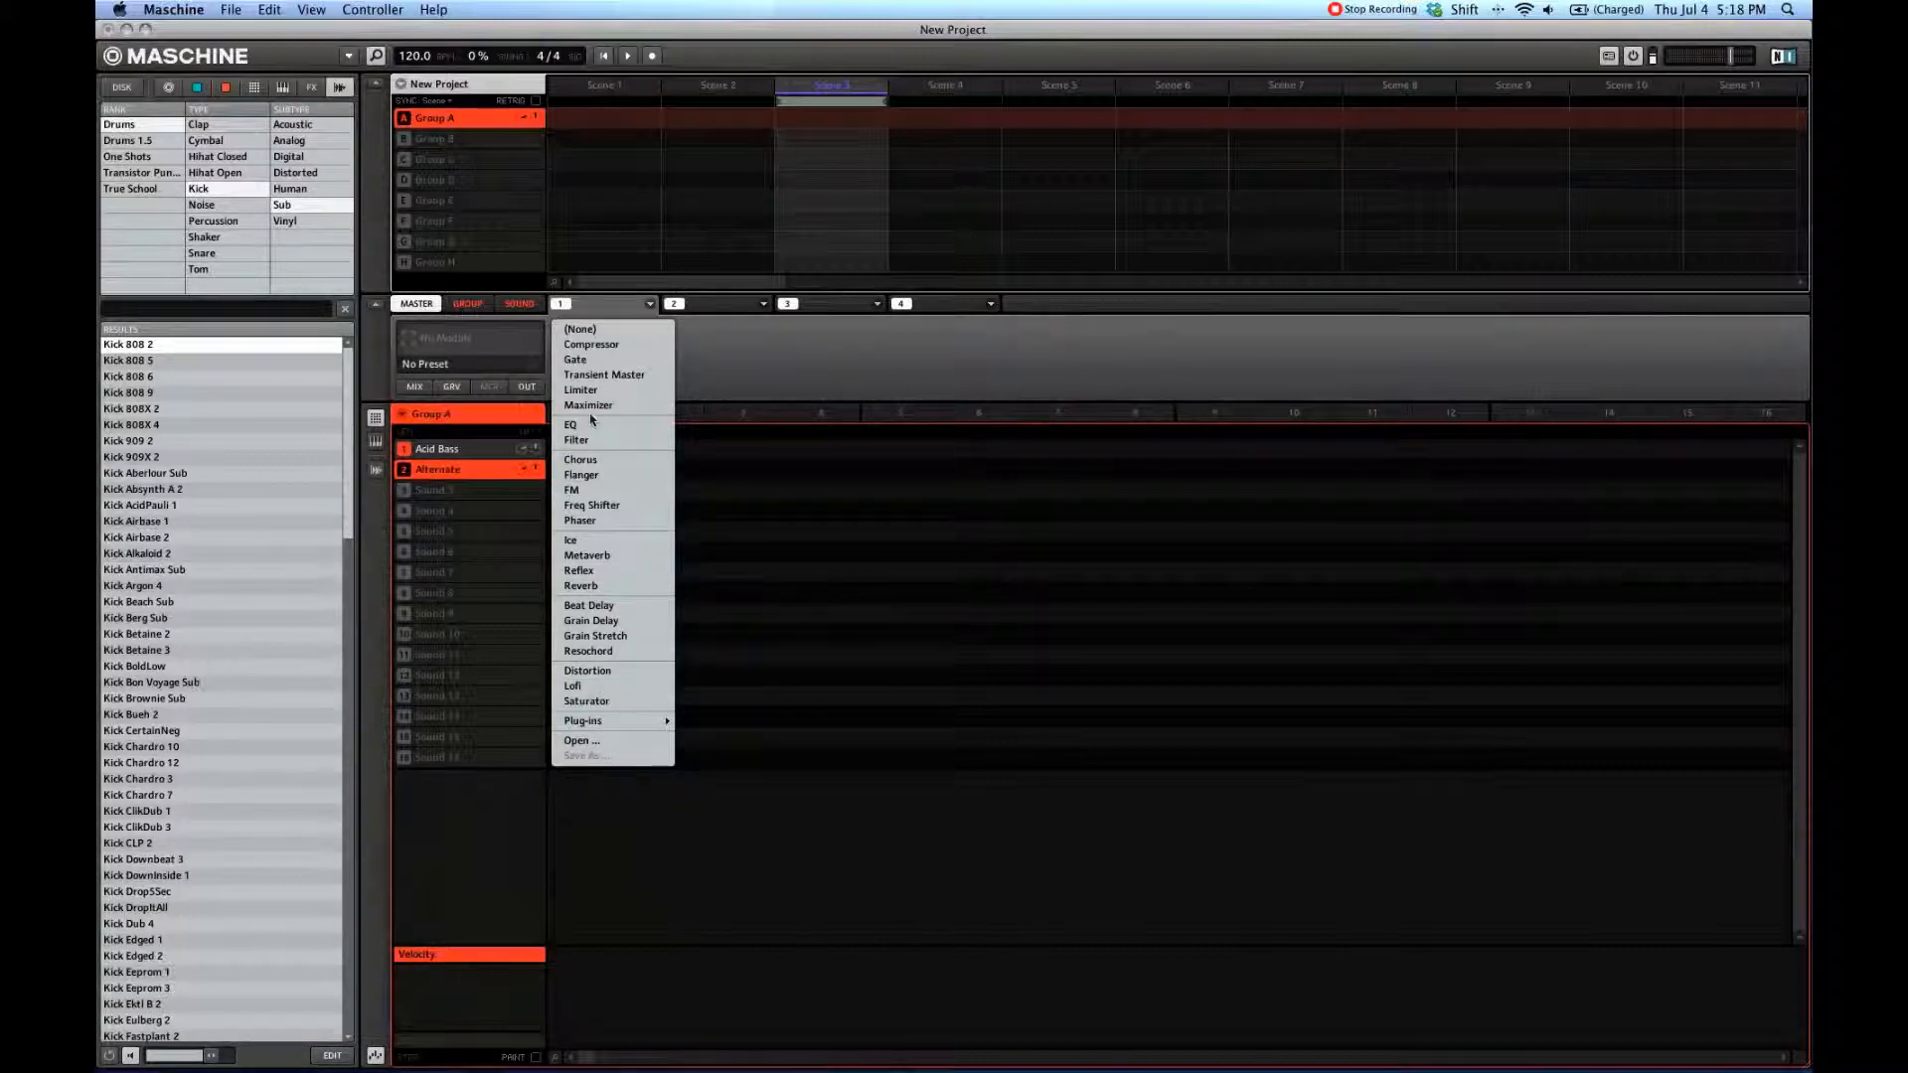
{"action": "mouse_move", "coordinate": [607, 723]}
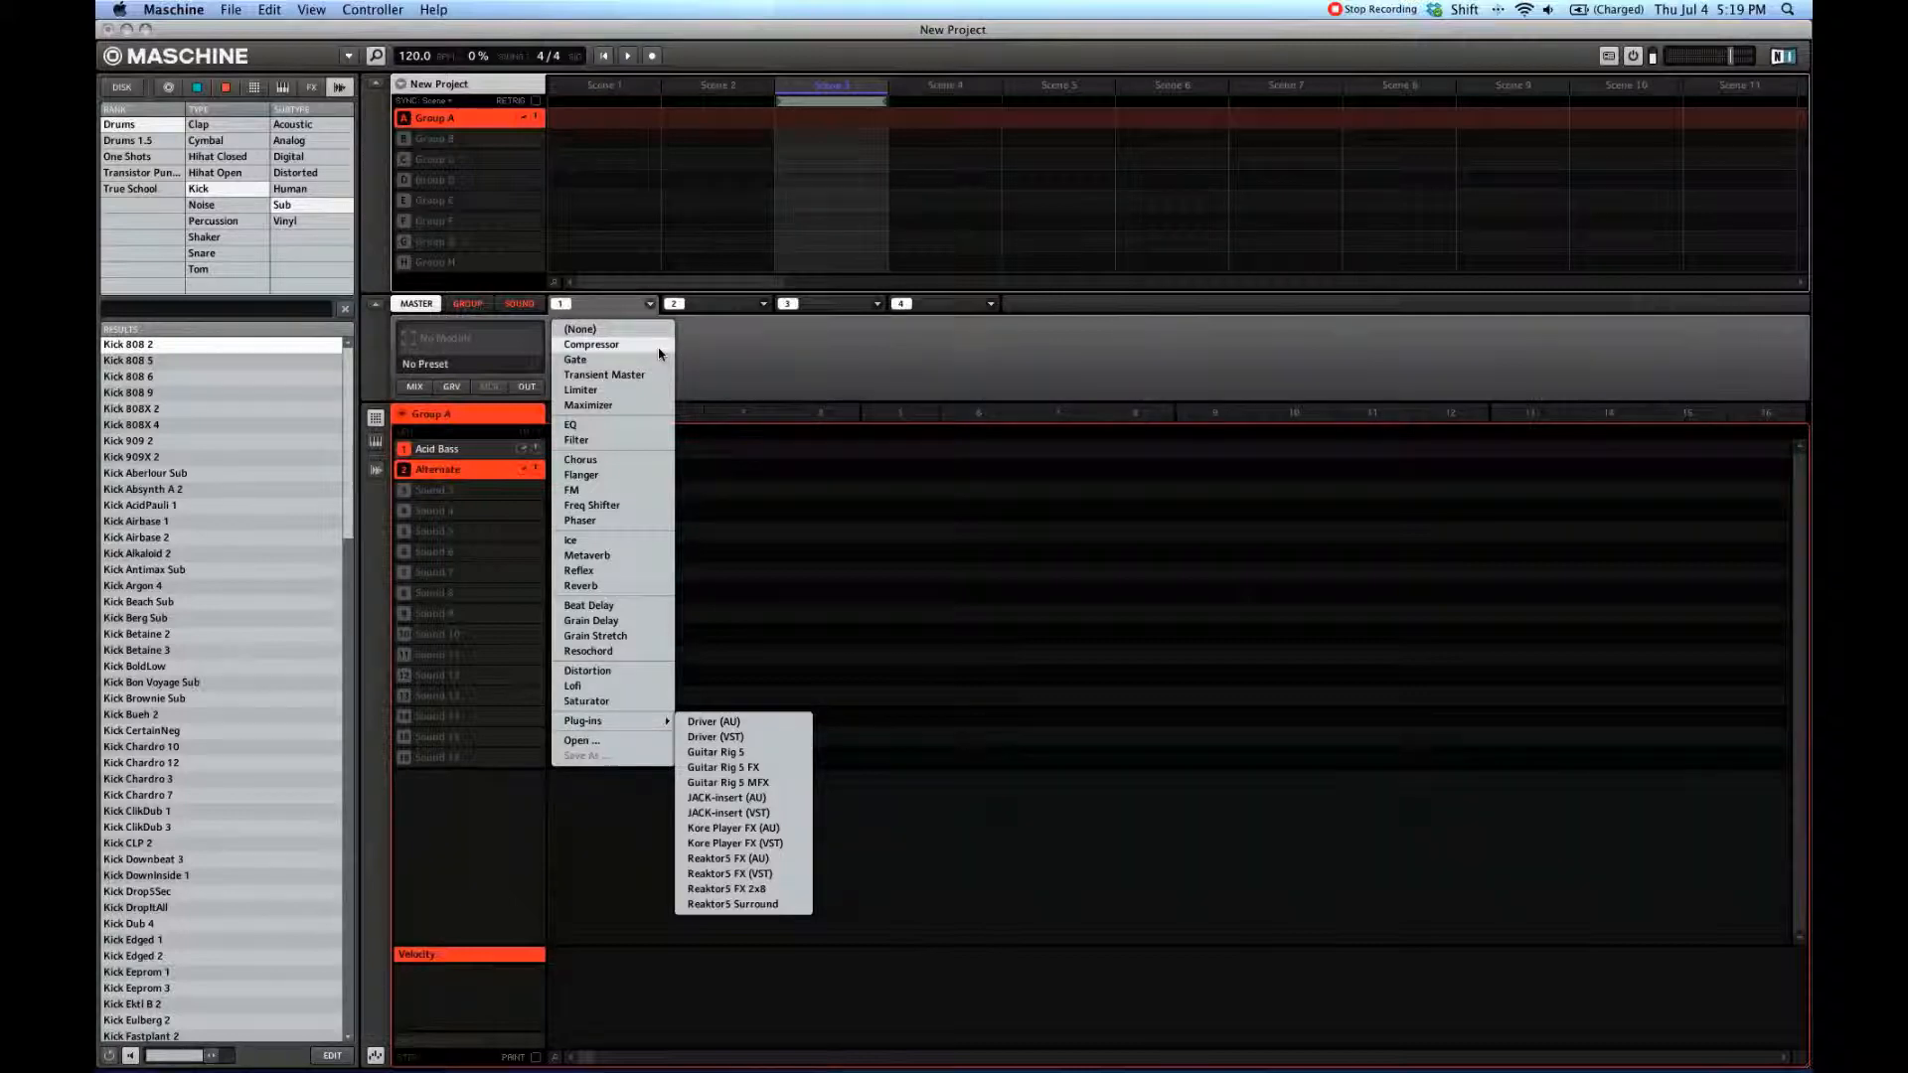
{"action": "left_click", "coordinate": [169, 241]}
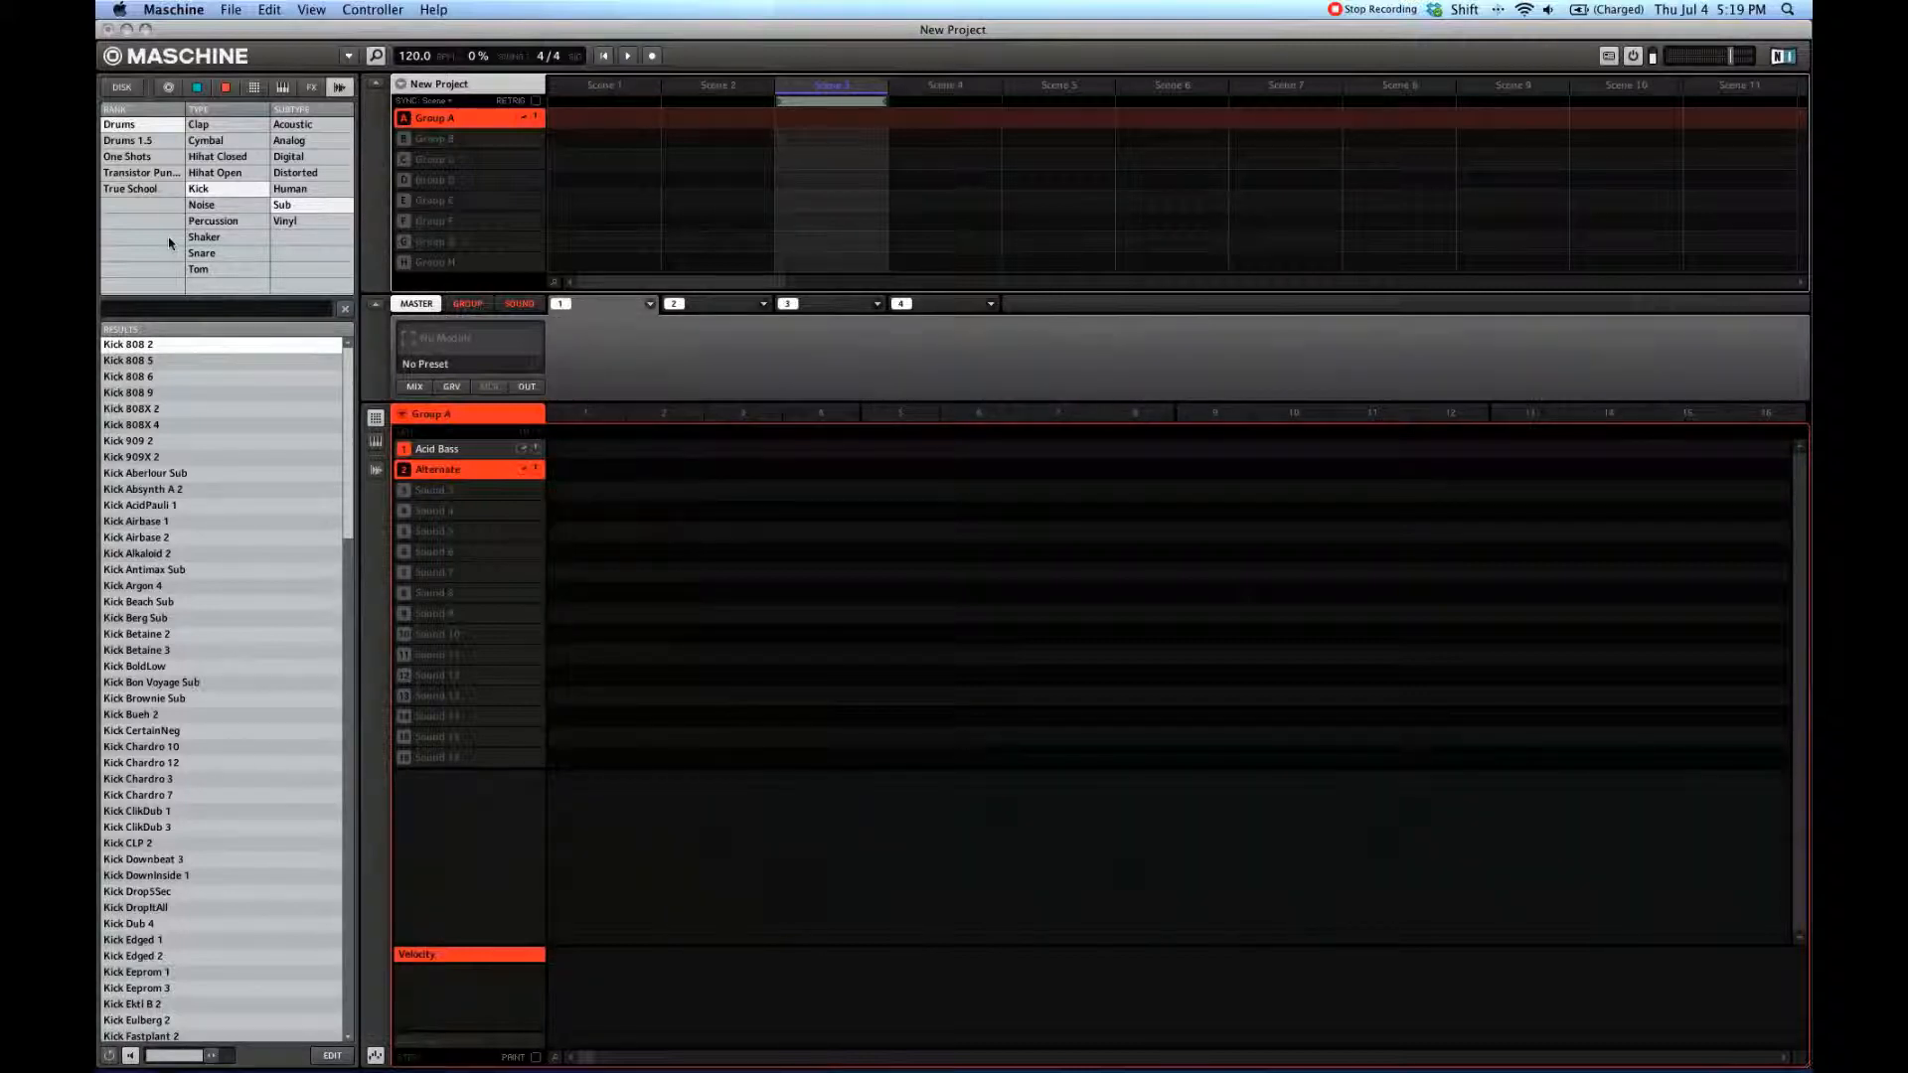
{"action": "left_click", "coordinate": [650, 304]}
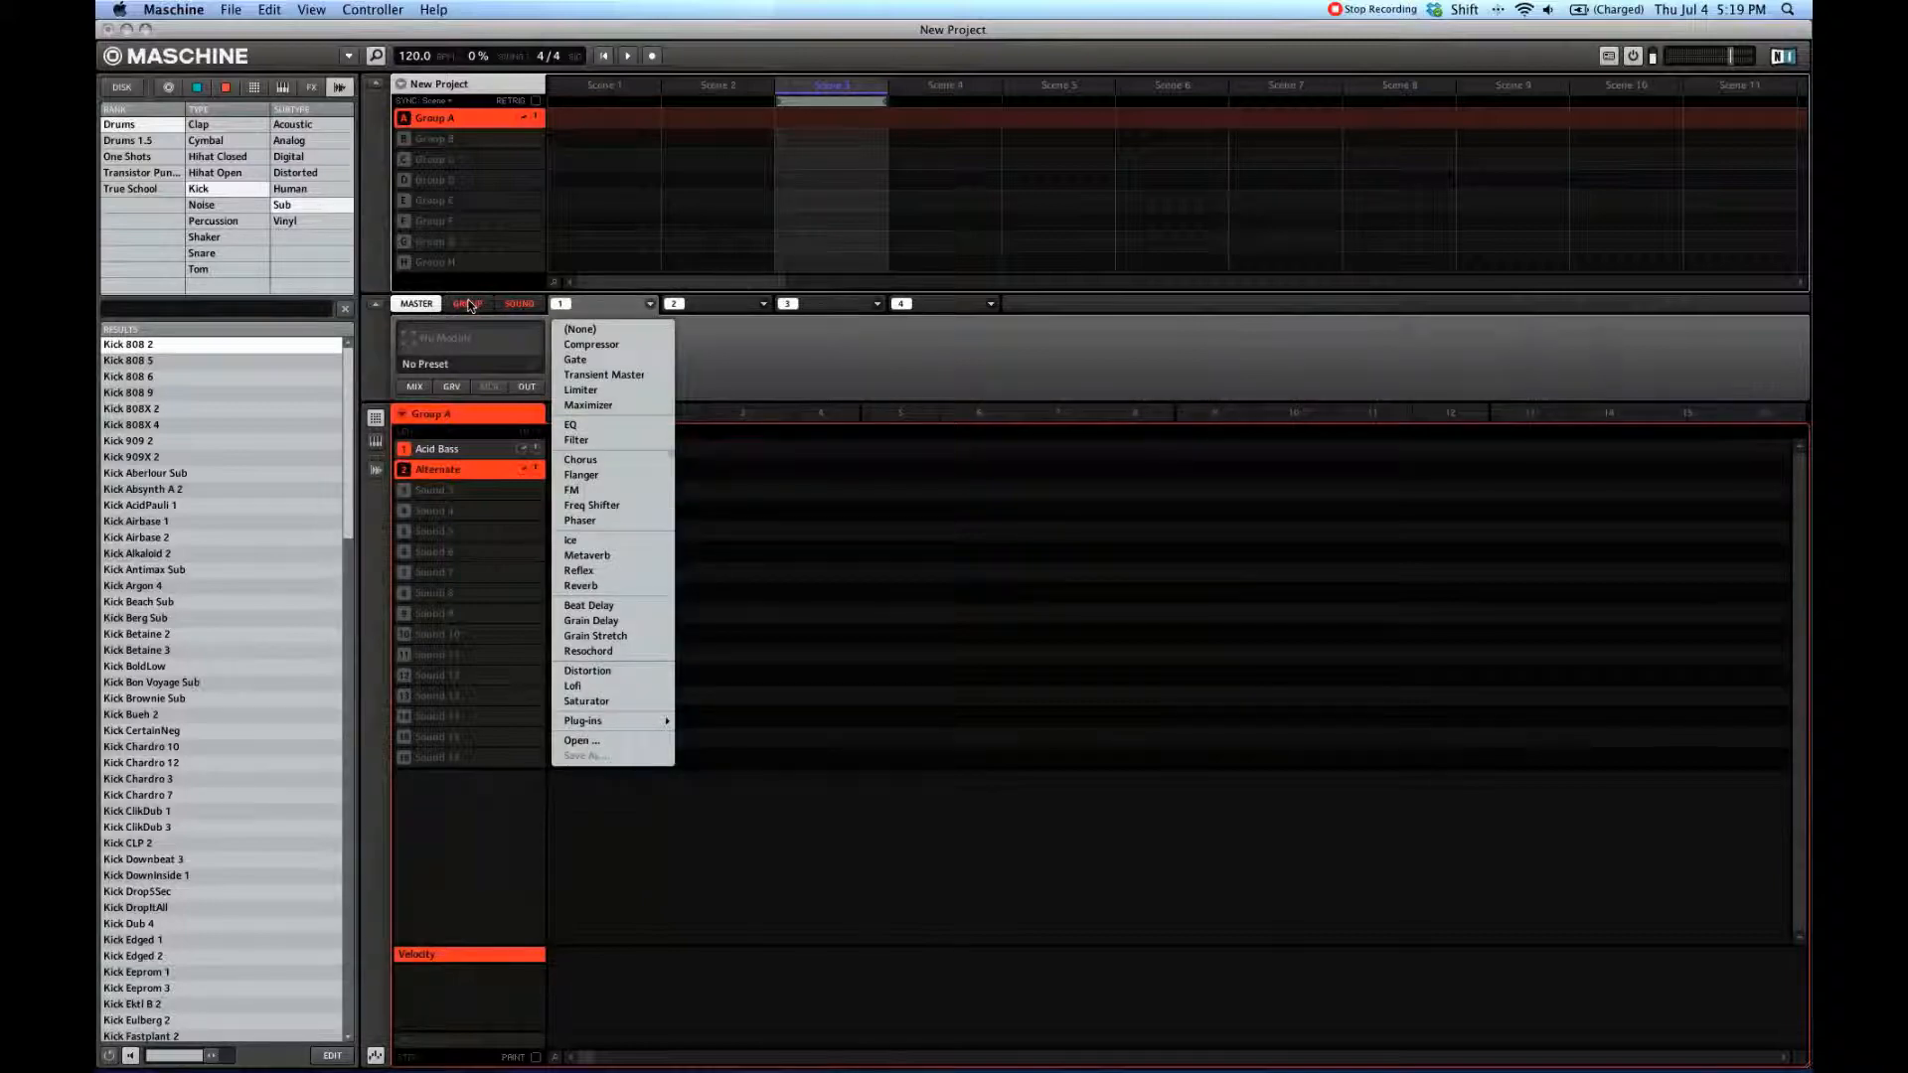
Step: Review the effects available for the first and third module slots of Group A
{"action": "left_click", "coordinate": [468, 304]}
{"action": "left_click", "coordinate": [650, 306]}
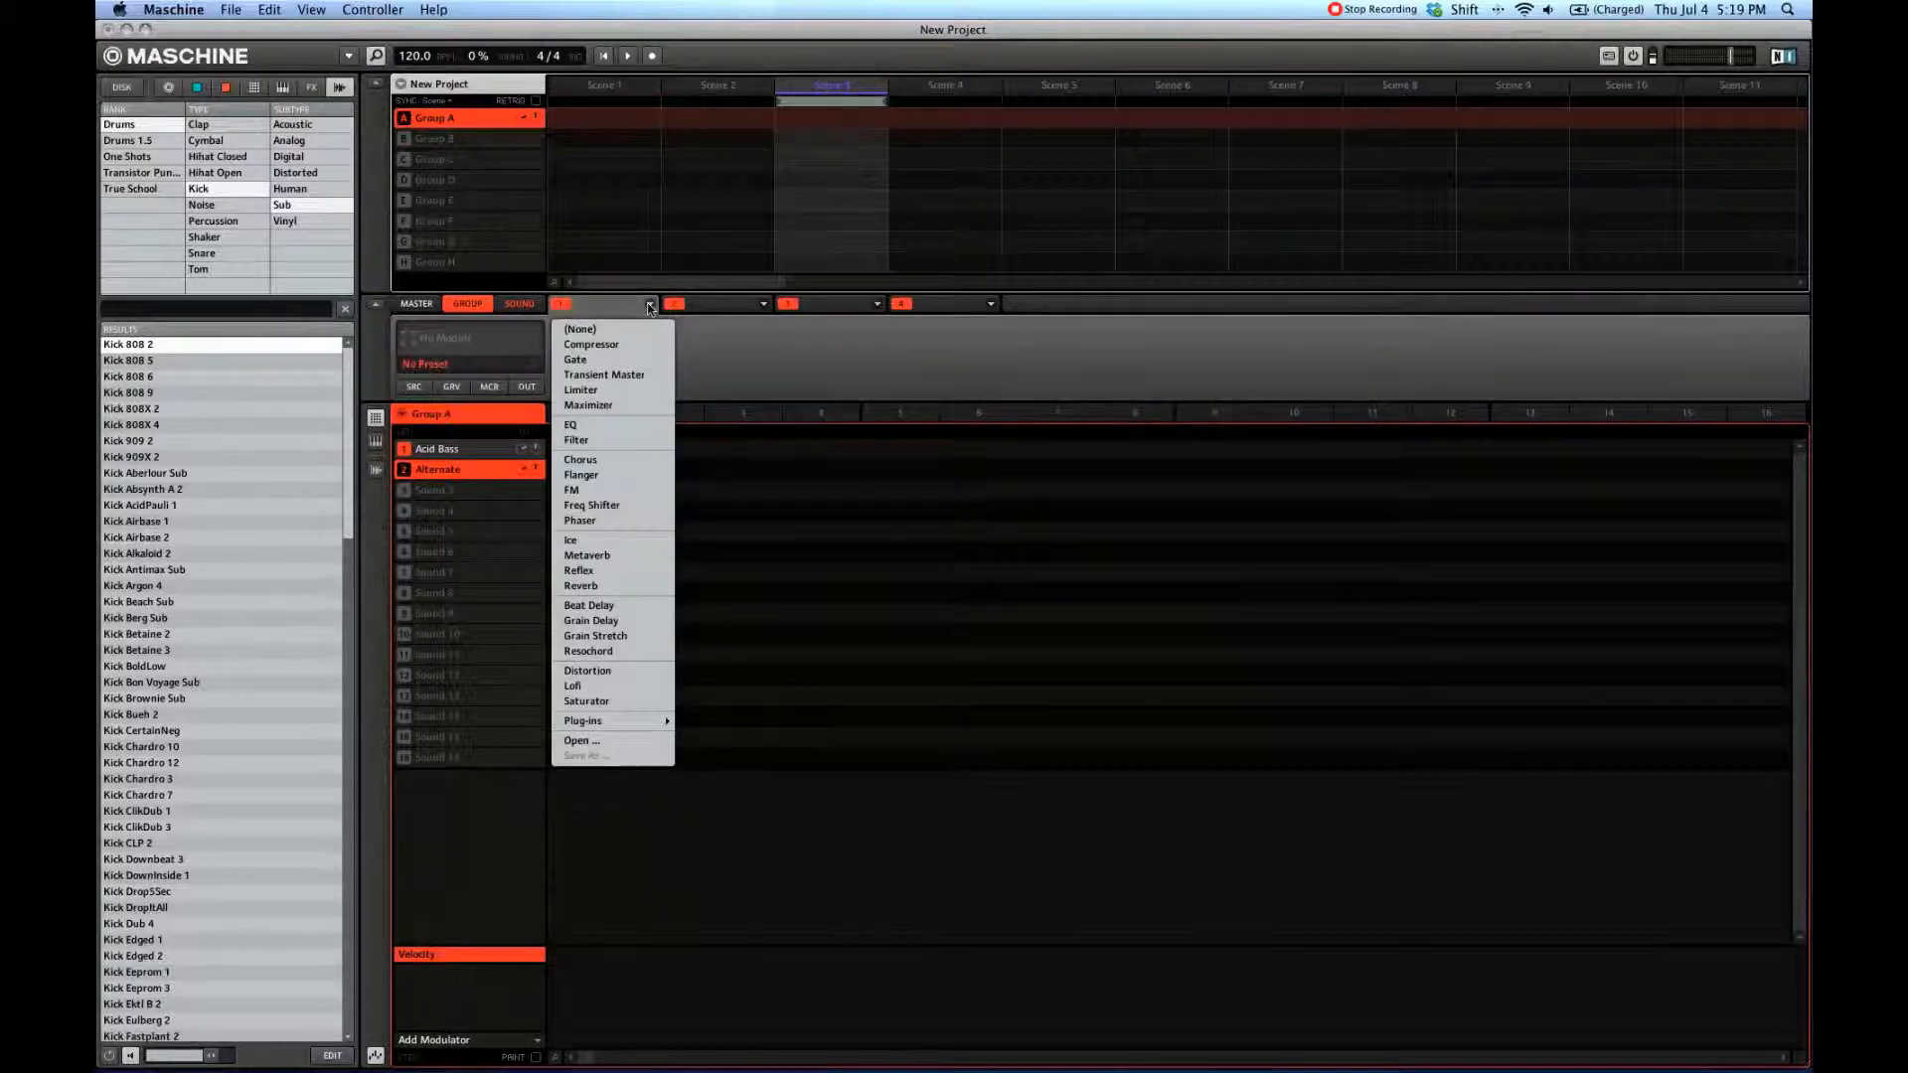
{"action": "left_click", "coordinate": [878, 305]}
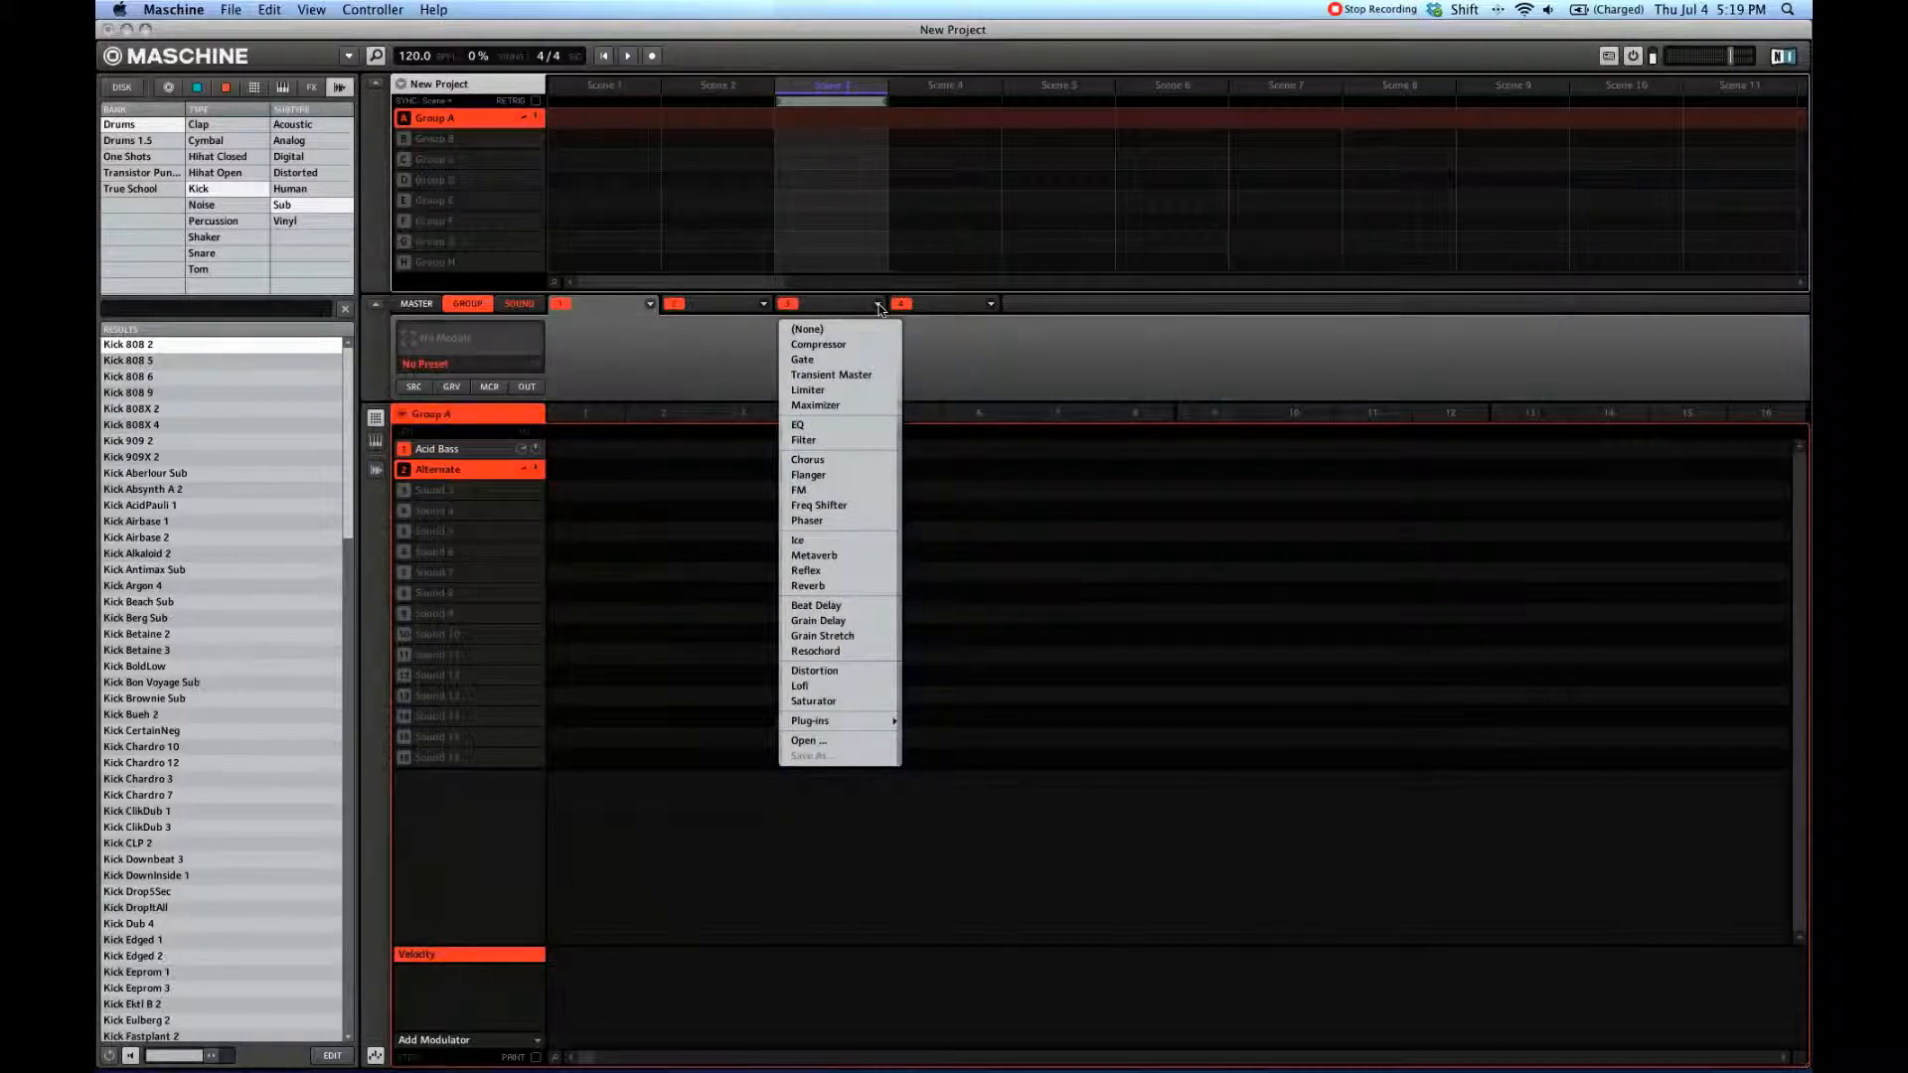
{"action": "left_click", "coordinate": [878, 305]}
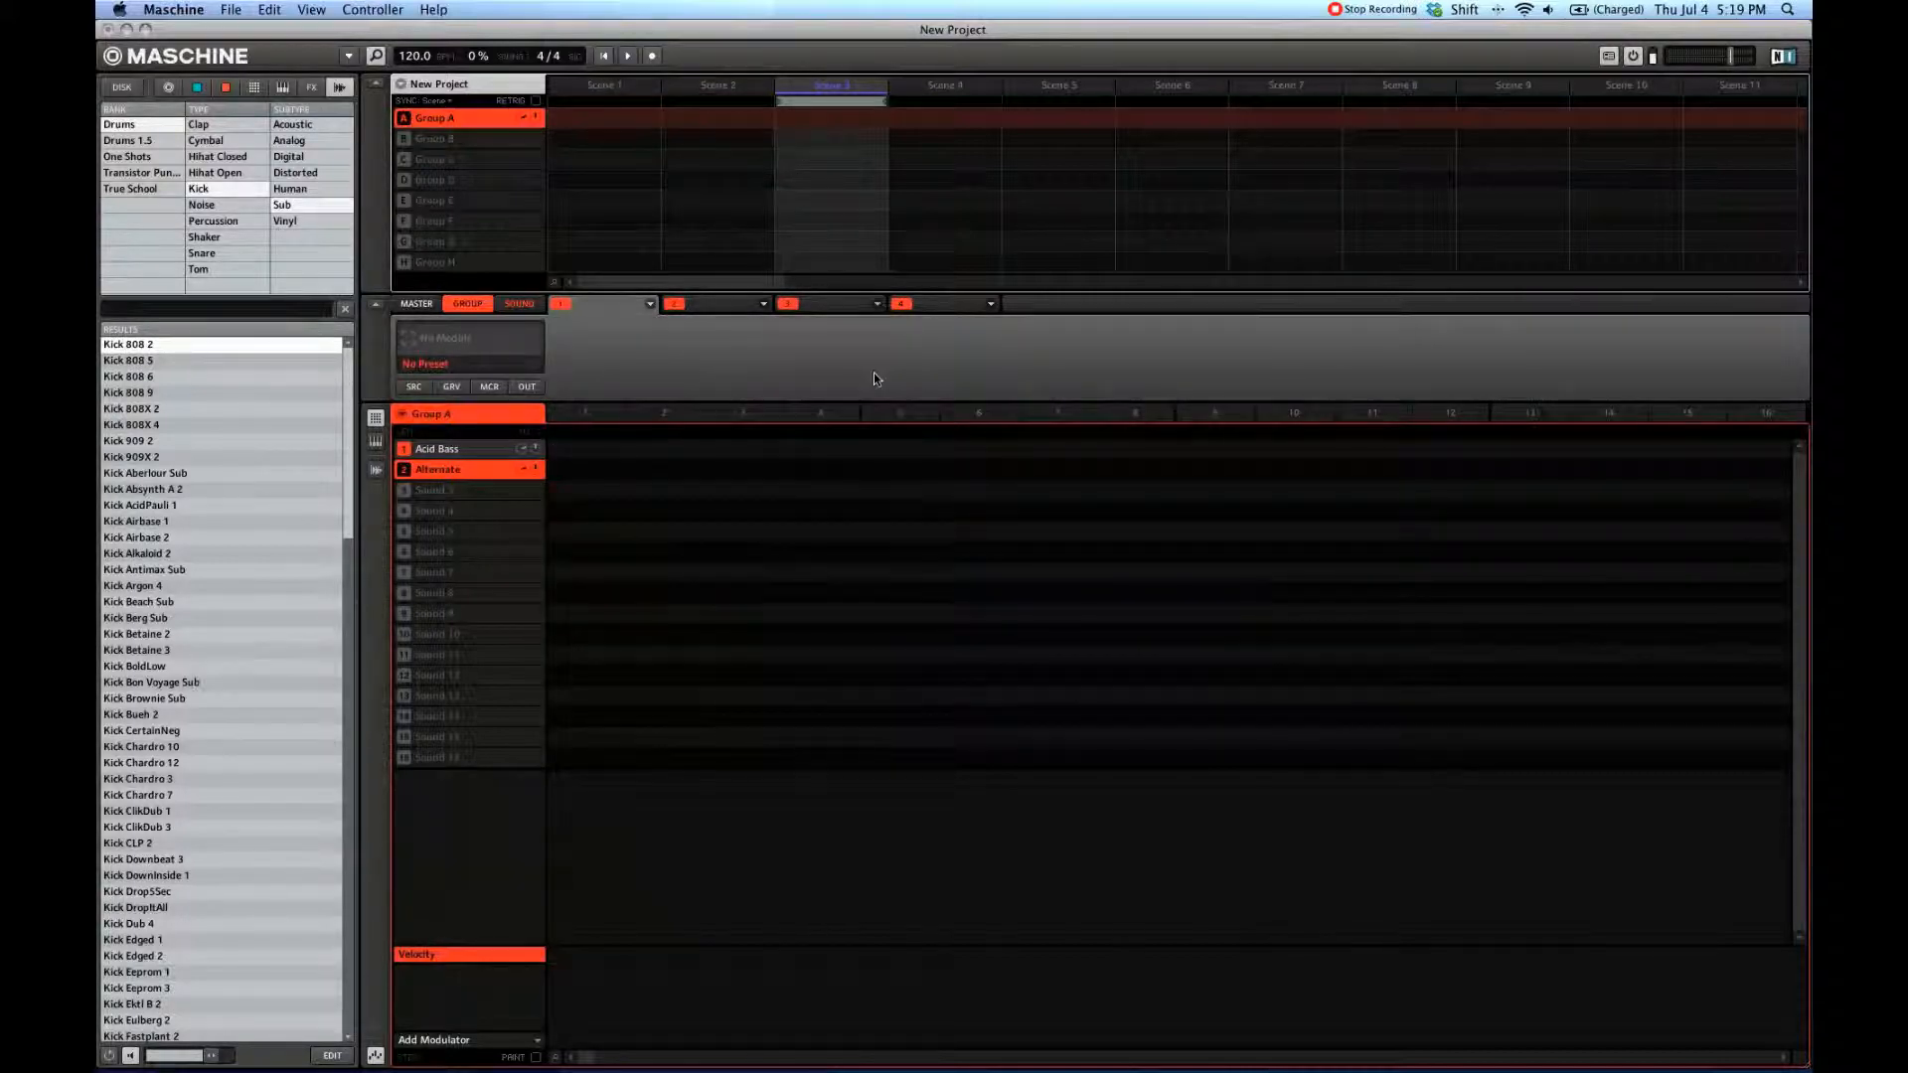
{"action": "left_click", "coordinate": [876, 305]}
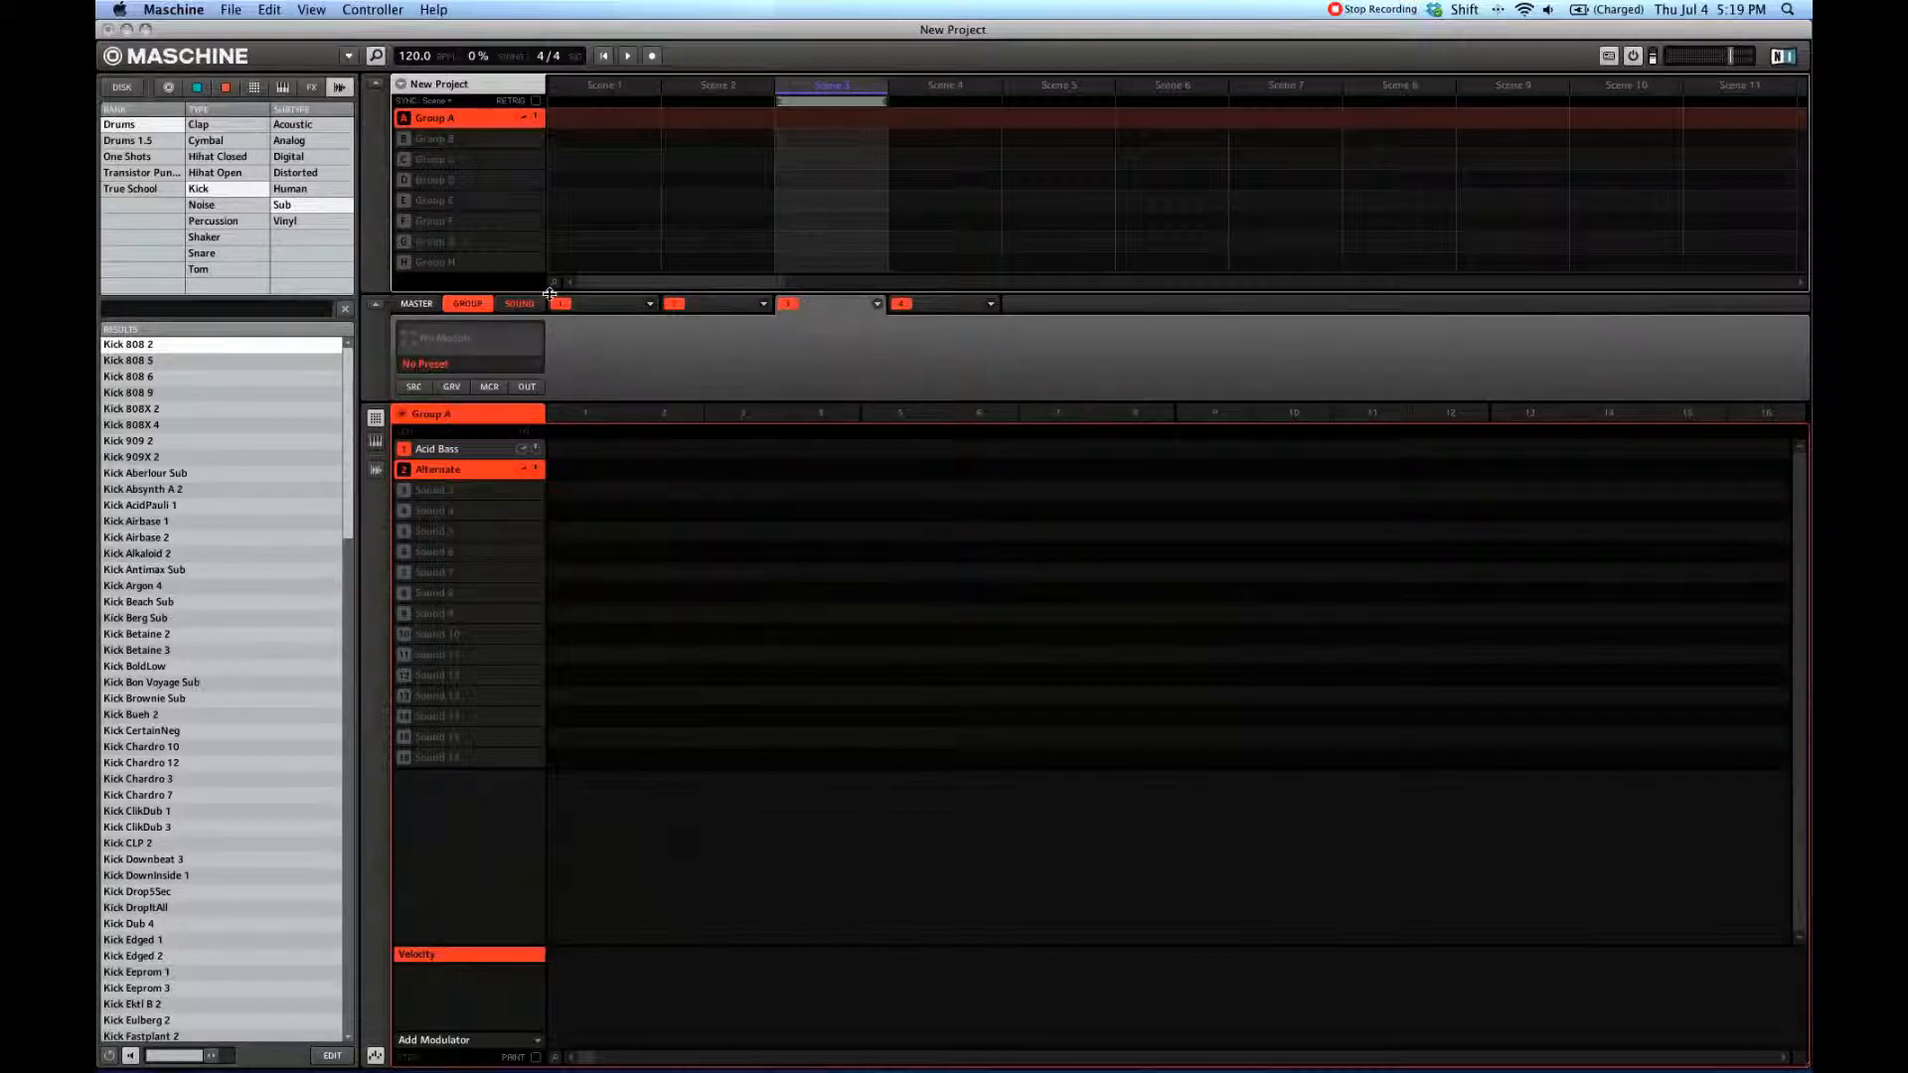
Step: Load Chorus into Group A's first module slot and set its first Modulation control to about 87%
{"action": "left_click", "coordinate": [556, 303]}
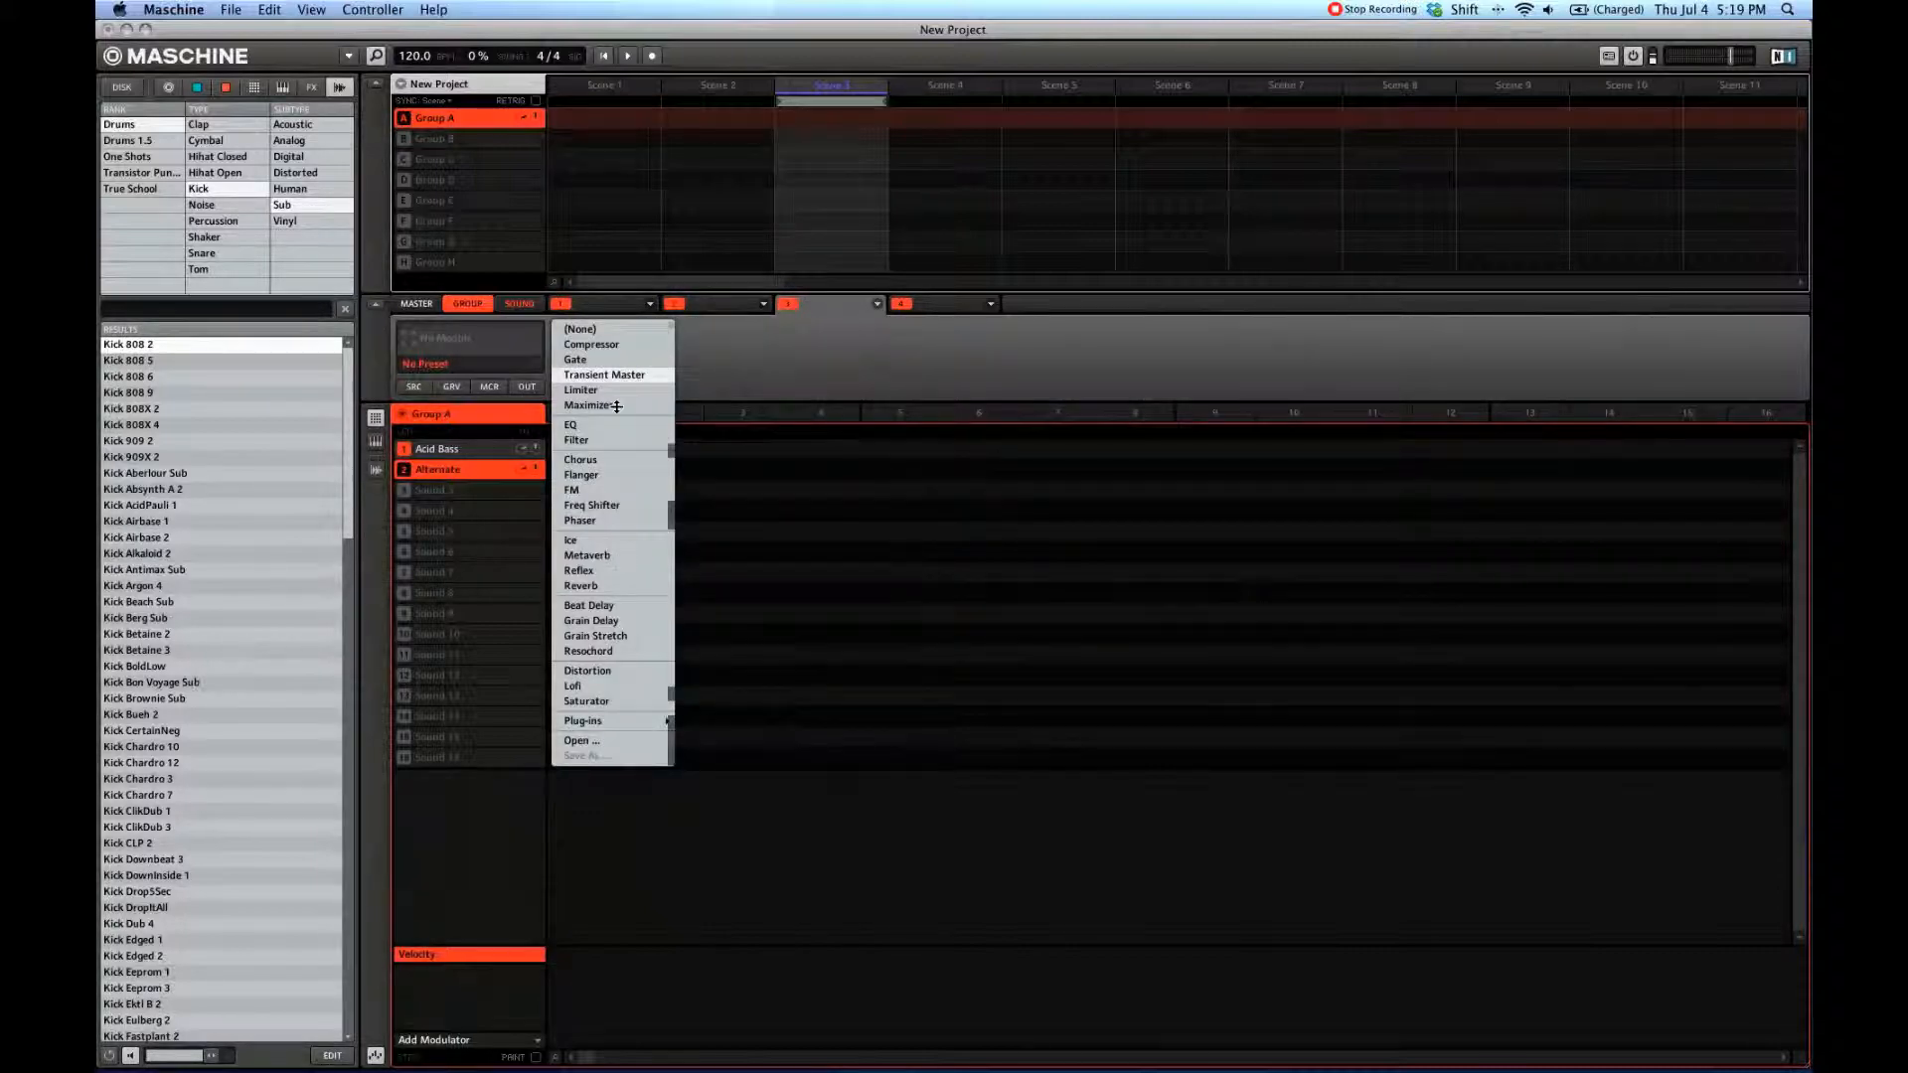
{"action": "left_click", "coordinate": [599, 458]}
{"action": "left_click_drag", "start_coordinate": [604, 368], "coordinate": [605, 338]}
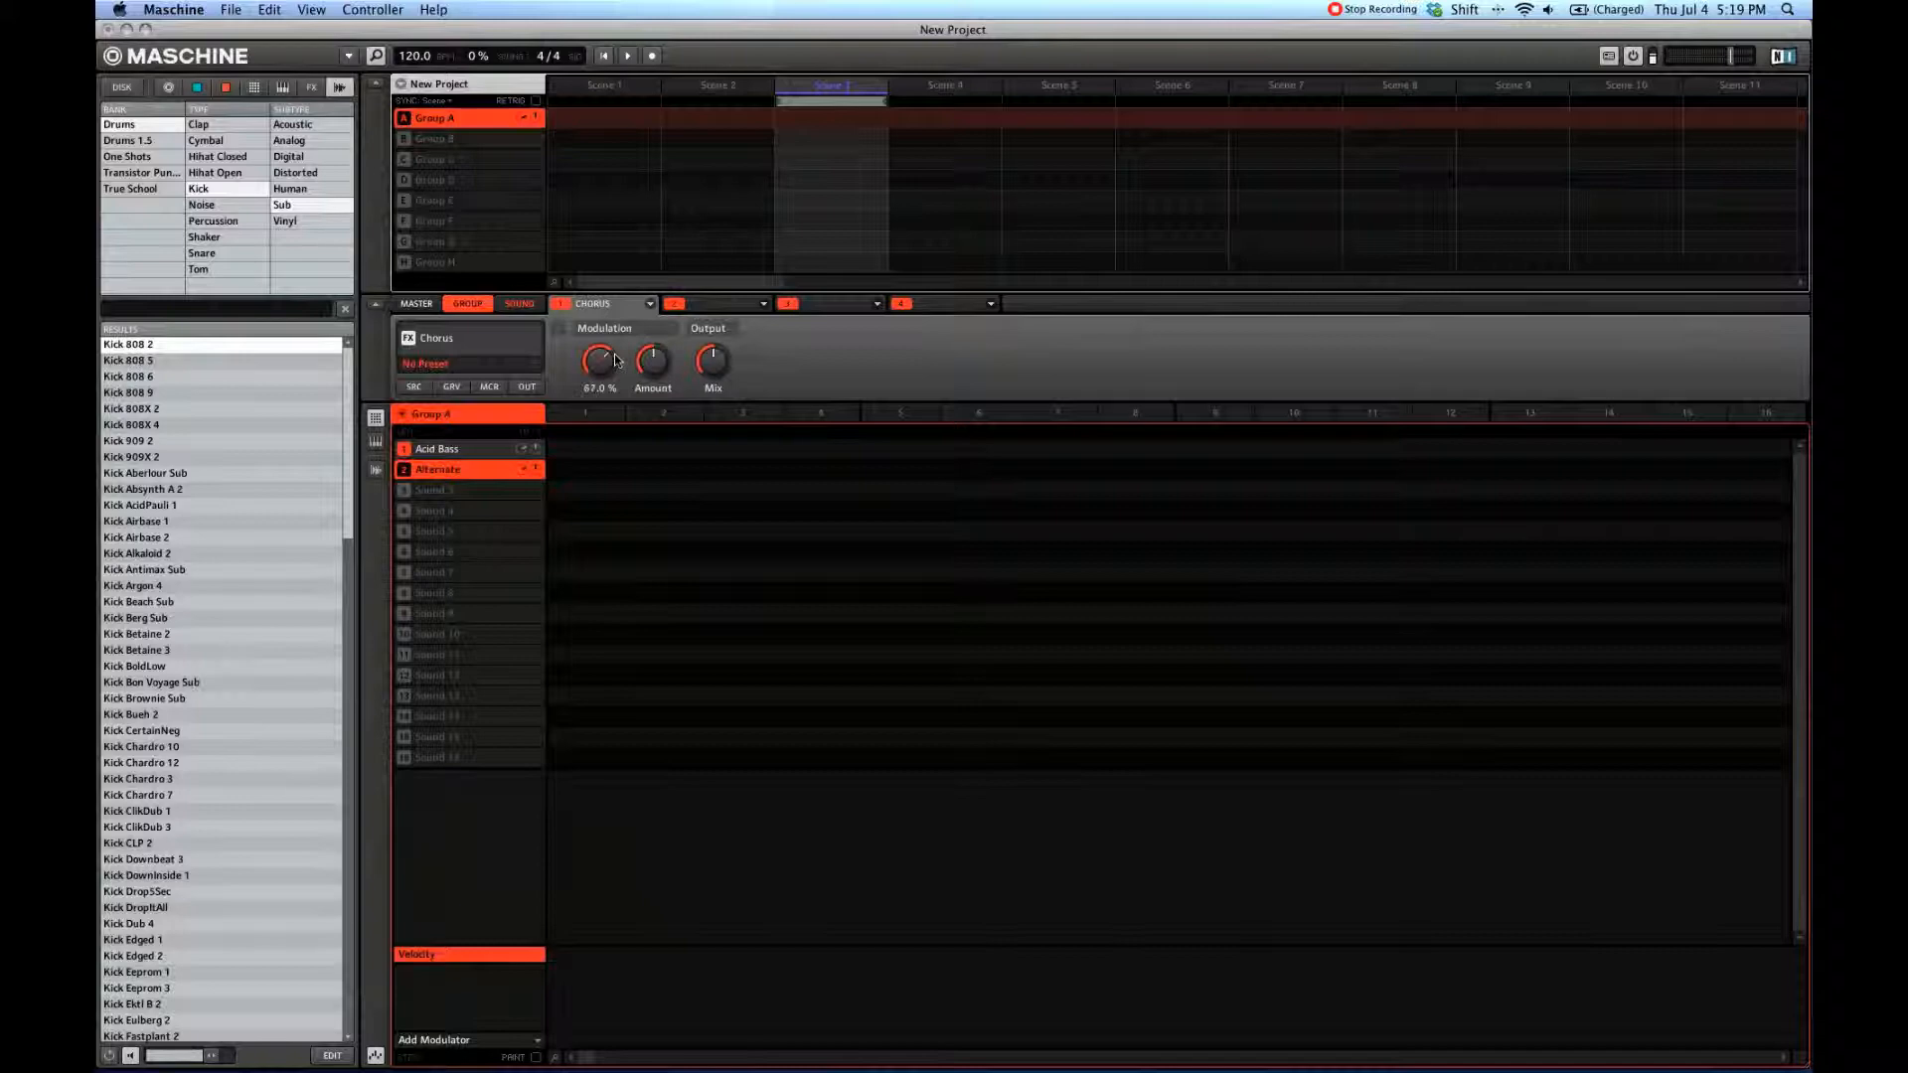
Step: Show the sound-level modules of Acid Bass, then view its piano roll and its sample recording editor
{"action": "left_click", "coordinate": [519, 304]}
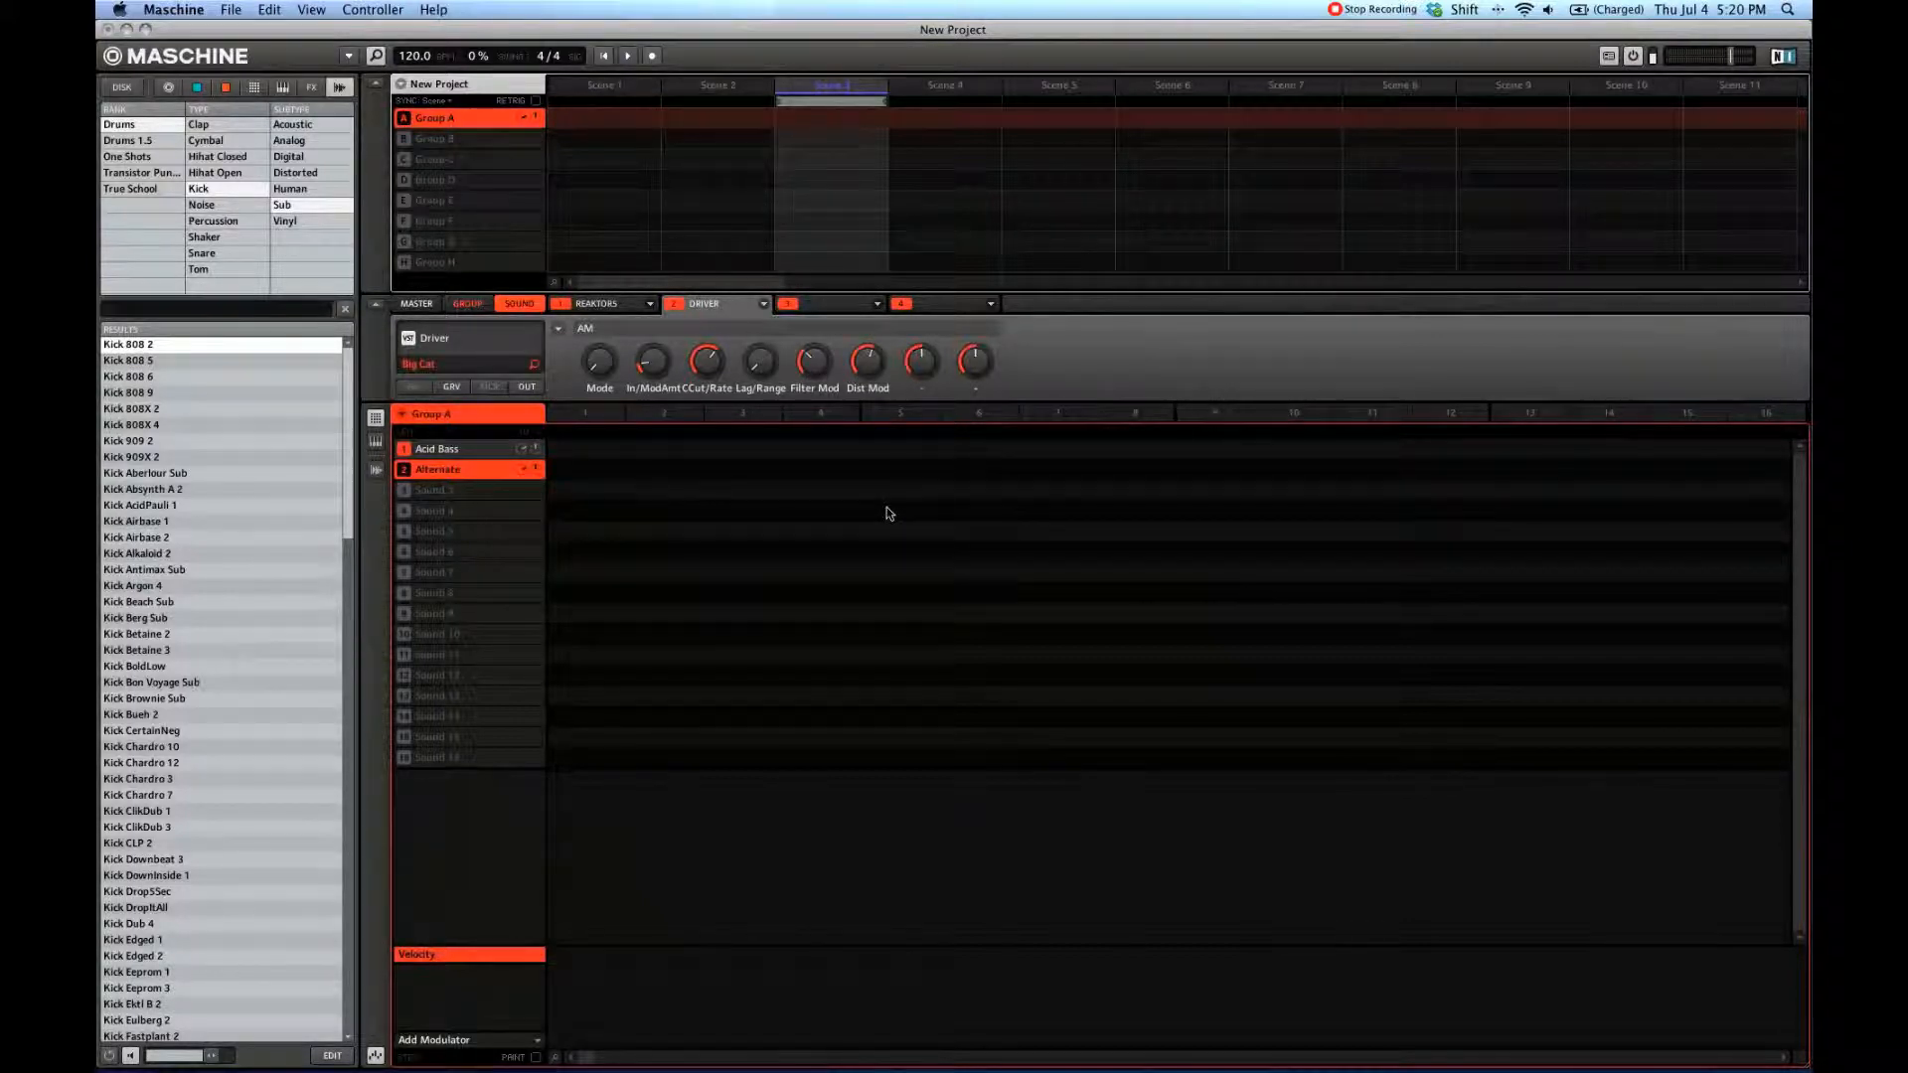
{"action": "left_click", "coordinate": [437, 449]}
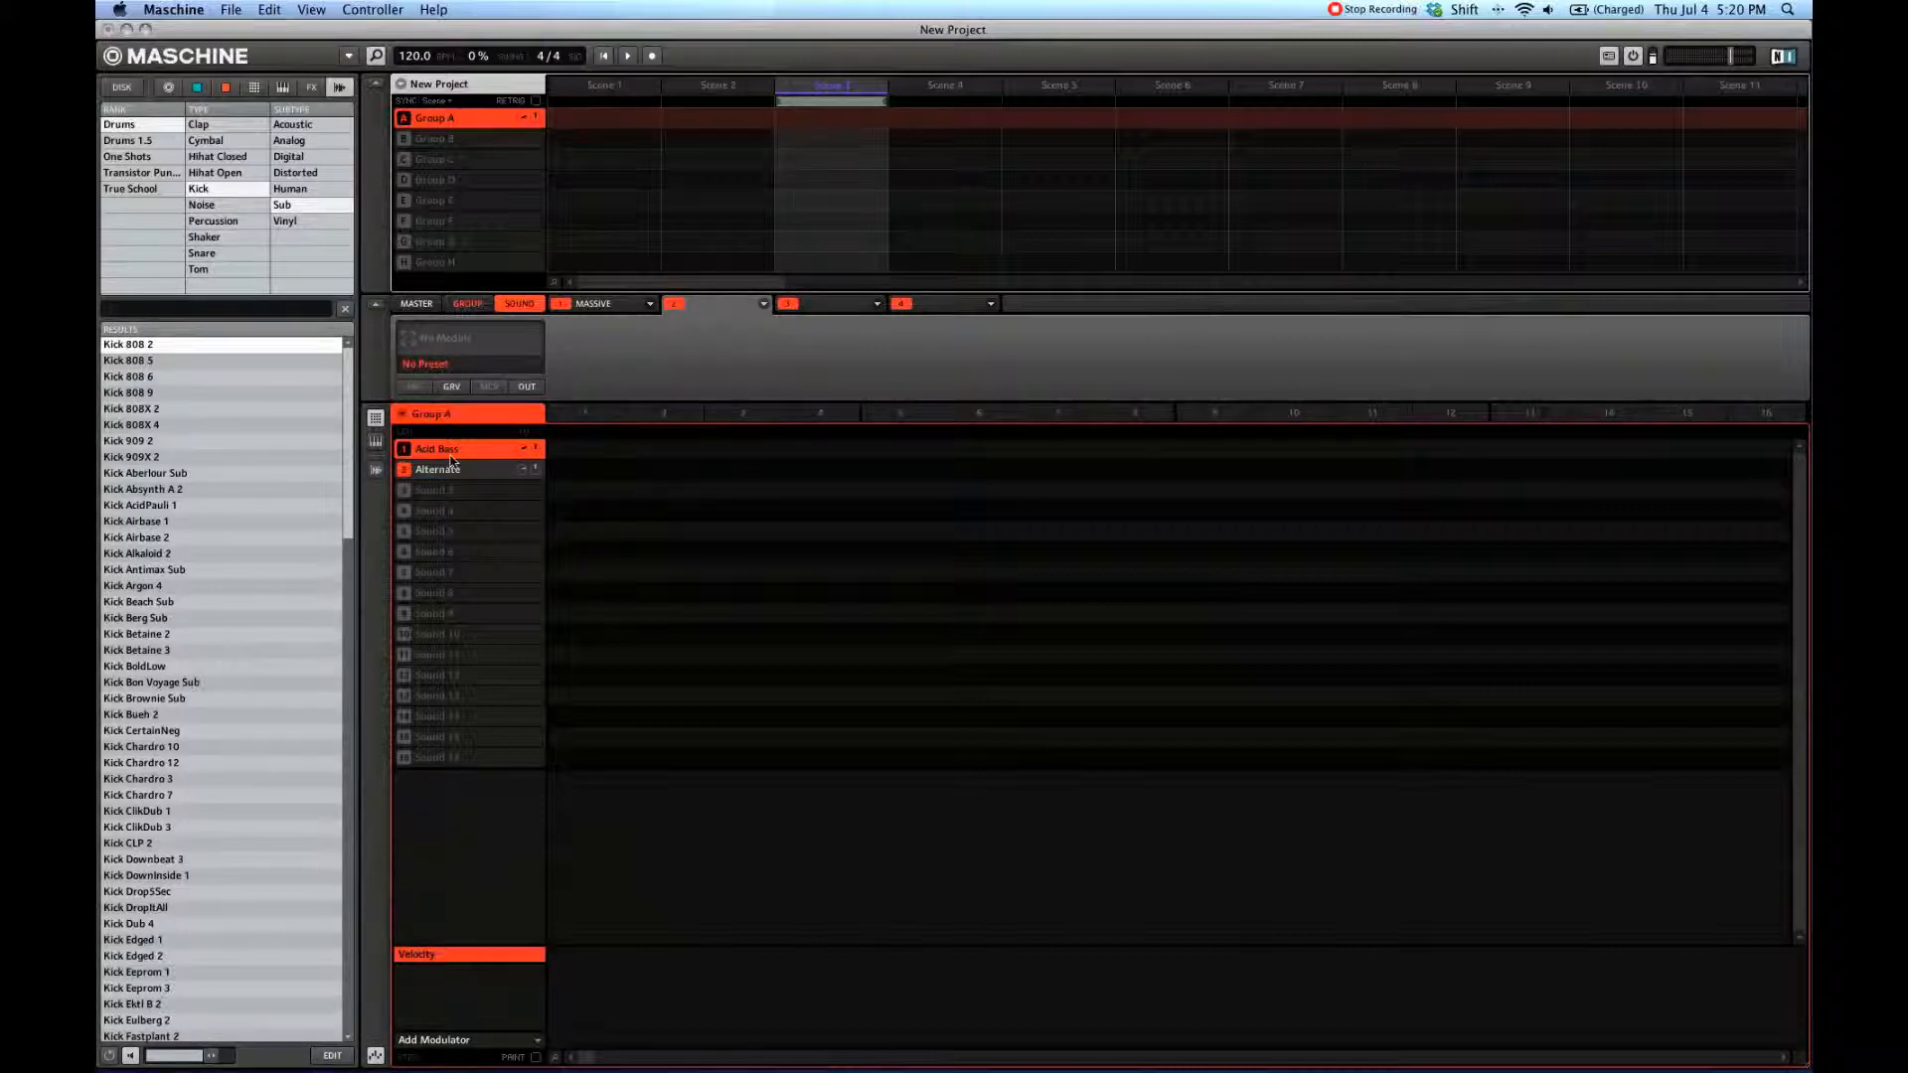
{"action": "left_click", "coordinate": [376, 444]}
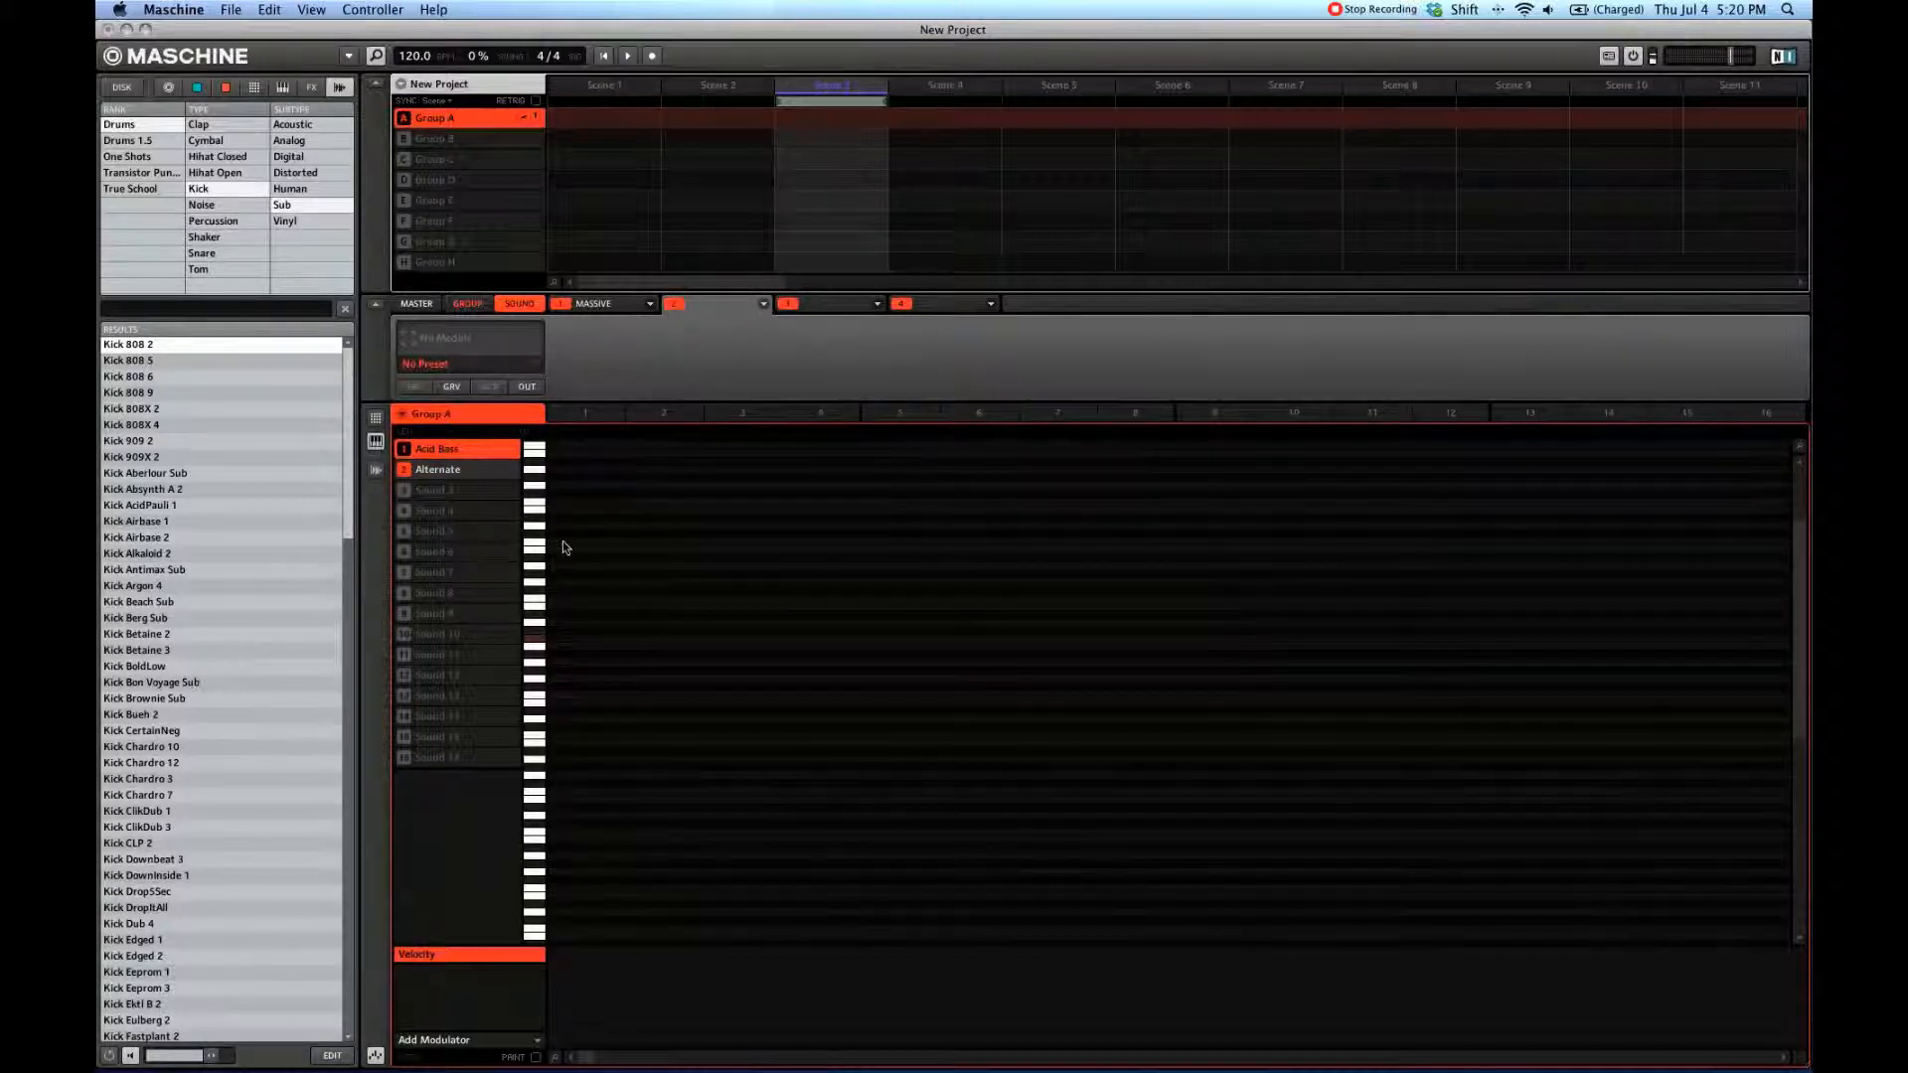
{"action": "left_click", "coordinate": [377, 471]}
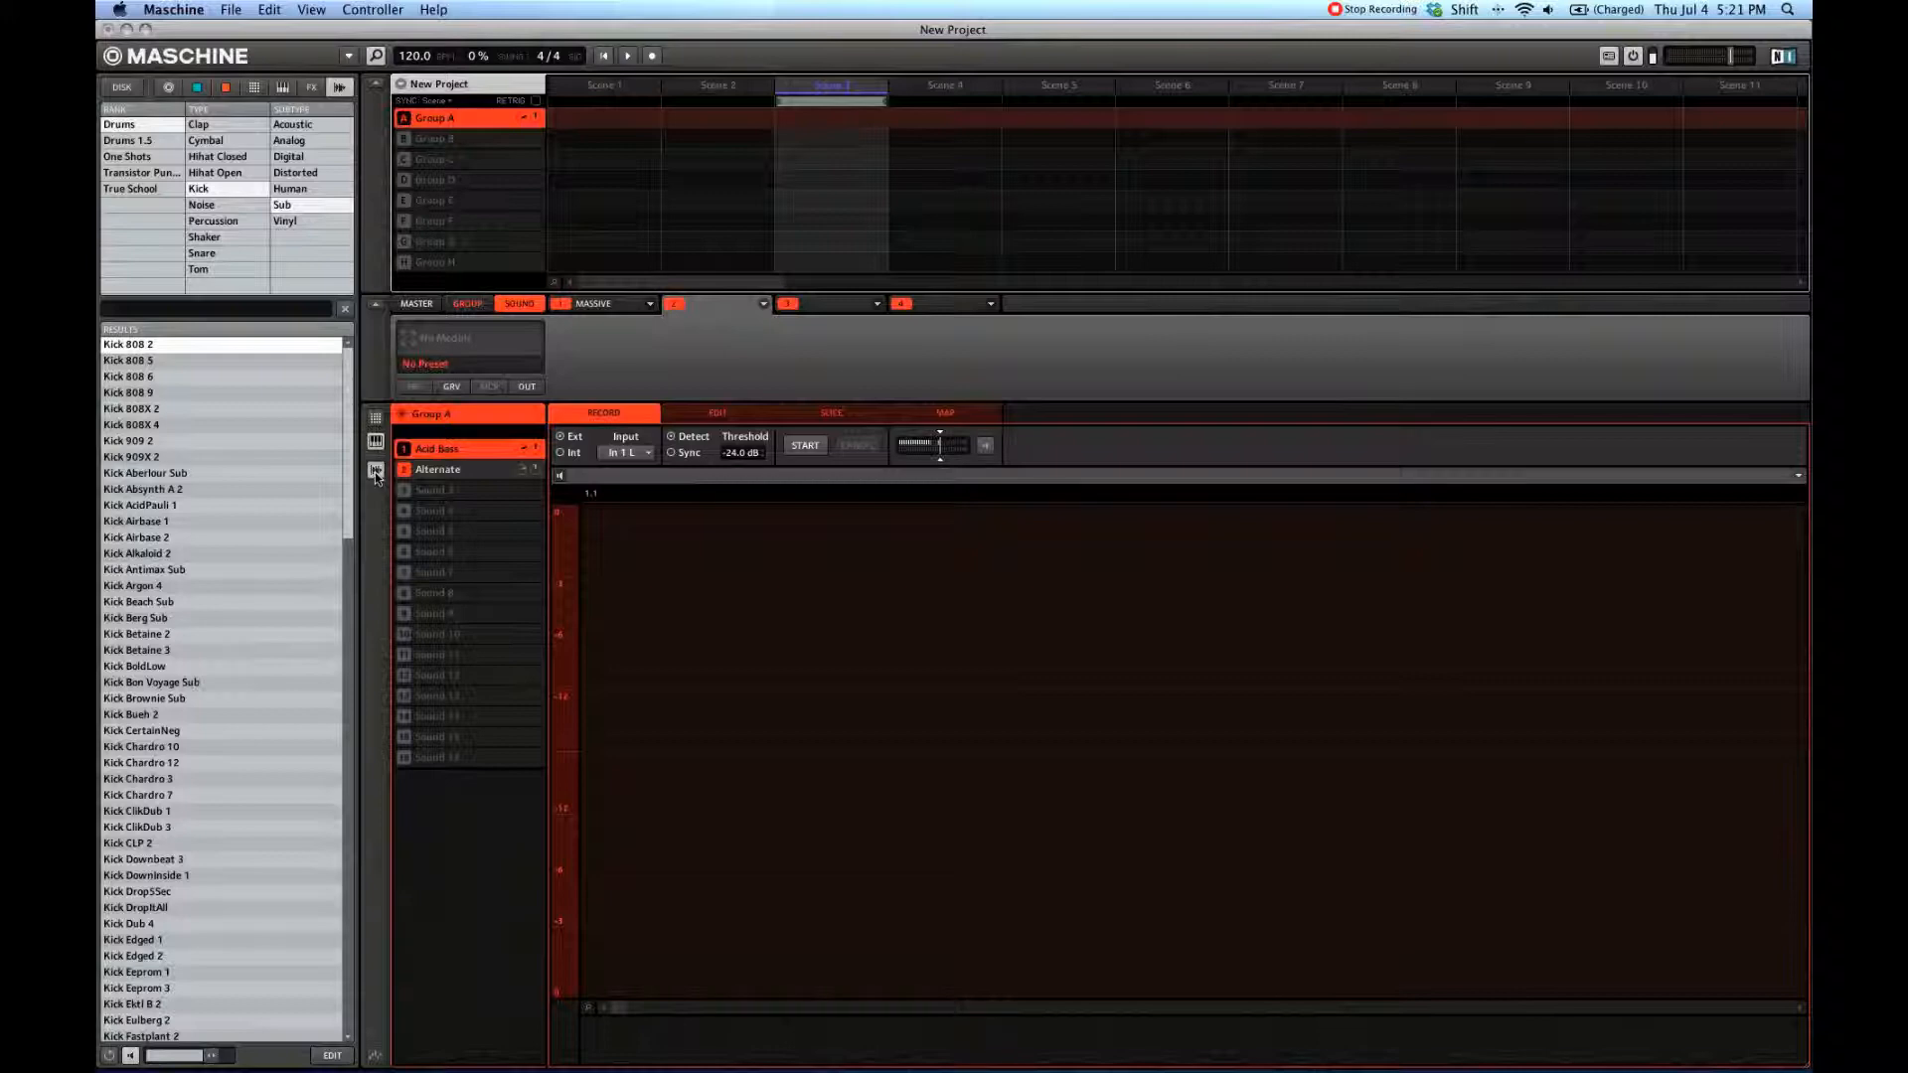
Step: Paint notes for Acid Bass in pattern 1's piano roll with the step grid at 1/16
{"action": "left_click", "coordinate": [375, 442]}
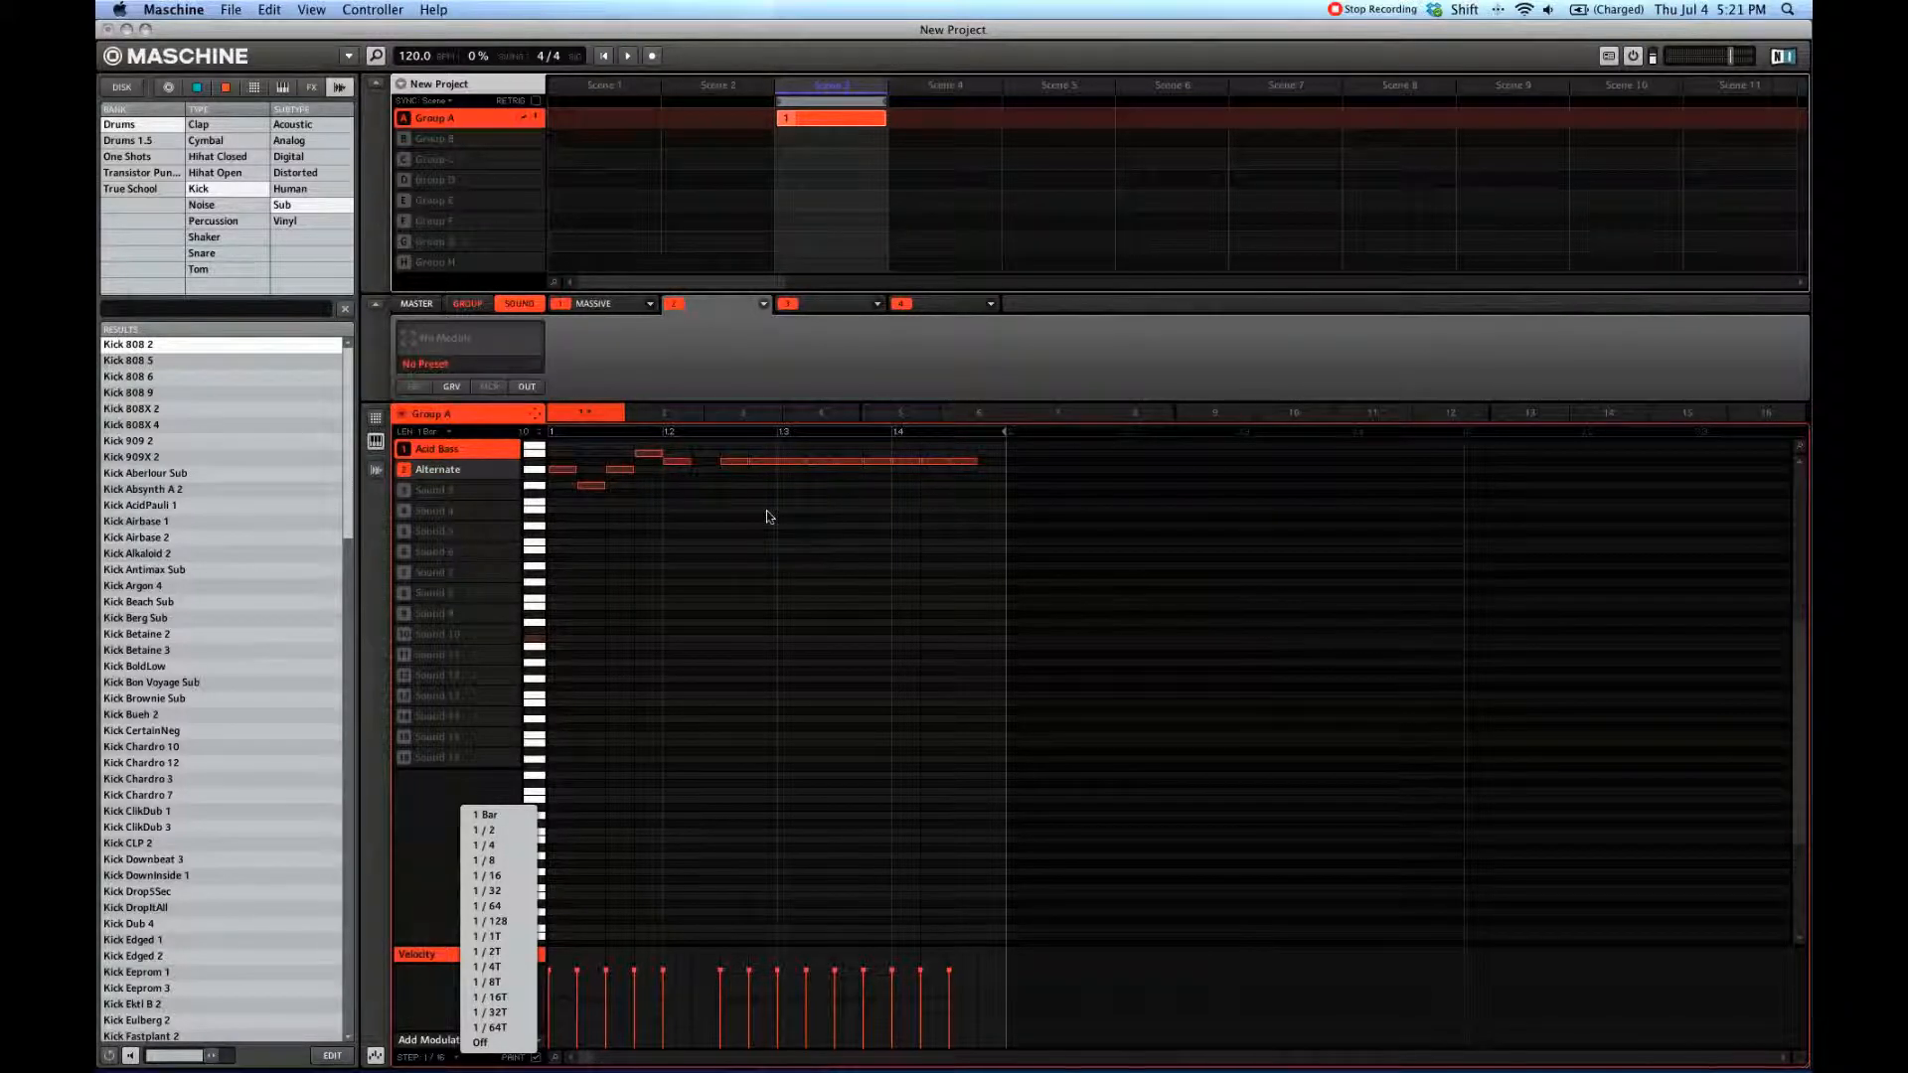
{"action": "left_click", "coordinate": [512, 878]}
{"action": "left_click", "coordinate": [565, 502]}
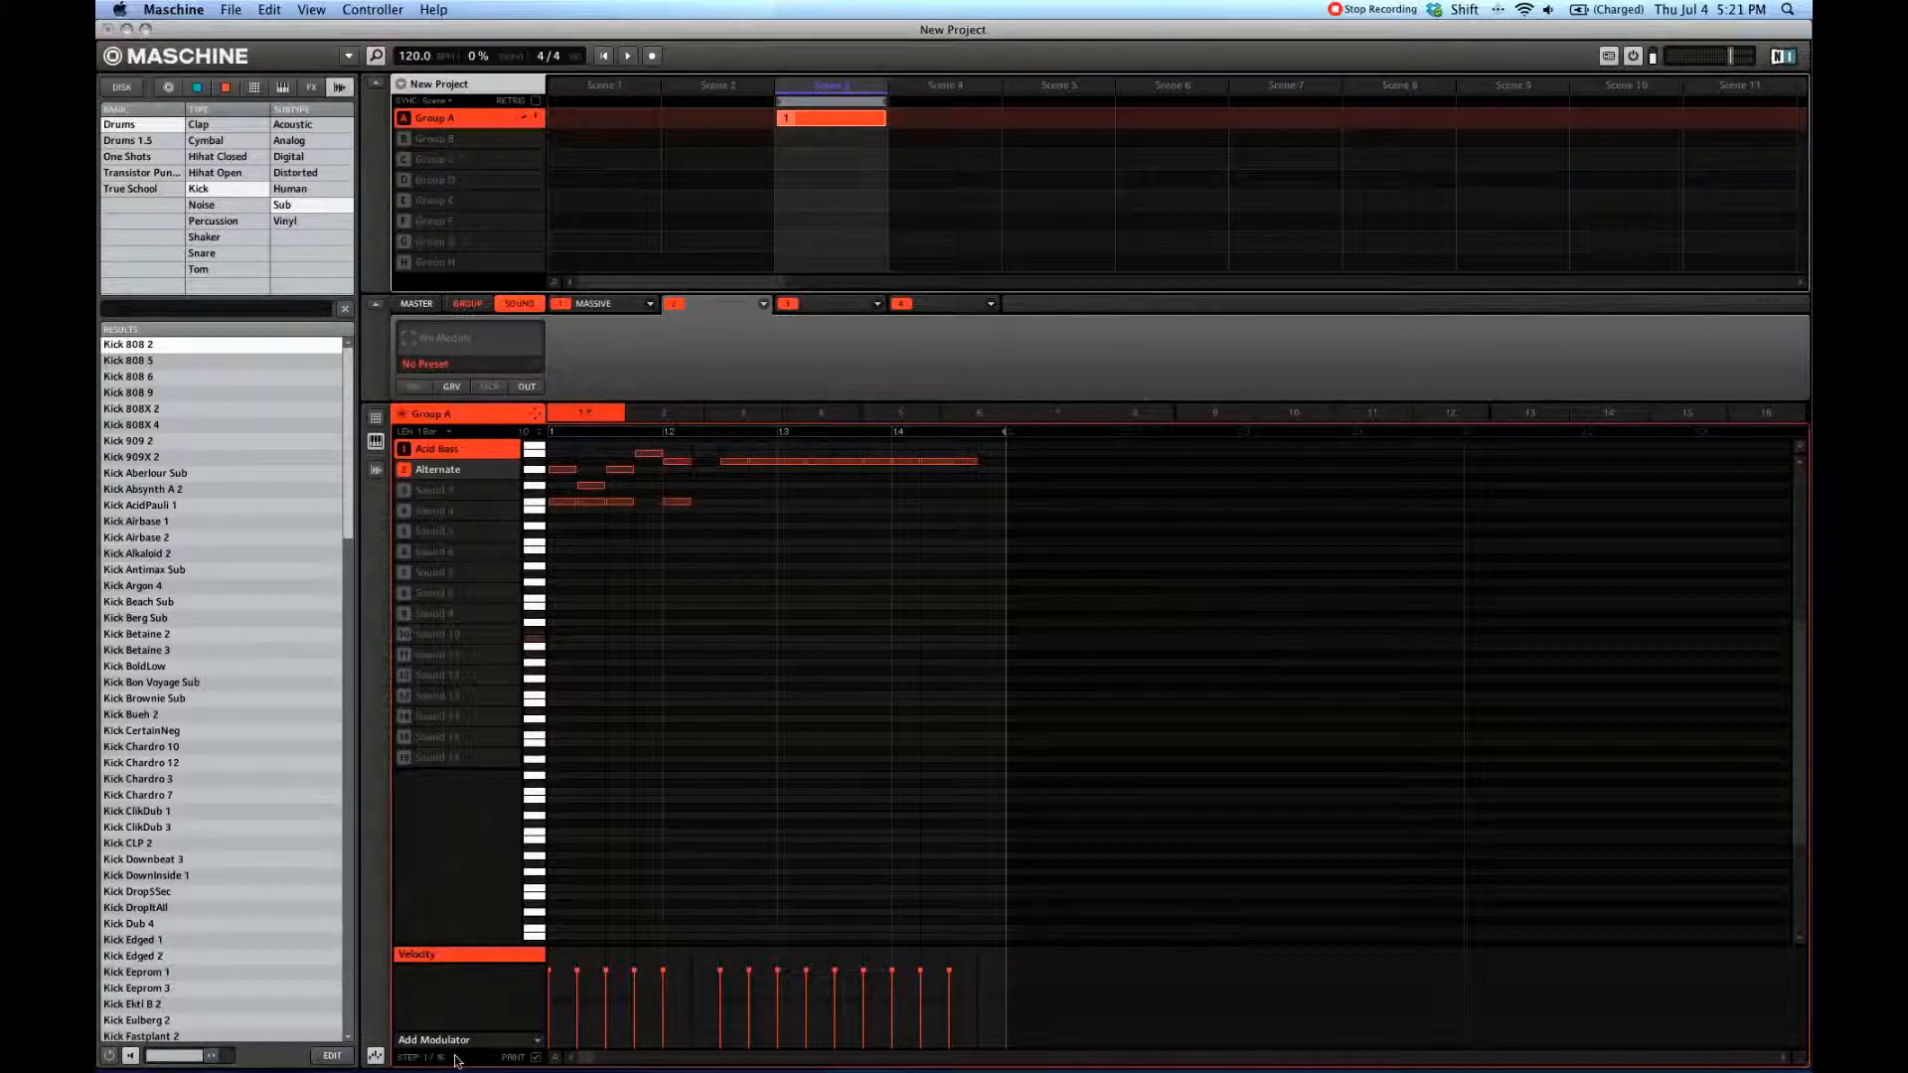
Step: Set the step grid to 1/32 and paint a row of shorter Acid Bass notes below the existing ones
{"action": "left_click", "coordinate": [455, 1059]}
{"action": "left_click", "coordinate": [483, 881]}
{"action": "mouse_move", "coordinate": [644, 527]}
{"action": "left_mouse_down"}
{"action": "mouse_move", "coordinate": [742, 492]}
{"action": "mouse_move", "coordinate": [497, 913]}
{"action": "left_mouse_up"}
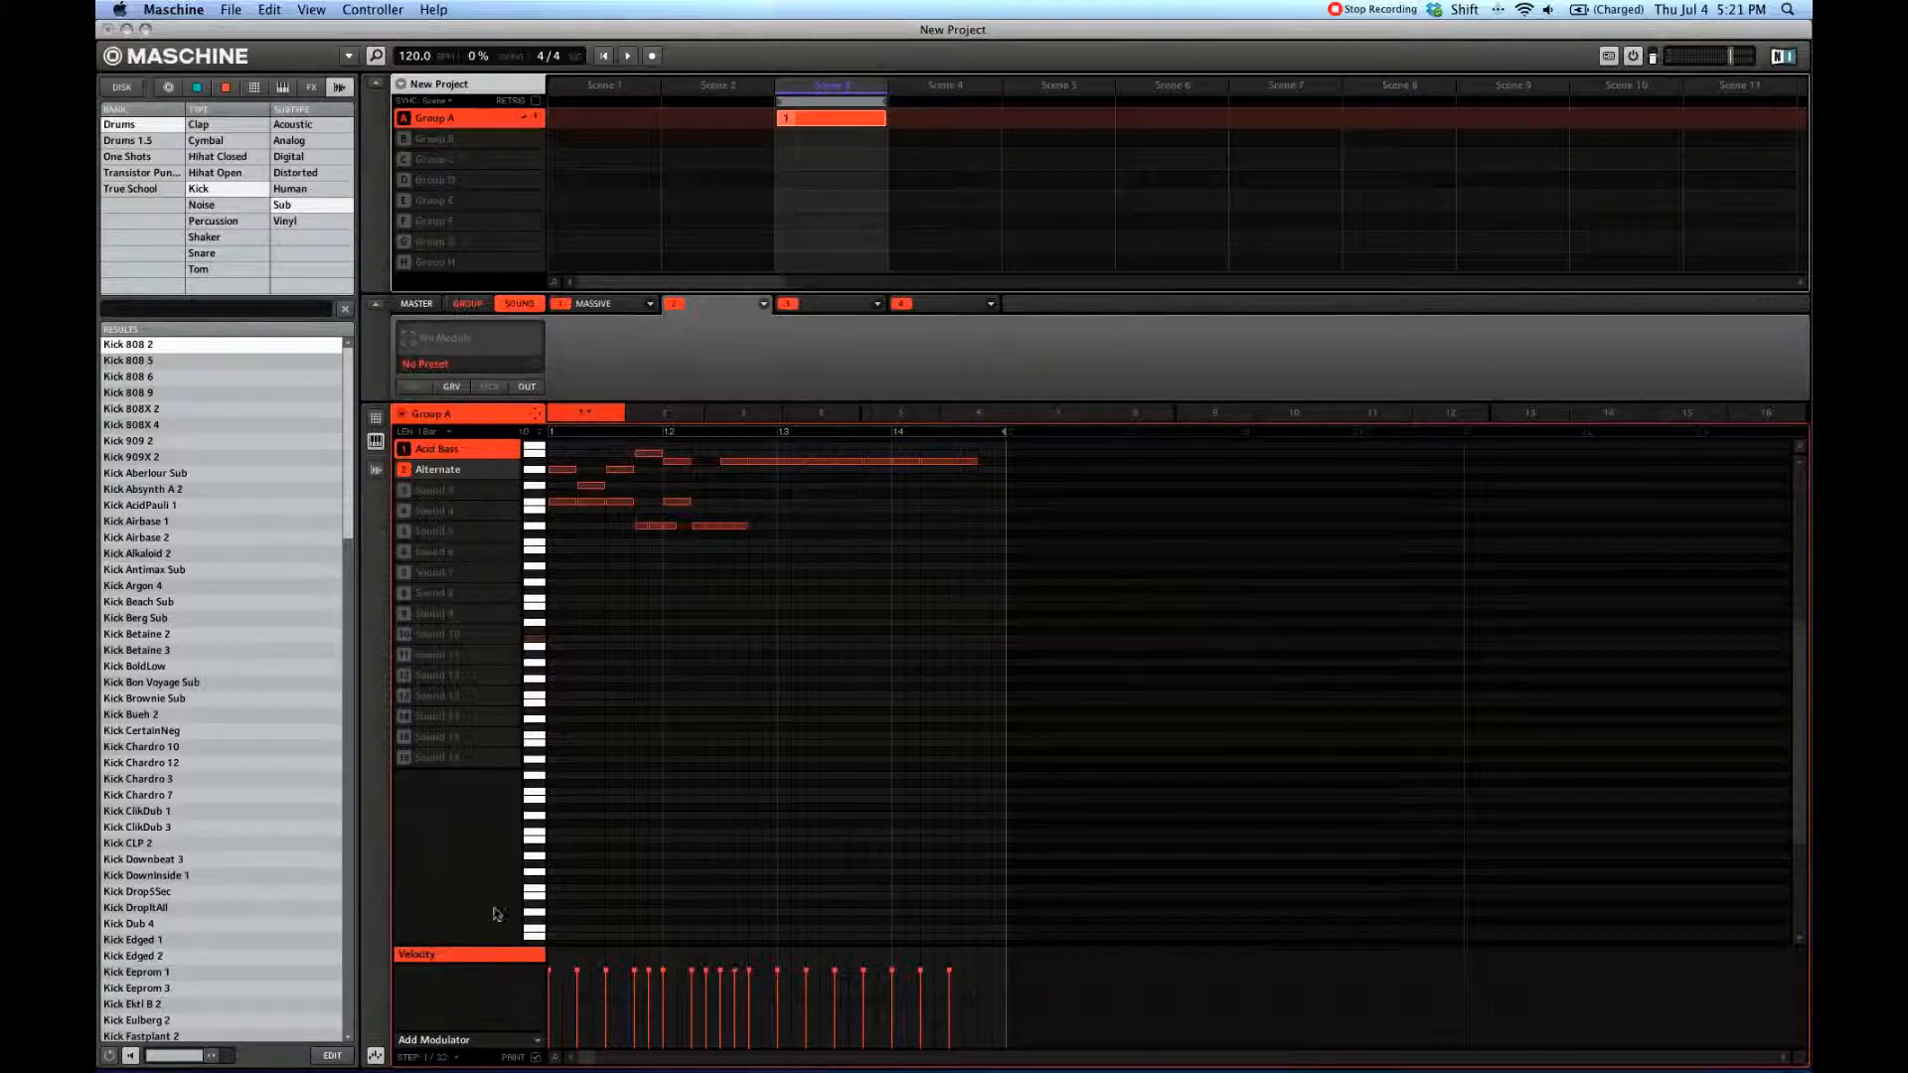
{"action": "left_click", "coordinate": [459, 1061]}
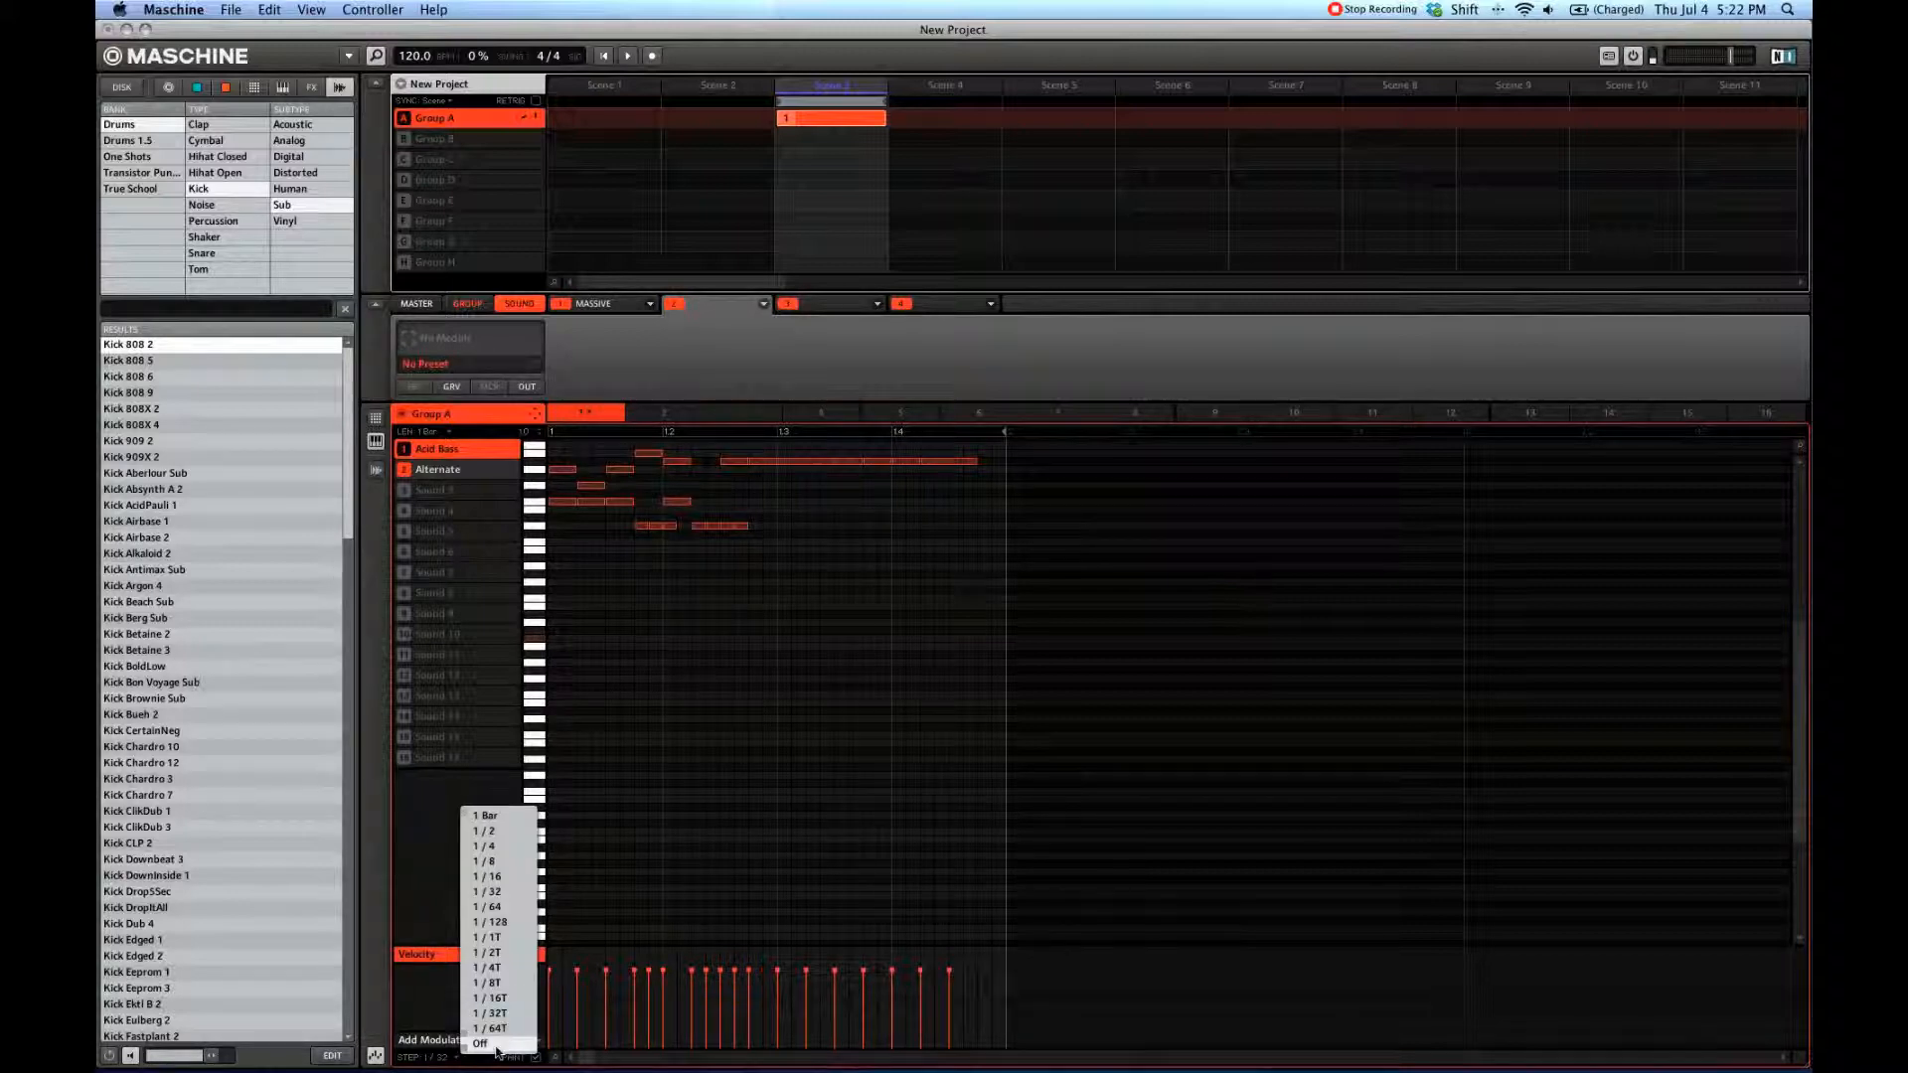
{"action": "left_click", "coordinate": [592, 1061]}
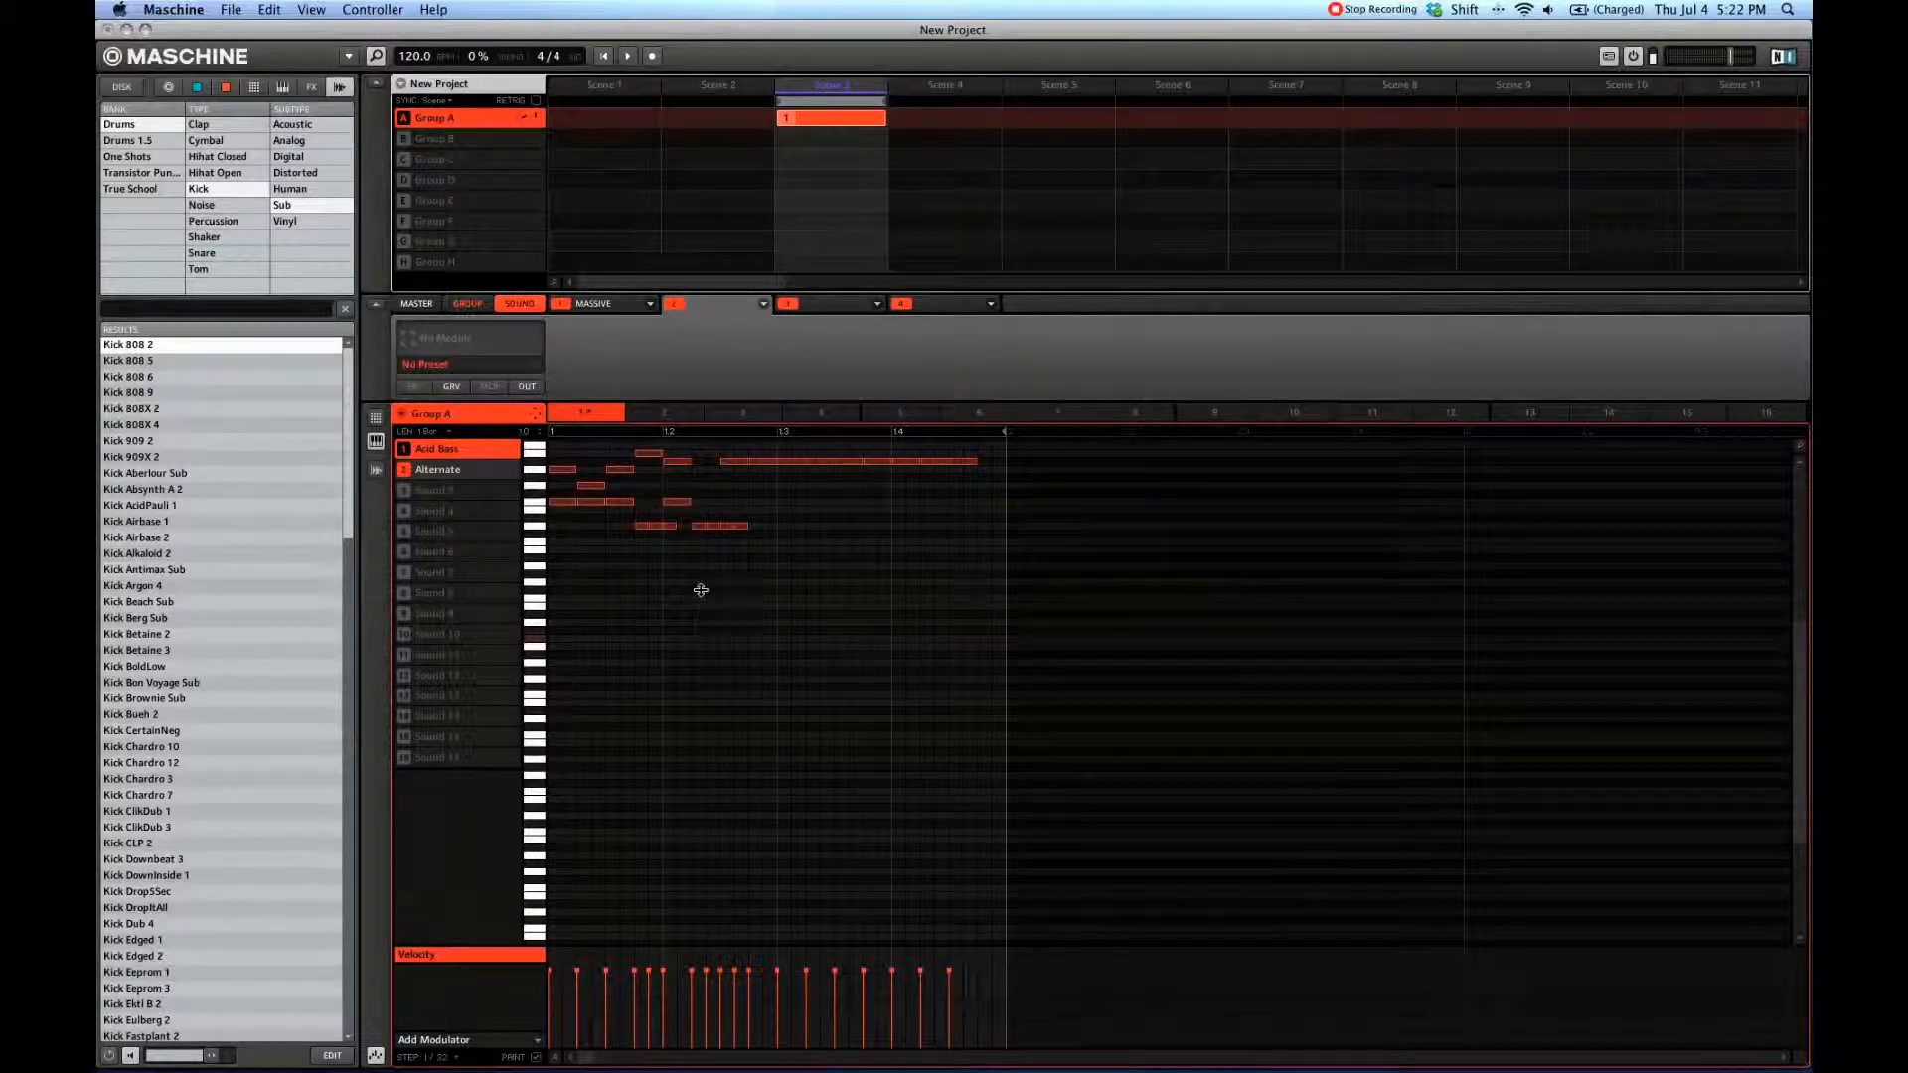
Step: Draw a rising velocity ramp across all the notes of pattern 1
{"action": "left_click", "coordinate": [635, 976]}
{"action": "mouse_move", "coordinate": [559, 1041]}
{"action": "left_mouse_down"}
{"action": "mouse_move", "coordinate": [745, 975]}
{"action": "mouse_move", "coordinate": [553, 1036]}
{"action": "mouse_move", "coordinate": [889, 979]}
{"action": "left_mouse_up"}
{"action": "left_click_drag", "start_coordinate": [889, 979], "coordinate": [950, 965]}
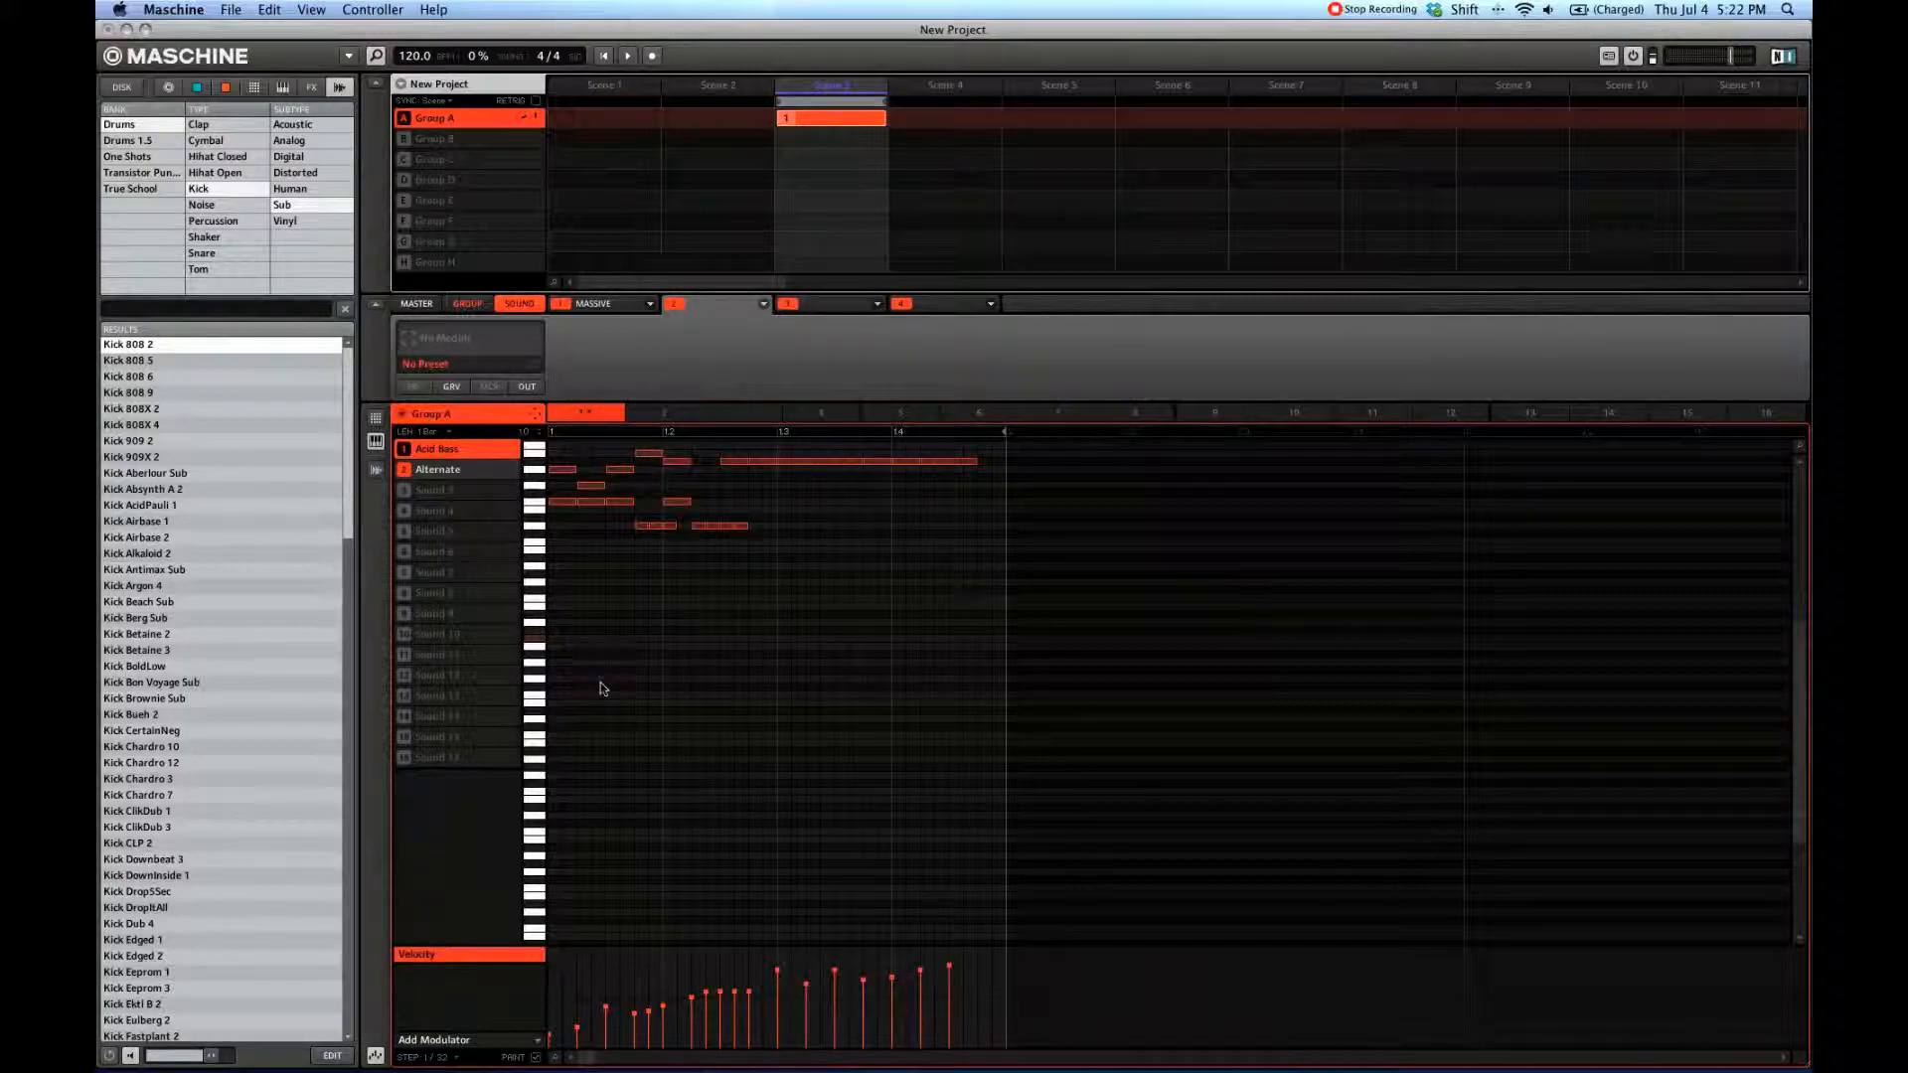
Step: Switch Group A in Scene 3 through patterns 2, 3, 5, 1 and 3, ending on pattern 4
{"action": "left_click", "coordinate": [664, 412]}
{"action": "left_click", "coordinate": [720, 416]}
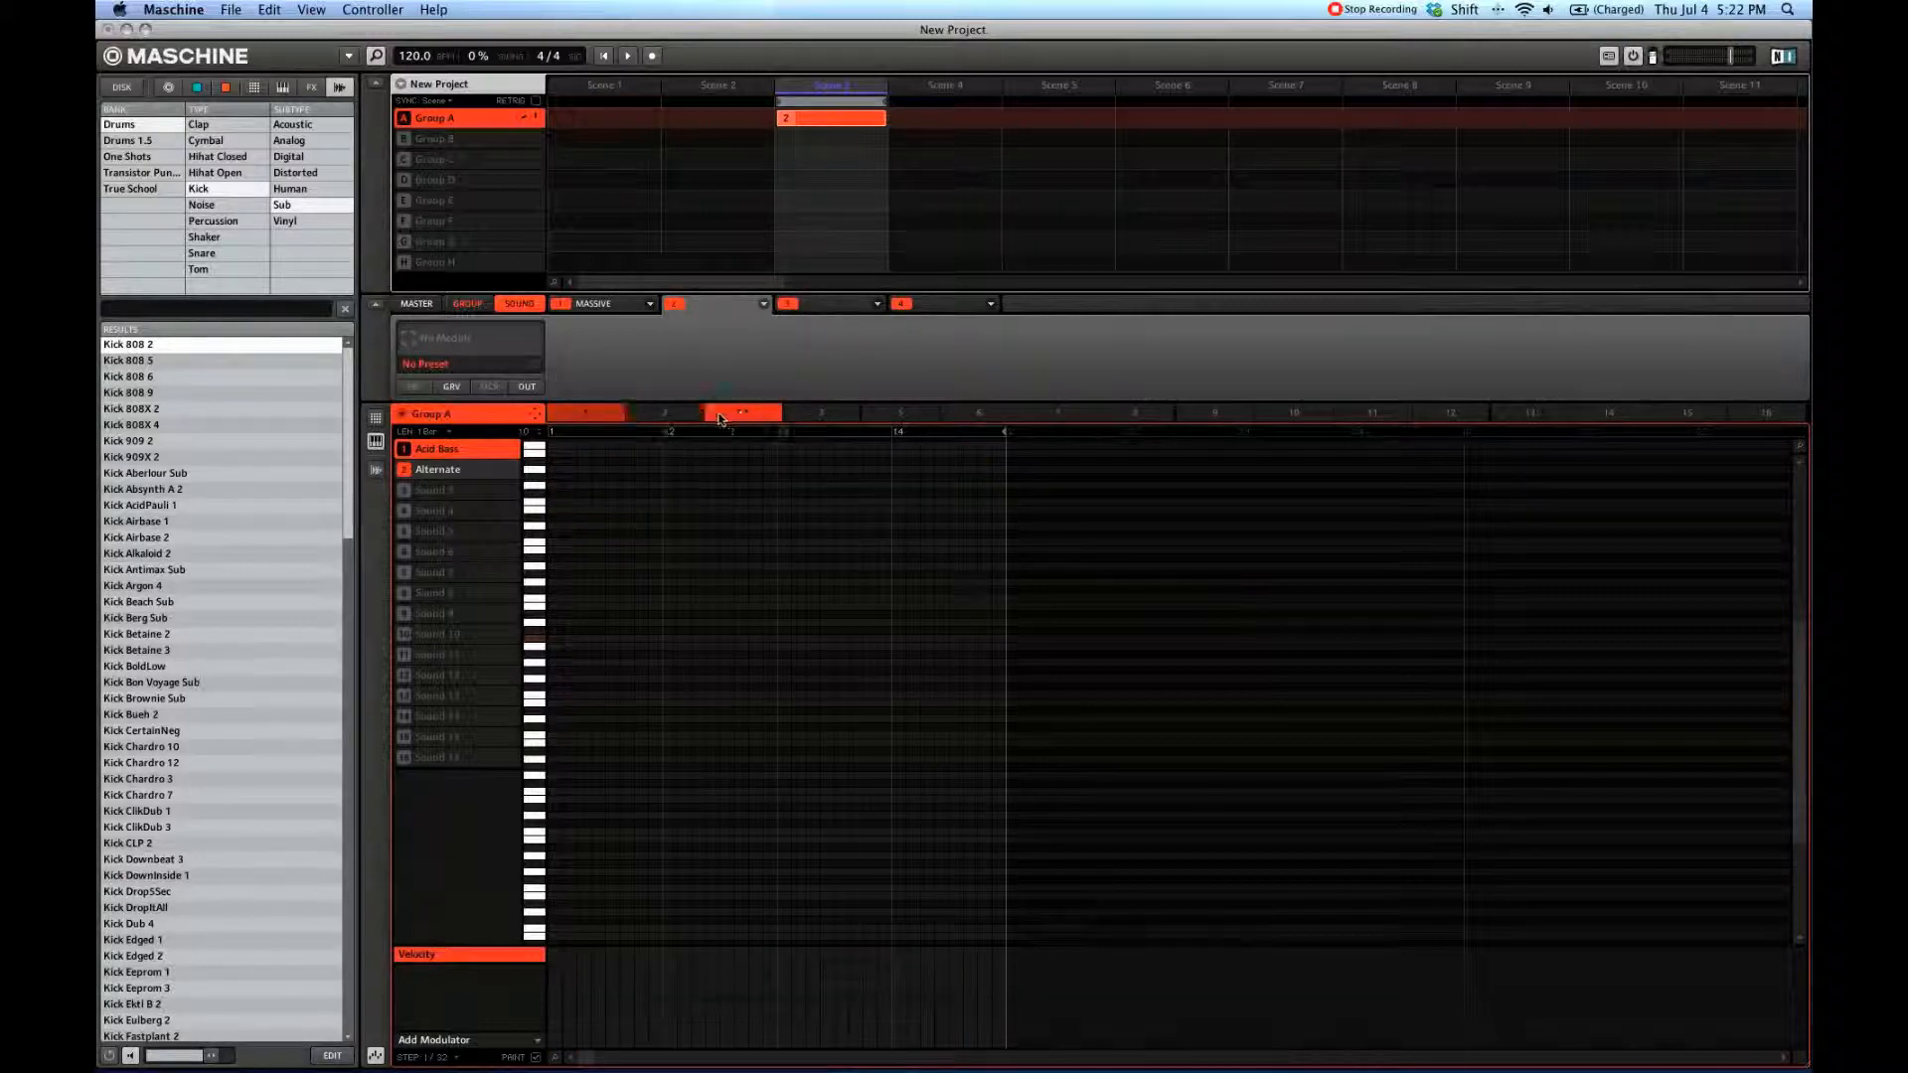
{"action": "left_click", "coordinate": [898, 413]}
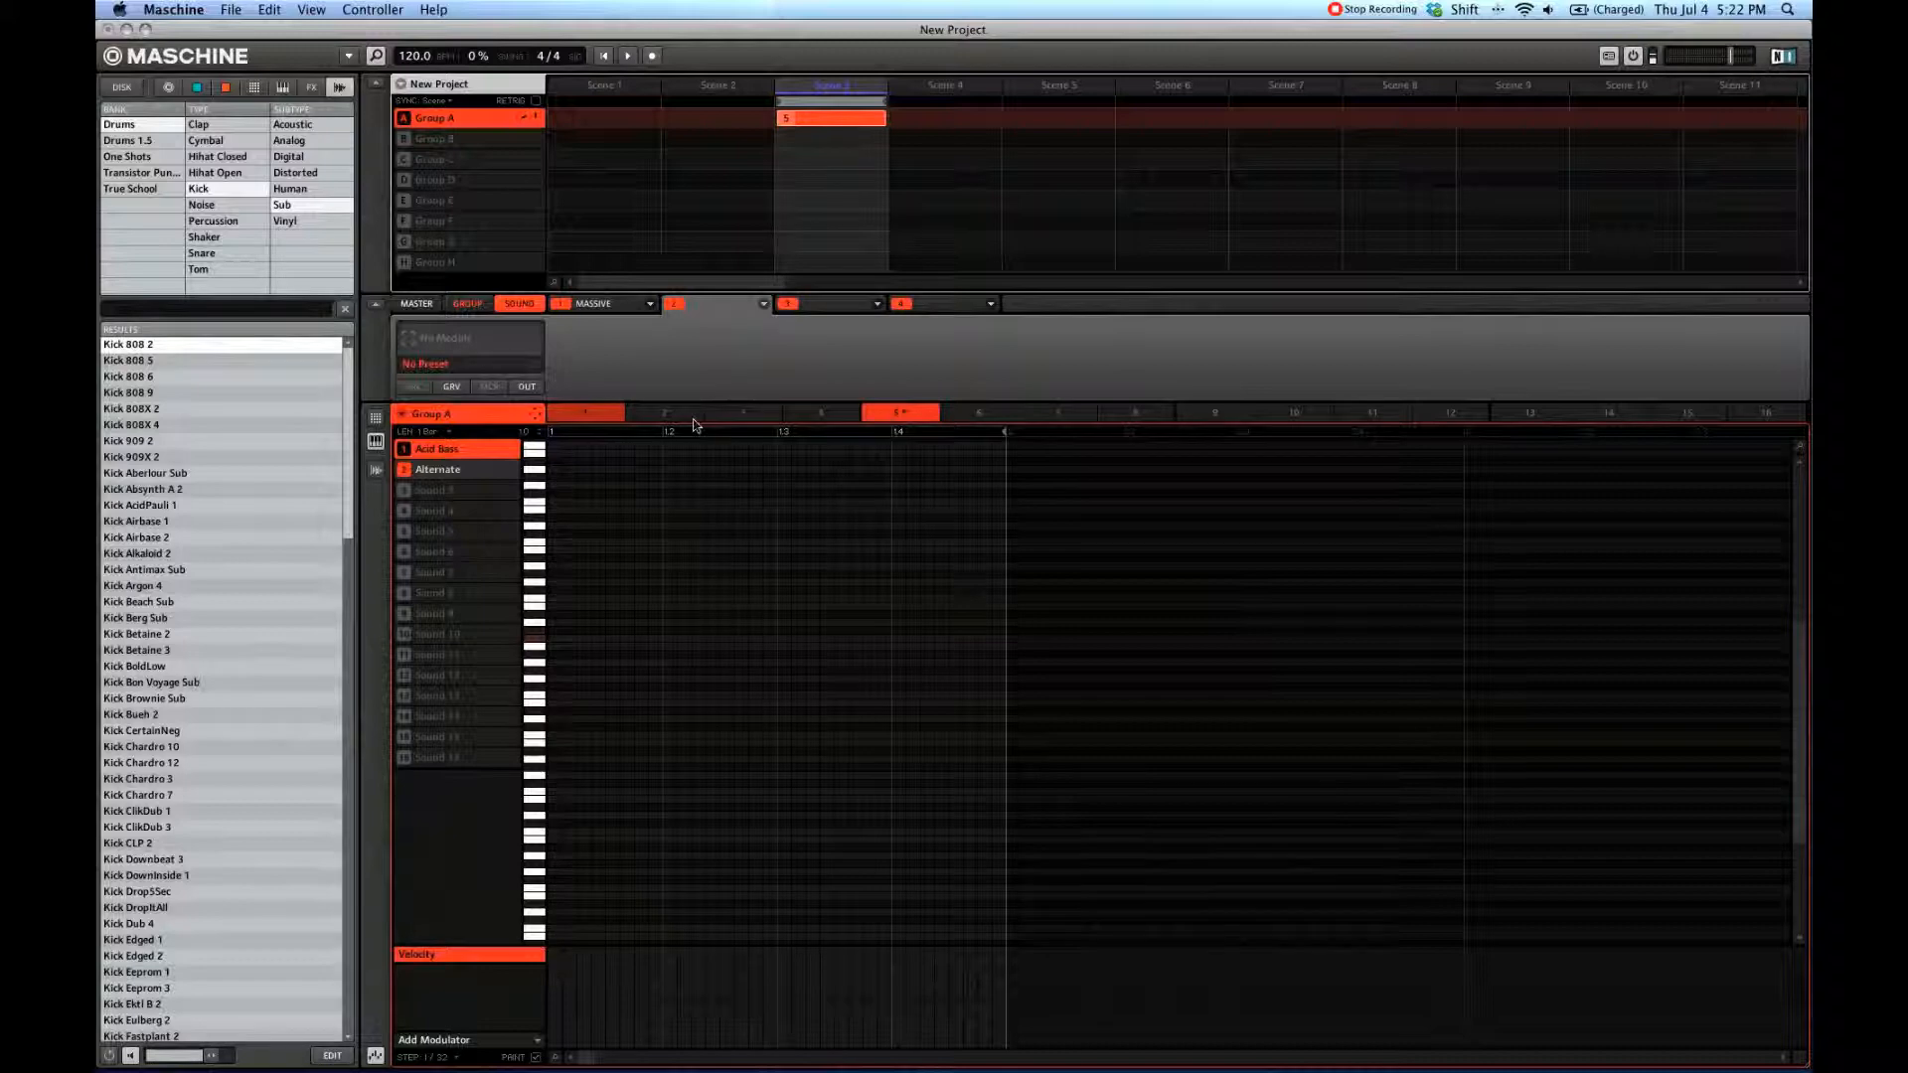
{"action": "left_click", "coordinate": [591, 412]}
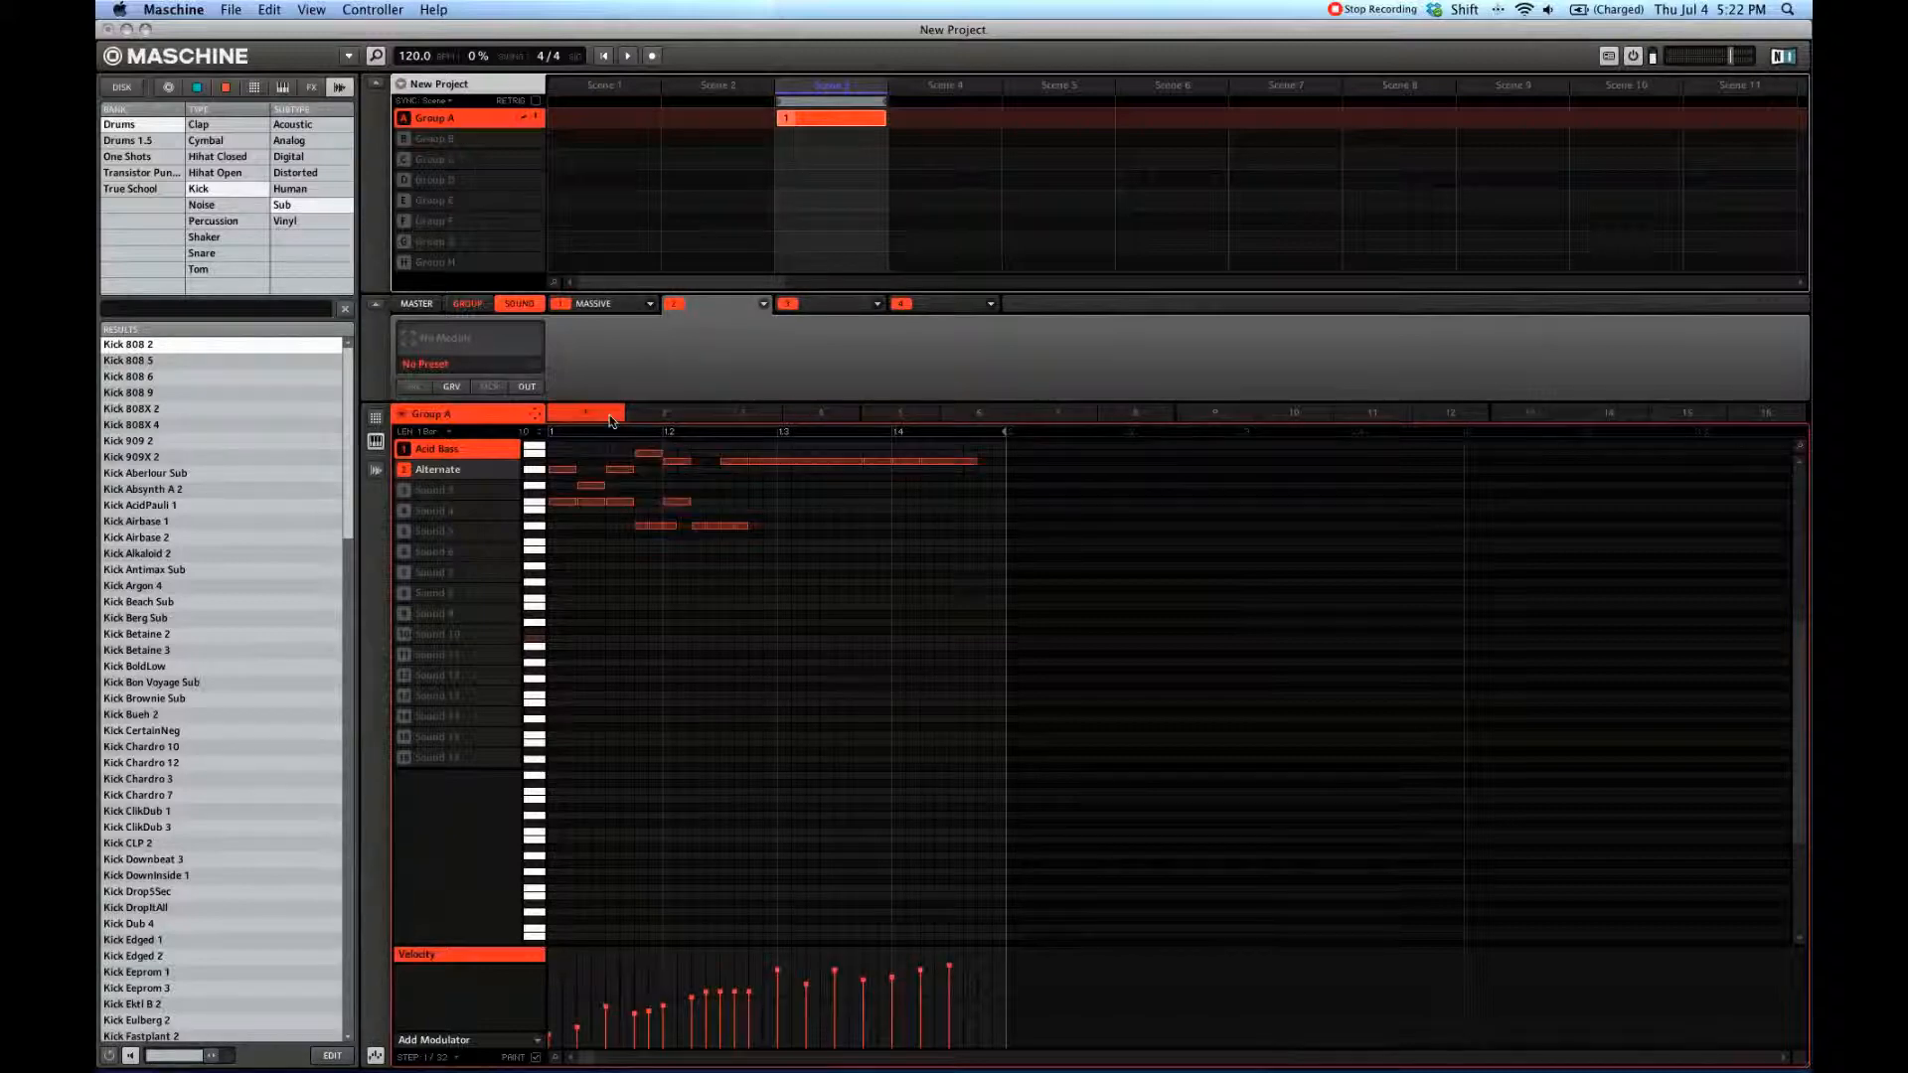
{"action": "left_click", "coordinate": [745, 414]}
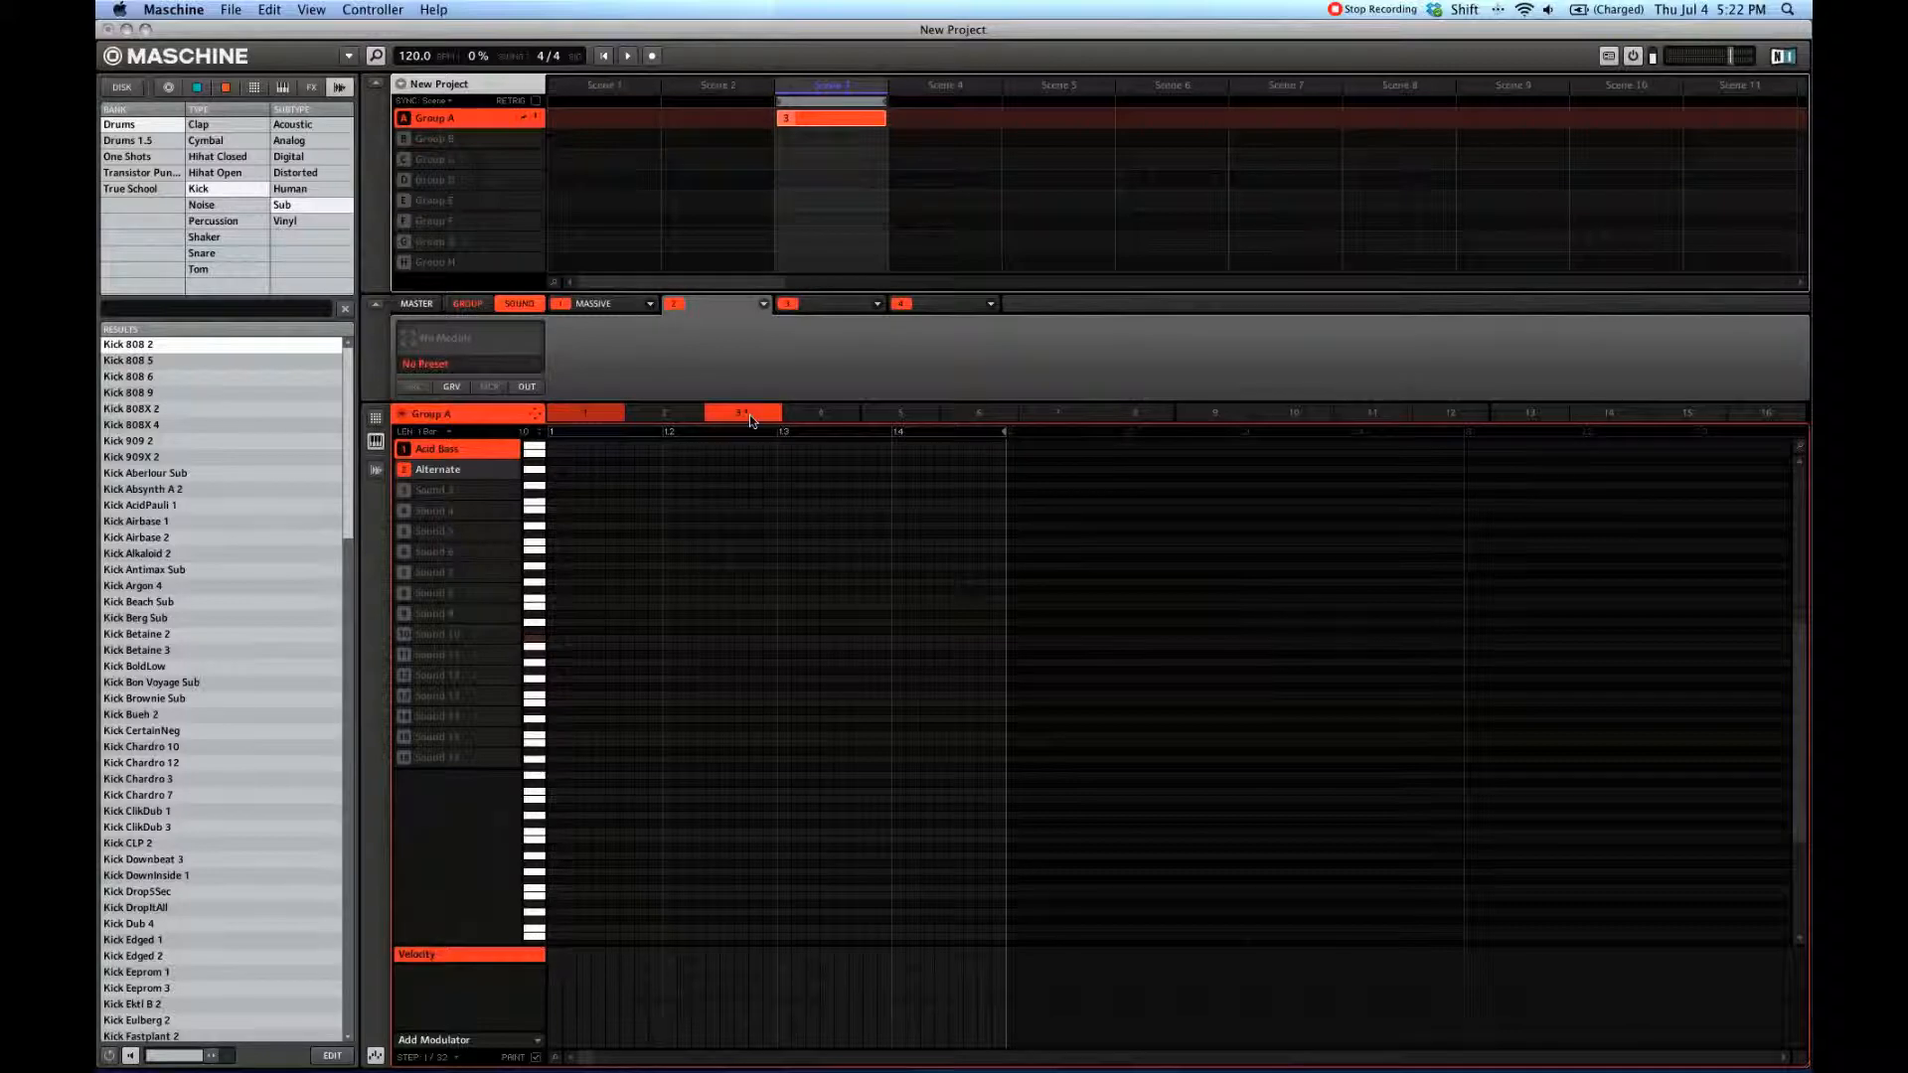
{"action": "left_click", "coordinate": [832, 417]}
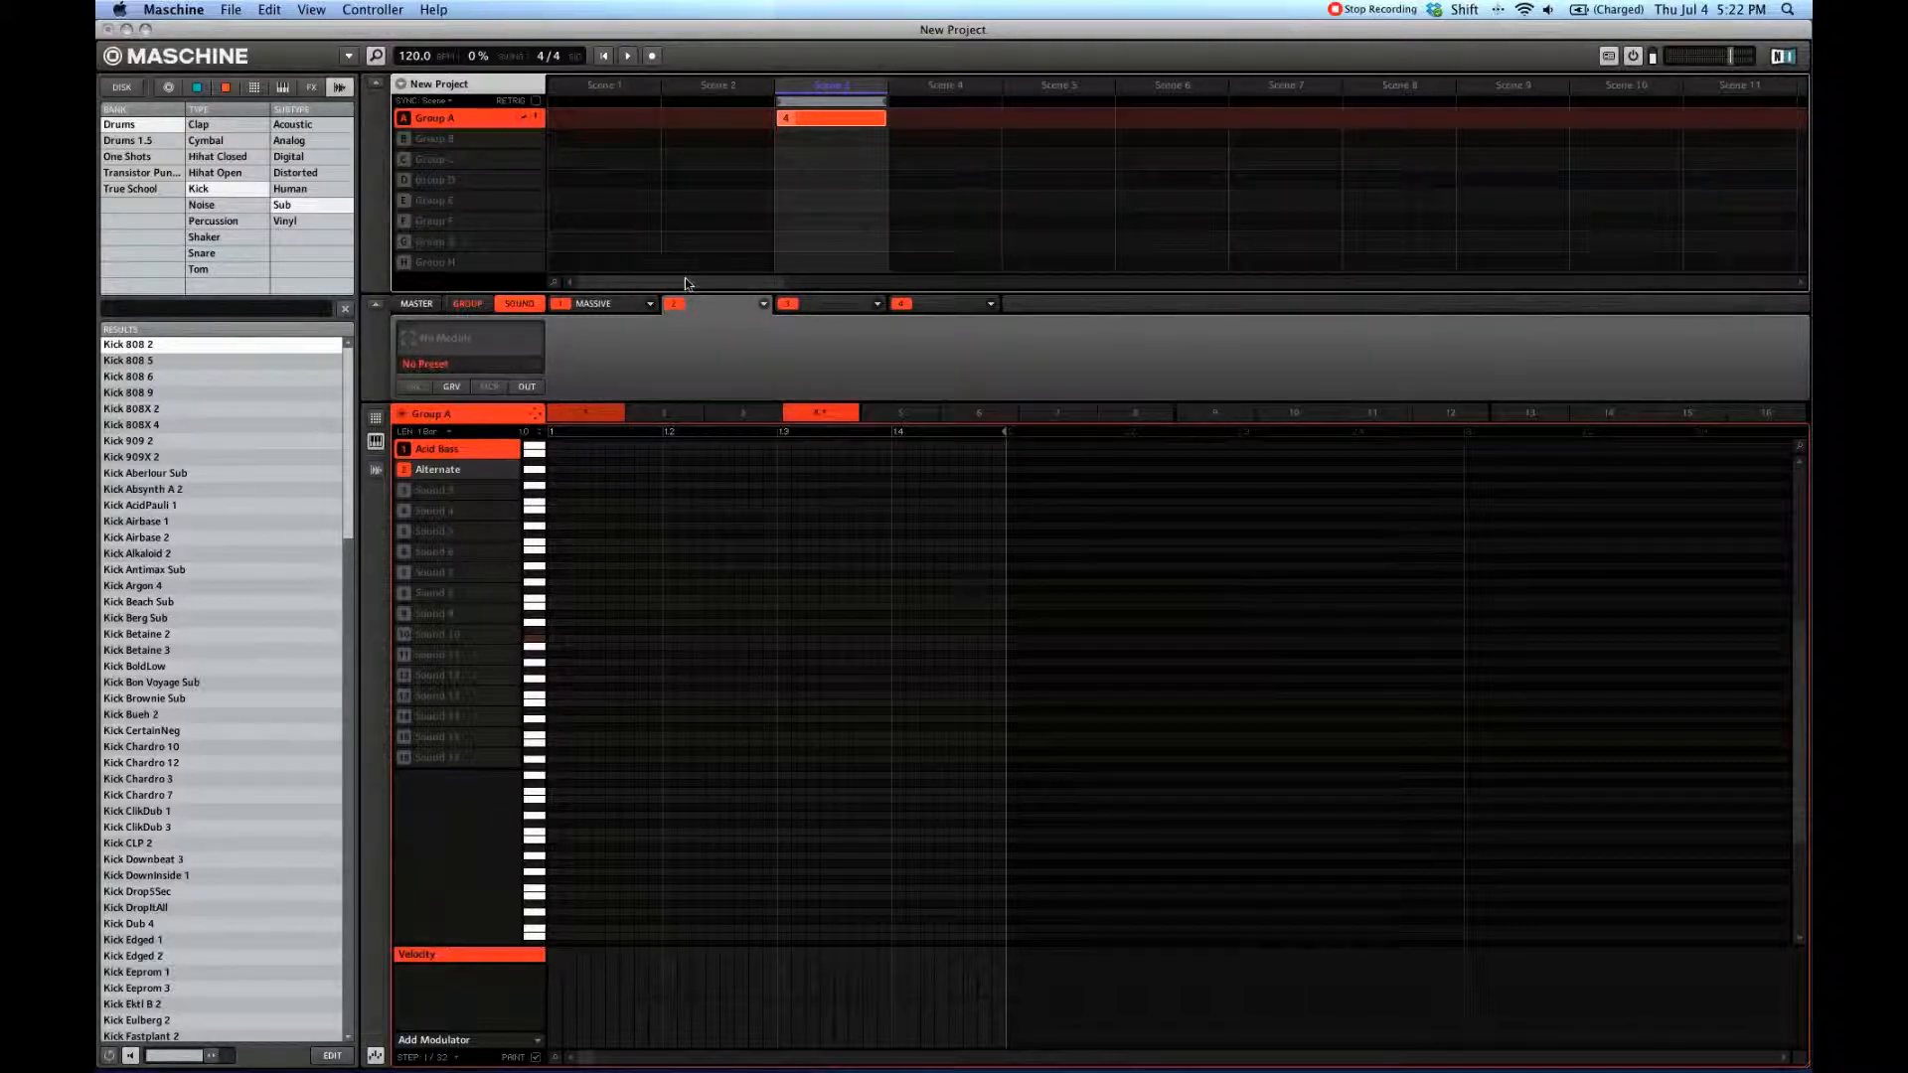
{"action": "left_click_drag", "start_coordinate": [694, 282], "coordinate": [576, 297]}
{"action": "left_click_drag", "start_coordinate": [1807, 470], "coordinate": [1801, 456]}
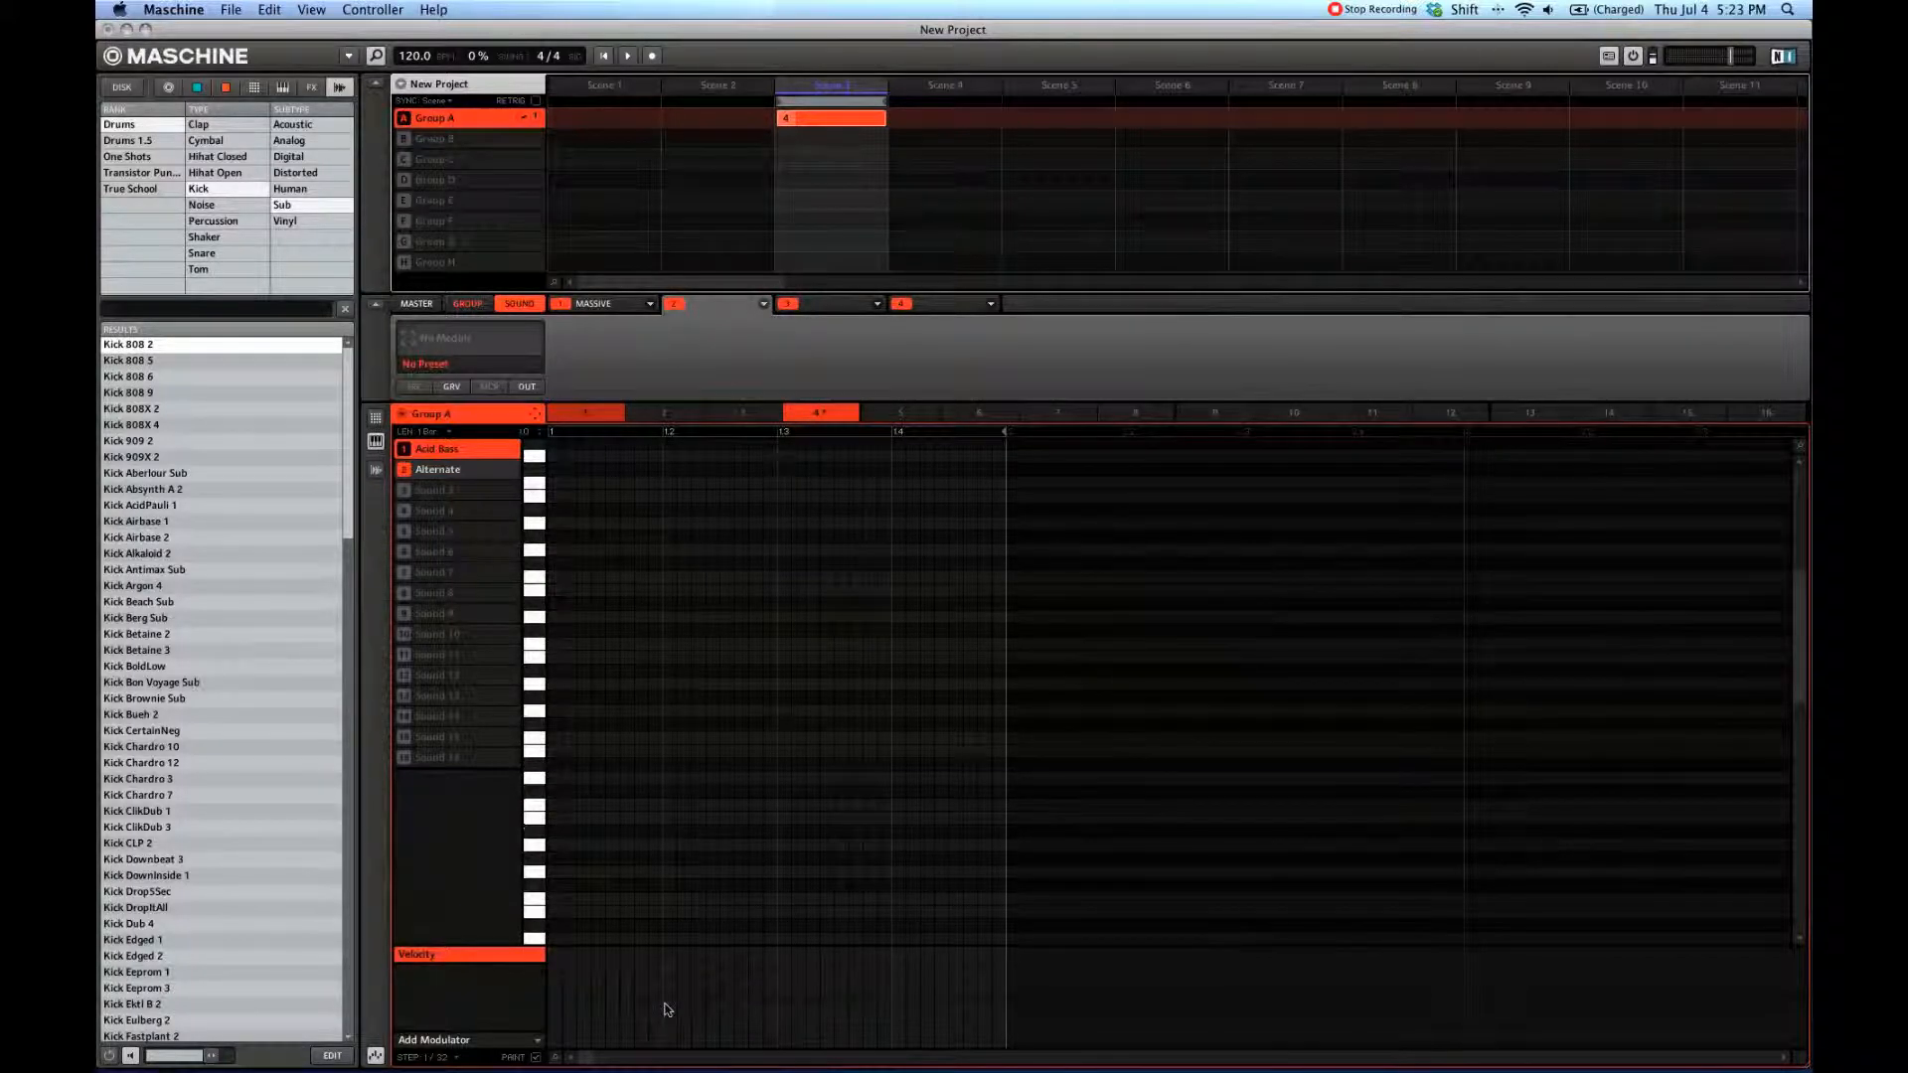
{"action": "left_click_drag", "start_coordinate": [560, 1057], "coordinate": [560, 1057]}
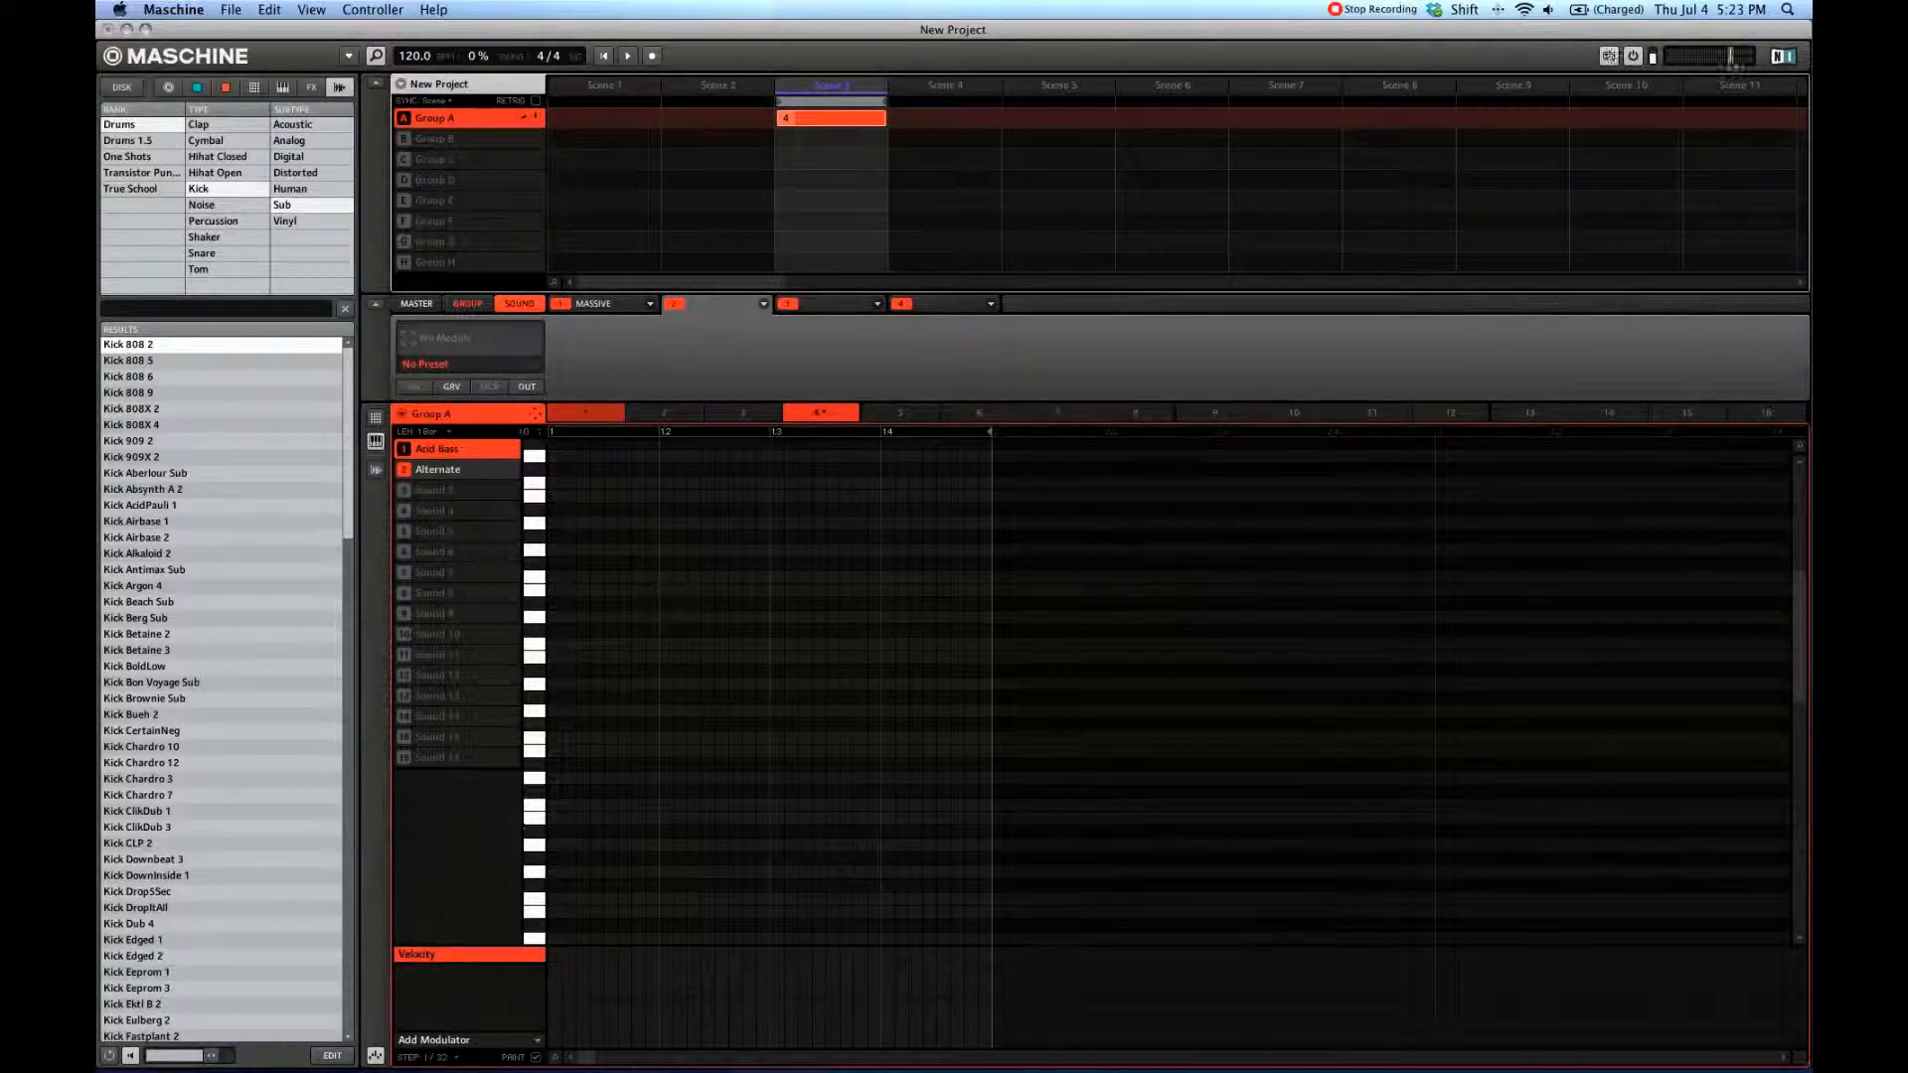
{"action": "left_click", "coordinate": [1636, 60]}
Step: Set the project tempo to 126 BPM, start playback and restart it from the beginning
{"action": "scroll", "coordinate": [419, 60], "scroll_direction": "up", "scroll_amount": 11}
{"action": "scroll", "coordinate": [416, 60], "scroll_direction": "down", "scroll_amount": 5}
{"action": "left_click", "coordinate": [628, 56]}
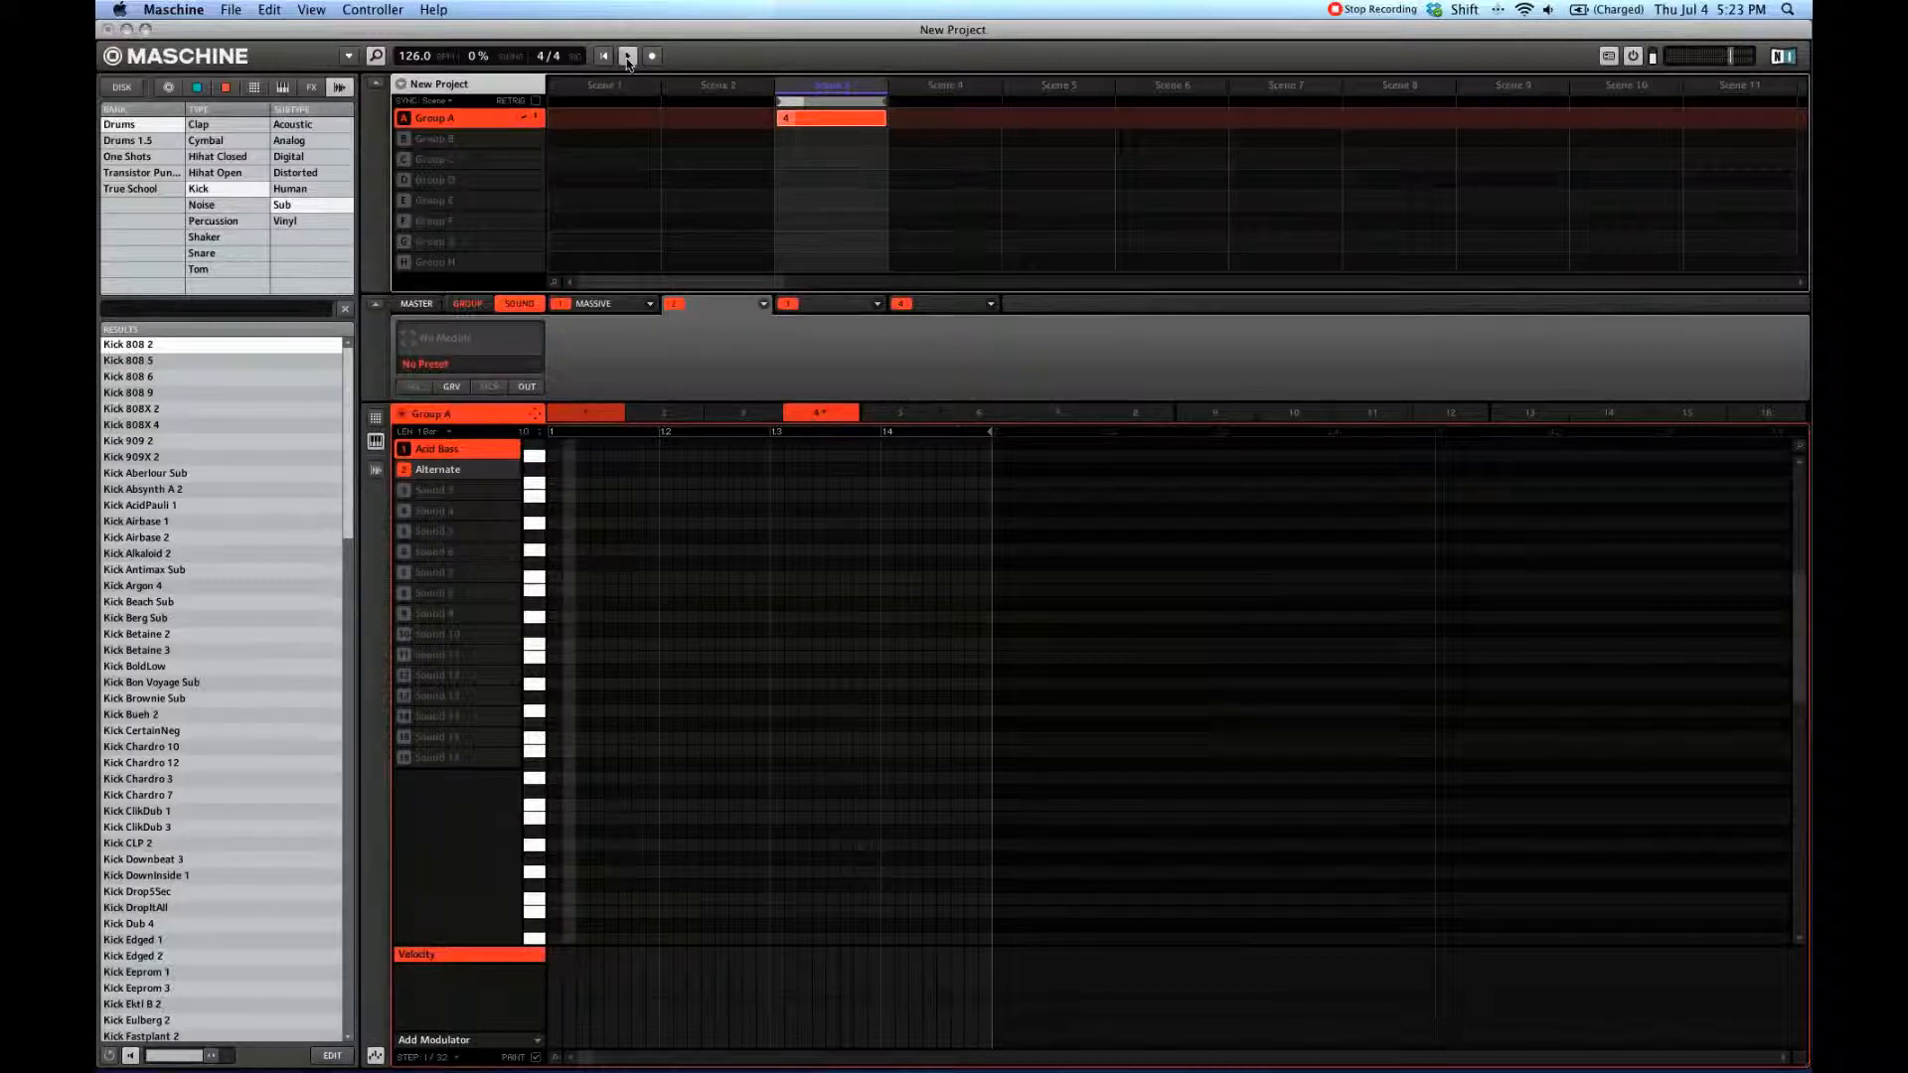
{"action": "left_click", "coordinate": [604, 57]}
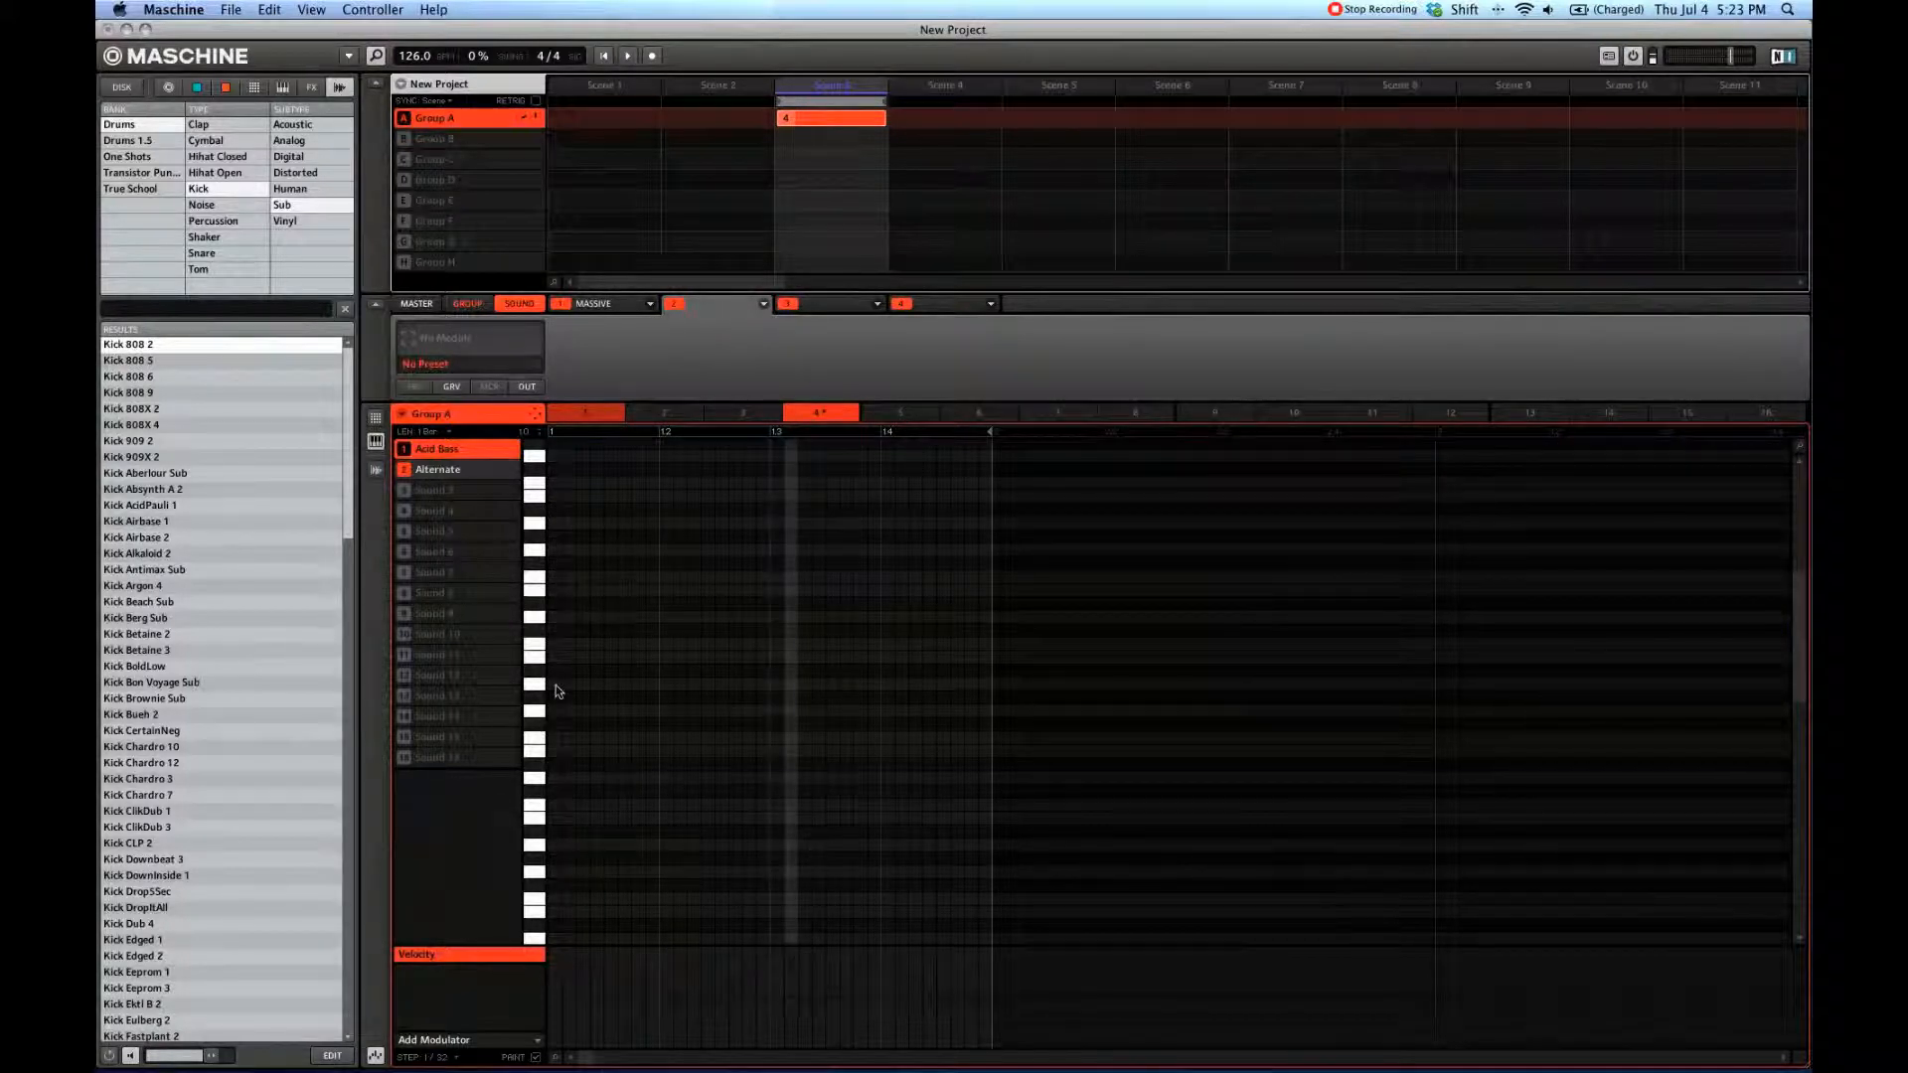
Step: Hide and restore the velocity lane, and examine the Mixer, Plugin Parameters, Settings and MIDI choices for adding a modulator
{"action": "left_click", "coordinate": [376, 1056]}
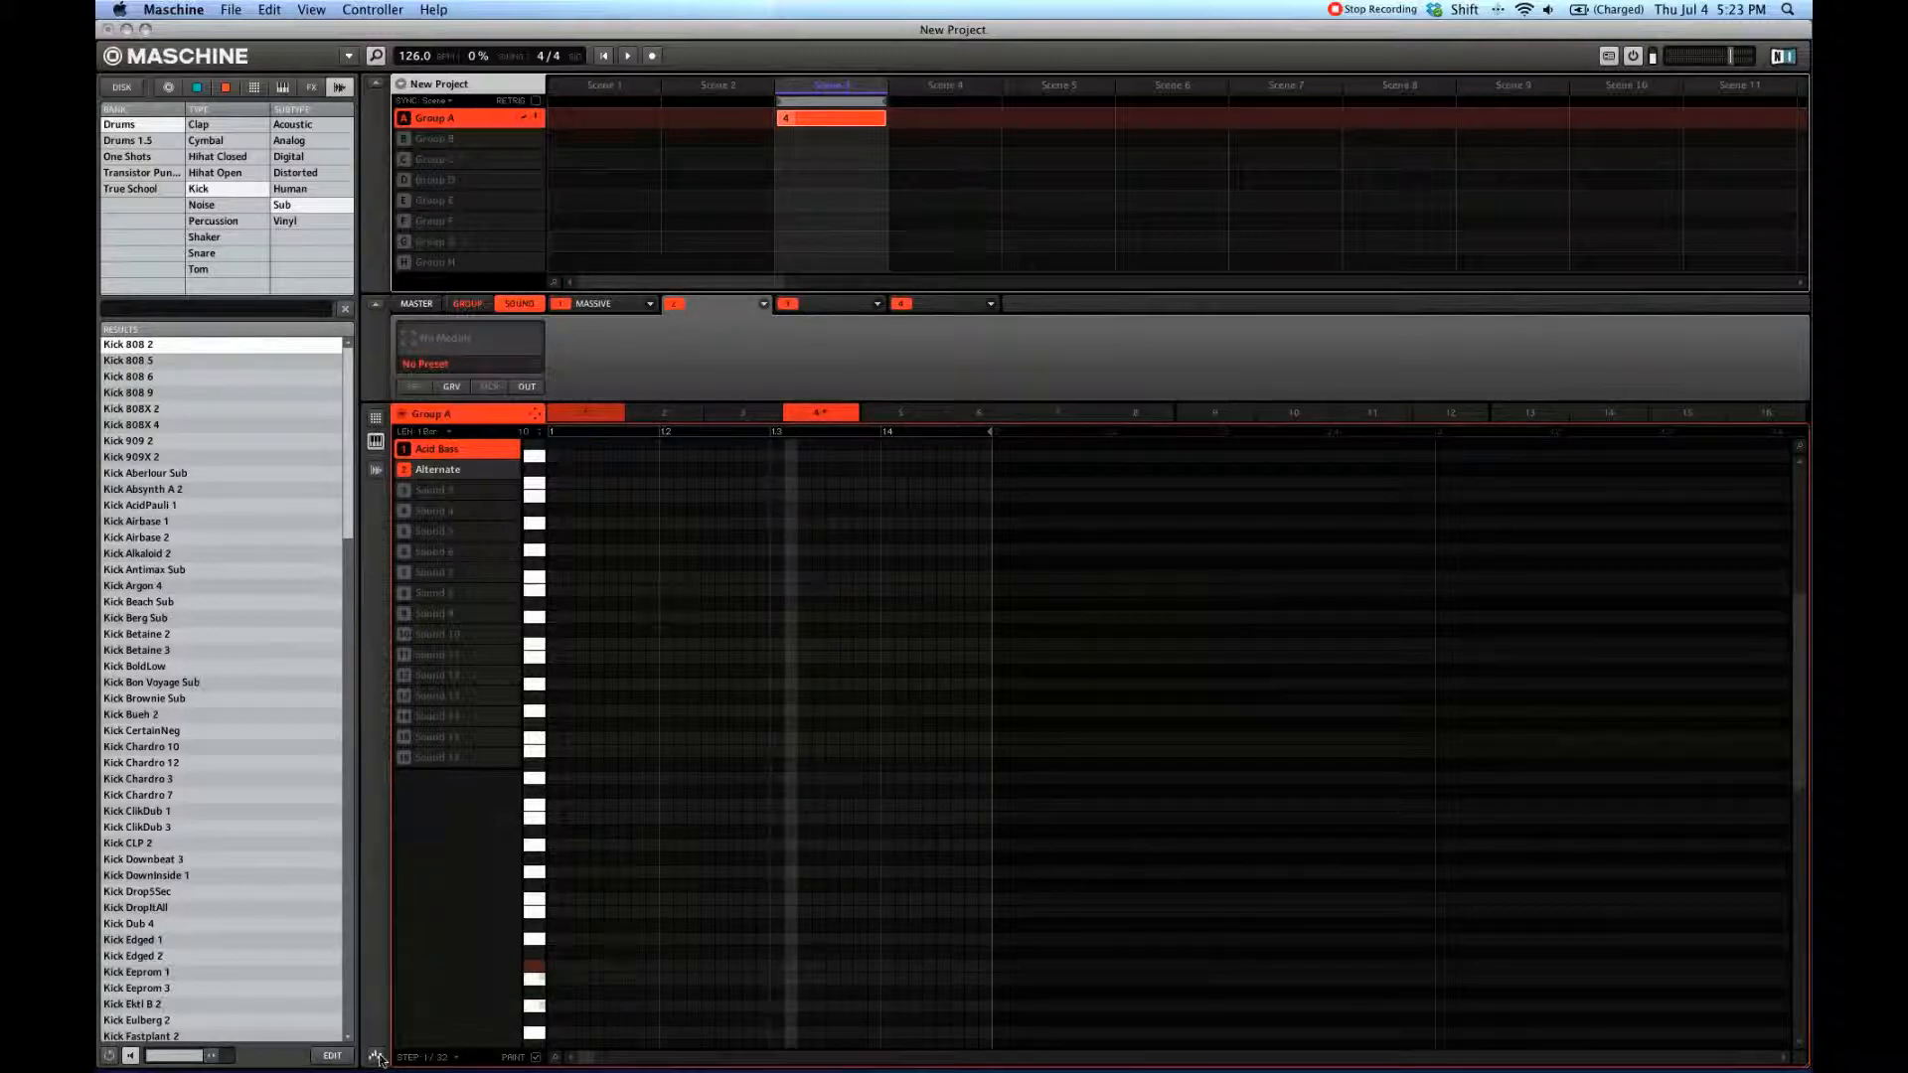
{"action": "left_click", "coordinate": [376, 1056]}
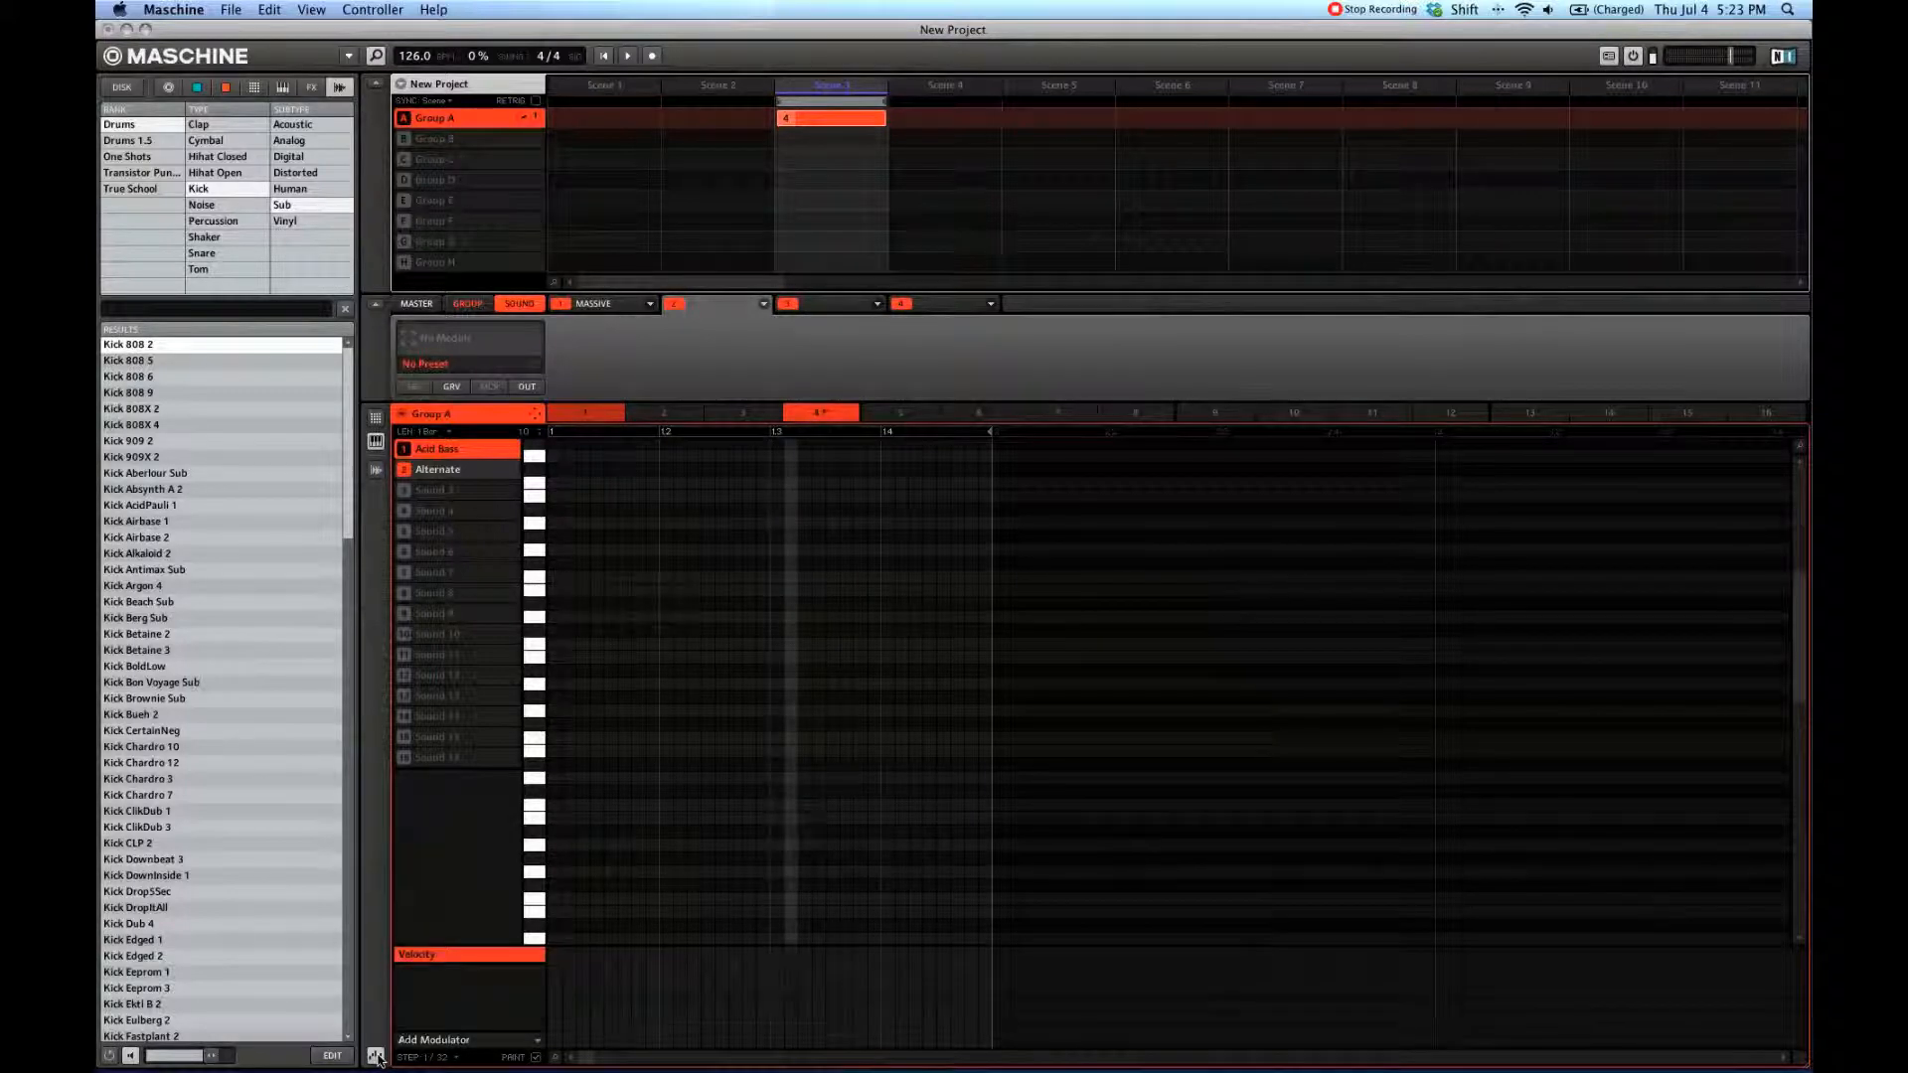
{"action": "left_click", "coordinate": [485, 1043]}
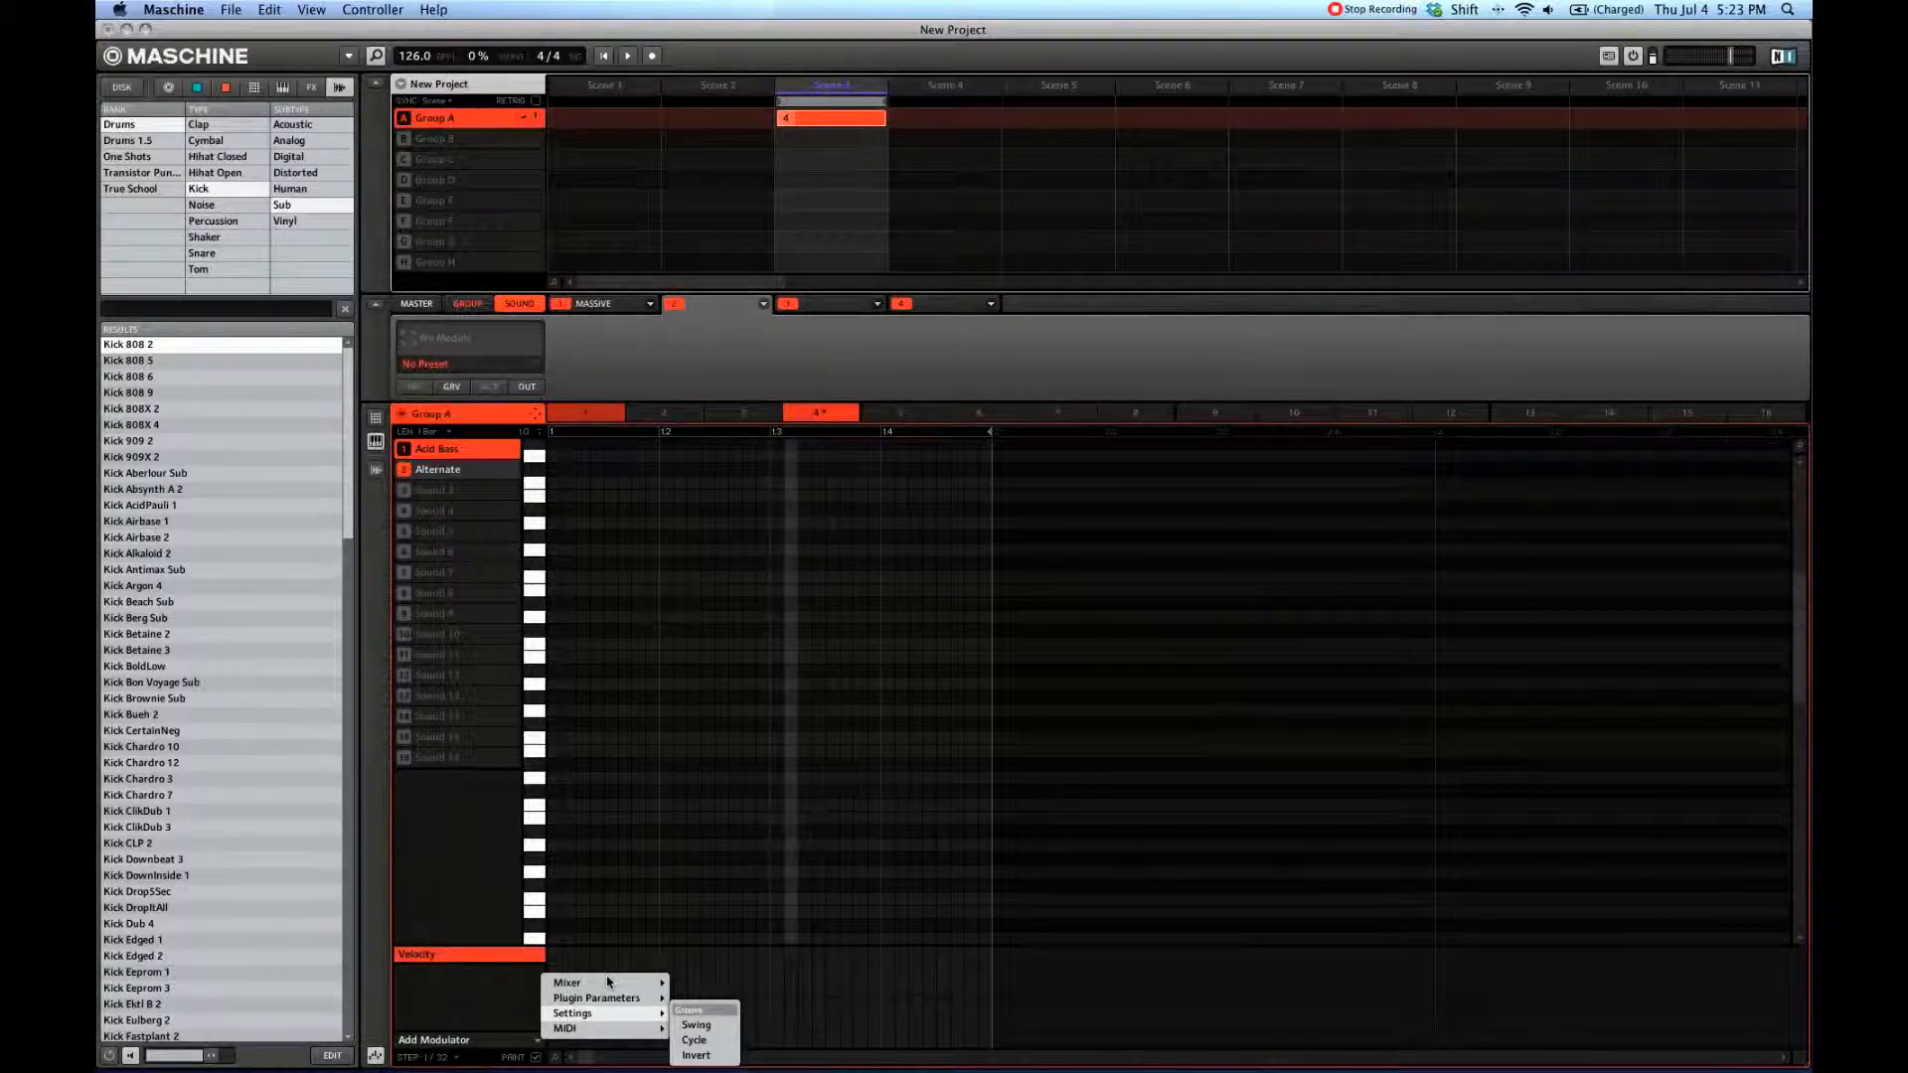
{"action": "mouse_move", "coordinate": [656, 990]}
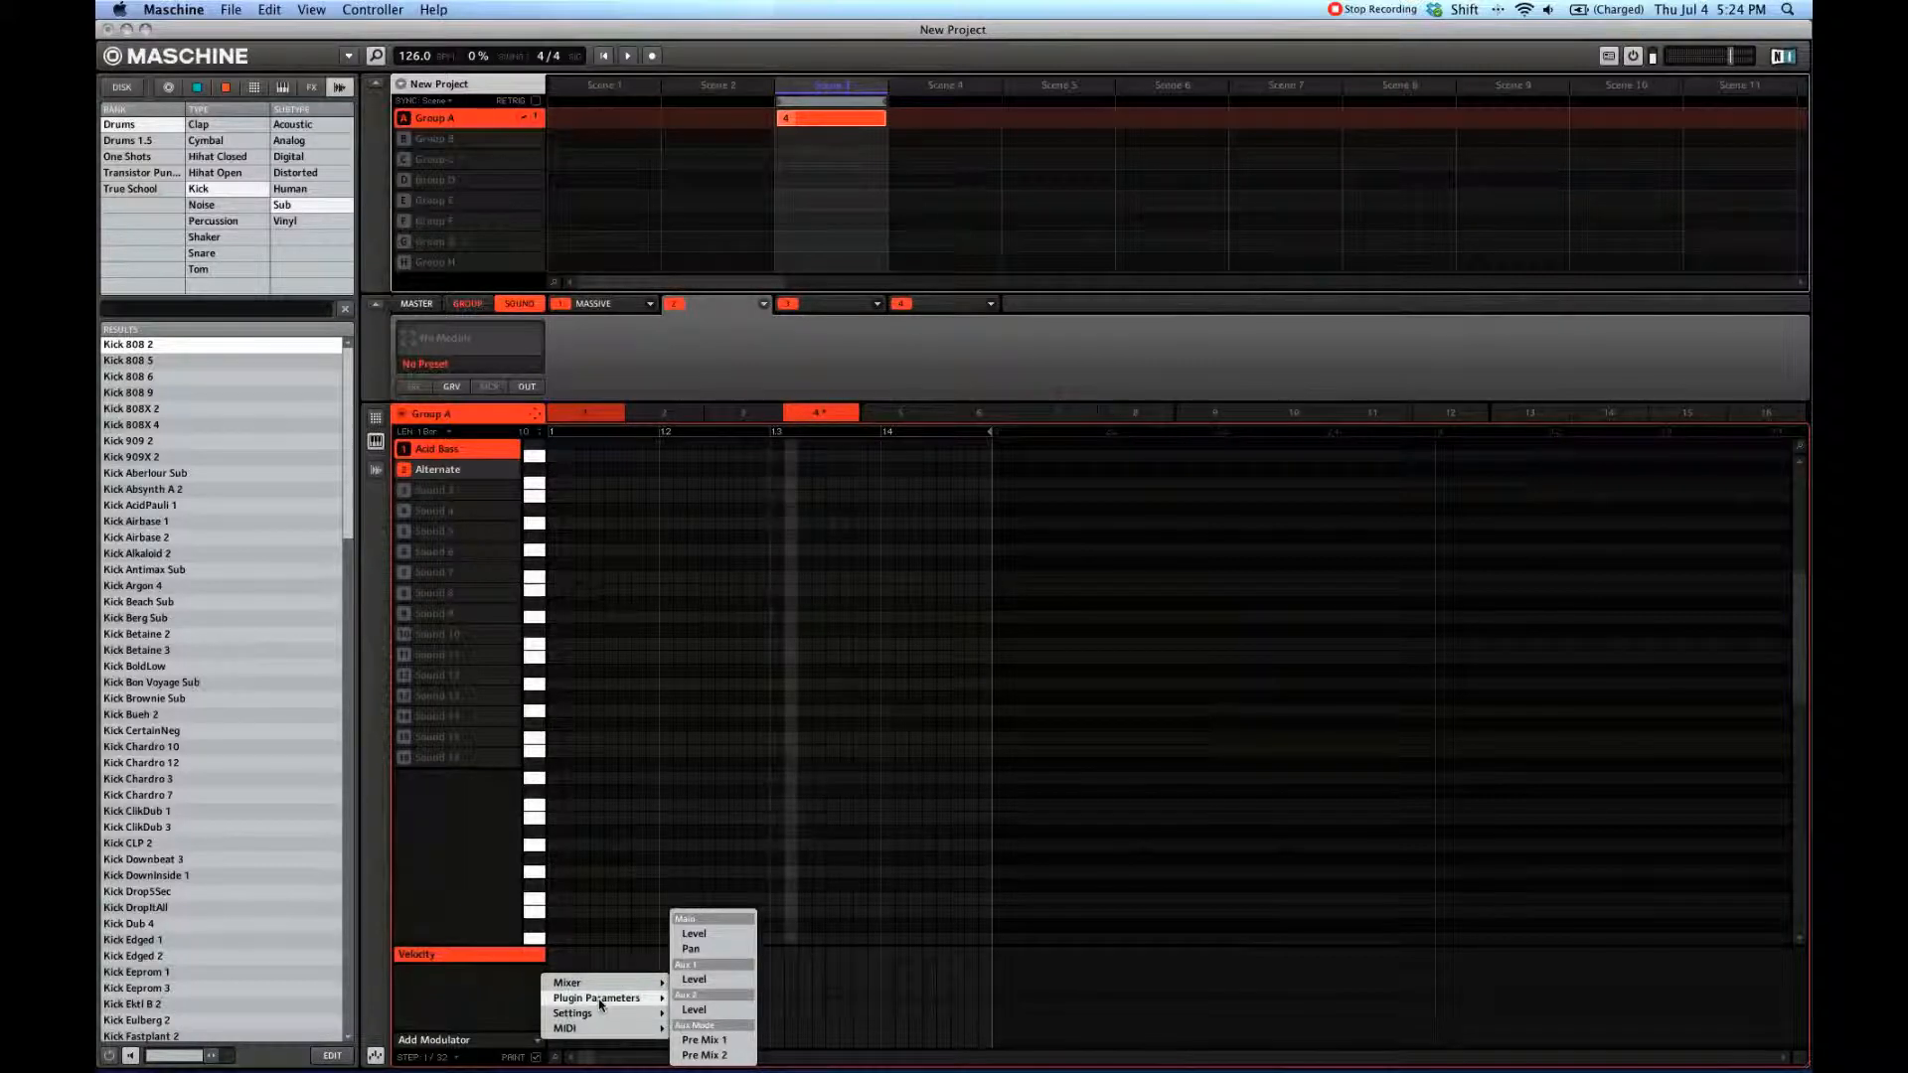
{"action": "mouse_move", "coordinate": [601, 1018]}
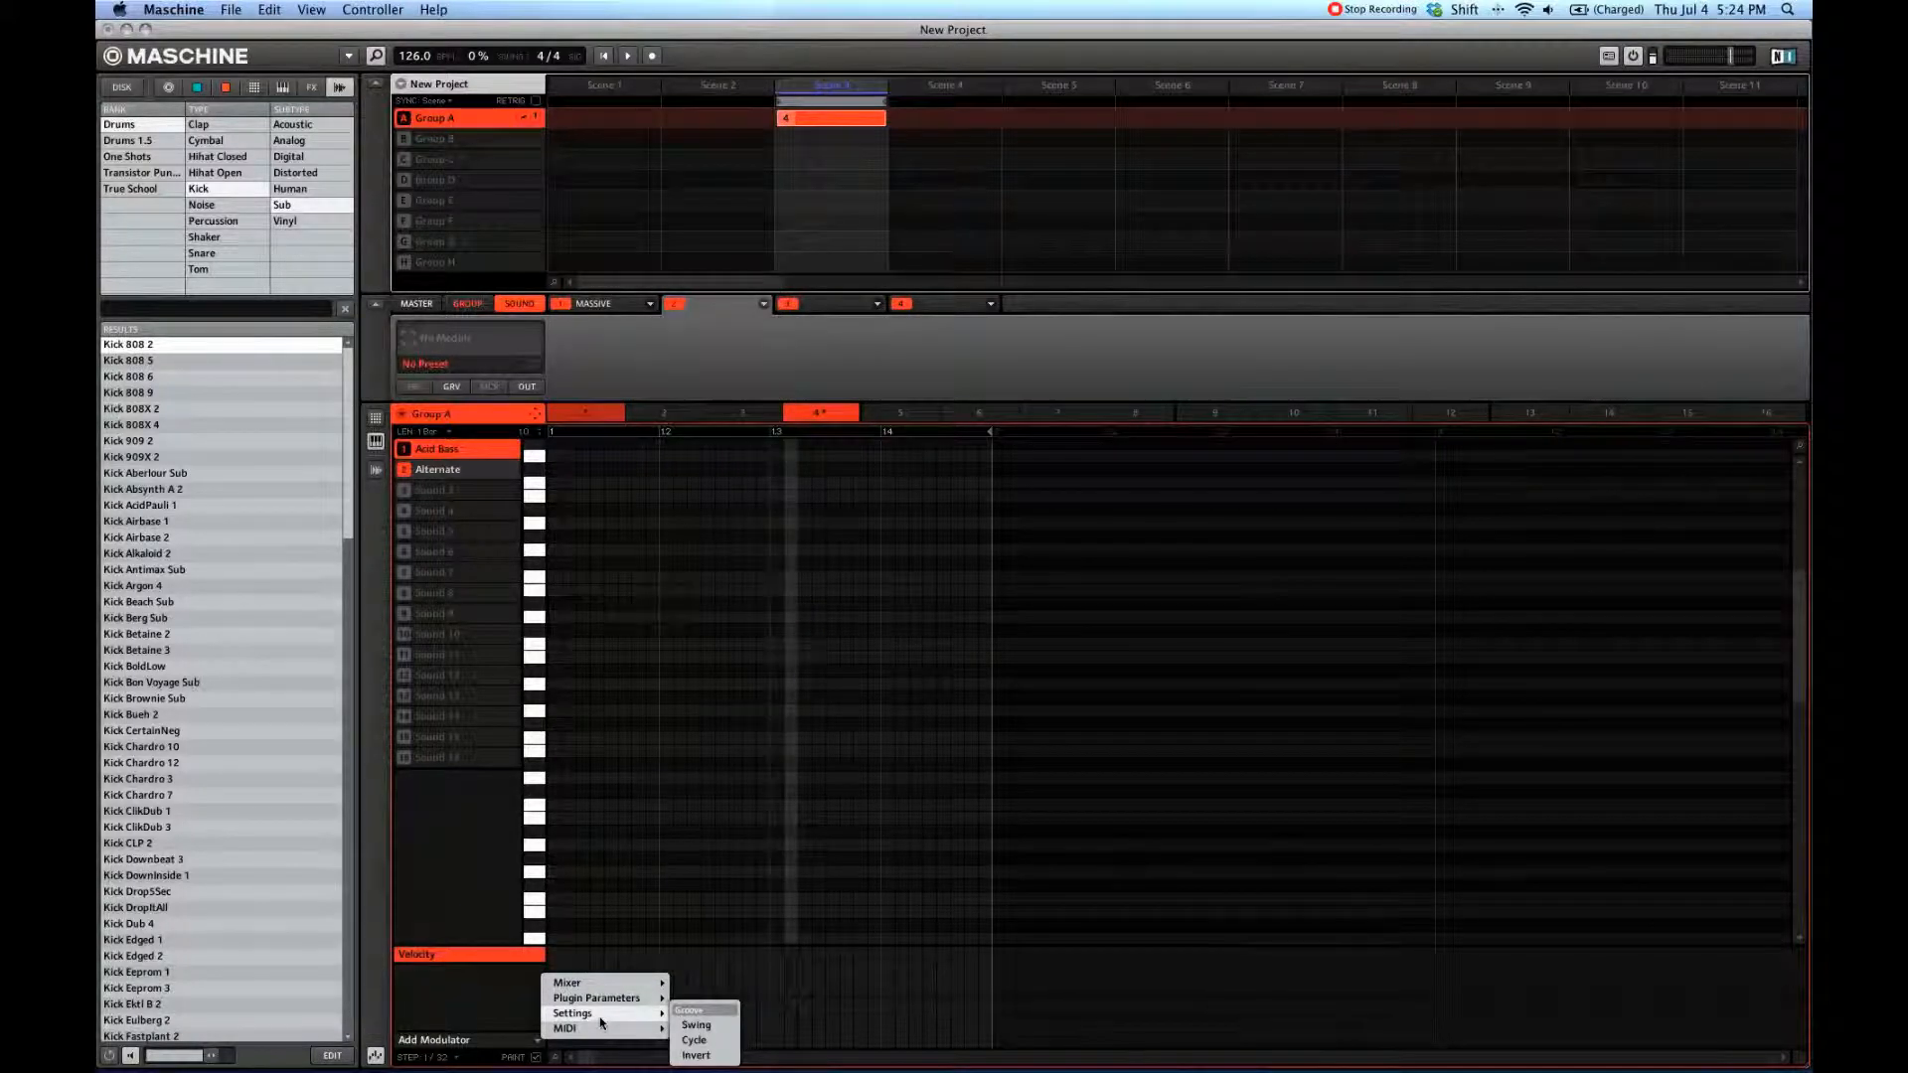
{"action": "mouse_move", "coordinate": [658, 1031]}
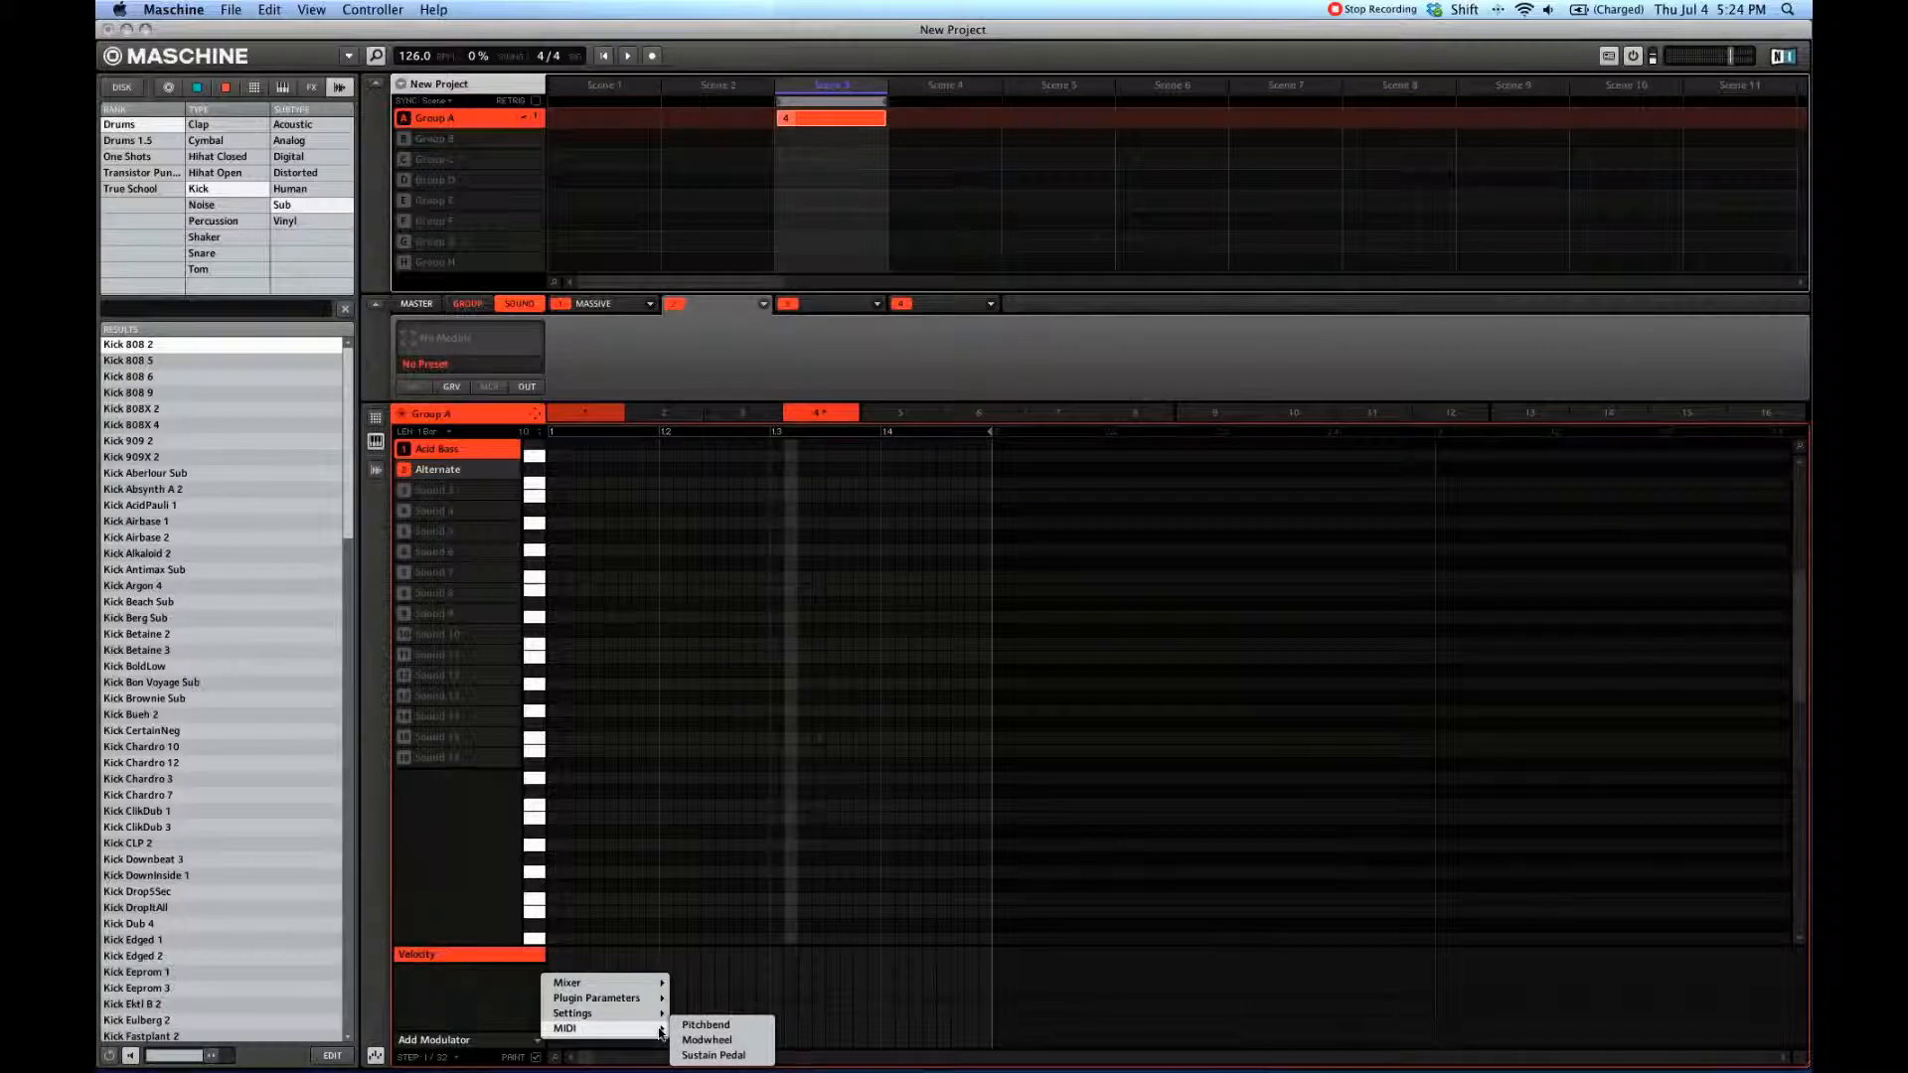
{"action": "left_click", "coordinate": [1061, 813]}
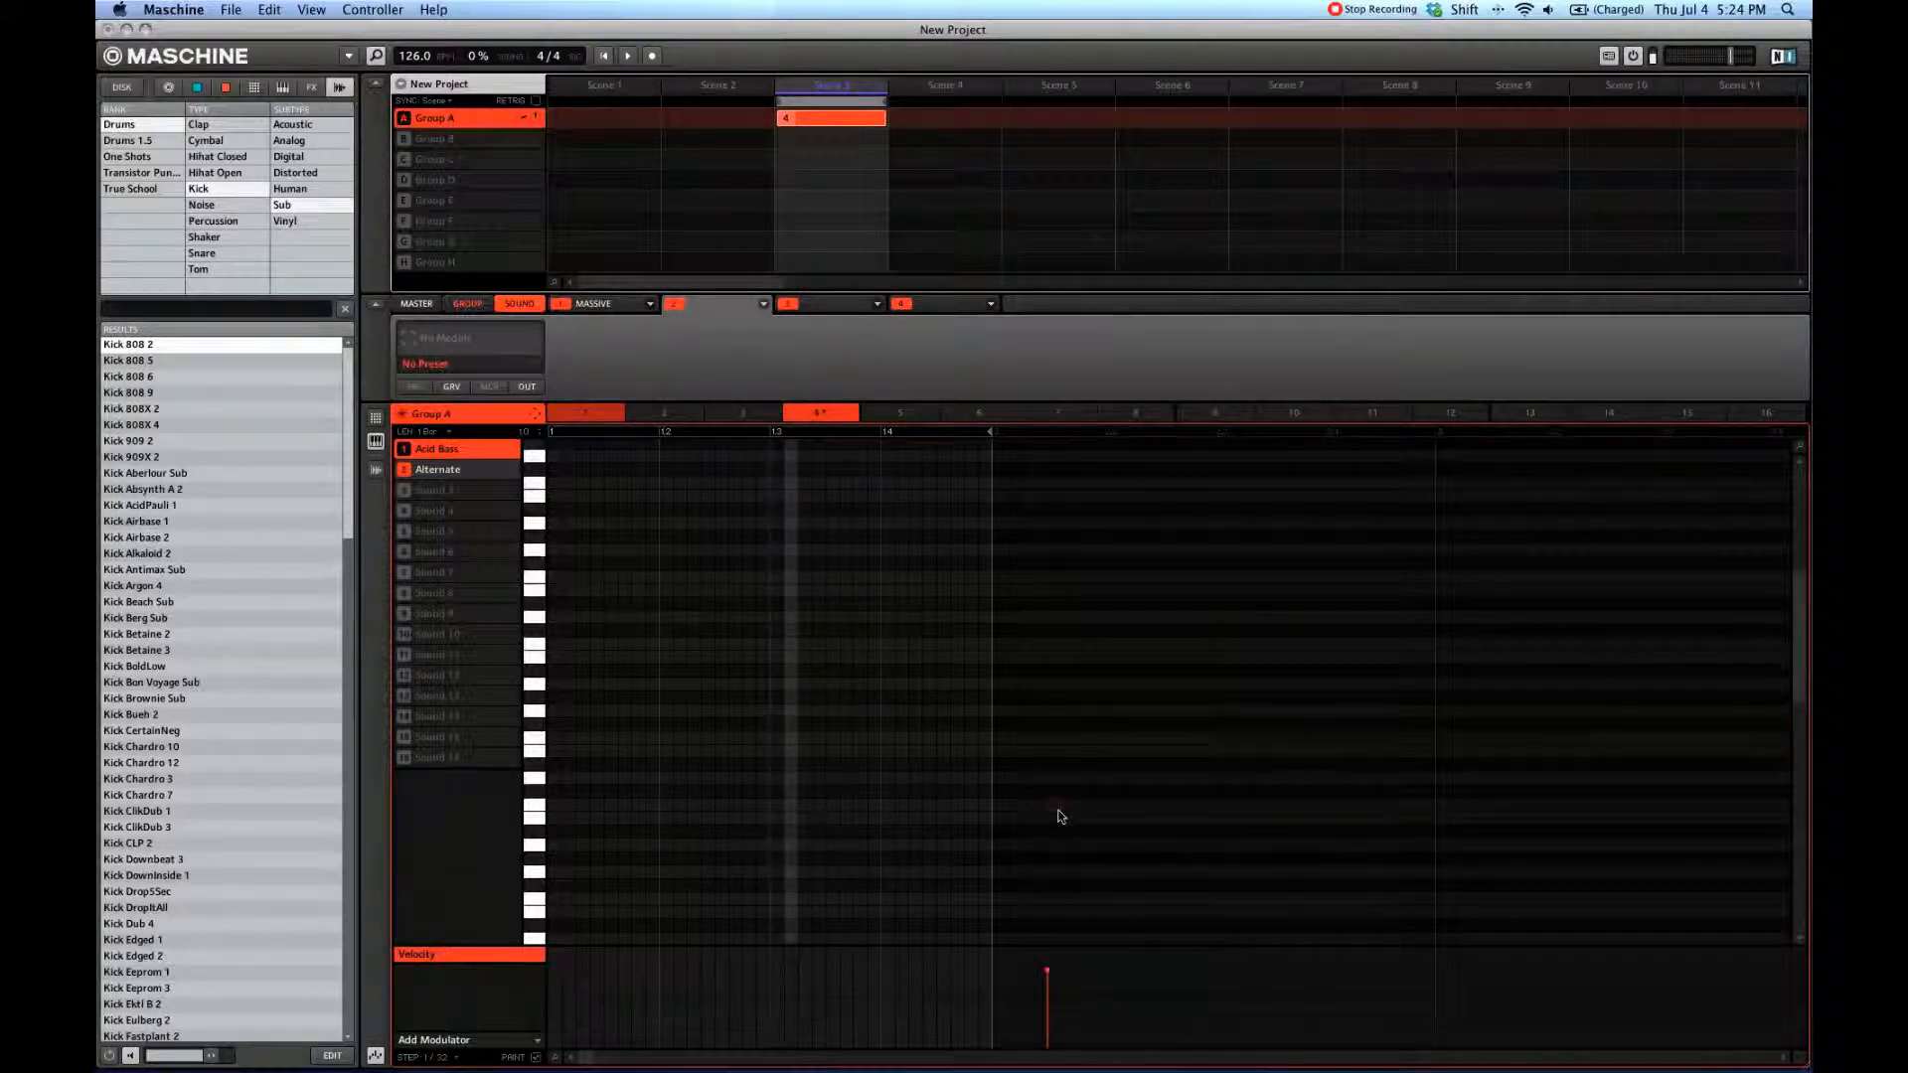
{"action": "left_click", "coordinate": [1059, 814]}
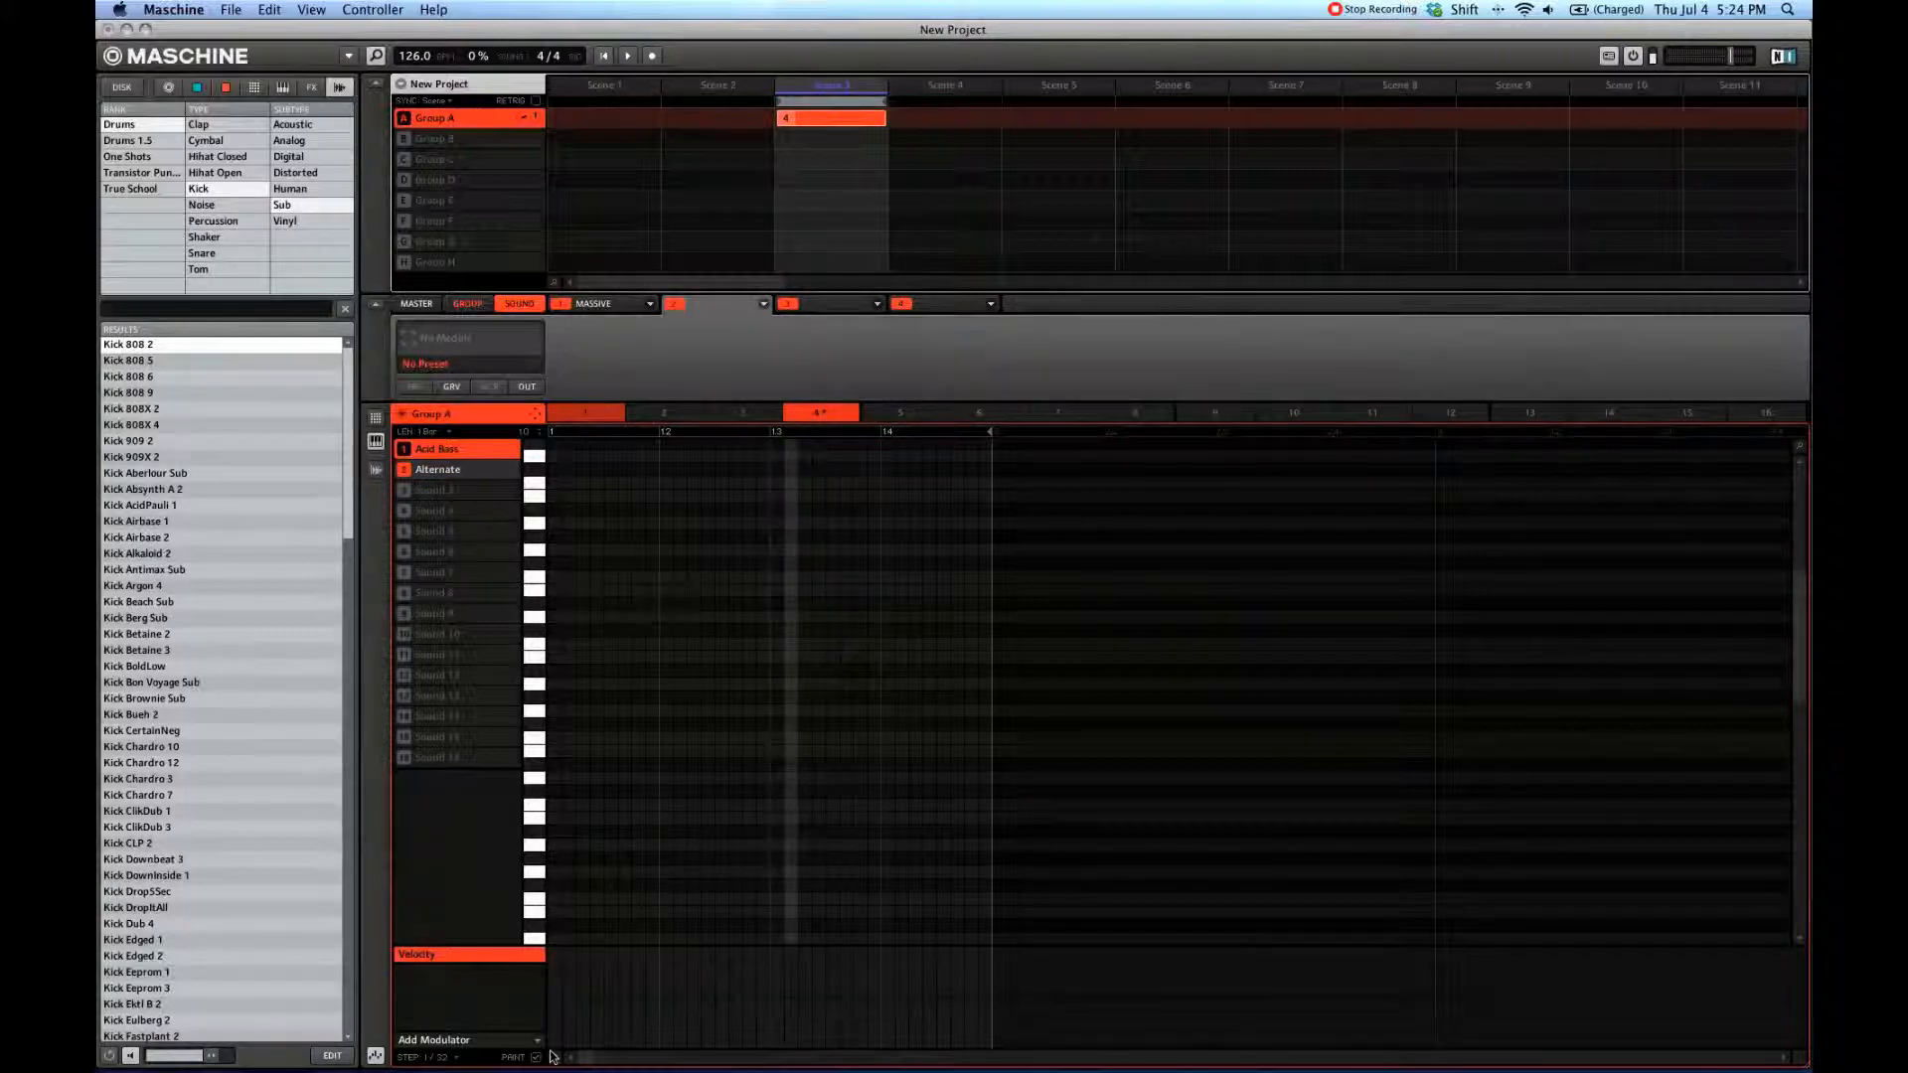